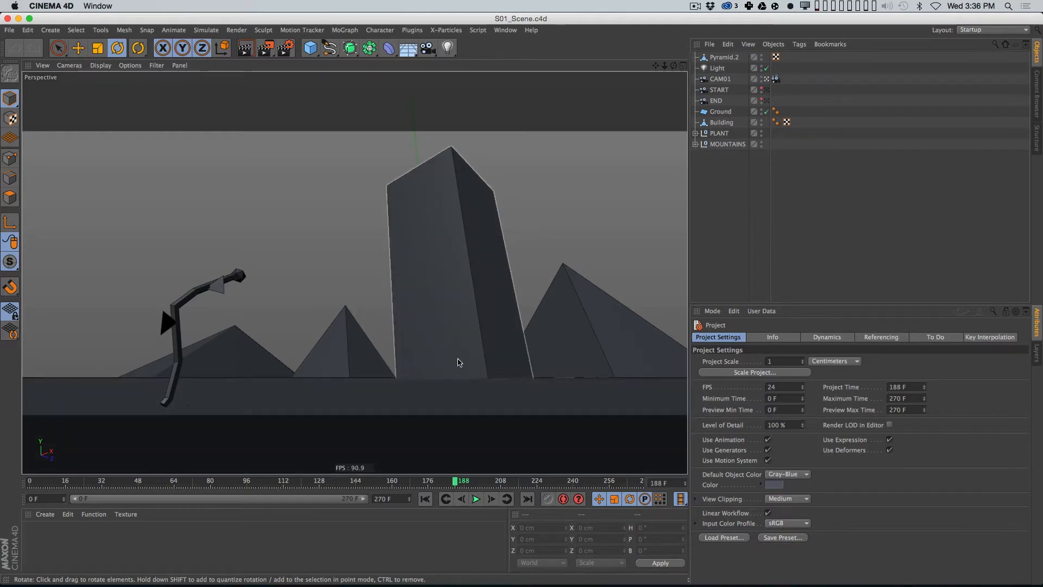
Step: Return the scene to frame 0 and add a sphere in a new project
click(25, 480)
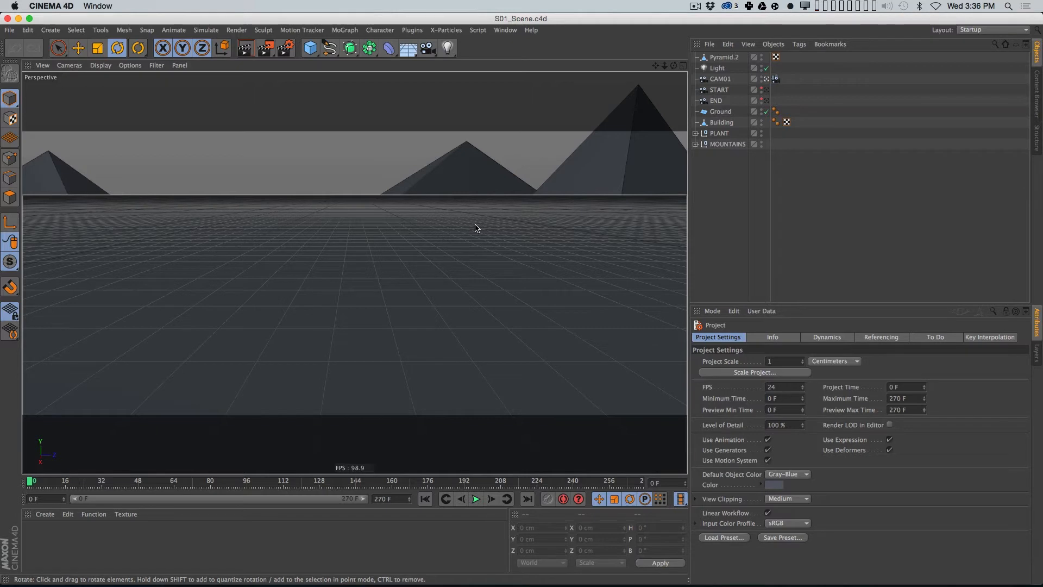
key(super+n)
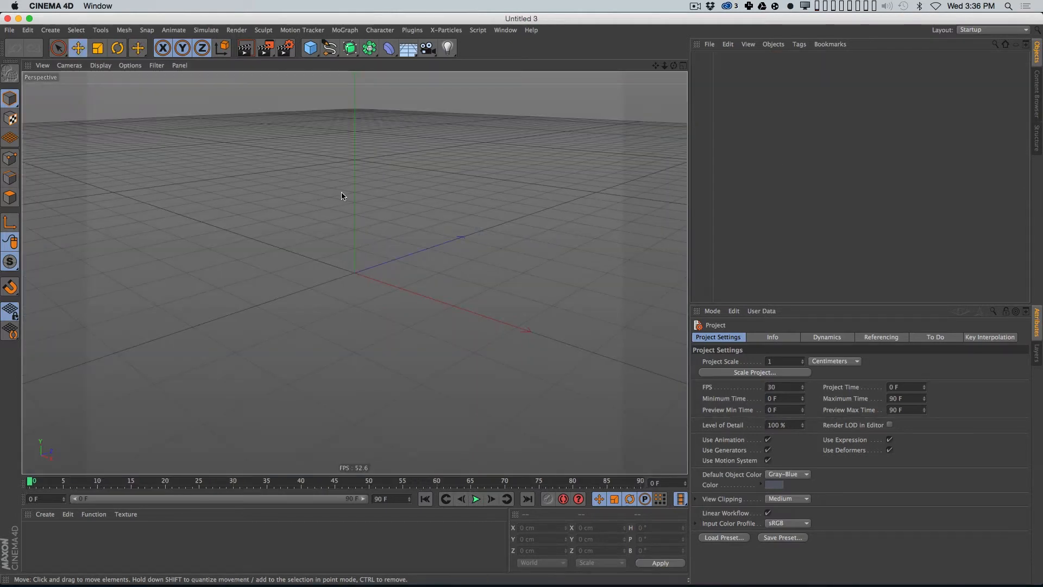
drag(311, 47, 524, 82)
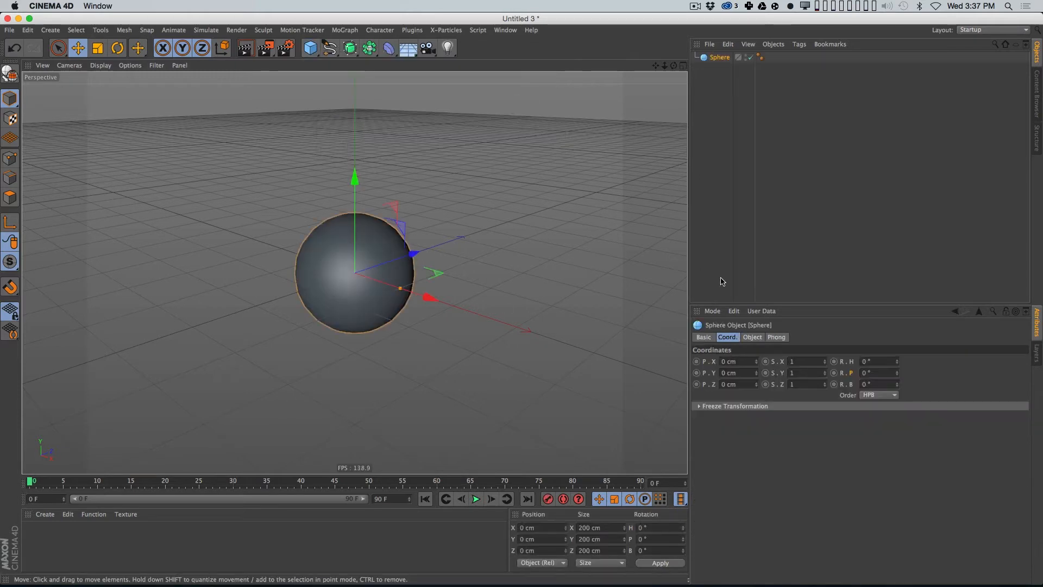
Step: Set the viewport display to shading with polygon lines so the sphere's segments show
alt+drag(371, 270, 406, 241)
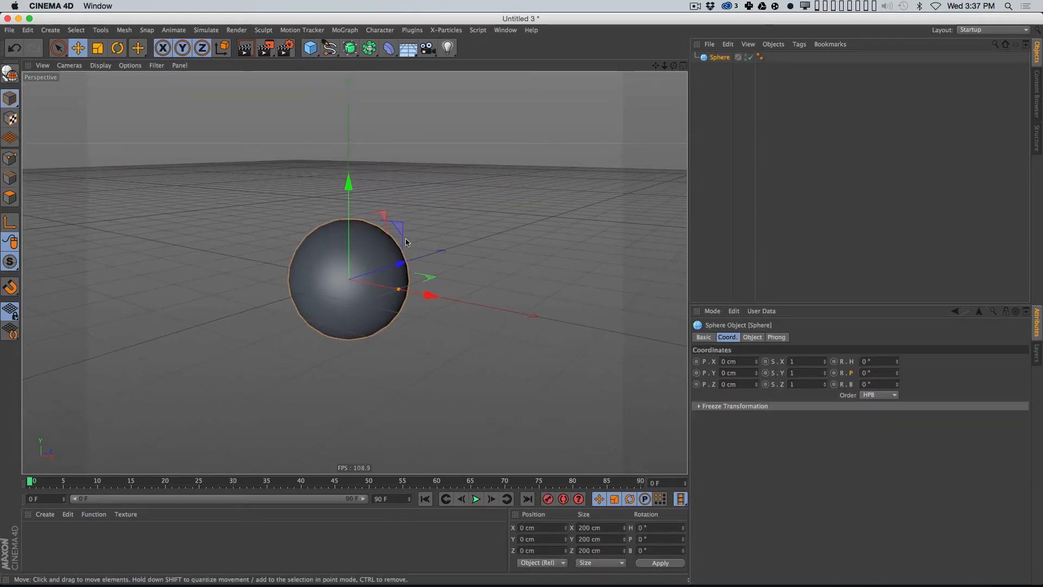
alt+right_drag(351, 274, 401, 266)
alt+middle_drag(400, 266, 444, 231)
alt+drag(397, 236, 398, 244)
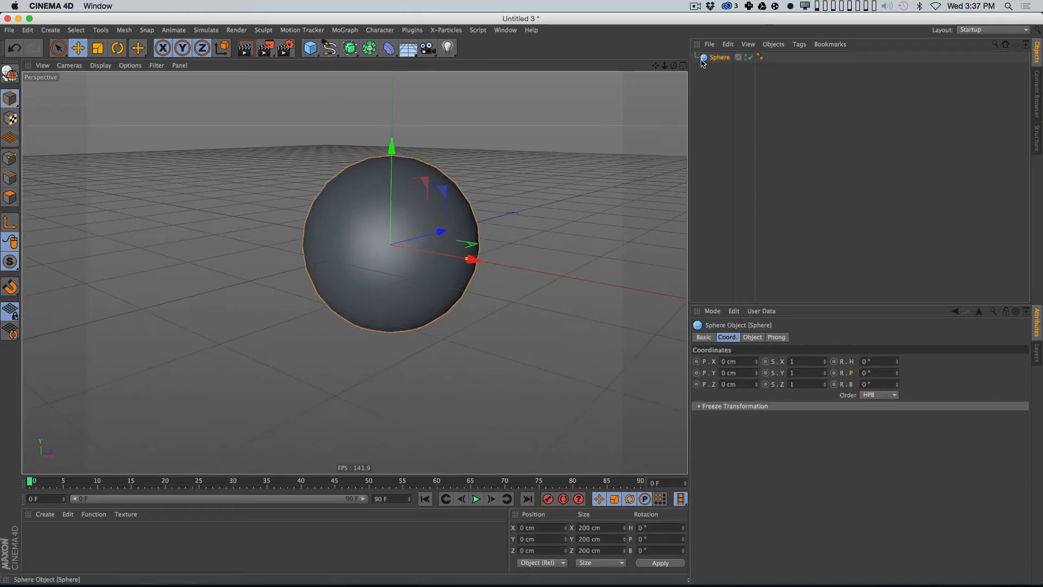
click(102, 65)
click(121, 96)
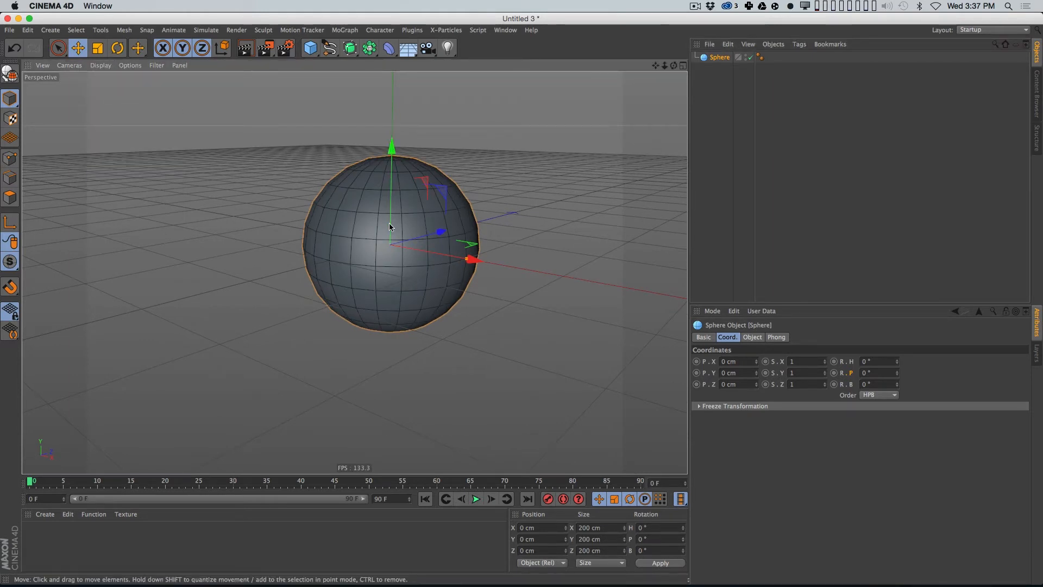
Step: Reduce the sphere to 13 segments and render the view
click(752, 337)
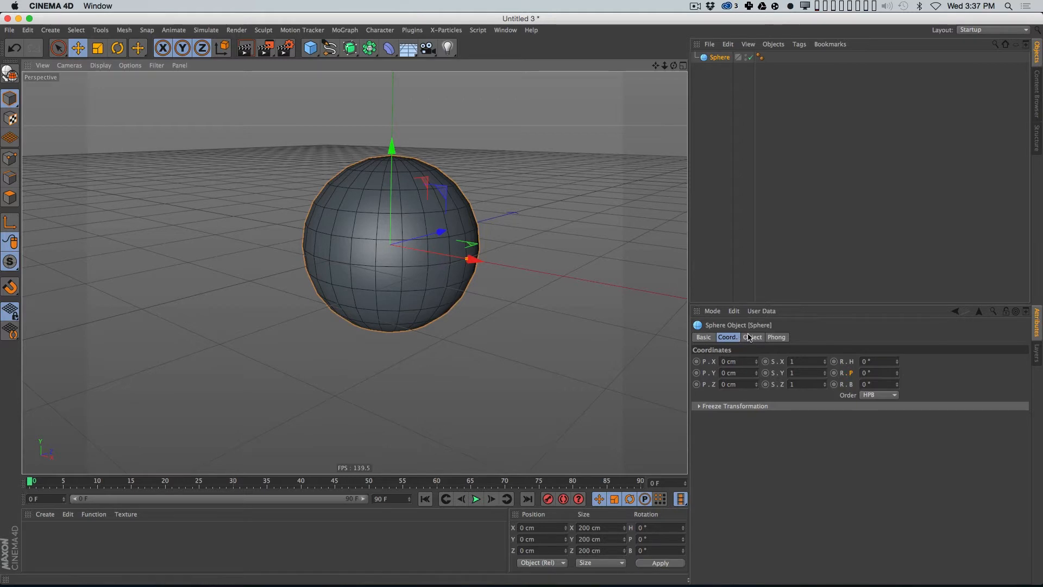
drag(785, 373, 786, 386)
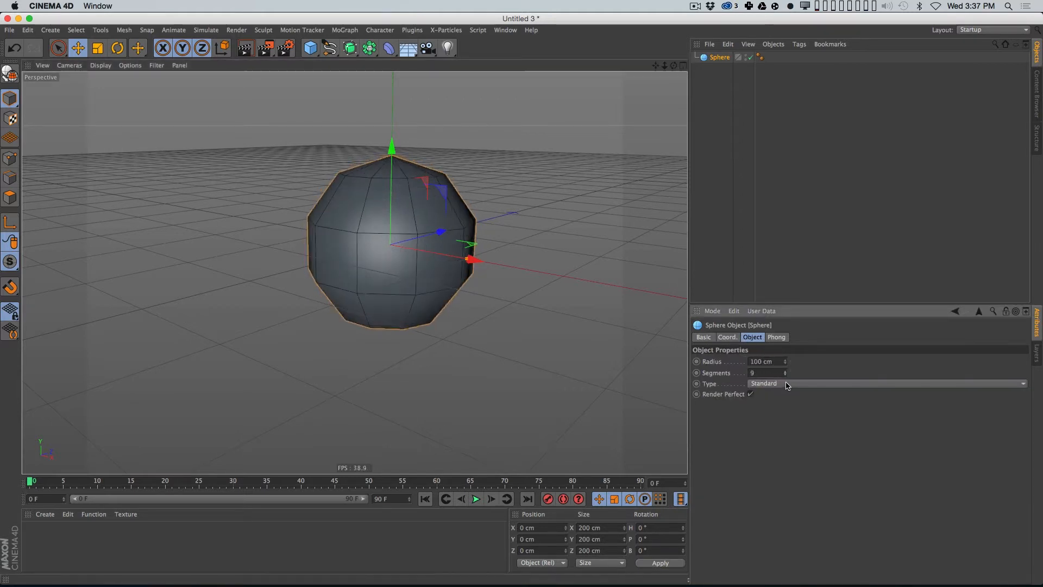
click(802, 264)
key(ctrl+r)
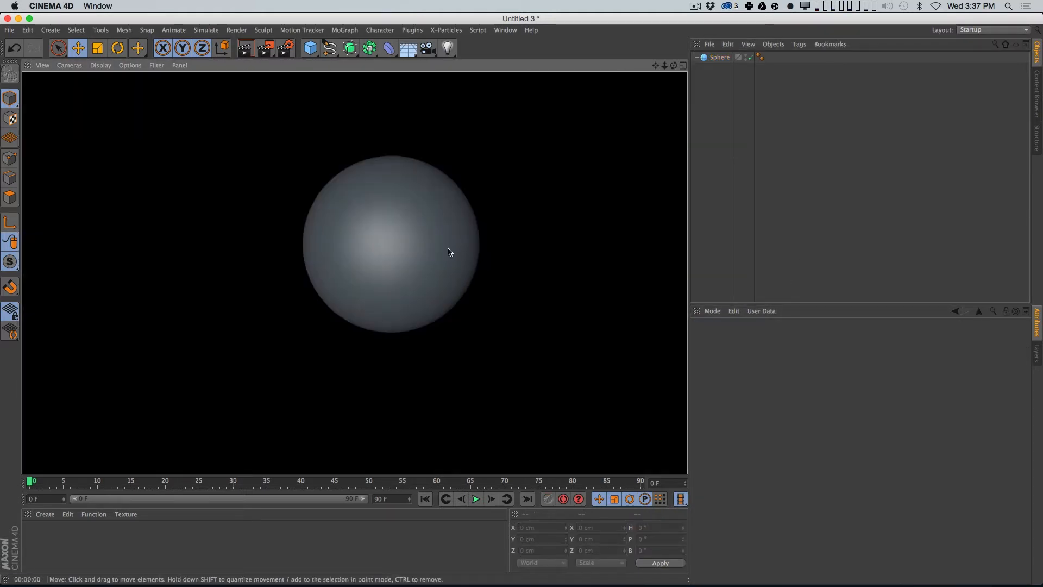
Step: Turn off Render Perfect on the sphere and render the view again
click(718, 57)
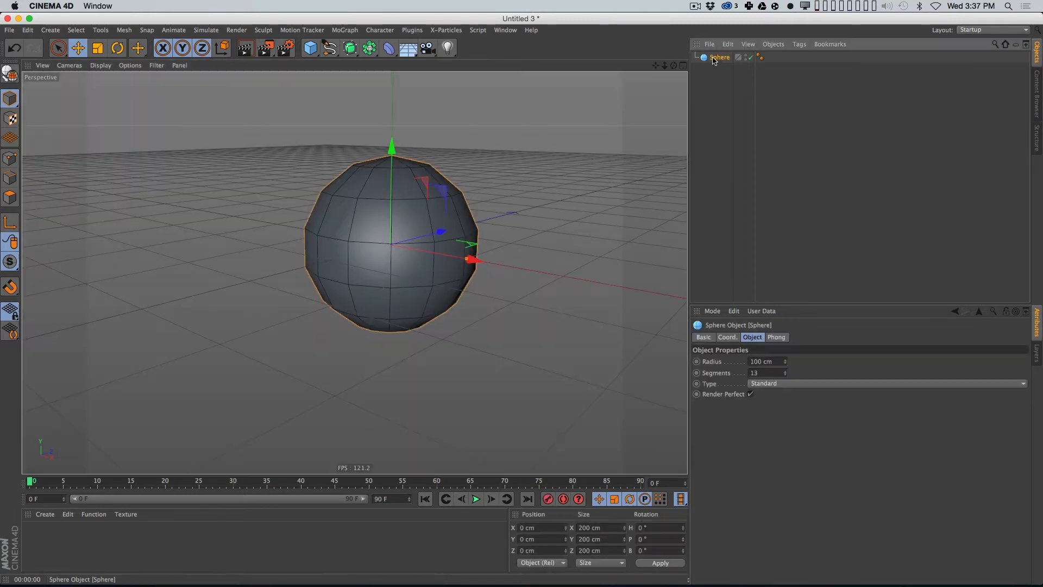
click(750, 394)
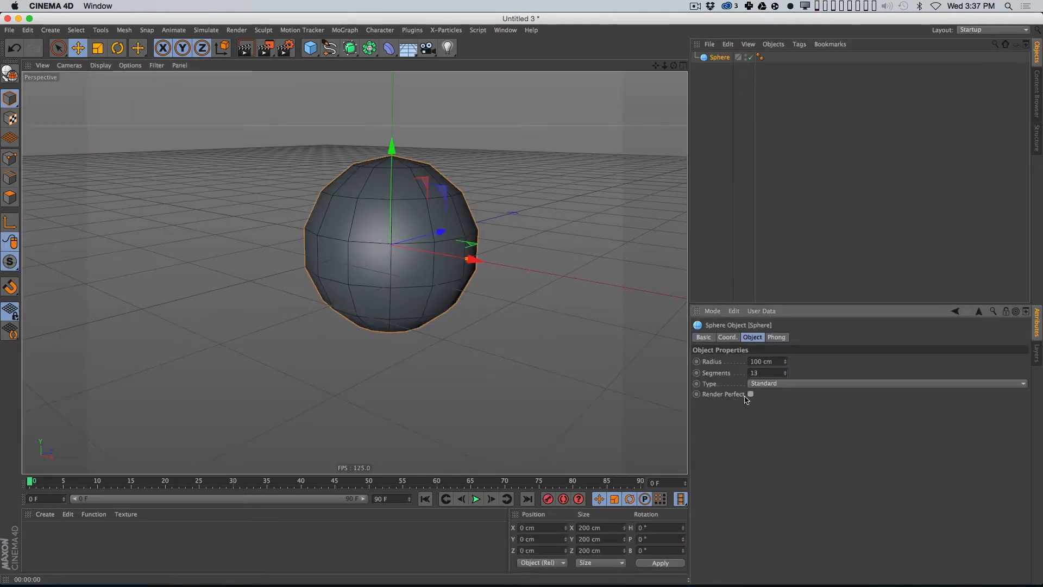
key(ctrl+r)
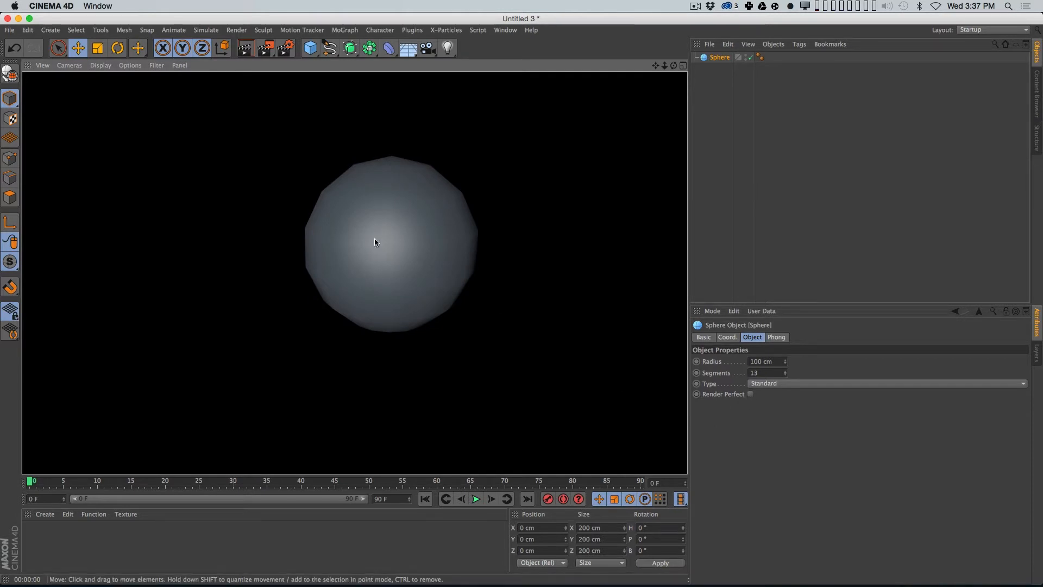
Step: Delete the sphere's Phong tag and render the view from a new angle
click(762, 127)
click(760, 59)
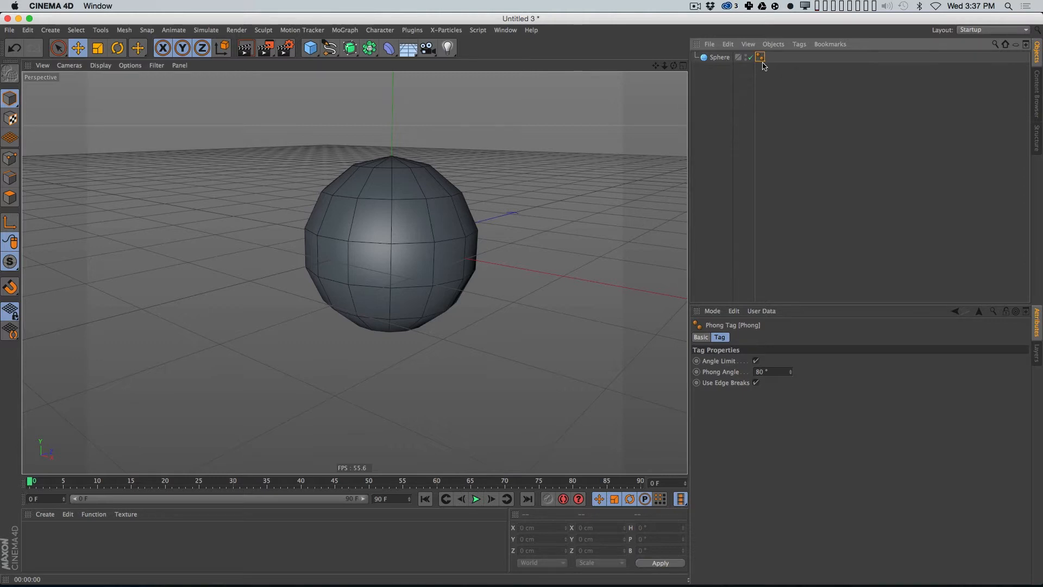
key(Delete)
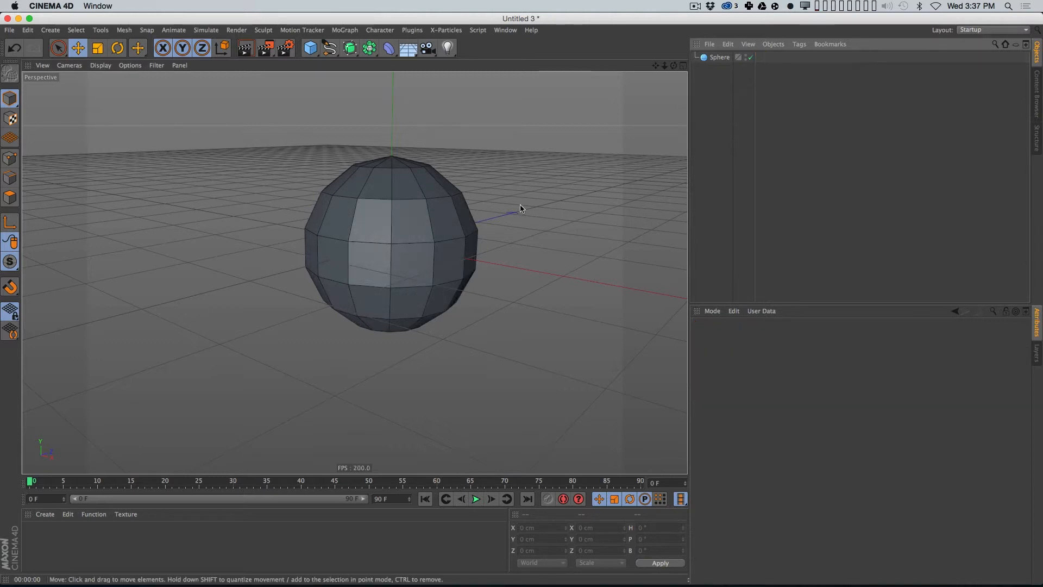
alt+drag(422, 263, 404, 159)
key(super+r)
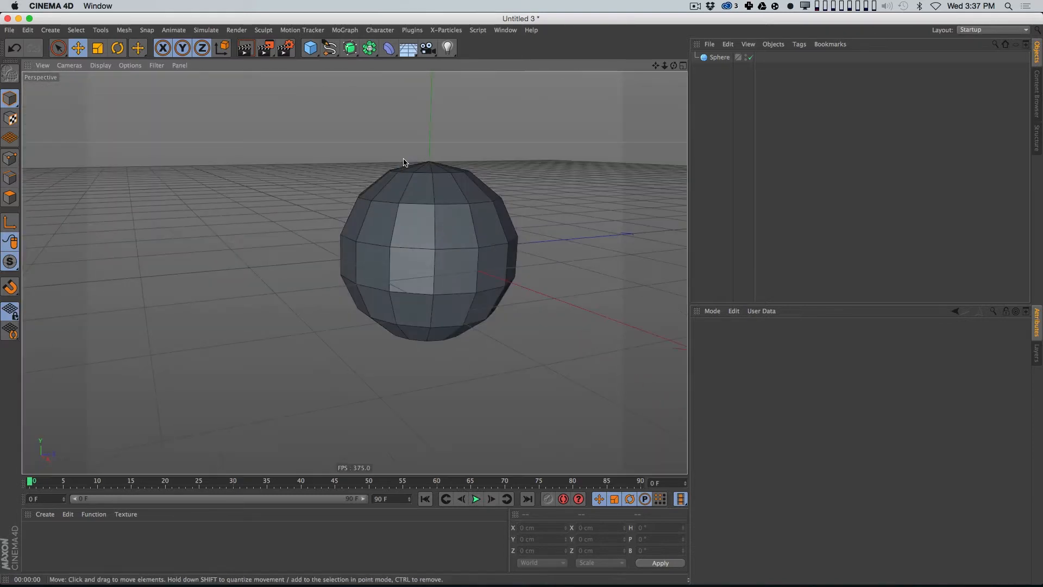
Step: Delete the sphere and close the test project to return to S01_Scene.c4d
click(720, 57)
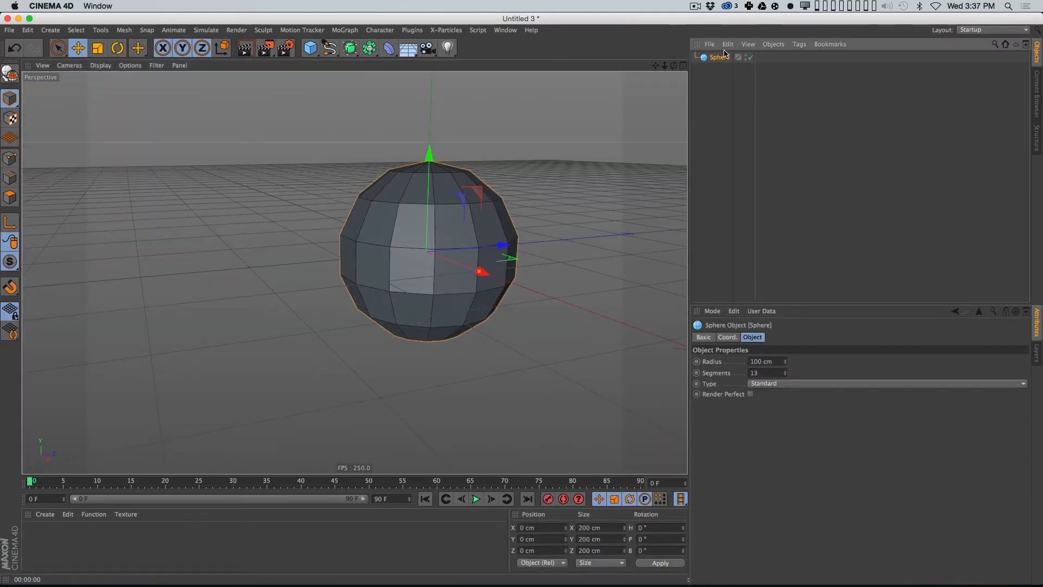
key(Delete)
key(super+w)
click(484, 203)
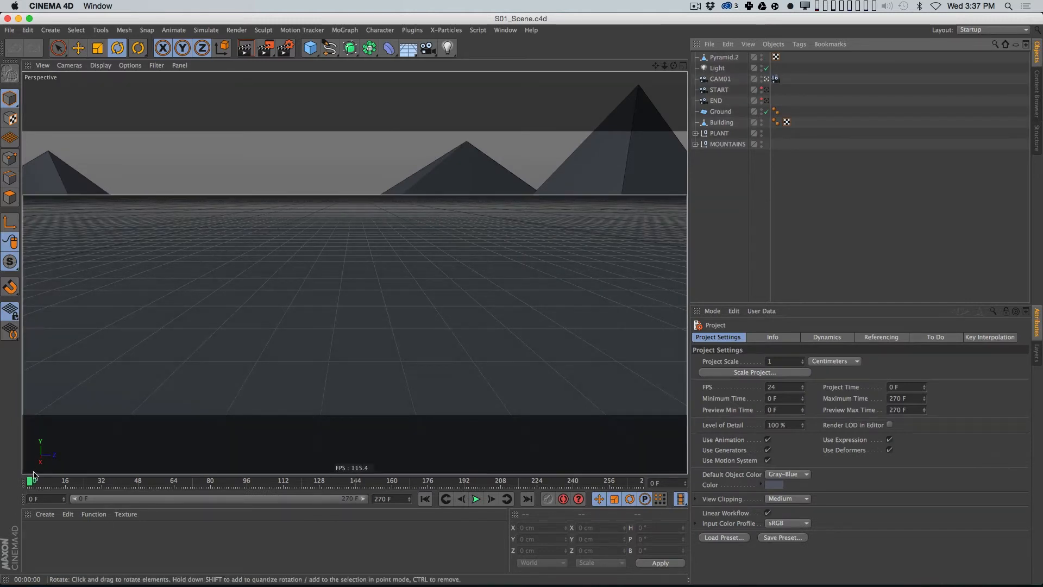
Step: Scrub the animation to frame 8 and select the Ground plane
drag(31, 482, 73, 481)
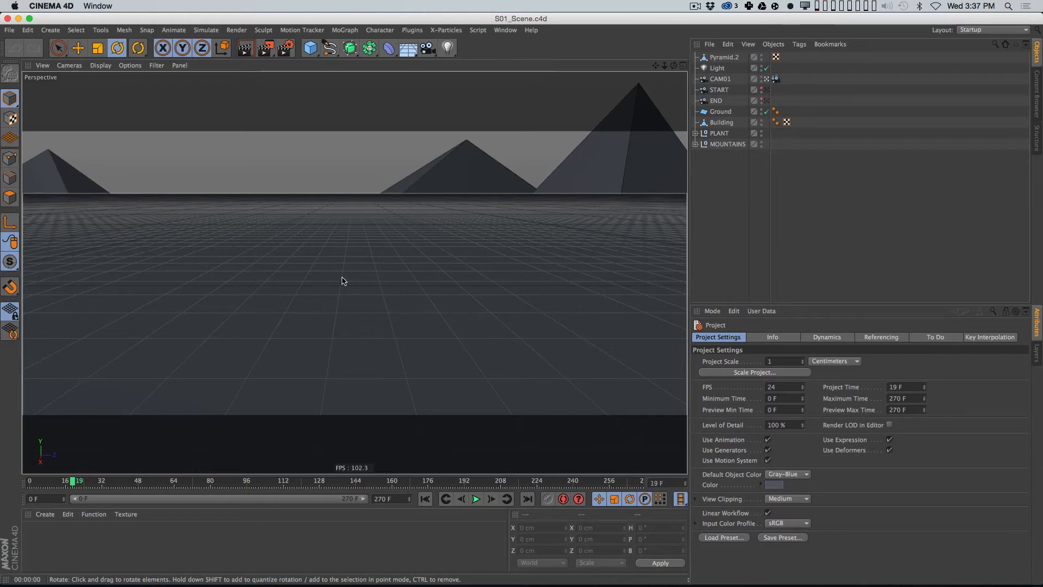
drag(74, 481, 48, 482)
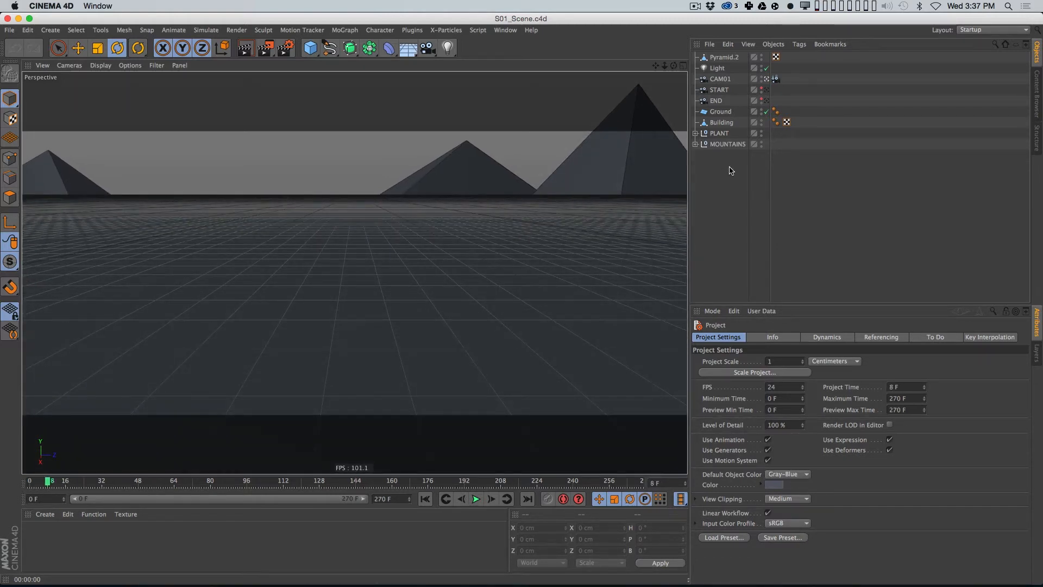
click(723, 112)
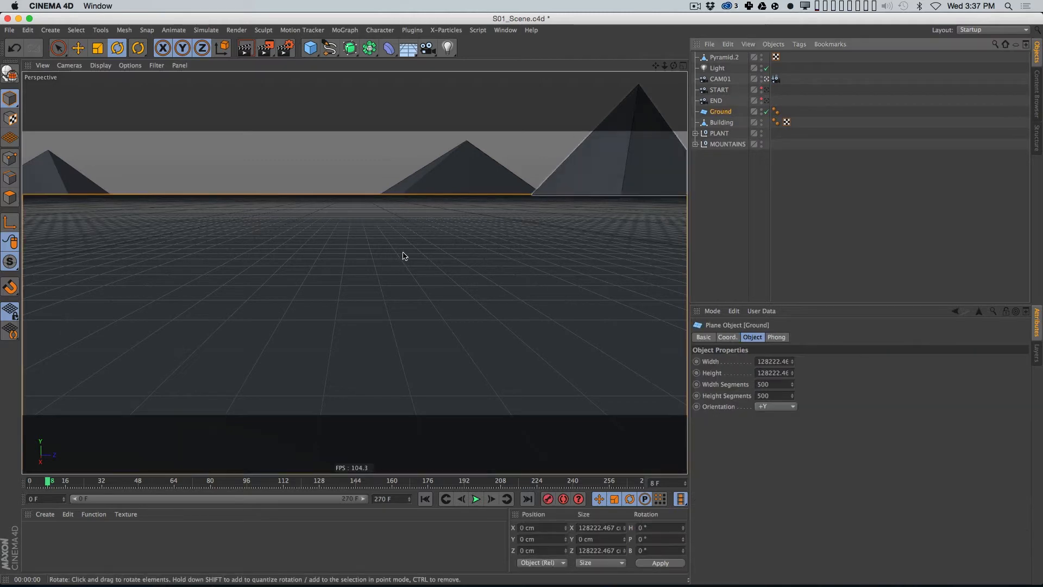
Step: Switch the viewport to the four-view layout and widen the viewport area
drag(688, 85, 686, 83)
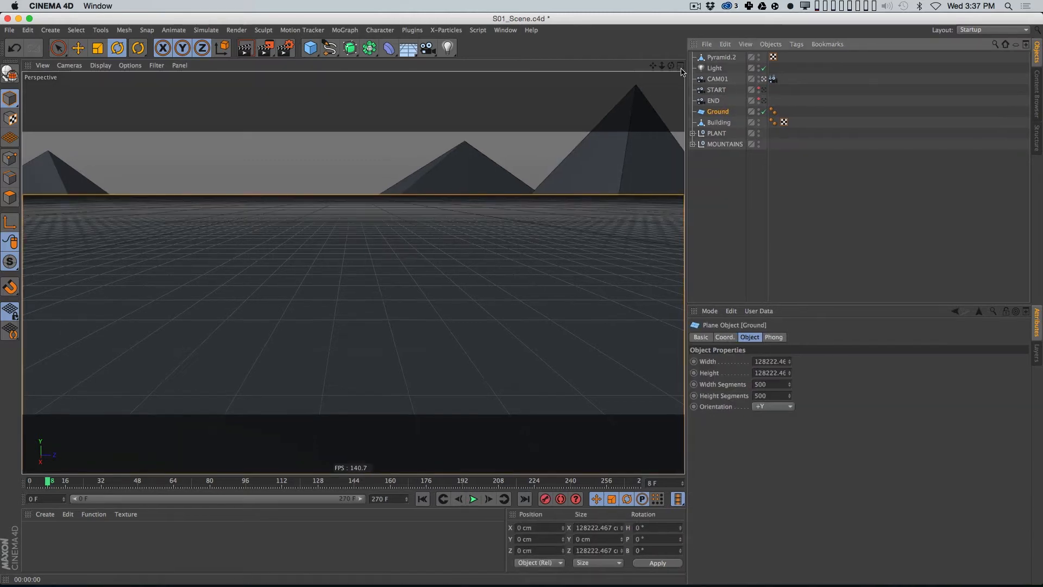
click(680, 65)
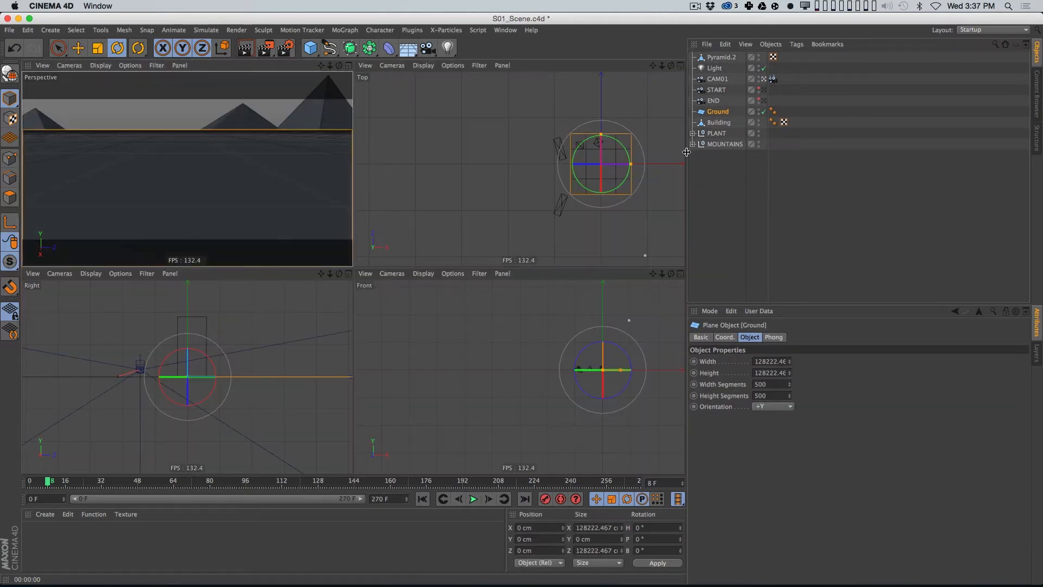
drag(686, 152, 722, 153)
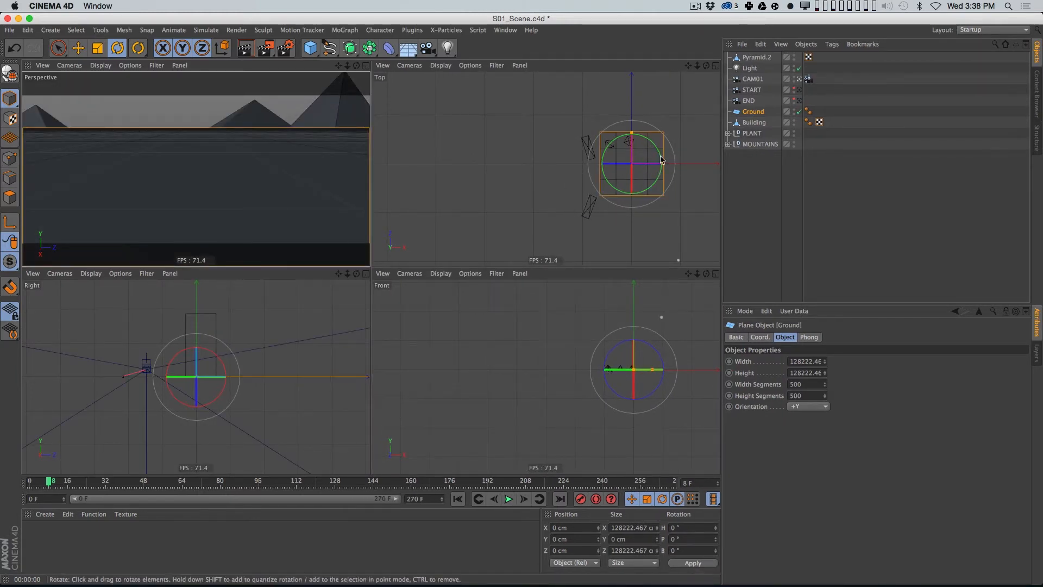
Step: Examine the extent of the Ground plane and the placement of the Building and mountains in the Top view
alt+right_drag(622, 171, 695, 128)
alt+middle_drag(695, 129, 564, 204)
alt+right_drag(563, 204, 706, 136)
alt+right_drag(547, 167, 582, 175)
alt+middle_drag(565, 179, 708, 67)
alt+middle_drag(573, 205, 636, 90)
alt+right_drag(621, 177, 685, 163)
alt+middle_drag(530, 260, 578, 181)
mouse_move(578, 181)
alt+right_down()
mouse_move(635, 165)
mouse_move(573, 183)
alt+right_up()
click(751, 123)
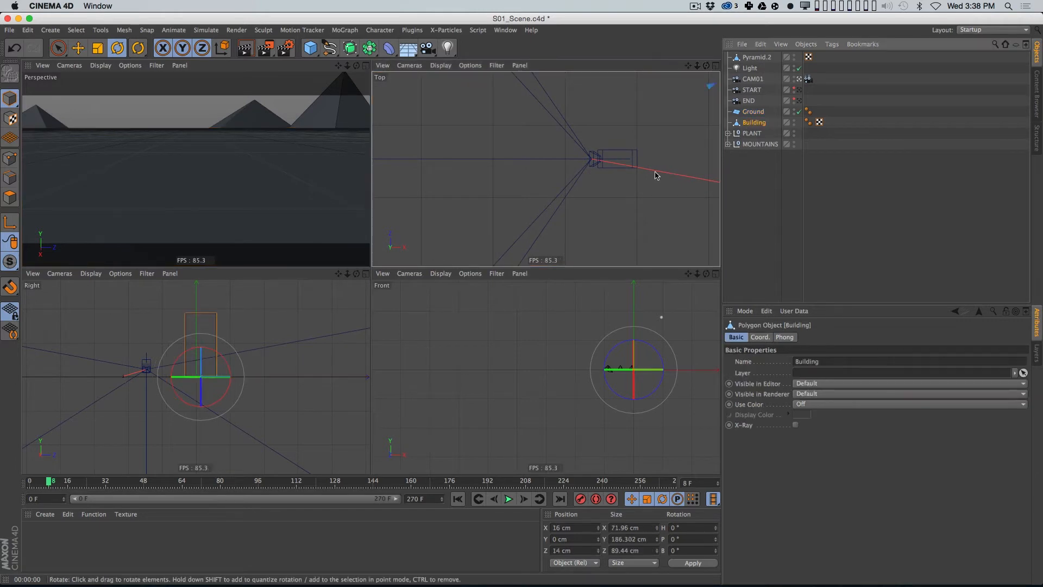
key(o)
alt+right_drag(554, 169, 691, 129)
alt+right_drag(475, 201, 547, 168)
alt+right_drag(547, 168, 609, 183)
alt+right_drag(609, 183, 475, 224)
alt+right_drag(584, 163, 528, 190)
alt+right_drag(642, 165, 356, 272)
alt+middle_drag(613, 123, 570, 145)
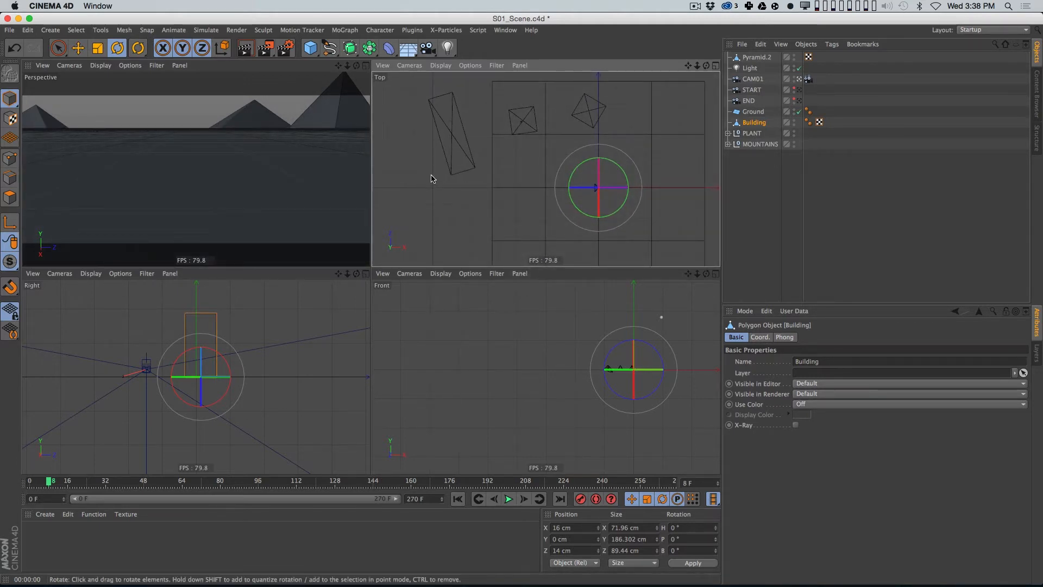
Step: Add a Displacer deformer as a child of the Ground plane and delete the plane's Phong tag
click(706, 142)
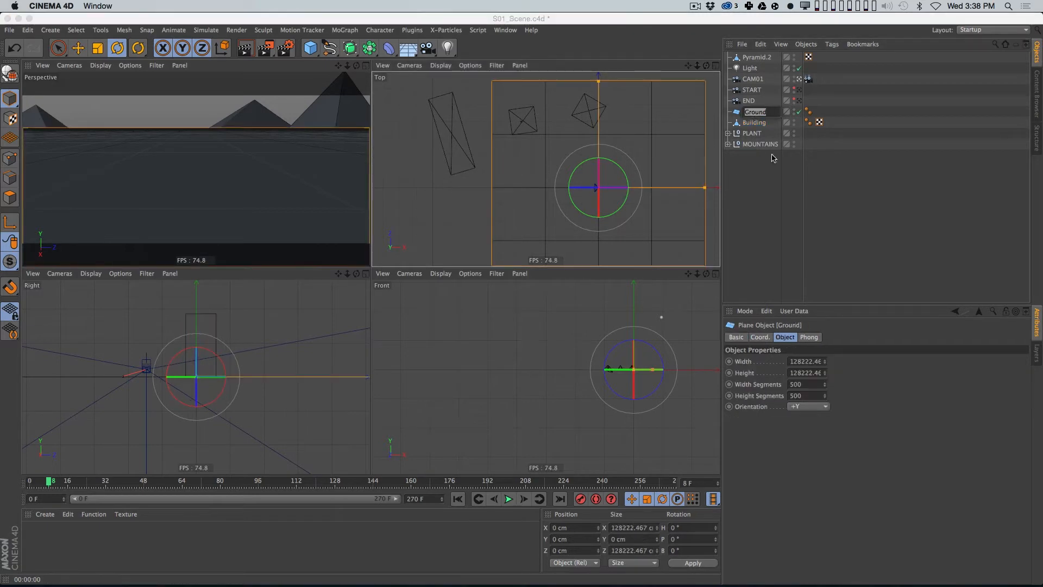
click(734, 158)
click(760, 111)
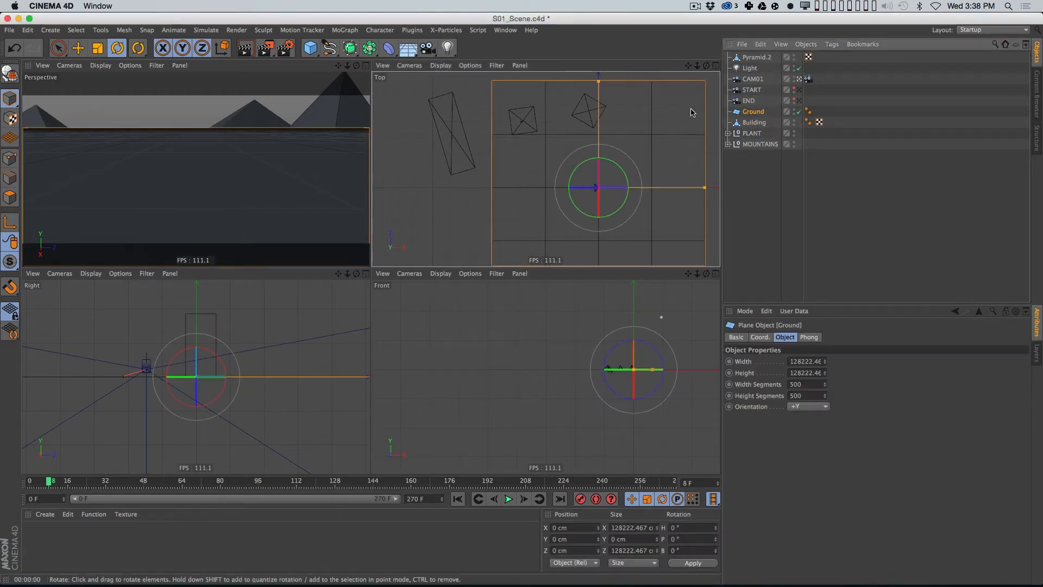
click(388, 48)
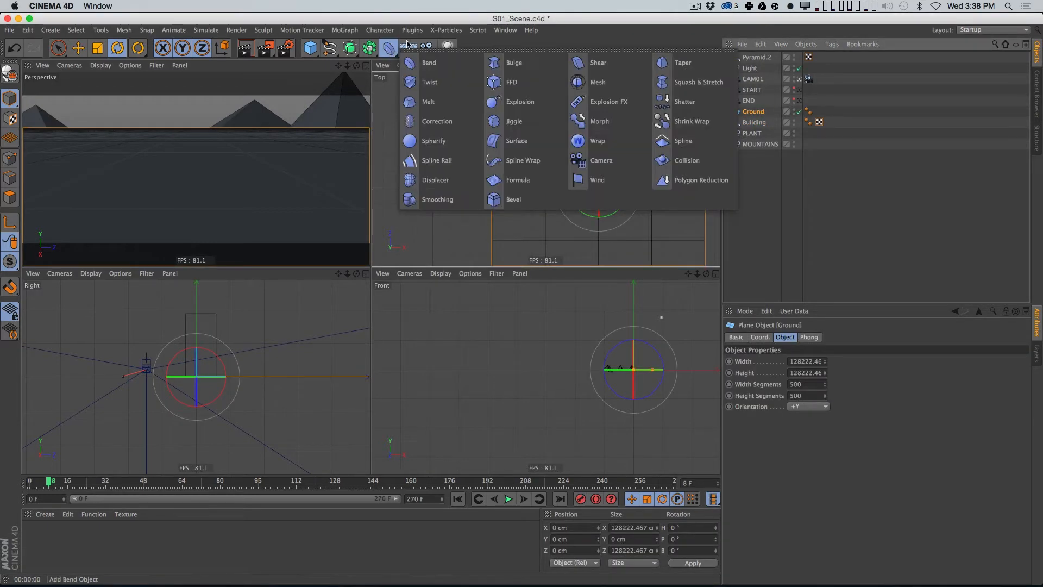
click(429, 181)
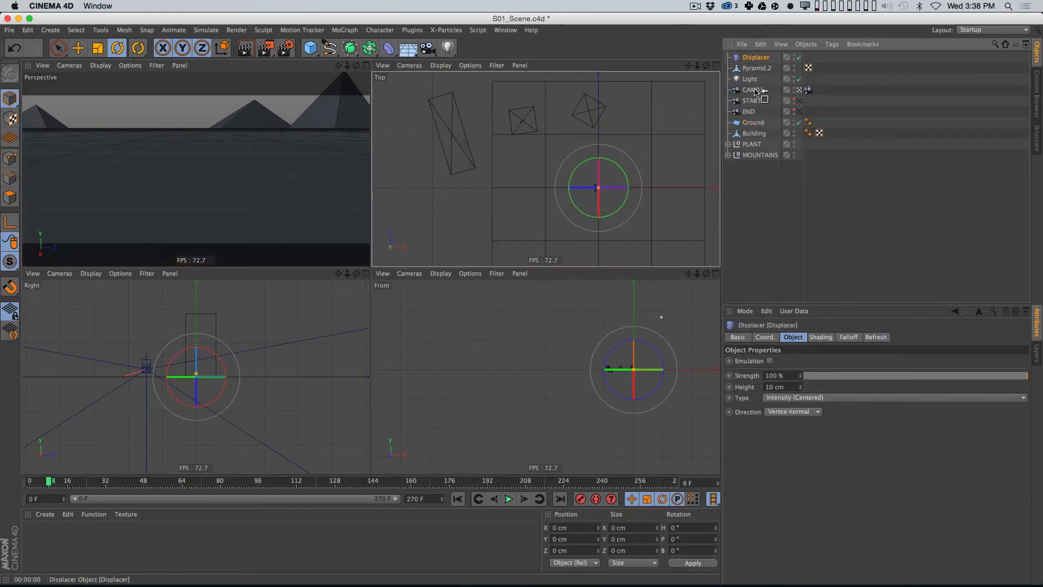
drag(757, 125, 755, 123)
click(808, 111)
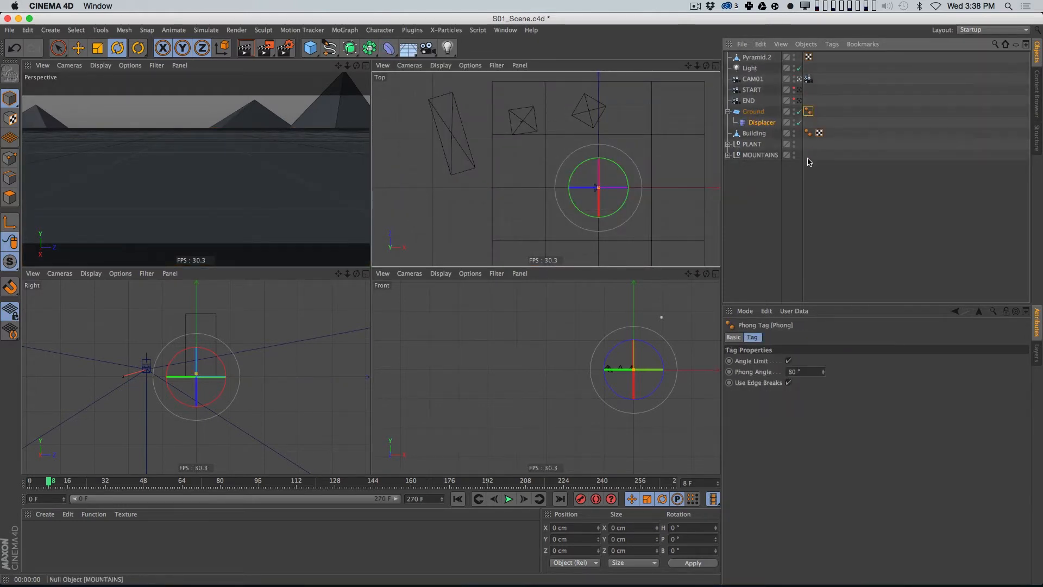
click(807, 153)
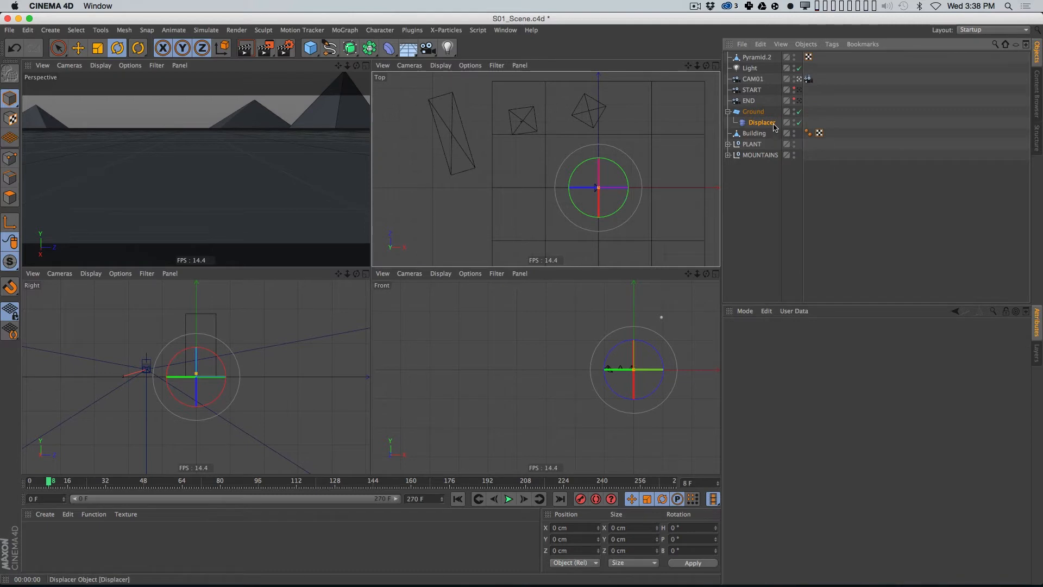
Step: Load a Noise shader into the Displacer's Shading settings
click(762, 122)
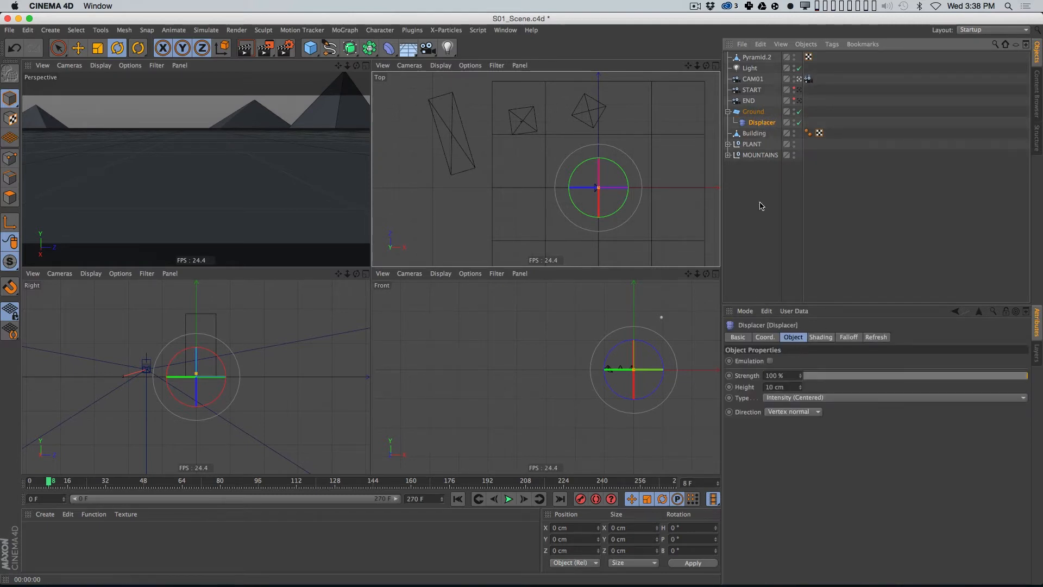
click(820, 337)
click(763, 372)
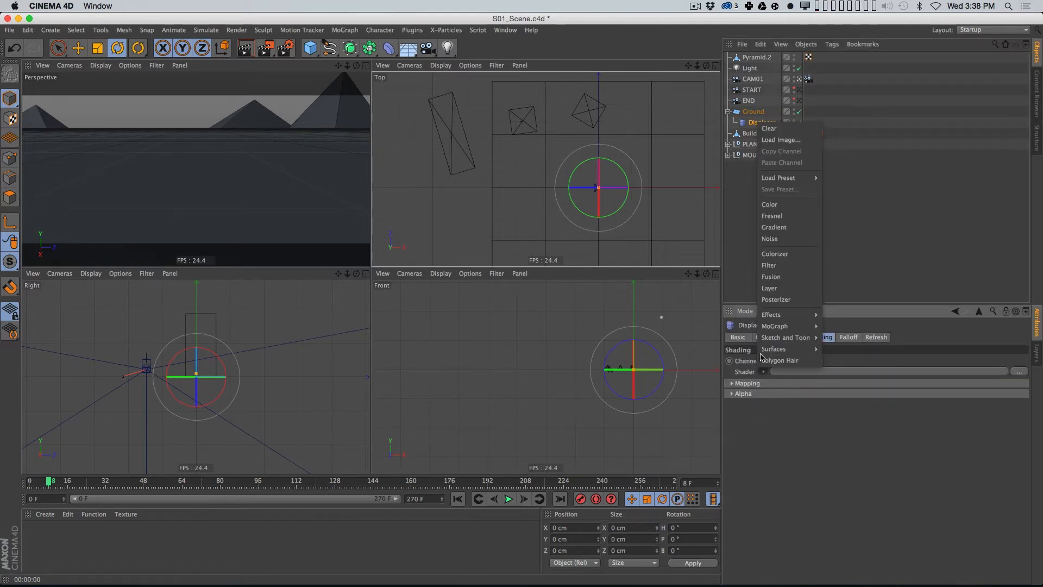
click(771, 236)
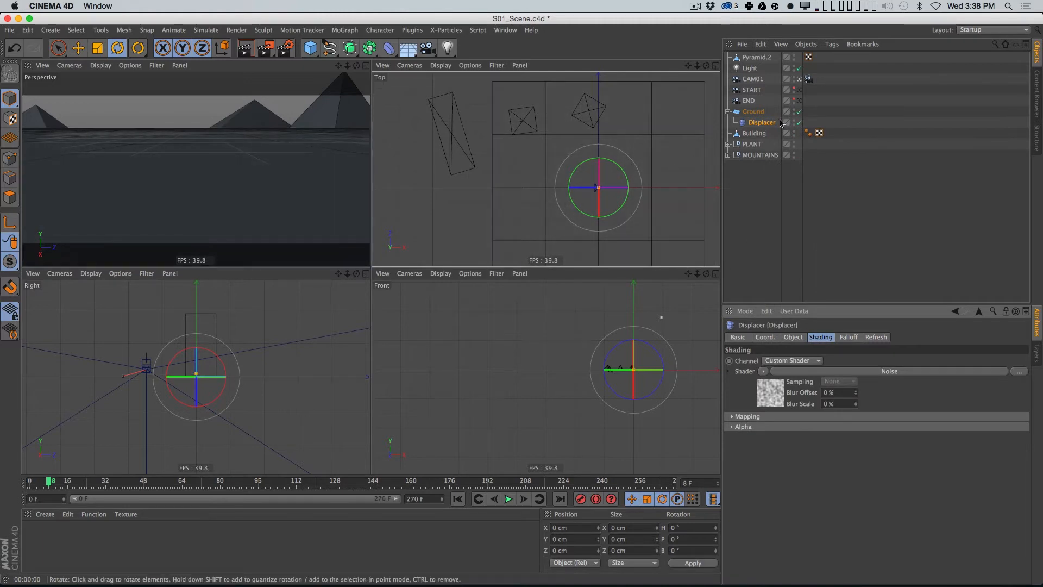
Step: Start a new empty project and add a Plane to it
key(super+n)
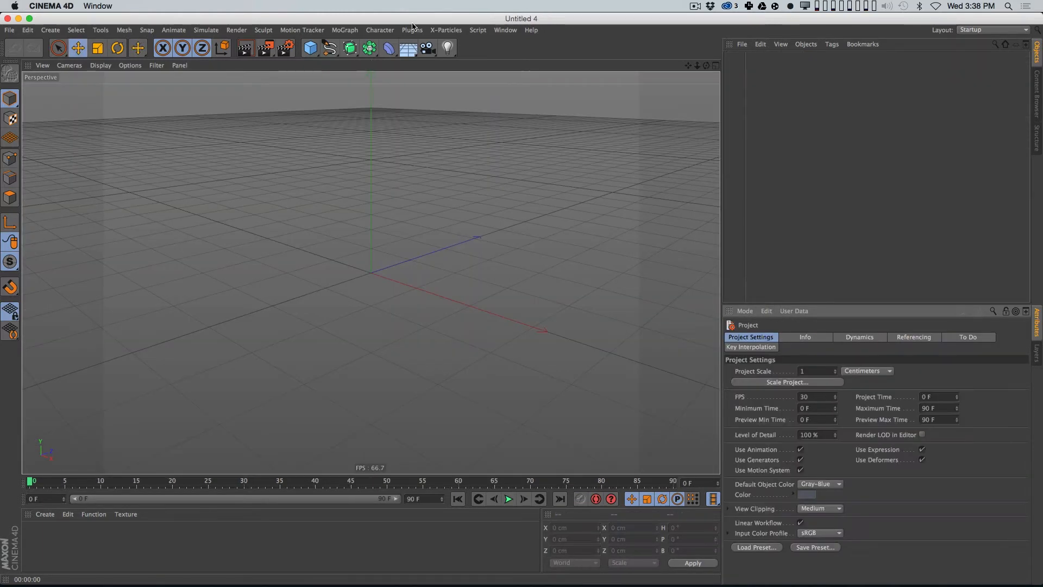
drag(312, 51, 406, 81)
alt+drag(366, 274, 379, 299)
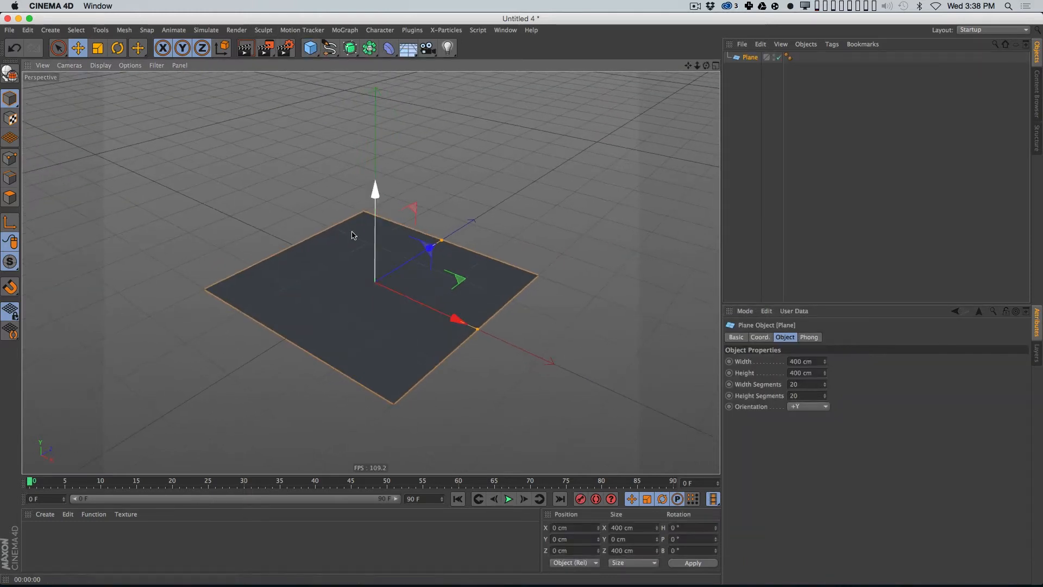
Step: Switch the viewport display to Gouraud Shading (Lines)
click(106, 66)
click(108, 73)
click(111, 92)
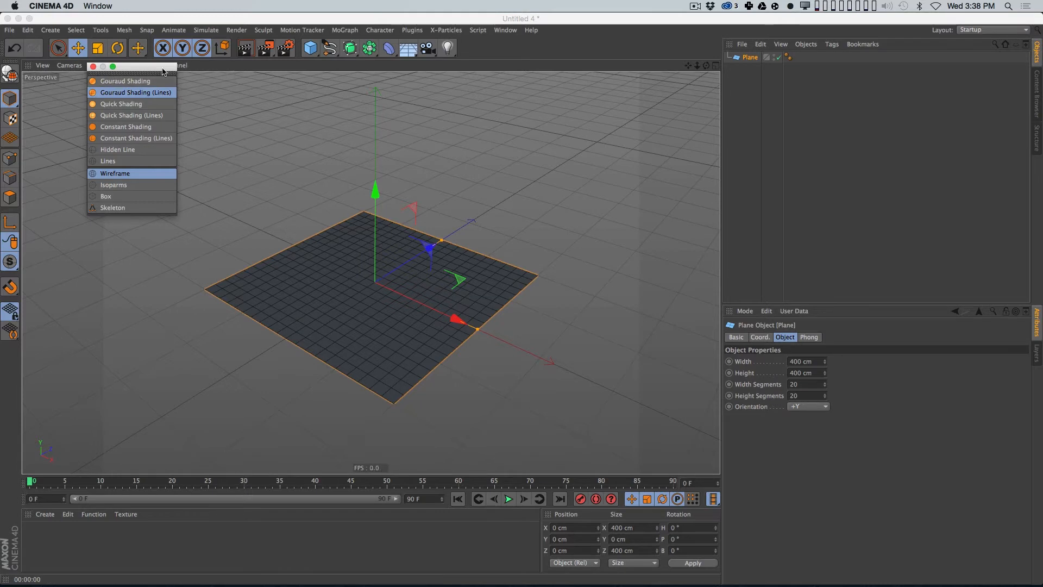
click(93, 67)
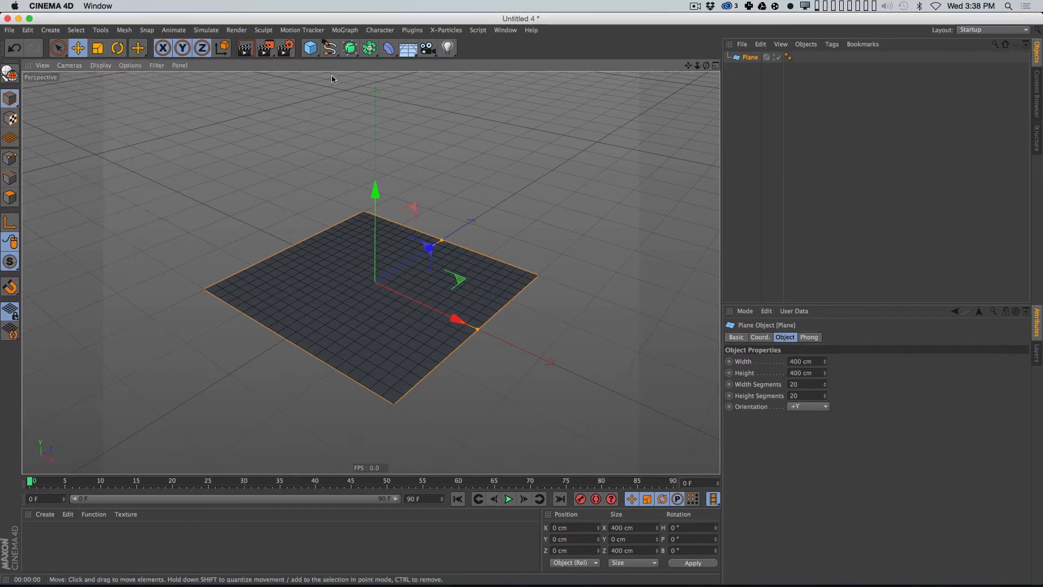
Step: Add a Displacer deformer as a child of the test Plane and load a Noise shader into its Shading settings
click(388, 48)
click(431, 179)
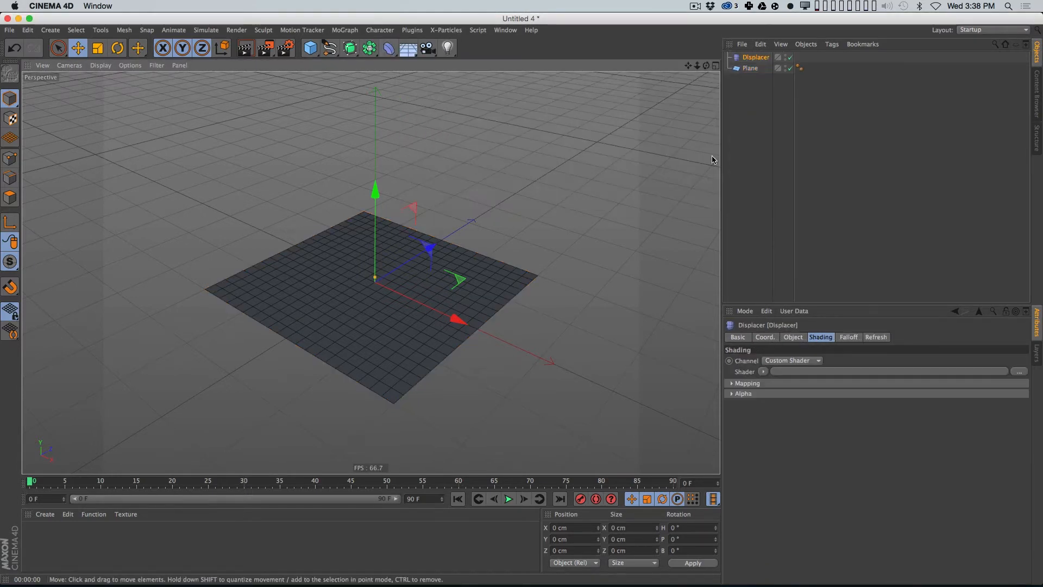
drag(756, 58, 751, 69)
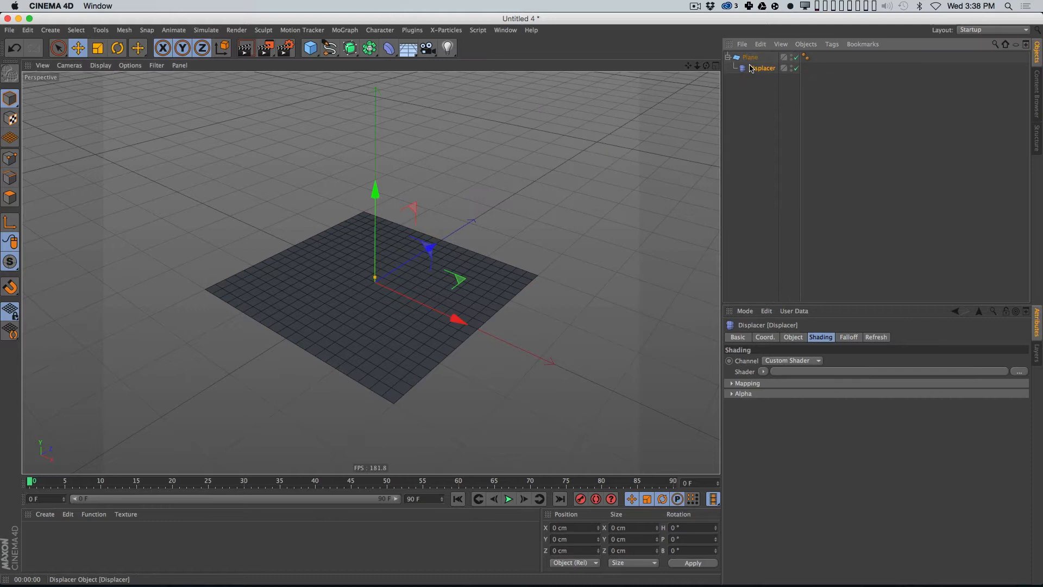
click(792, 338)
click(818, 339)
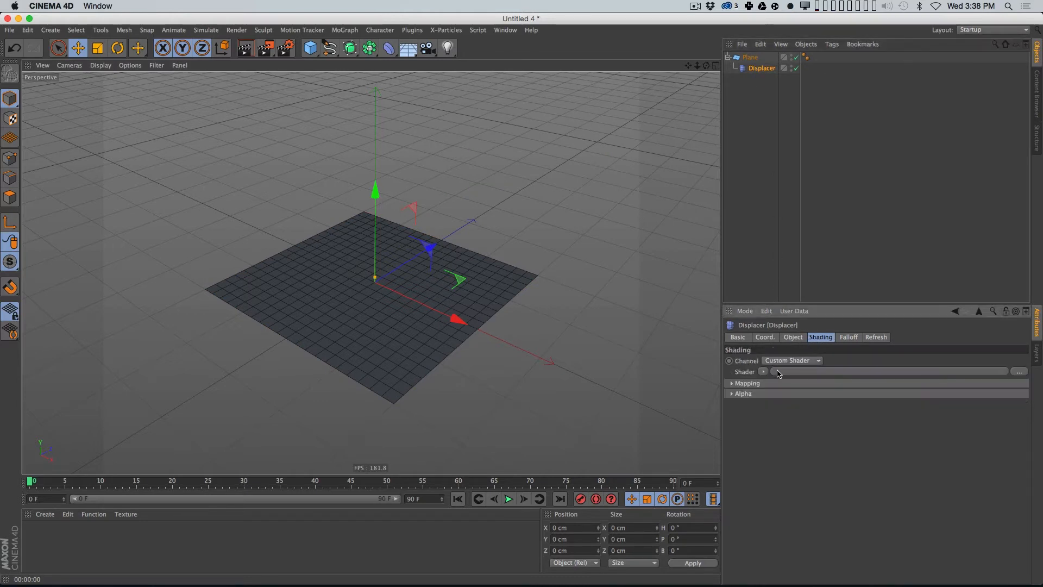
click(763, 372)
click(782, 227)
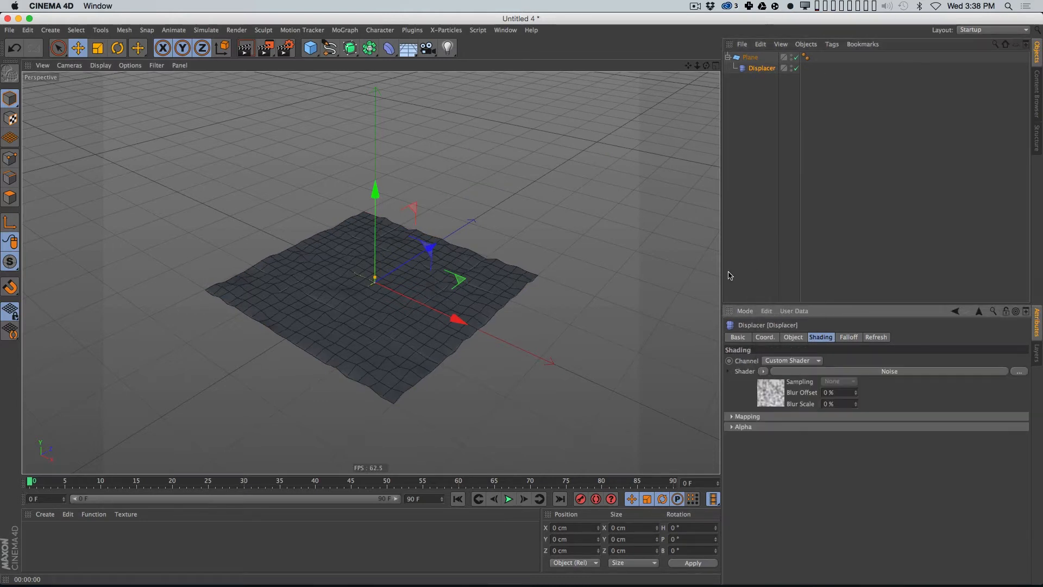
Step: Delete the test Plane's Phong tag and render the viewport to preview the faceted surface
scroll(381, 291, up, 3)
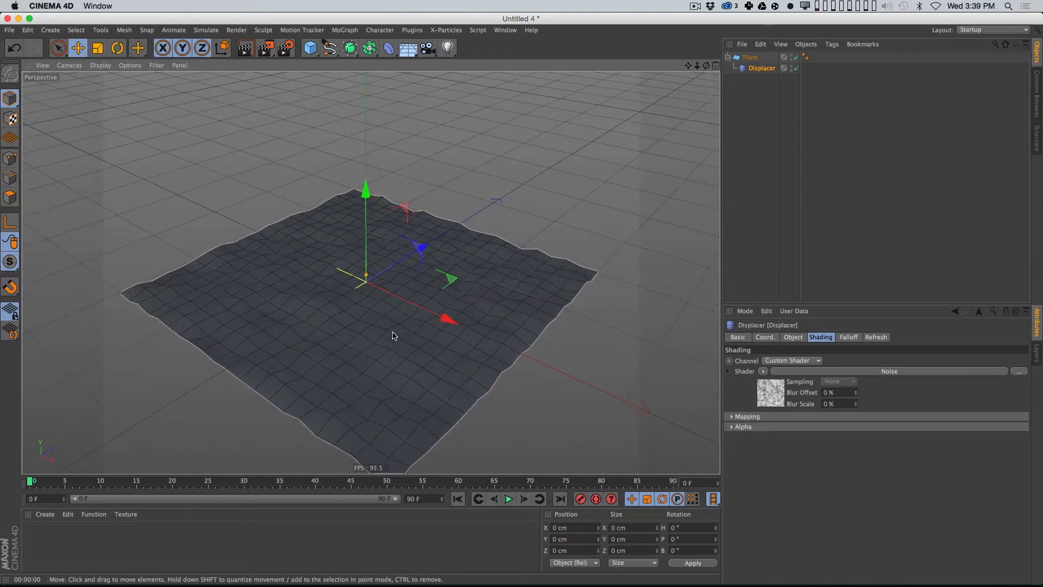
alt+drag(392, 335, 353, 299)
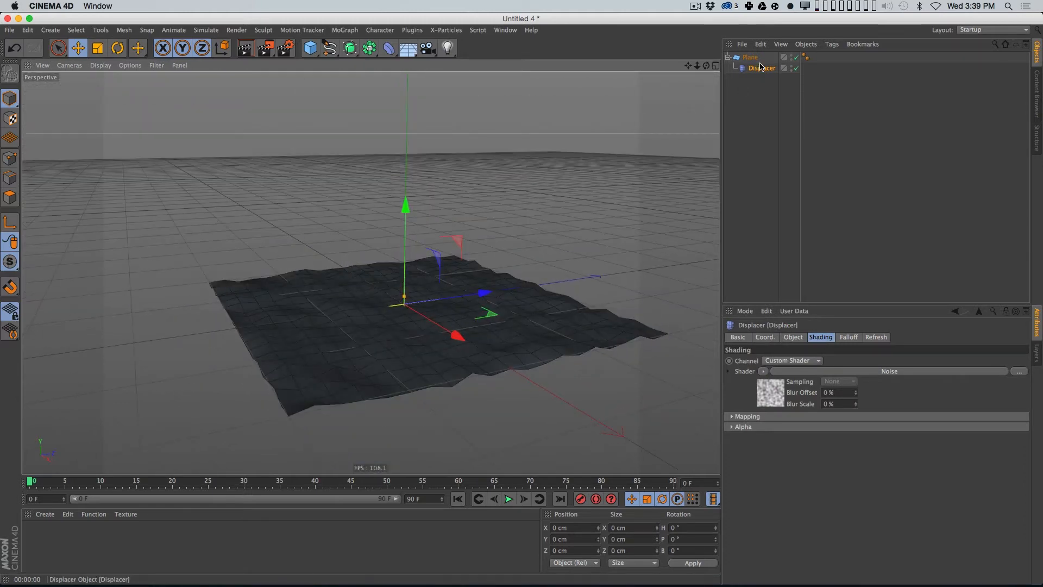
click(805, 57)
key(Delete)
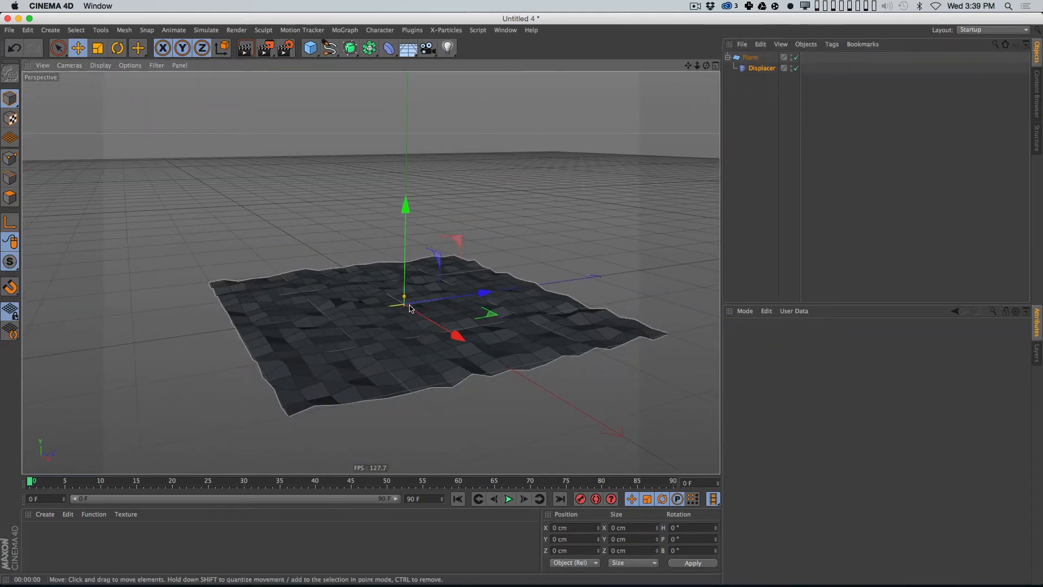
alt+drag(415, 313, 383, 342)
key(super+r)
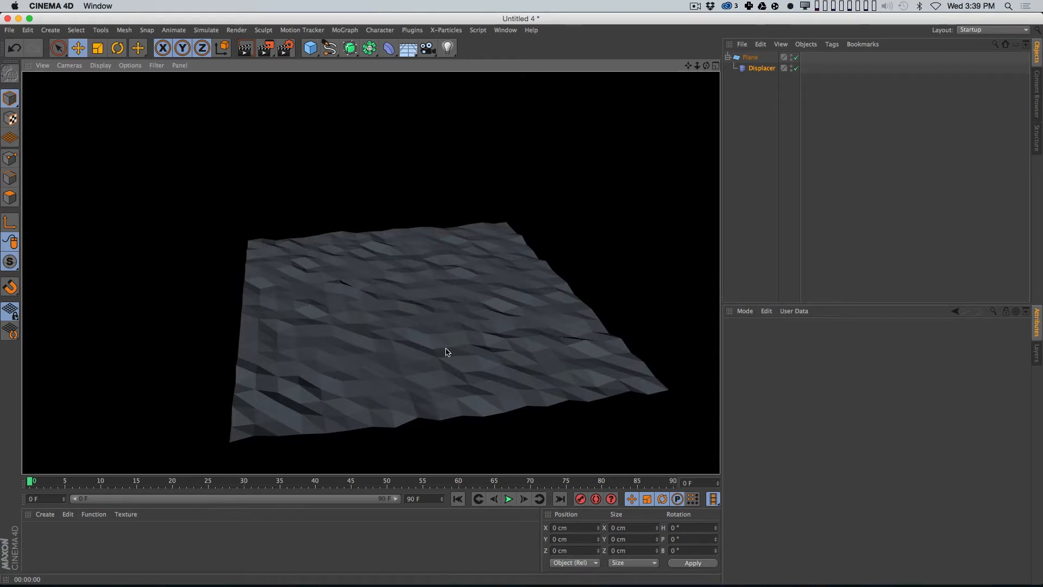
mouse_move(397, 365)
alt+mouse_down()
mouse_move(404, 338)
mouse_move(467, 332)
mouse_move(457, 322)
mouse_move(455, 352)
alt+mouse_up()
key(super+r)
Step: Raise the test Displacer's Height to 56 cm
click(753, 69)
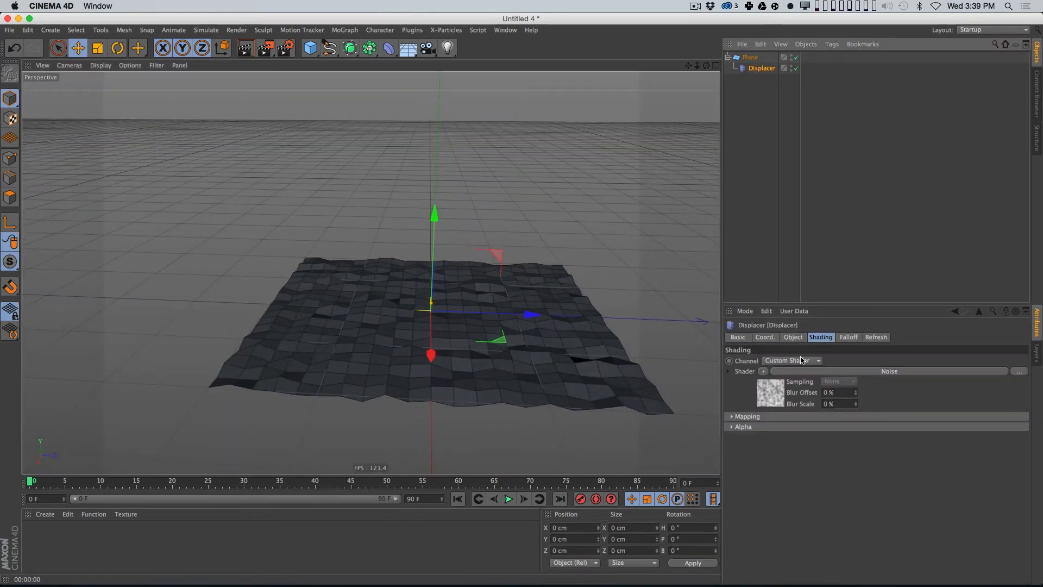
click(793, 337)
drag(800, 387, 808, 365)
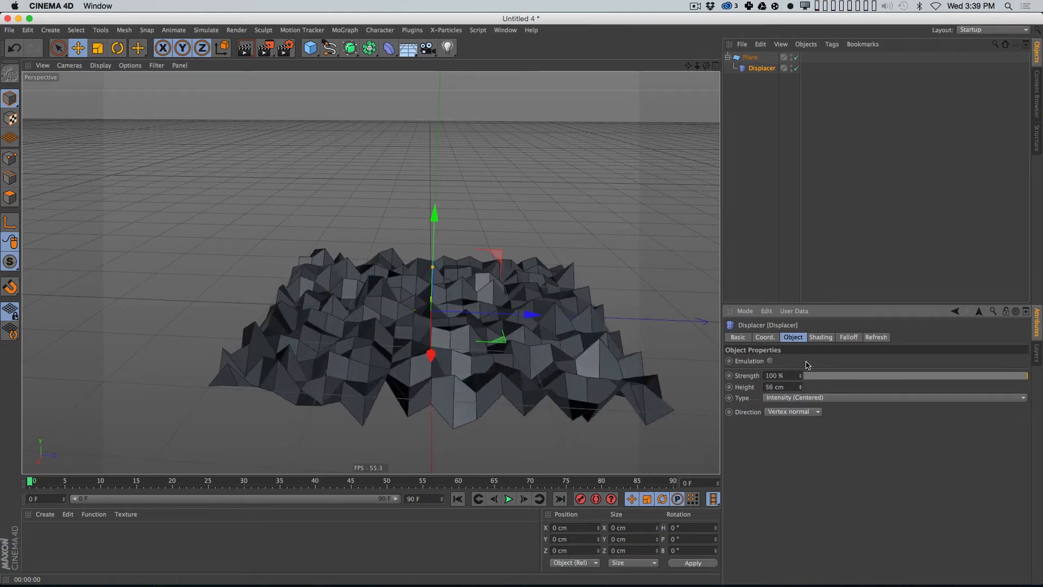
Step: Set the Noise shader's Global Scale in the test Displacer to 250 % and increase it to 600 %
click(817, 340)
click(820, 372)
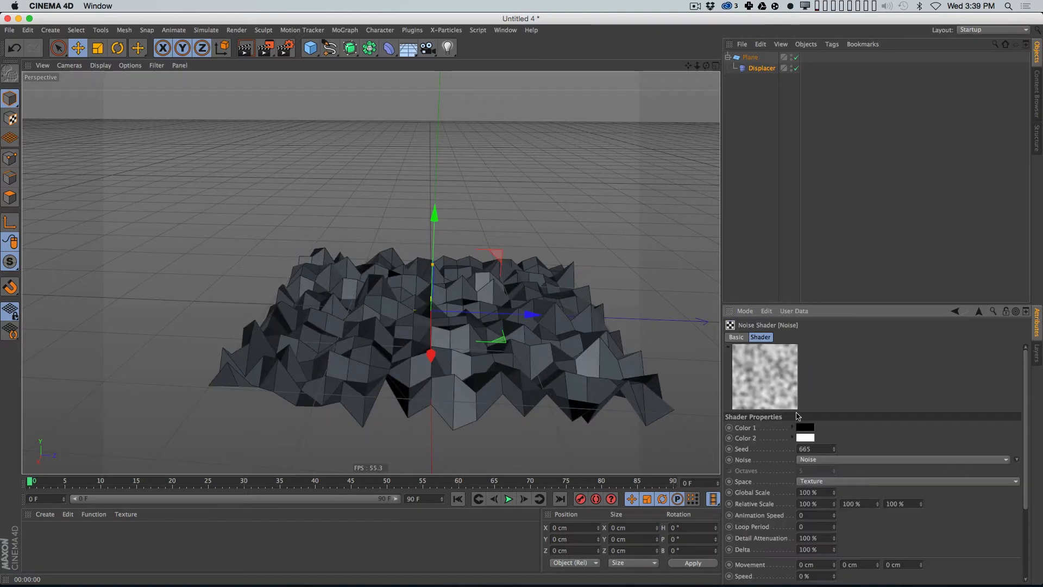
text(250)
key(Return)
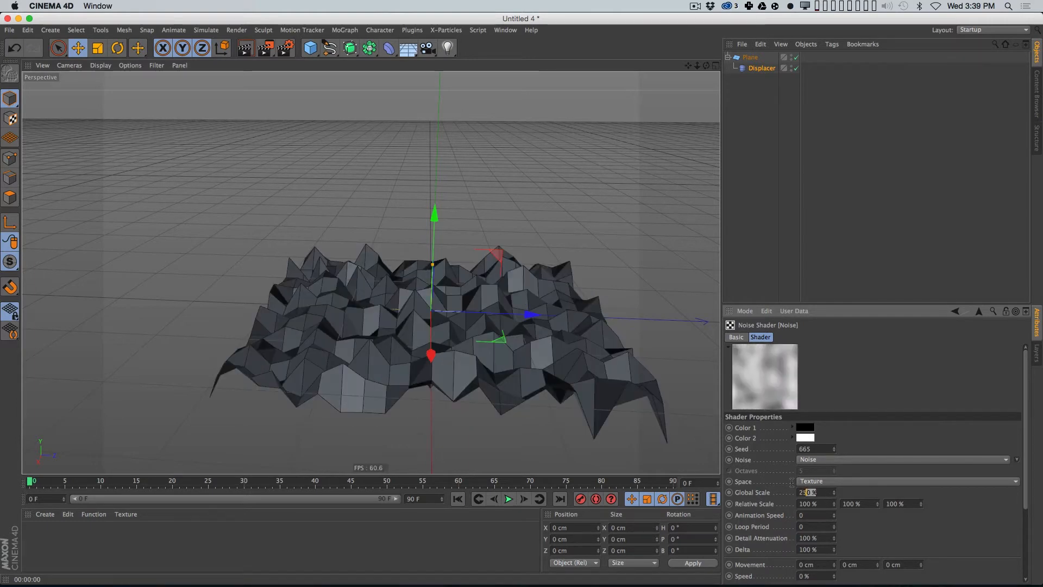
text(600)
key(Return)
Step: Inspect the displaced test Plane and close the Untitled 4 project without saving it
alt+drag(445, 326, 471, 361)
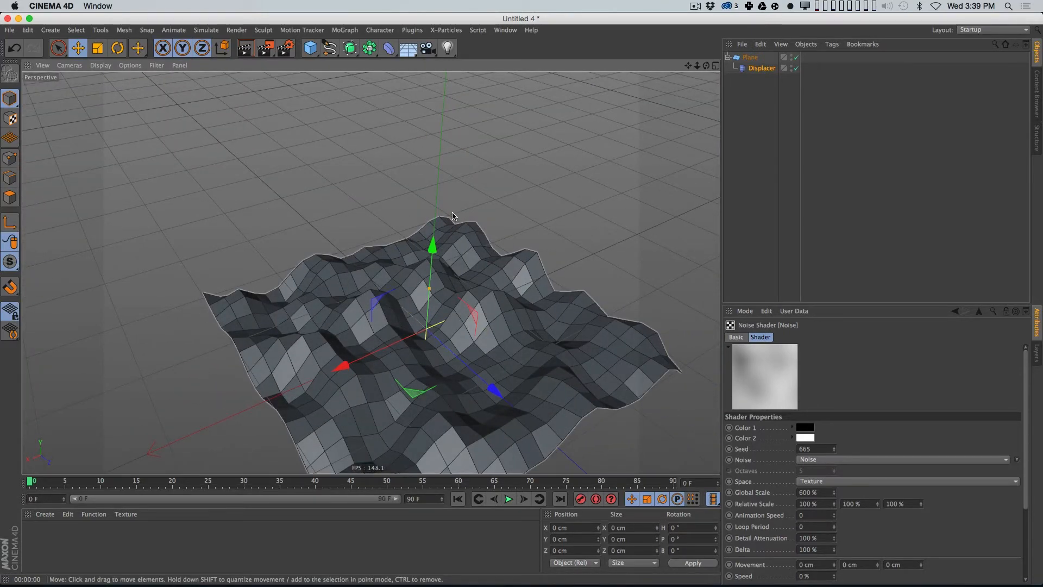
alt+drag(489, 407, 494, 293)
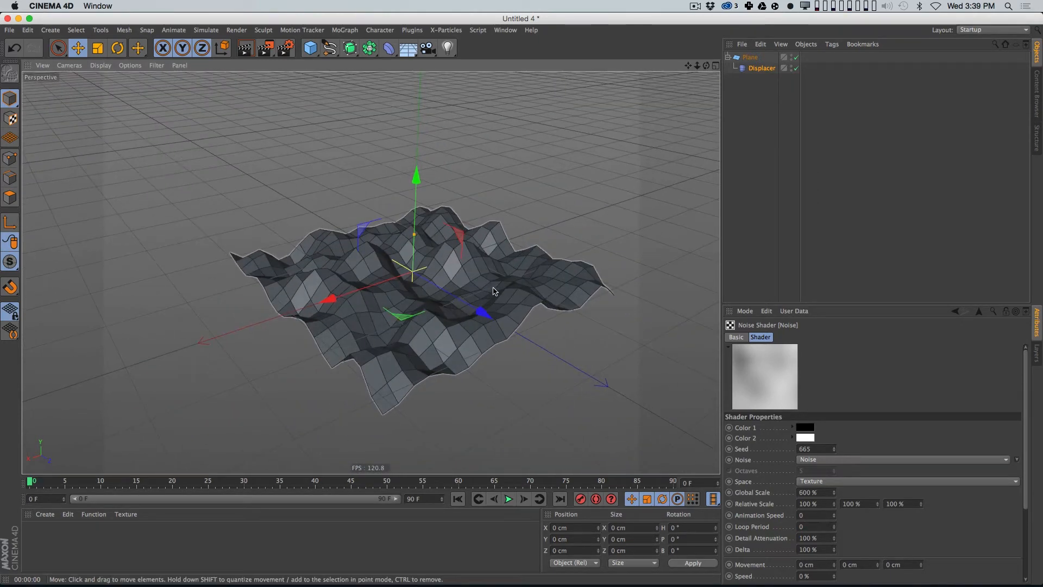
click(419, 374)
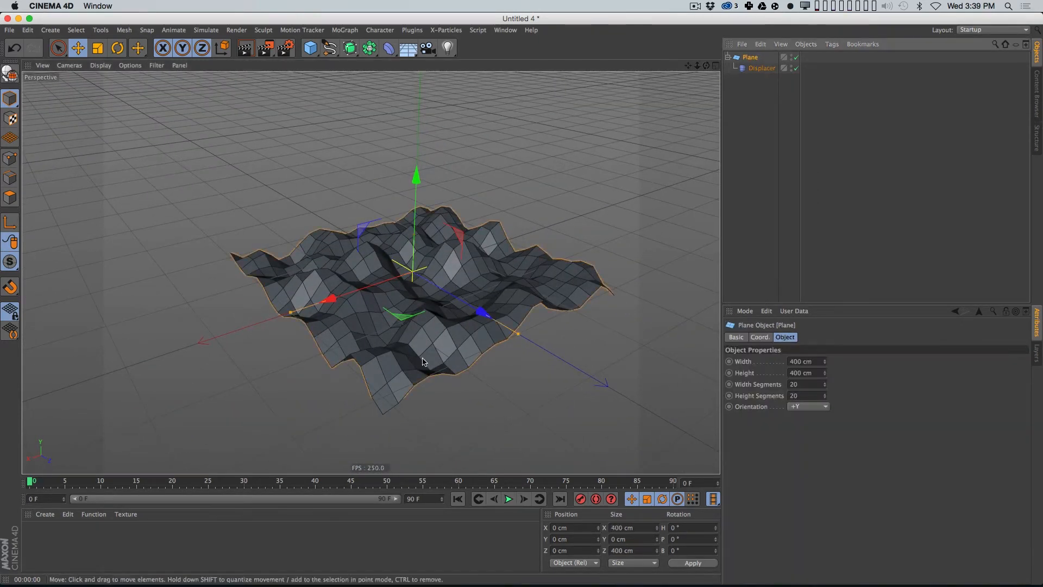
click(757, 158)
key(super+w)
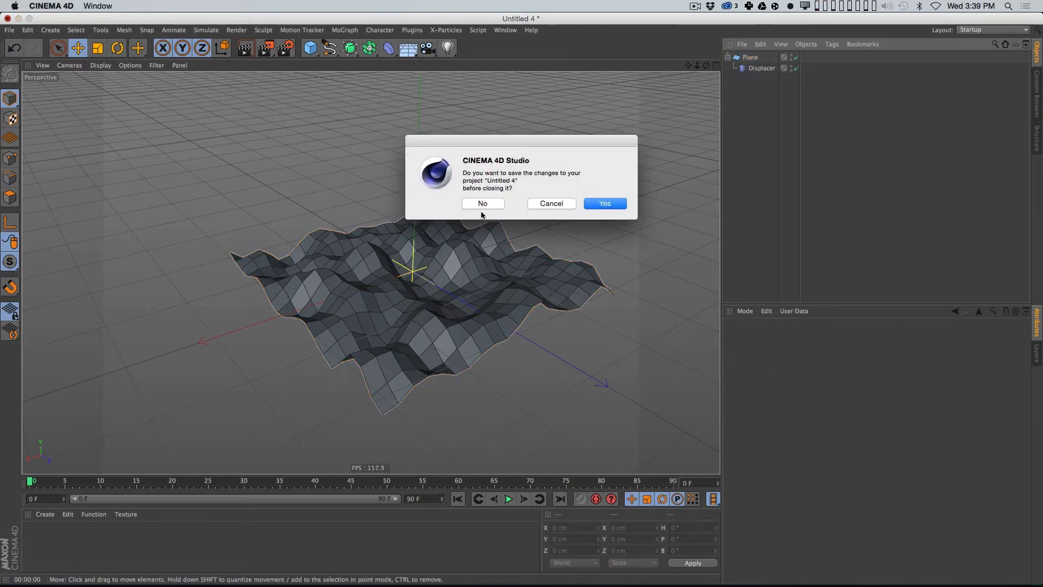
click(482, 204)
Step: Set the Height of the Ground plane's Displacer to -60 cm
click(537, 189)
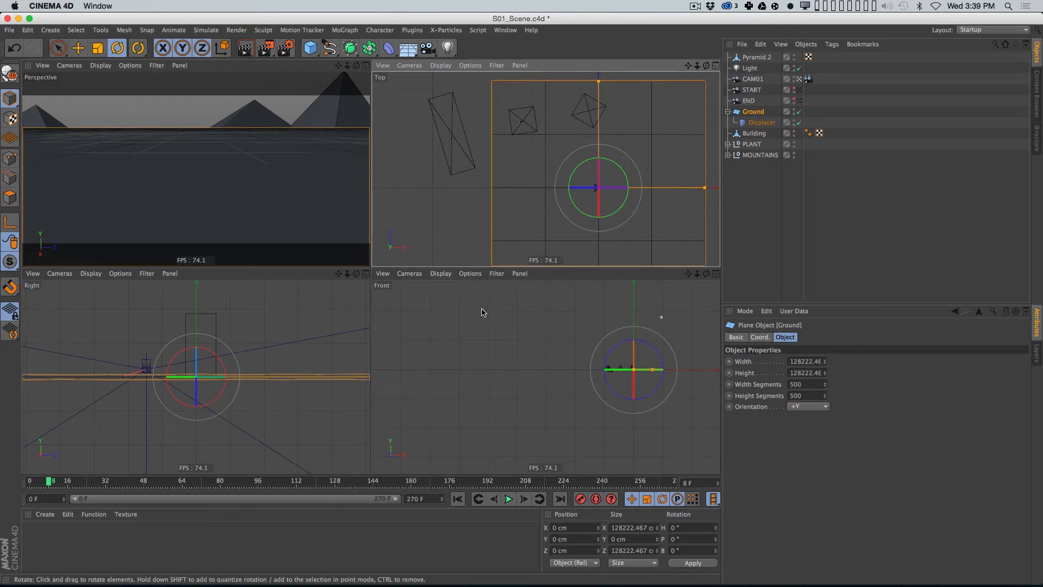
click(761, 123)
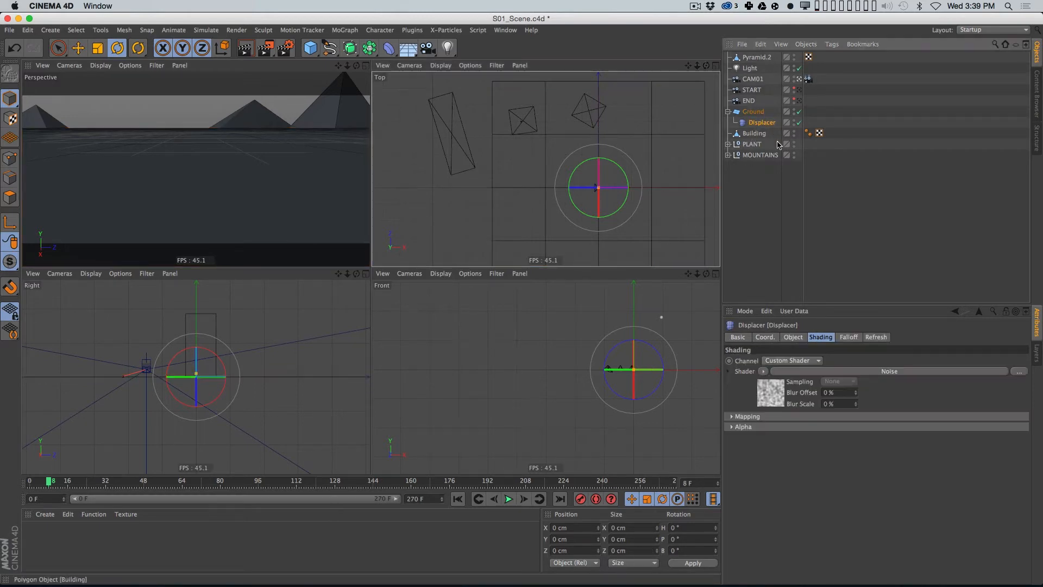
click(793, 337)
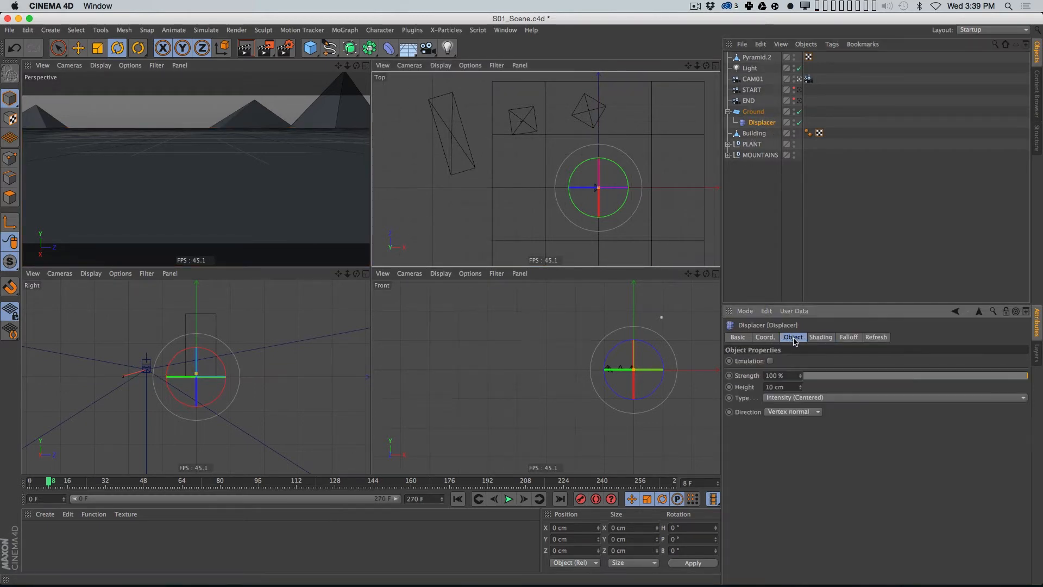
drag(800, 388, 795, 389)
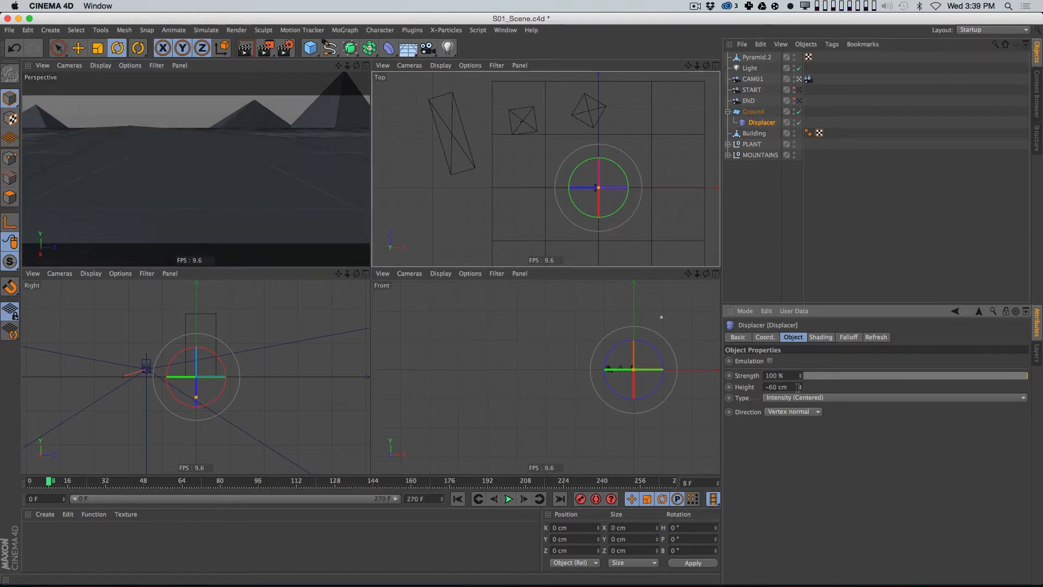
Step: Set the Ground plane's Width Segments and Height Segments to 1000 and scrub to frame 15 to check the terrain
click(754, 112)
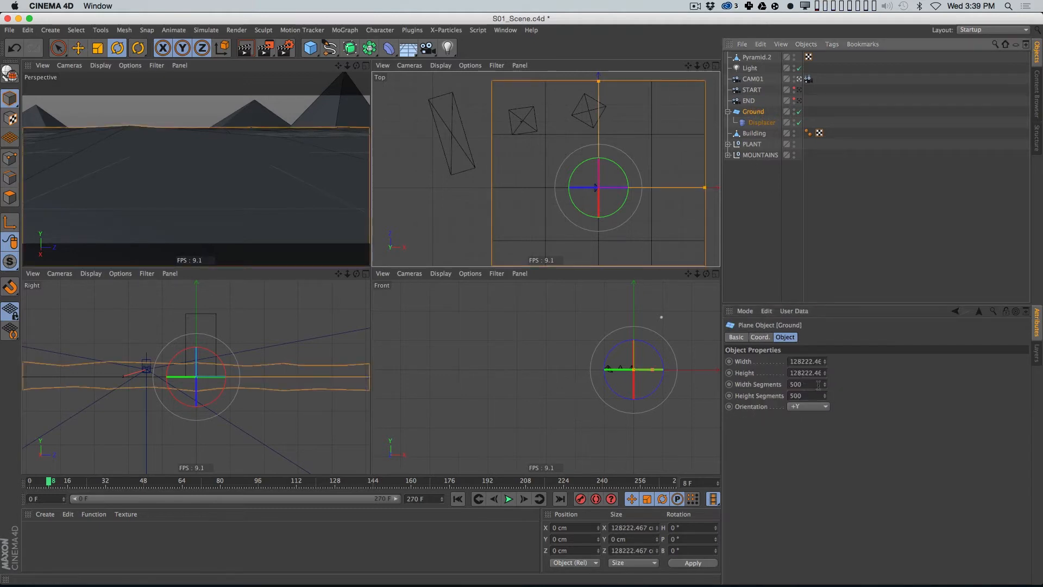
click(815, 385)
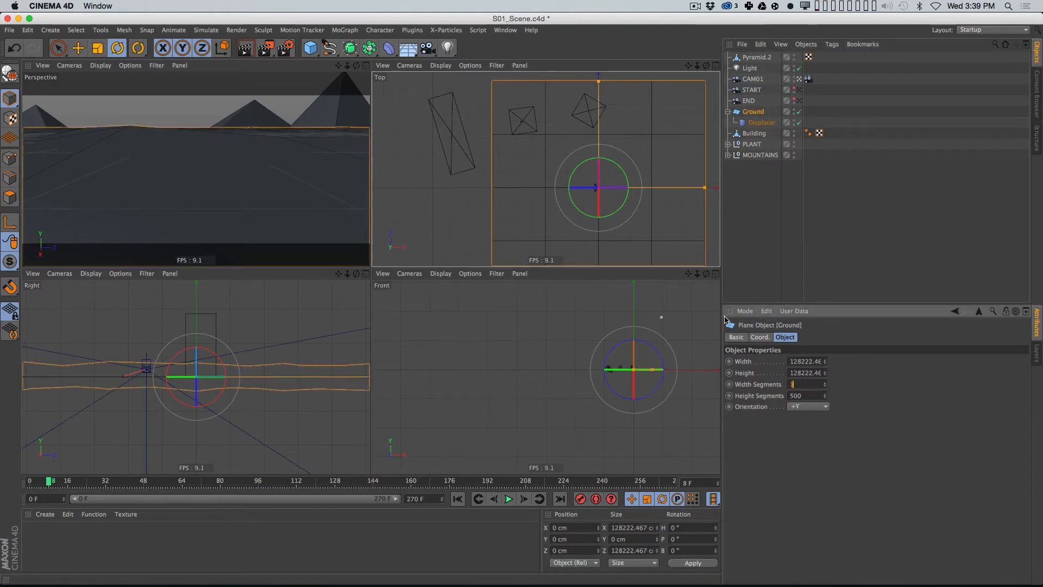
key(Tab)
drag(824, 384, 779, 382)
text(1)
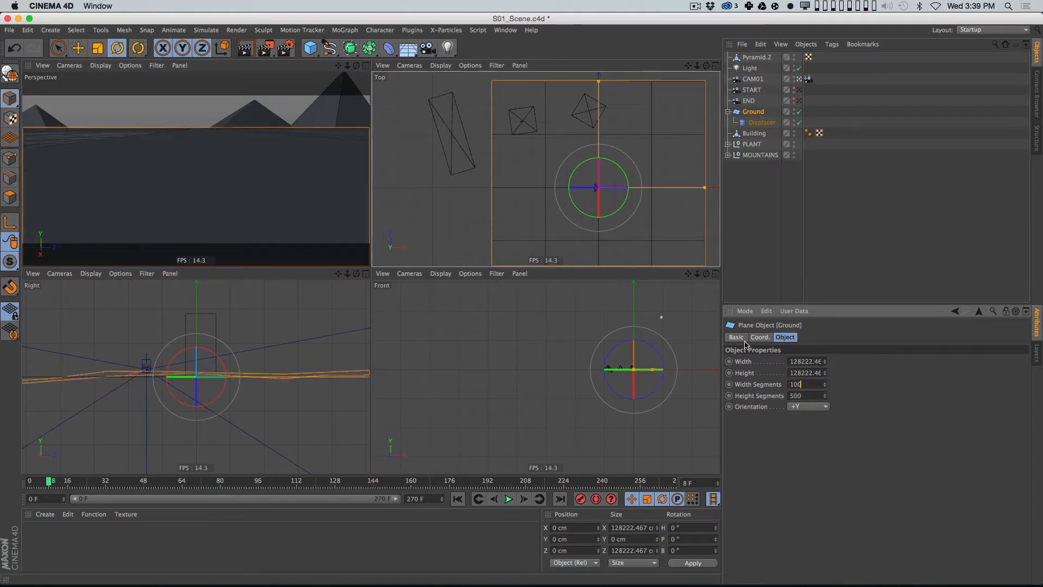
text(1000)
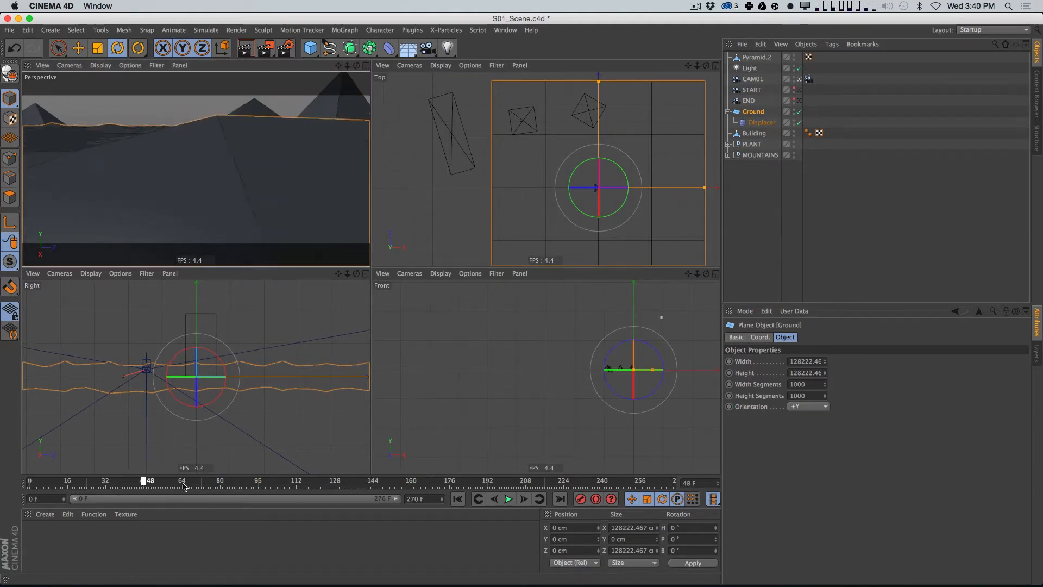
drag(131, 476, 65, 481)
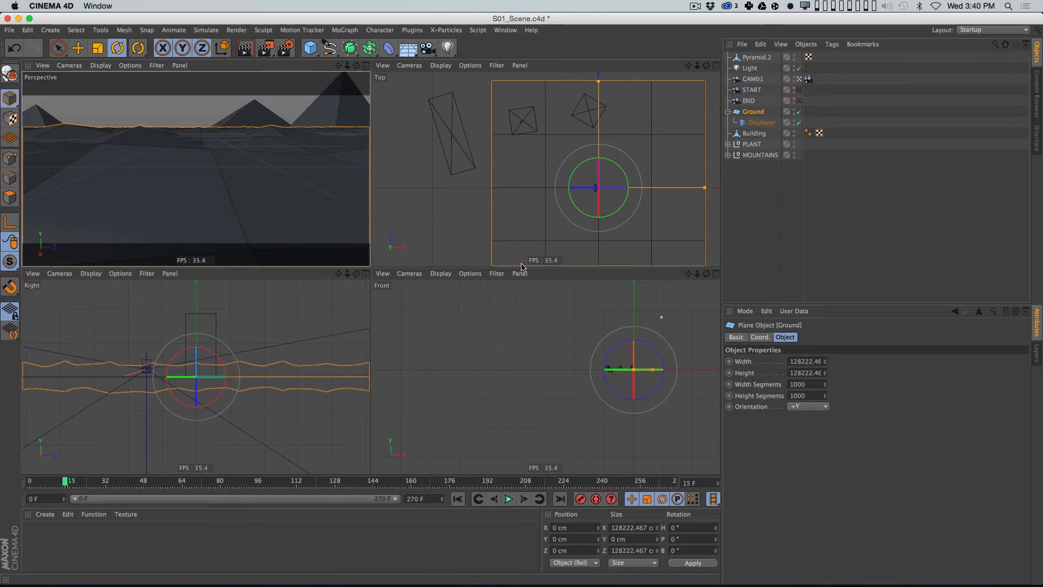
Step: Disable the Displacer under the Ground plane
click(769, 182)
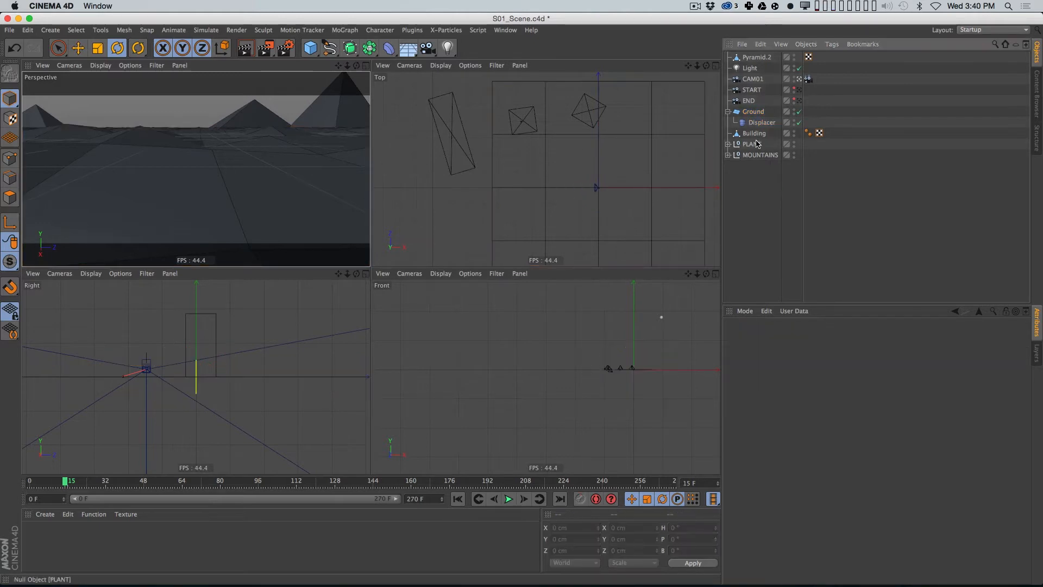
click(753, 112)
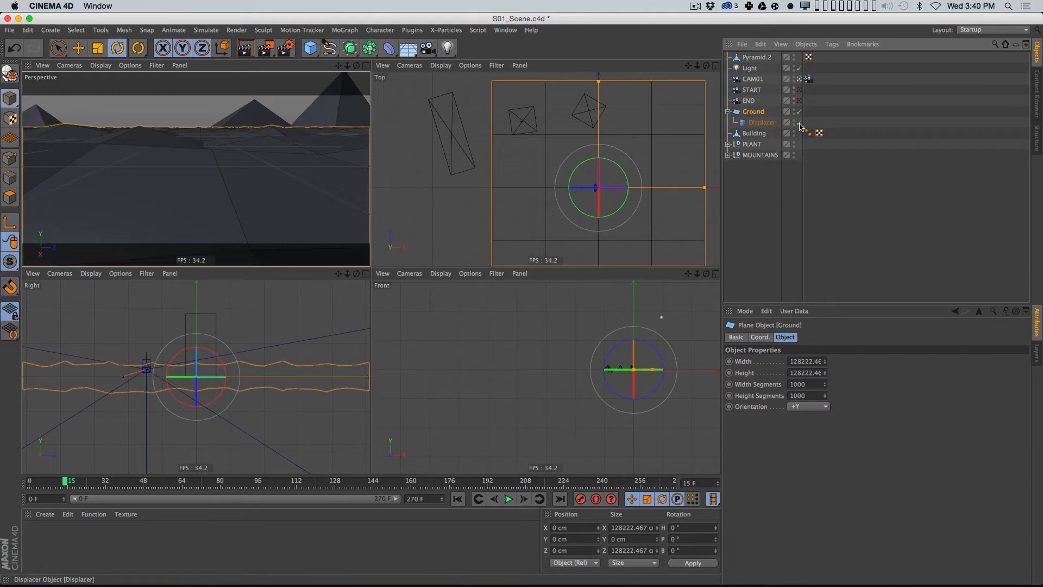
click(766, 123)
click(799, 122)
Step: Go to frame 270 and narrow the Ground plane in the Top view to a width of about 40818 cm
click(752, 112)
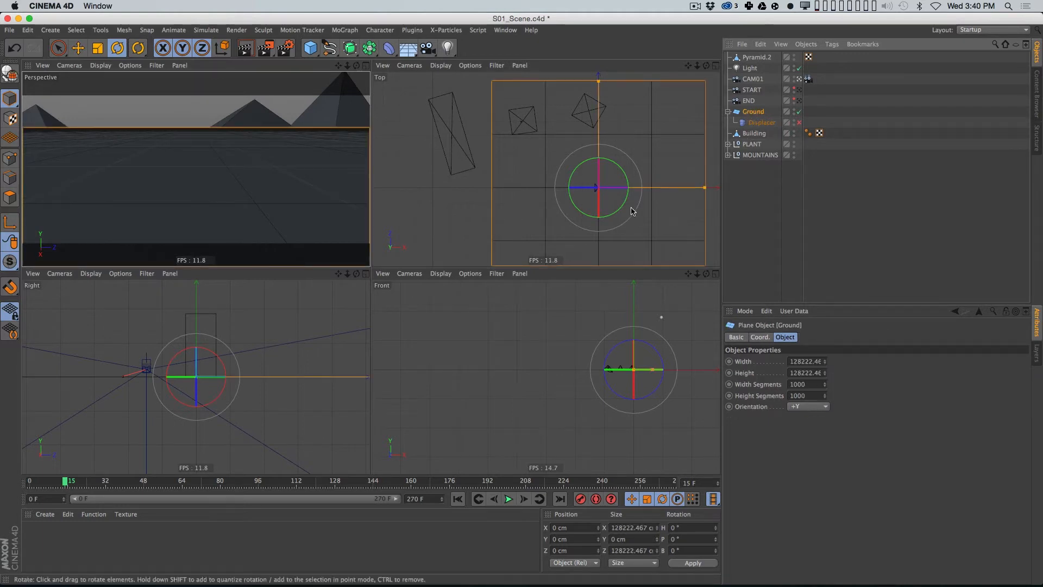
click(705, 191)
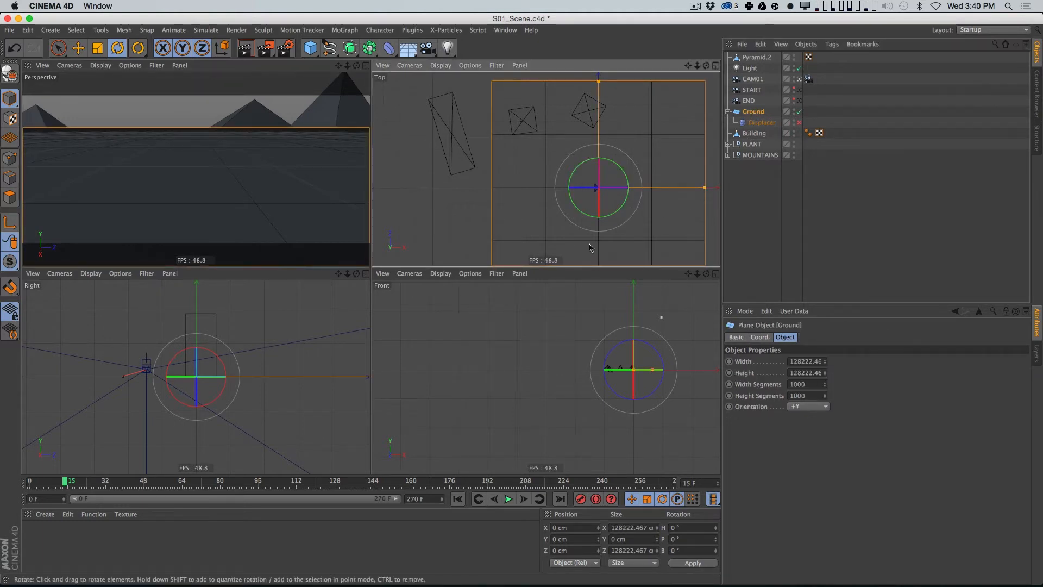
drag(388, 480, 674, 483)
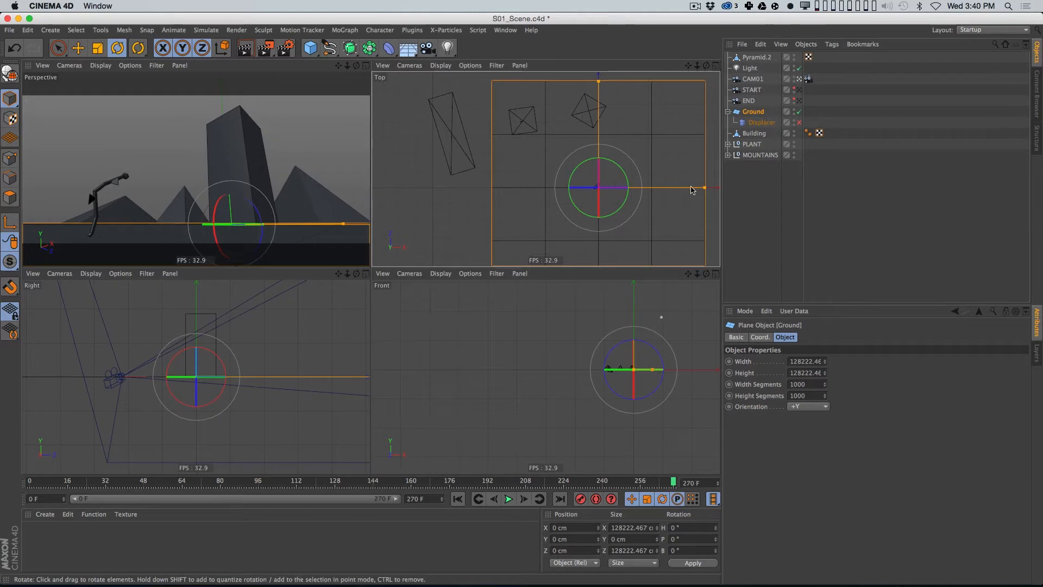
drag(704, 191, 632, 188)
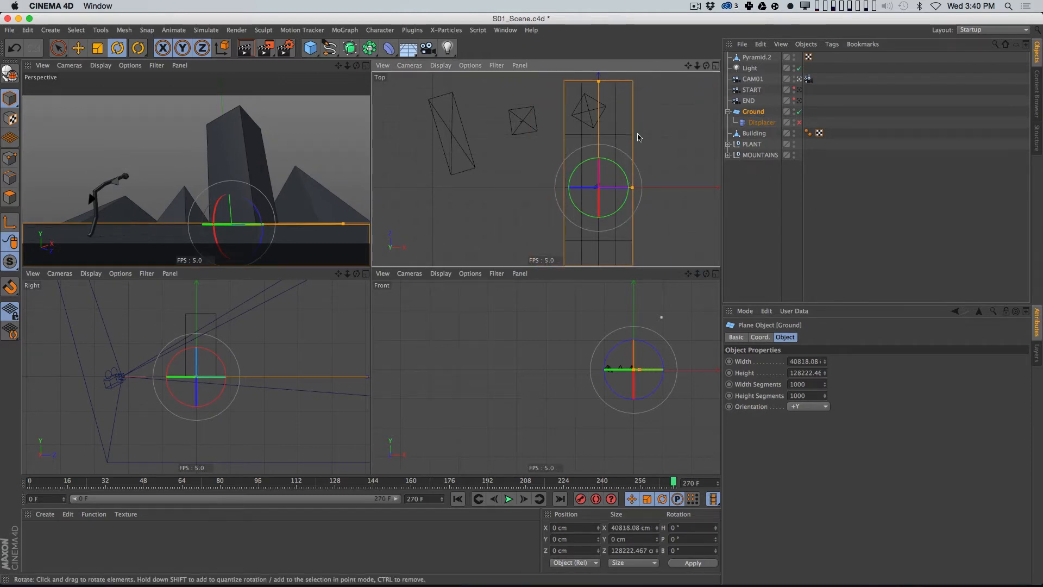
Step: Set the Ground plane's Width Segments and Height Segments to 200
click(813, 384)
text(200)
key(Tab)
text(200)
key(Return)
Step: Shrink the Ground plane in the Top view to a height of about 5947 cm and a width of about 6723 cm
drag(598, 82, 604, 181)
click(808, 226)
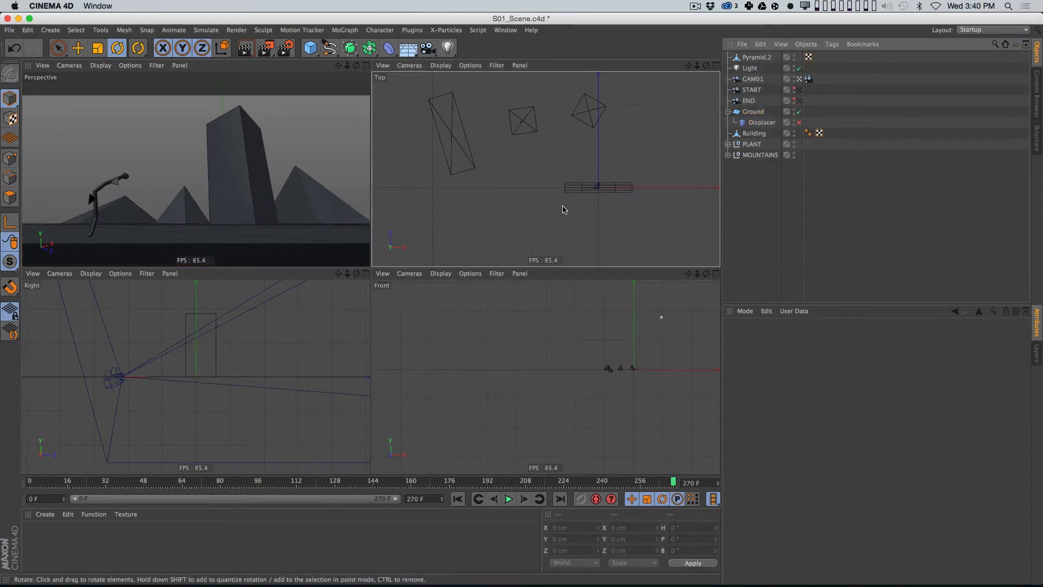
click(585, 190)
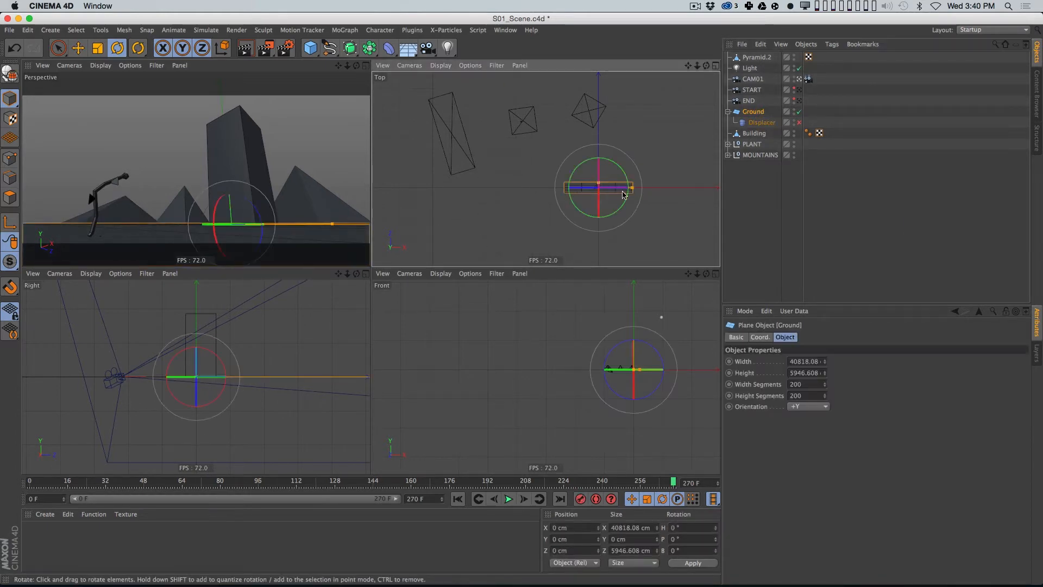
drag(633, 191, 604, 193)
click(763, 187)
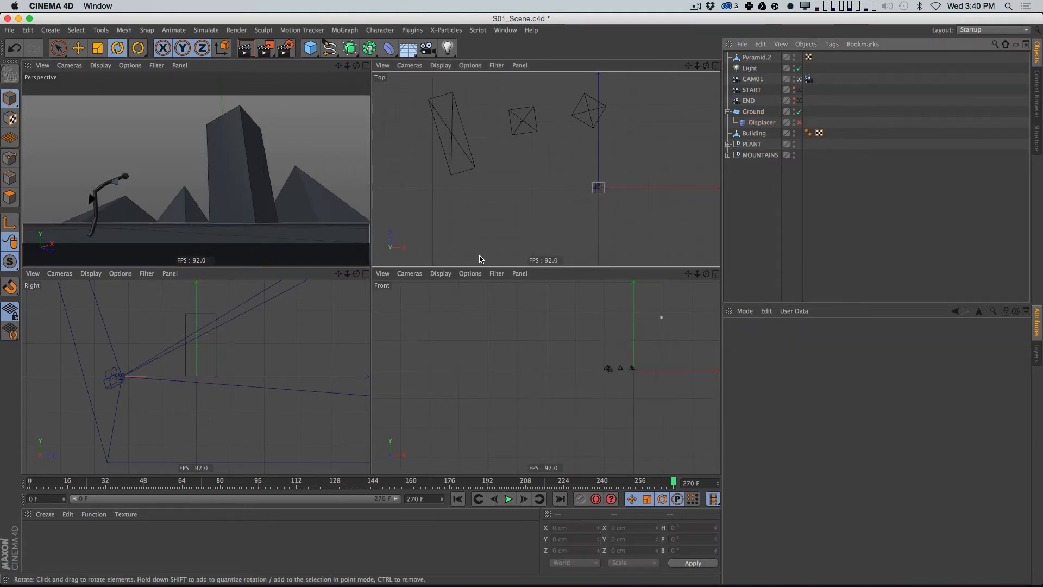
Step: Return to frame 0 and widen the Ground plane in the Top view to about 9086 cm
drag(404, 480, 6, 470)
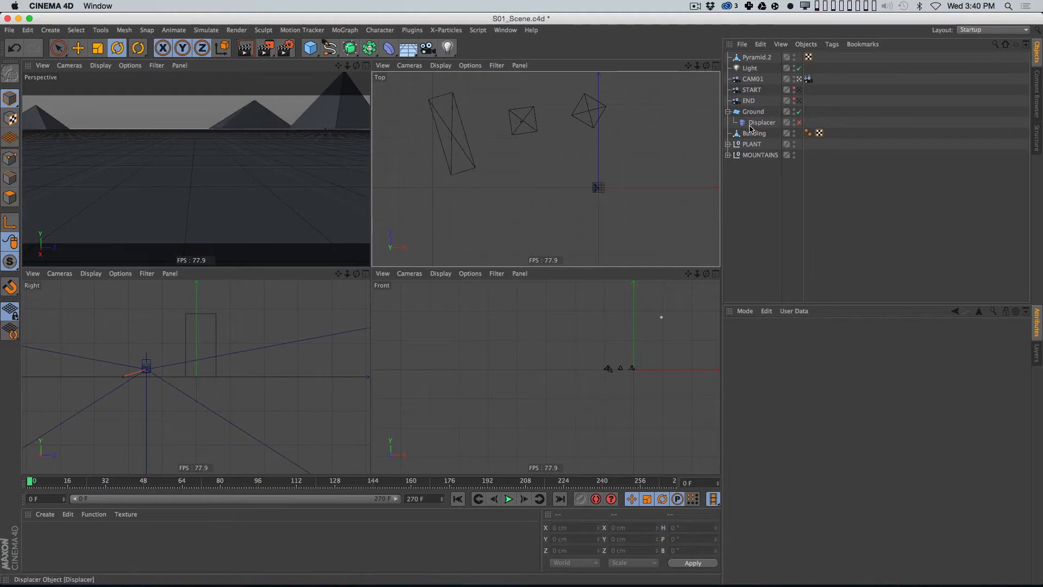
scroll(586, 184, up, 5)
scroll(593, 177, up, 4)
click(699, 128)
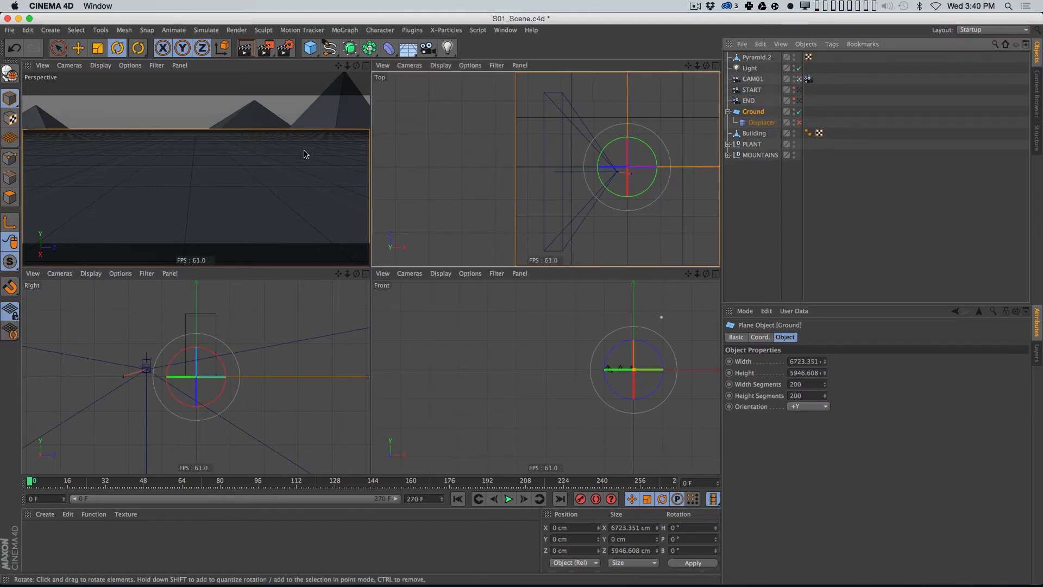
scroll(650, 163, down, 5)
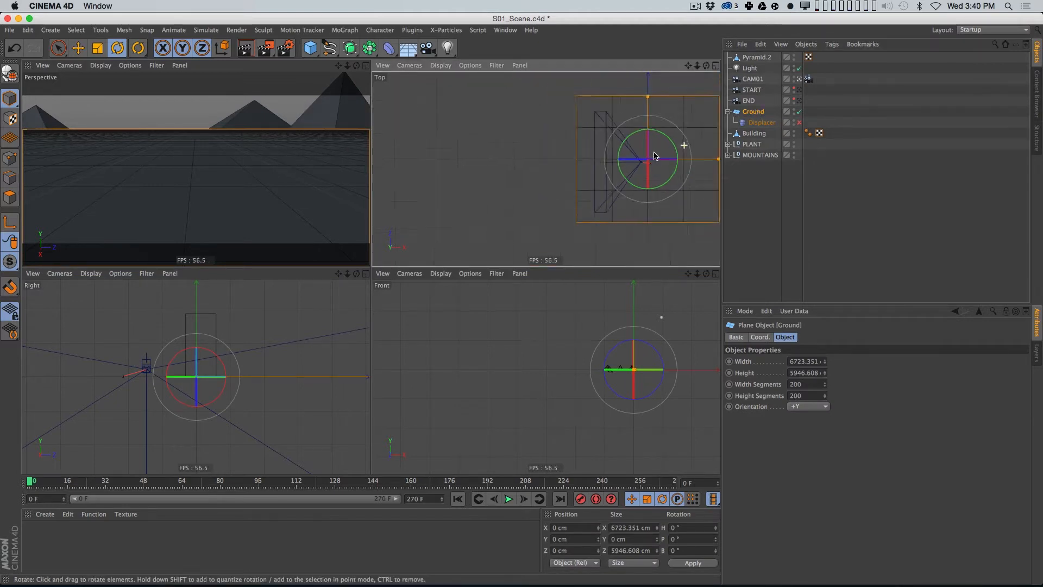
alt+middle_drag(643, 171, 635, 171)
drag(659, 152, 668, 150)
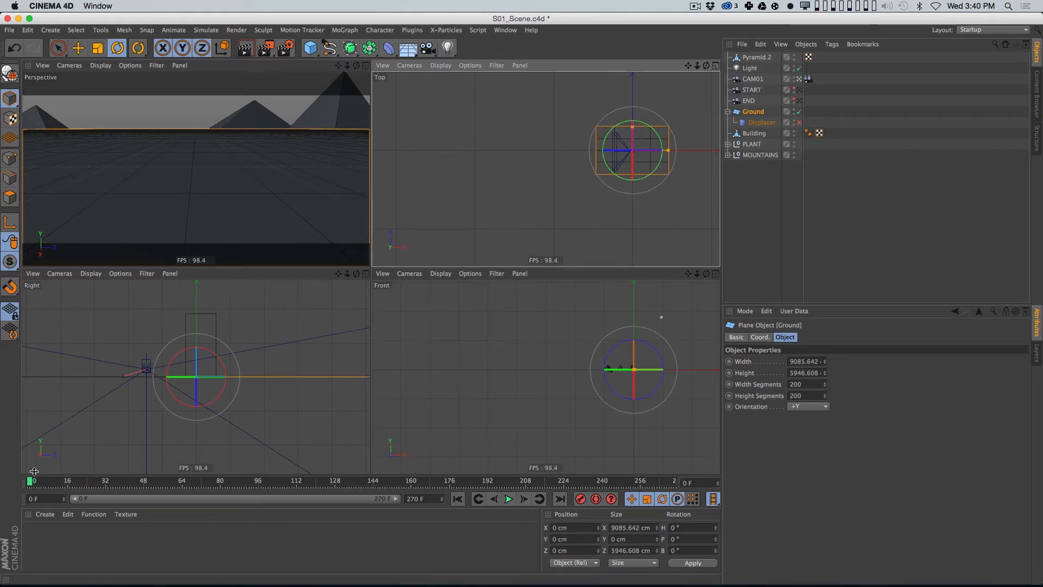
Step: Maximize the Perspective view, scrub around frame 0 to check the ground's coverage, and render the view
middle_click(320, 117)
drag(36, 477, 15, 487)
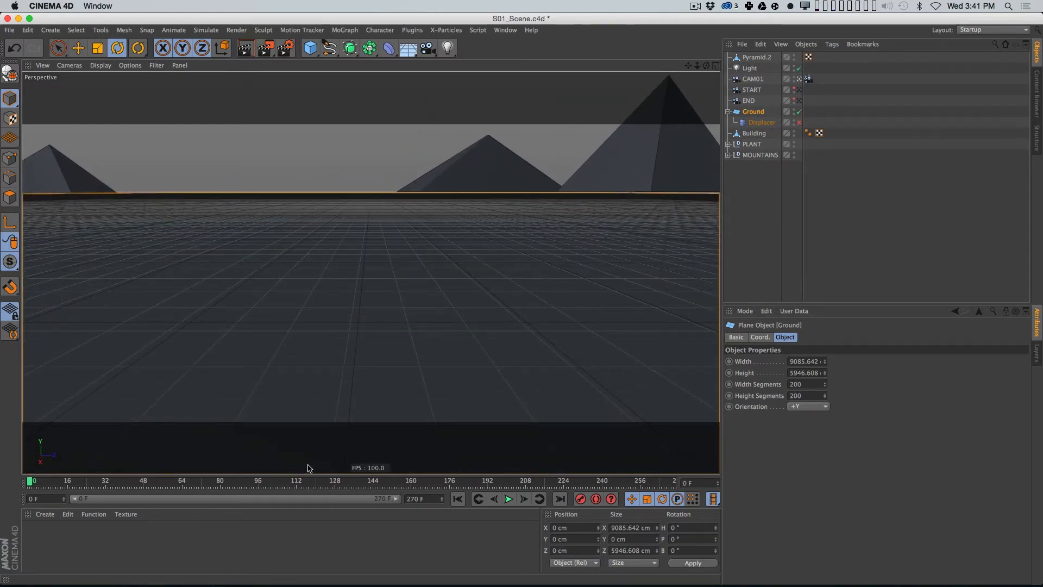
mouse_move(36, 481)
mouse_down()
mouse_move(198, 481)
mouse_move(30, 481)
mouse_up()
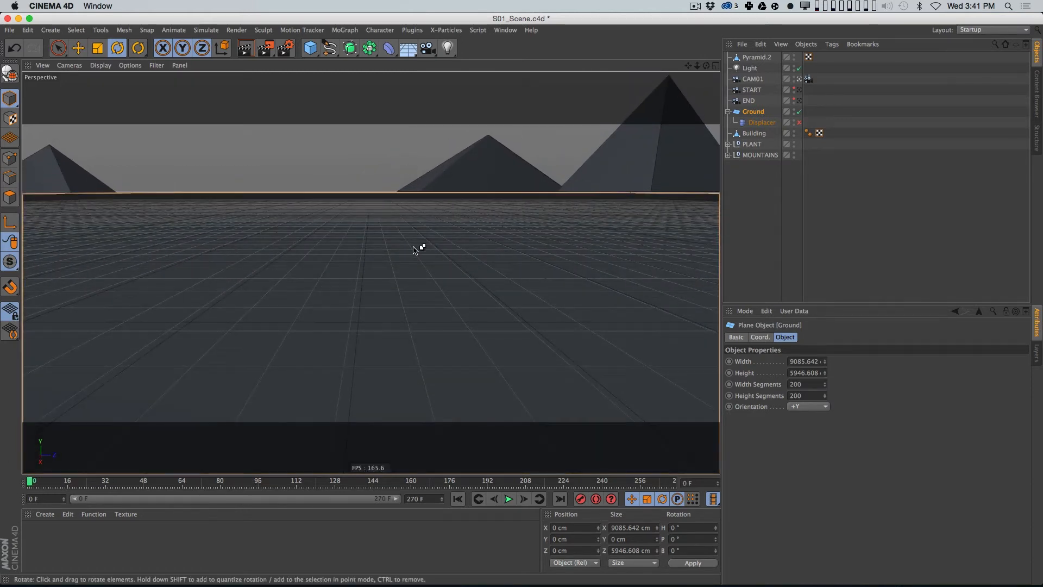
key(super+r)
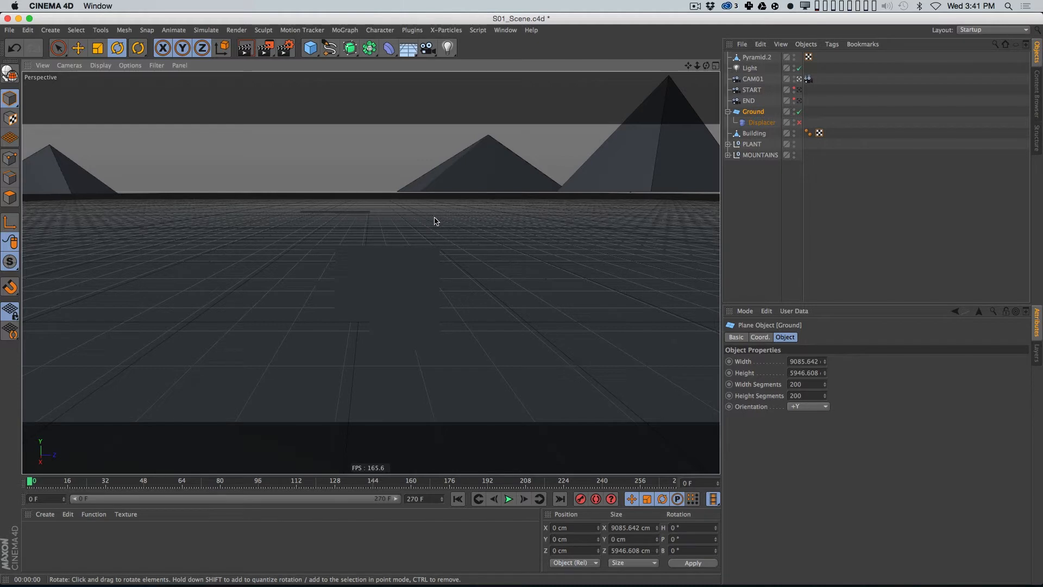
Step: Change the renderer of the Playblast render setting to Hardware
key(super+b)
click(128, 42)
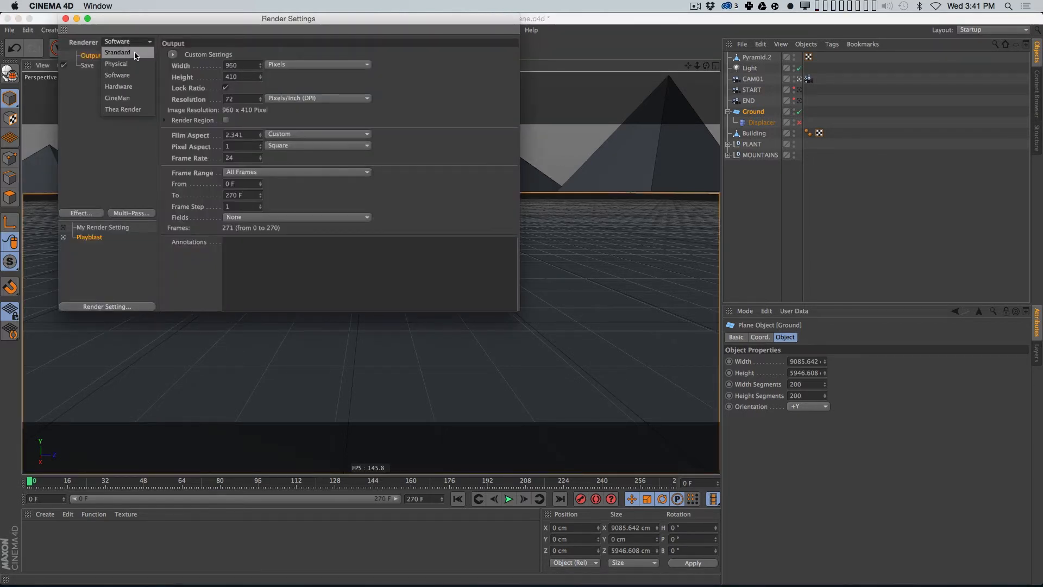
click(135, 54)
click(128, 42)
click(135, 93)
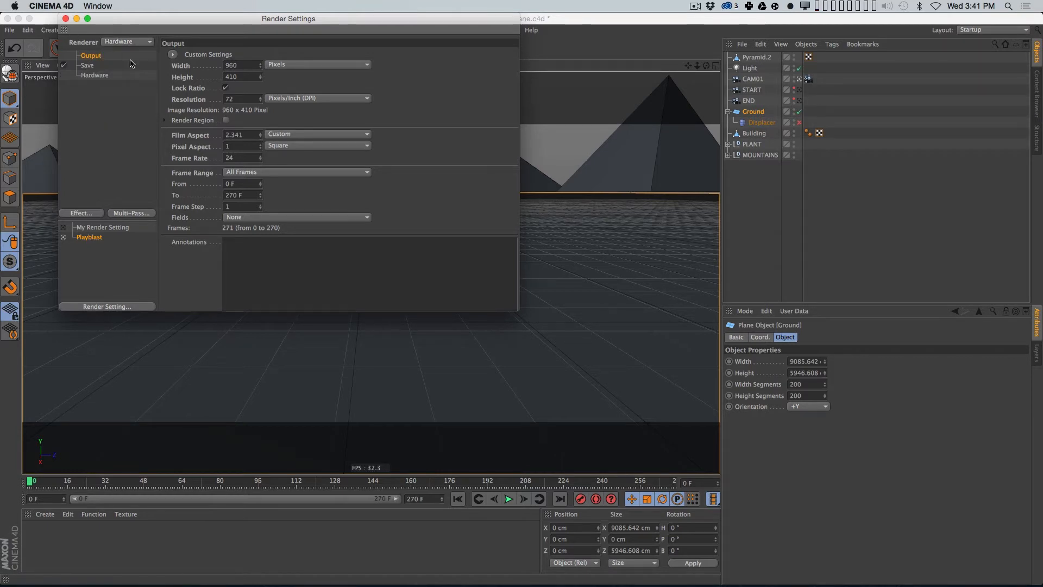
Step: Enable Enhanced OpenGL and Shadows in the Hardware options and set Anti-Aliasing to 8
click(96, 76)
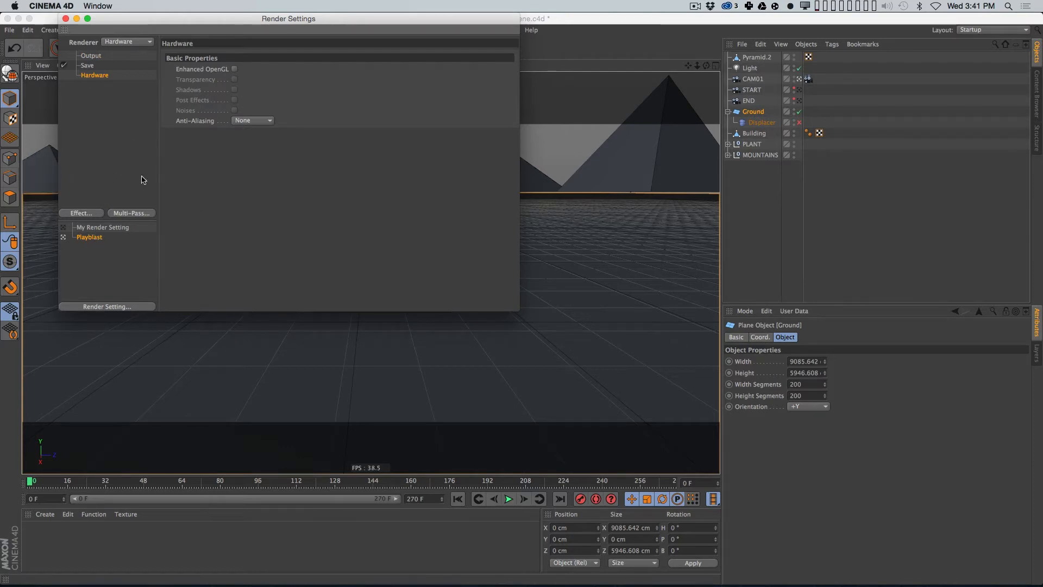
click(240, 70)
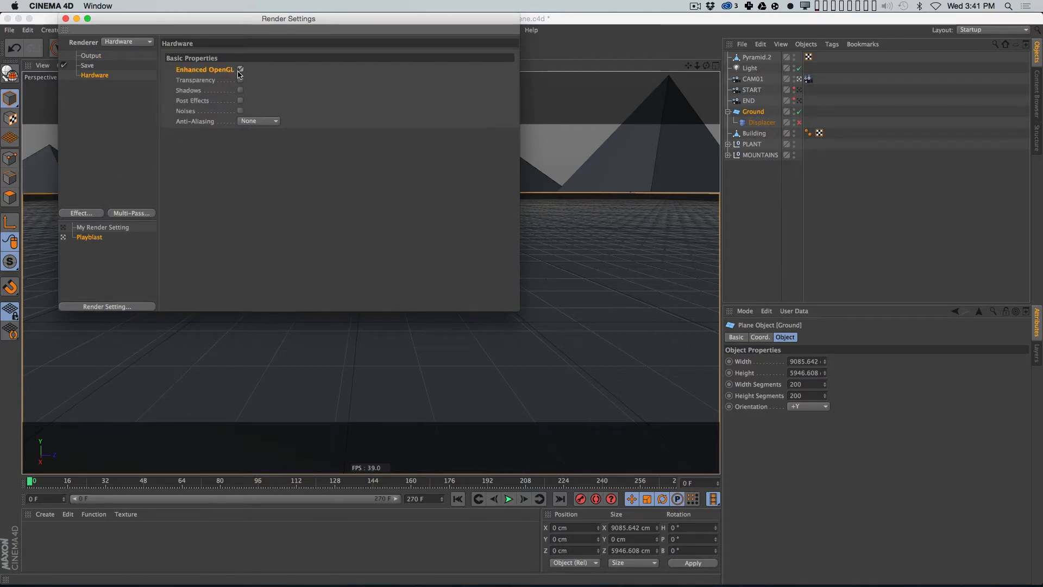
click(240, 90)
click(267, 158)
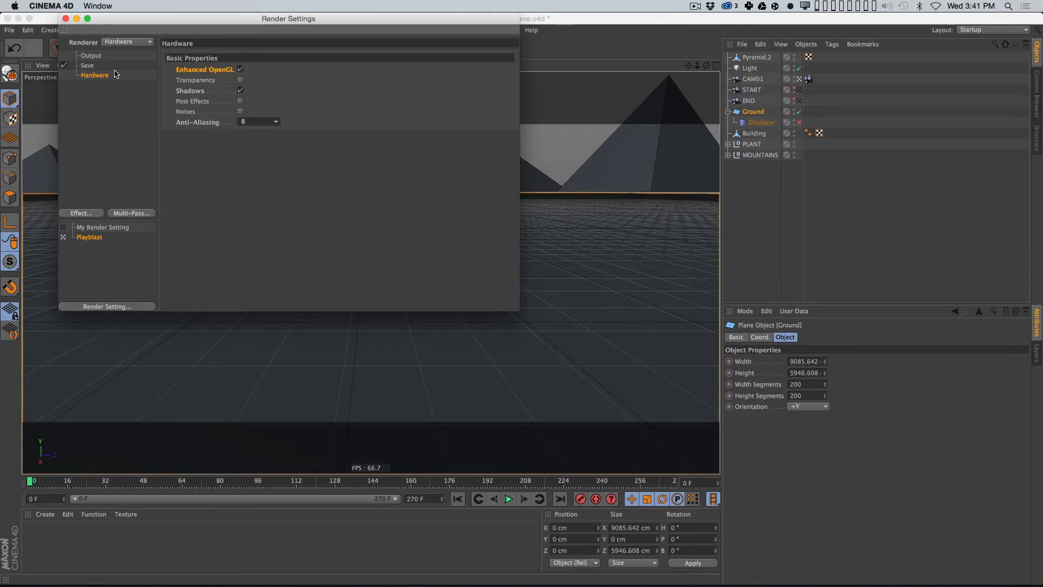
Step: Rename My Render Setting as Basic Crappy and make it the active render setting
click(124, 203)
click(112, 229)
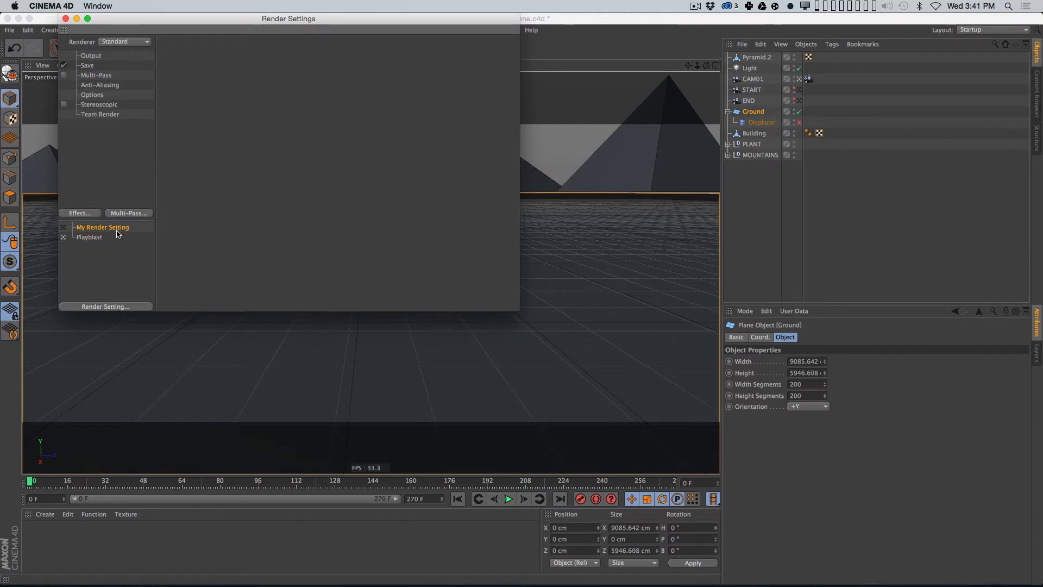
double_click(94, 227)
text(Basic Cta)
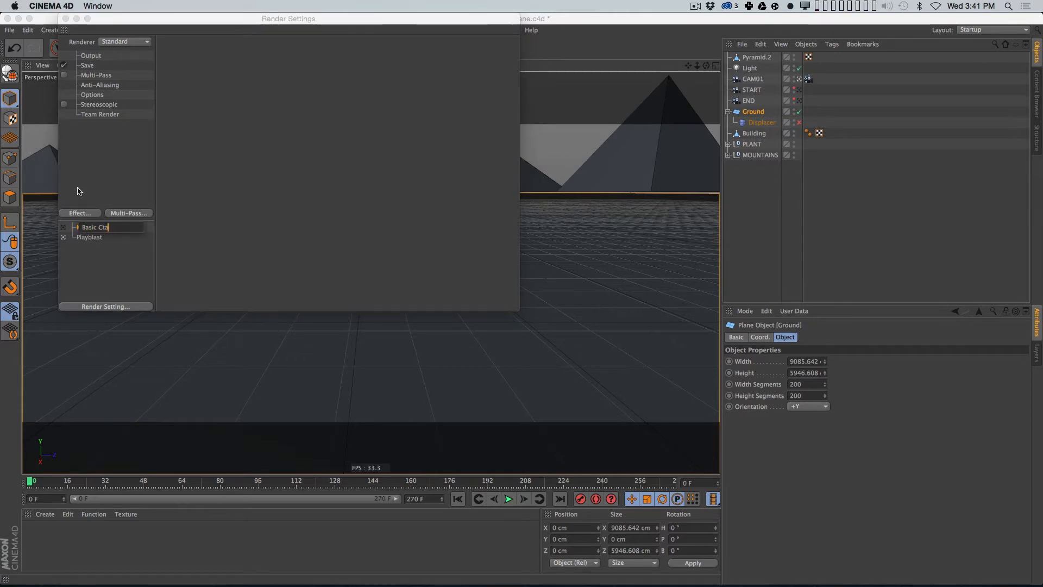
key(BackSpace)
key(BackSpace)
text(rappy)
key(Return)
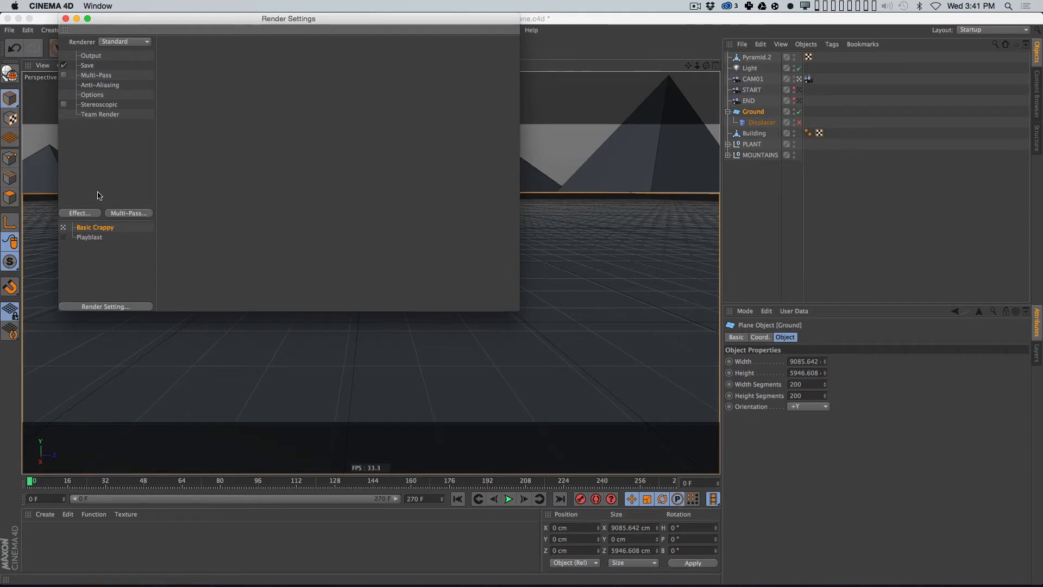
Step: Review the Basic Crappy anti-aliasing options, close the render settings and test-render the Perspective view
click(120, 84)
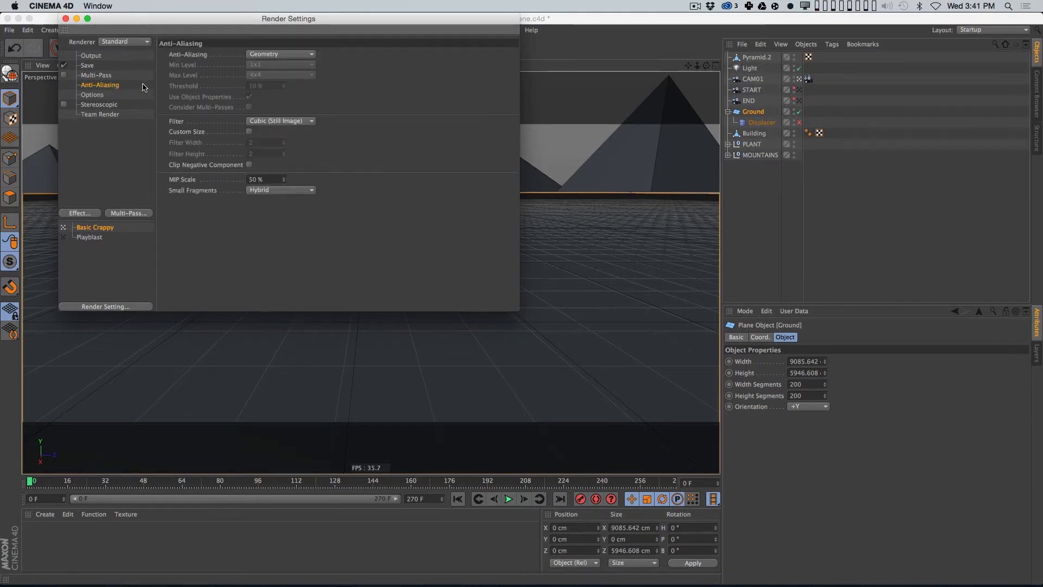
click(65, 19)
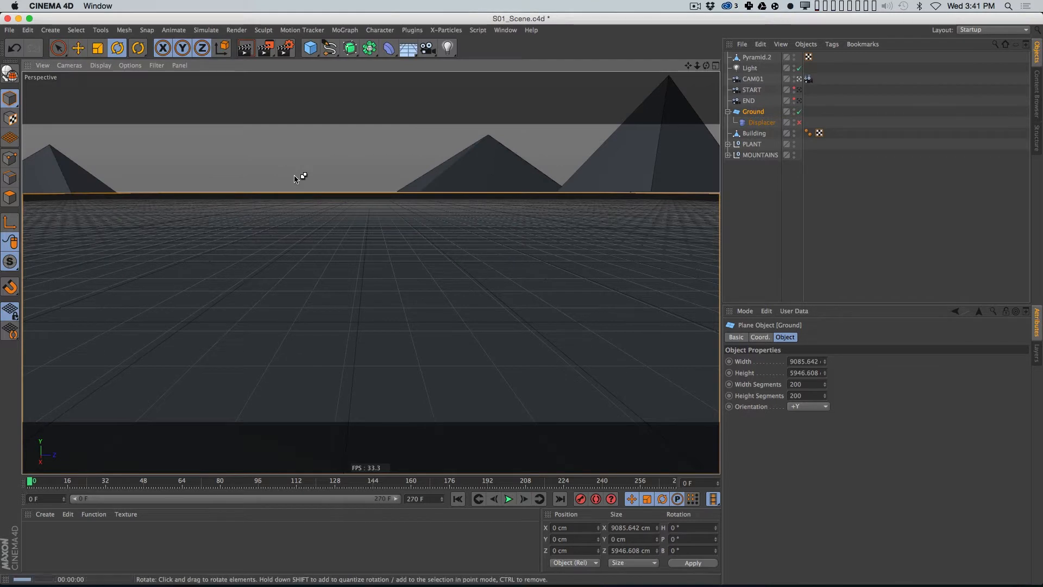
key(ctrl+r)
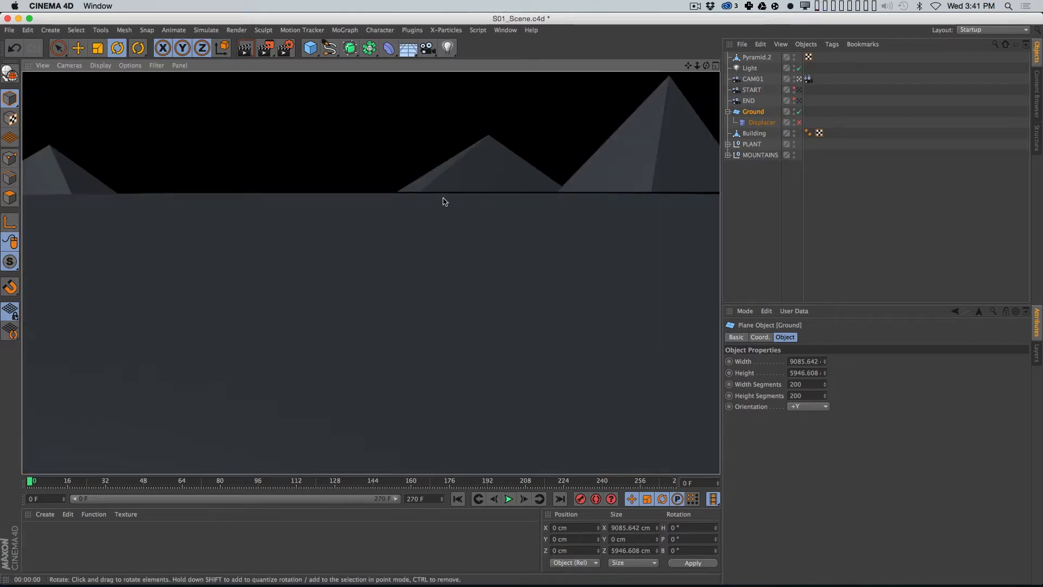
click(643, 203)
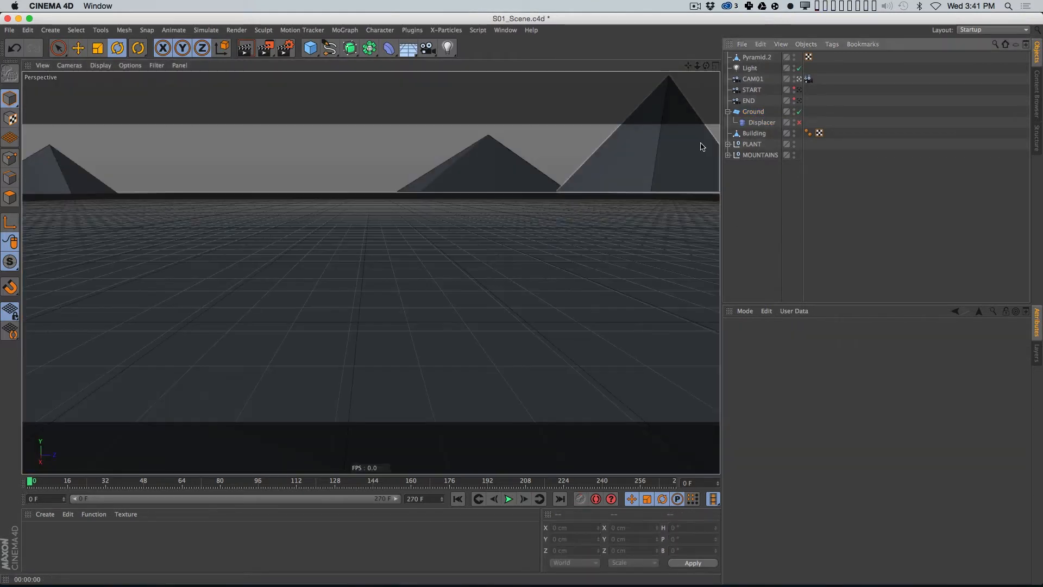
Step: Lower the MOUNTAINS null to a Y position of about -489.7 cm and test-render the view
click(751, 112)
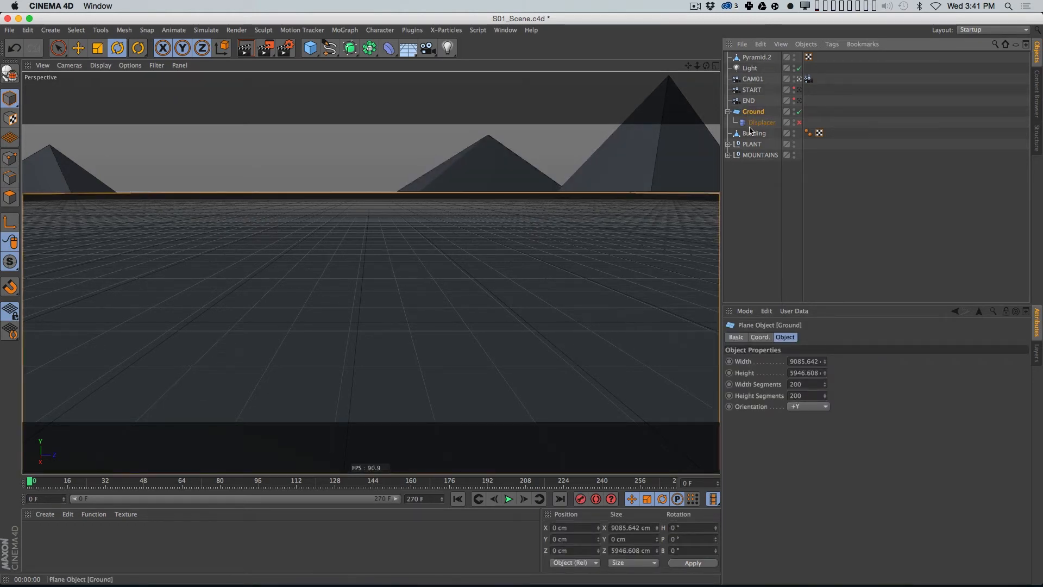
click(755, 155)
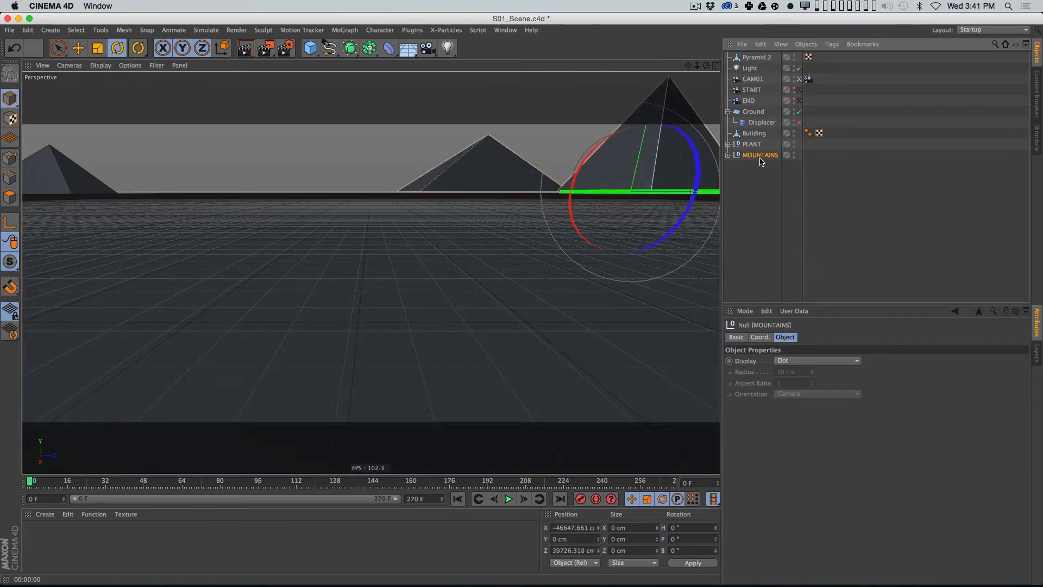
click(759, 337)
drag(788, 373, 781, 480)
drag(789, 373, 792, 405)
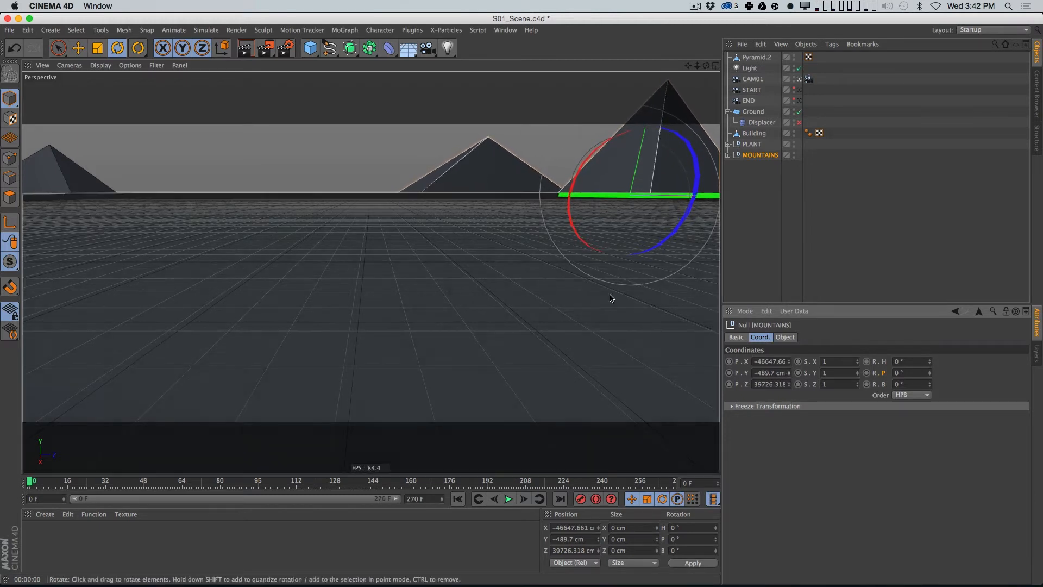
key(super+r)
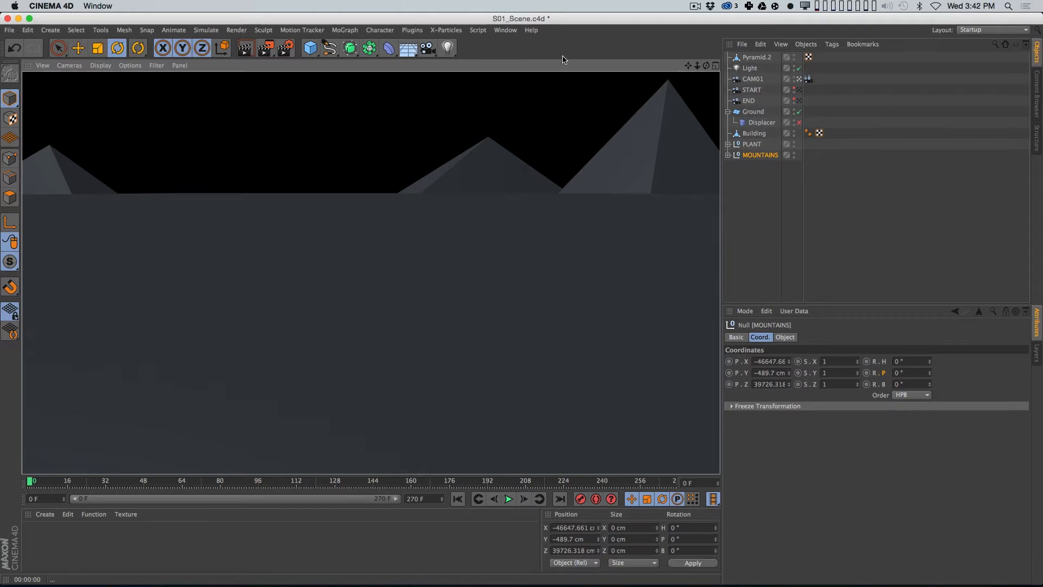
click(750, 217)
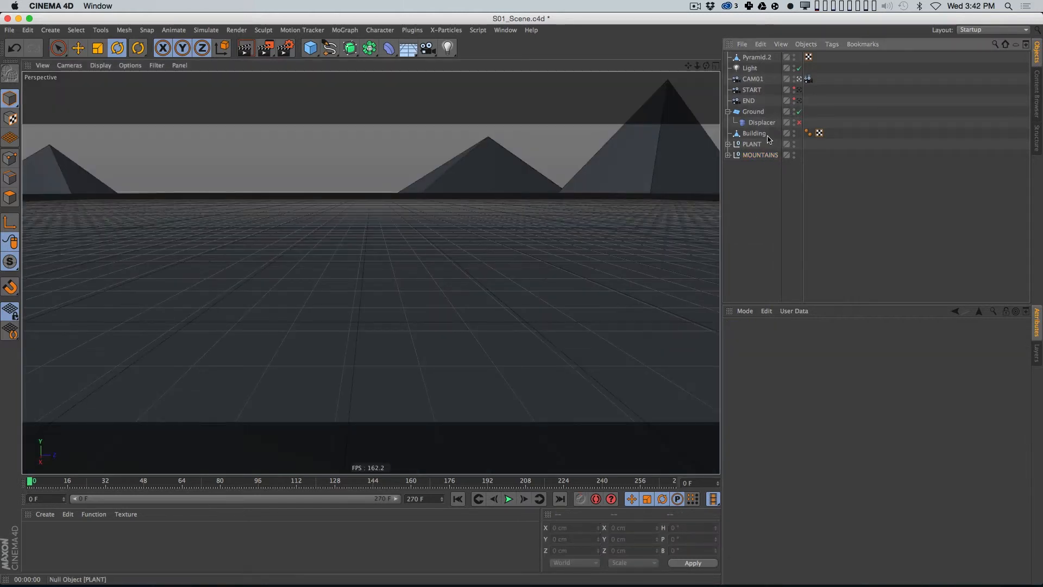
Step: Hide the Grid in the Perspective view and scrub around frame 0 to check the ground
click(753, 111)
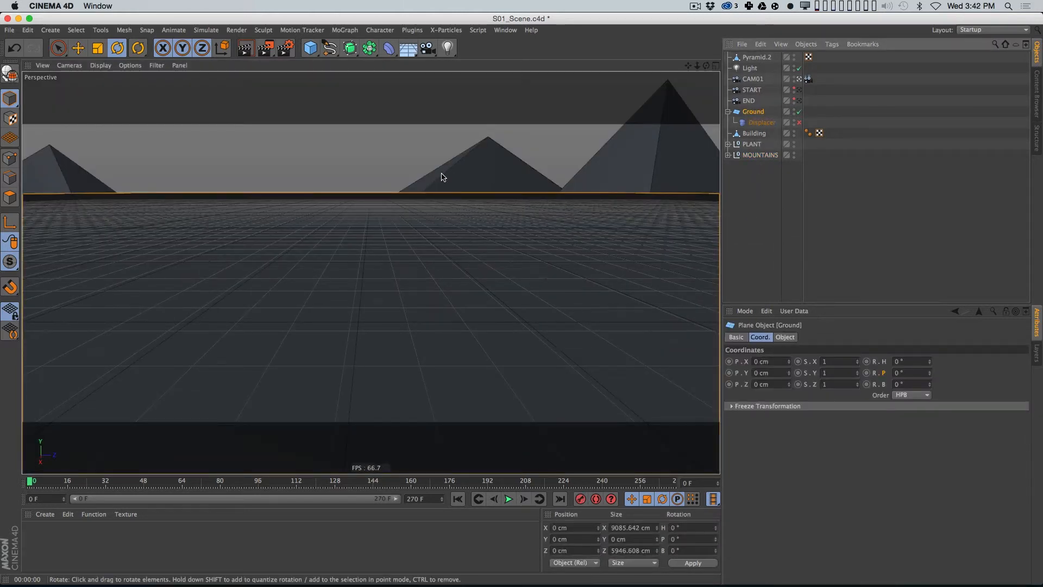
click(69, 65)
mouse_move(101, 66)
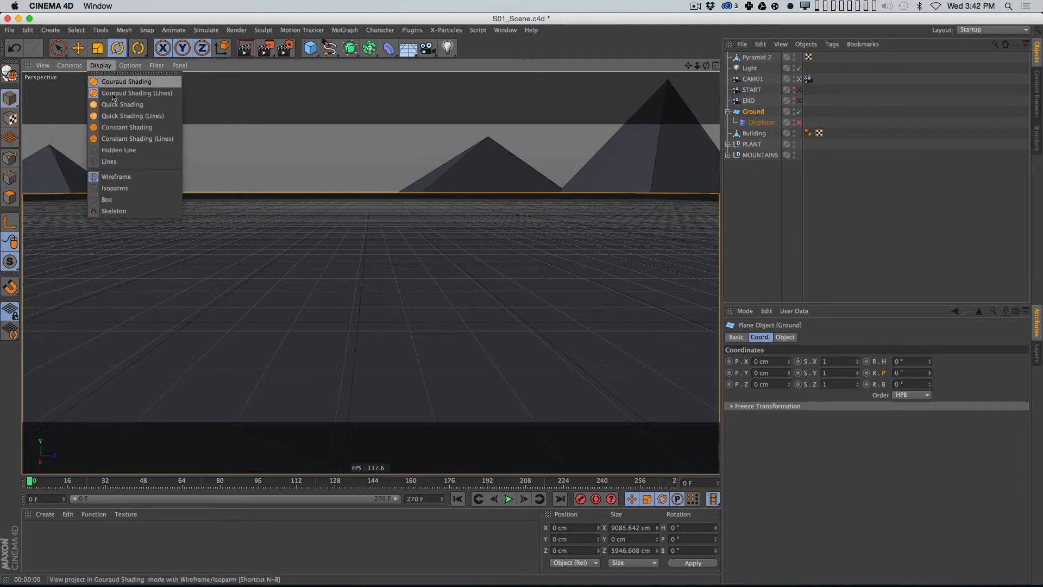
click(792, 210)
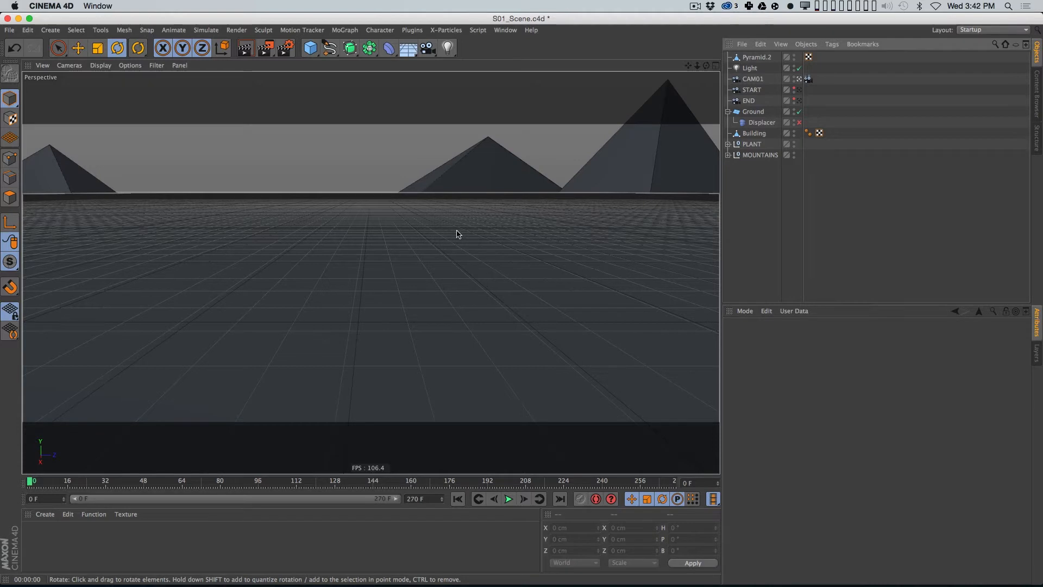
click(180, 65)
mouse_move(159, 72)
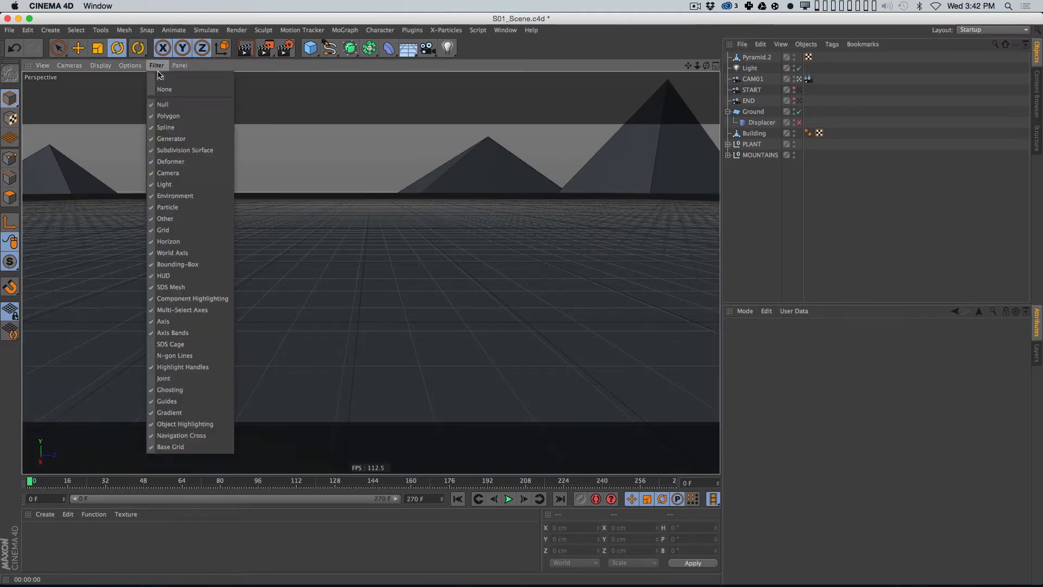
click(194, 231)
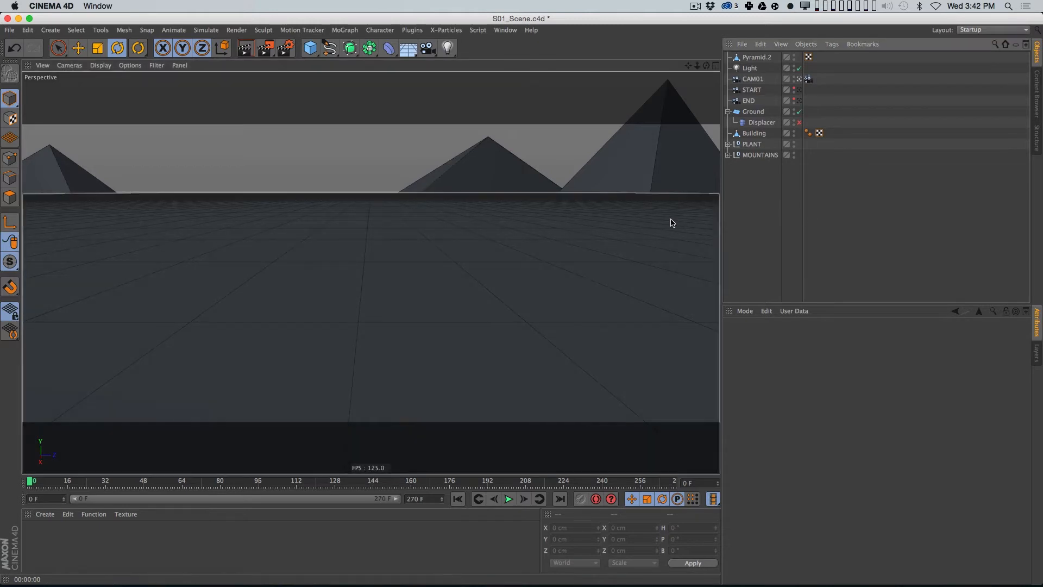
drag(33, 485, 9, 471)
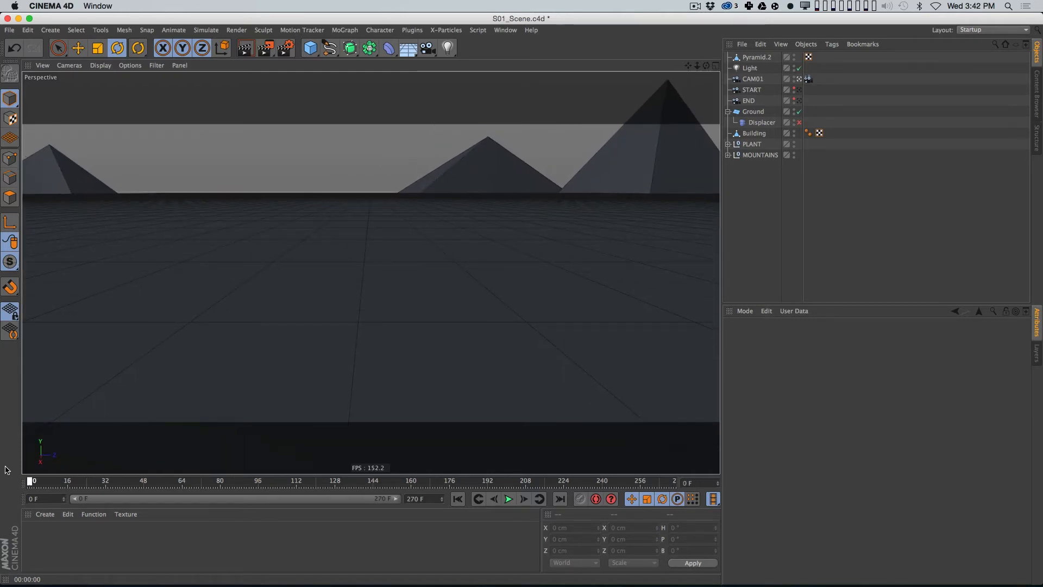
Step: Increase the Ground plane's resolution to 534 width segments and 402 height segments
click(754, 111)
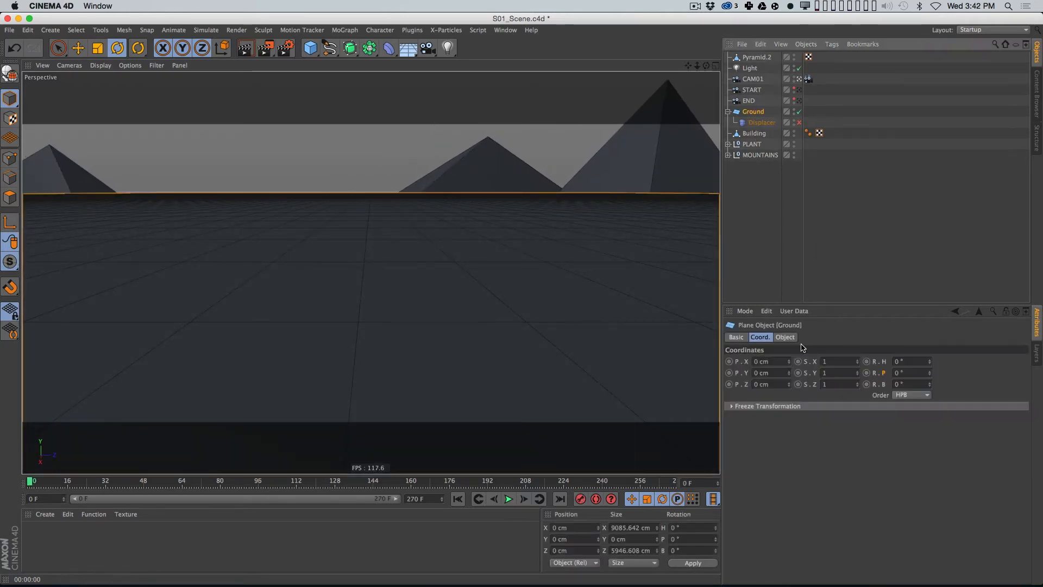
click(791, 337)
click(825, 386)
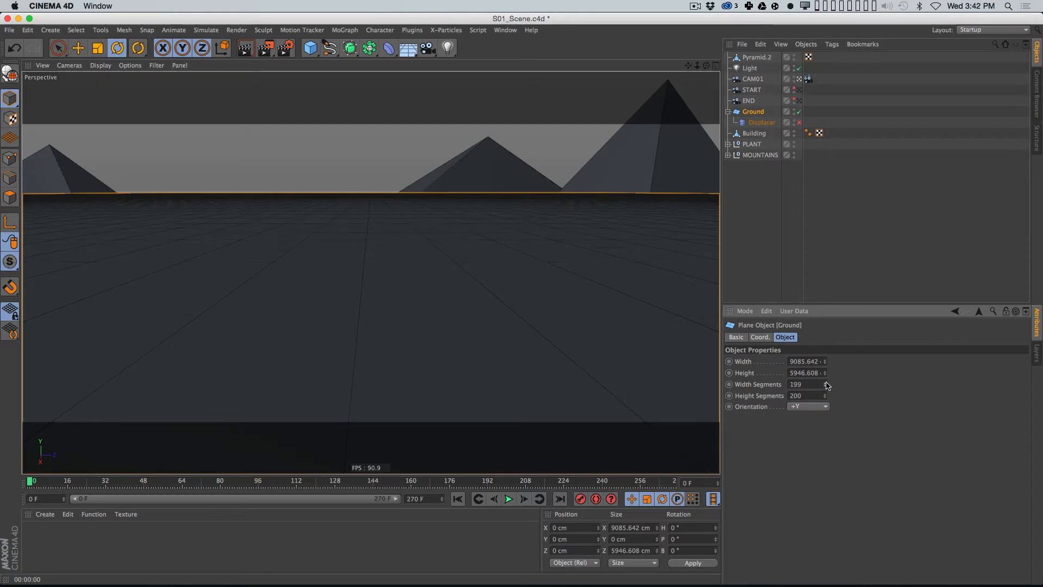
drag(809, 384, 782, 381)
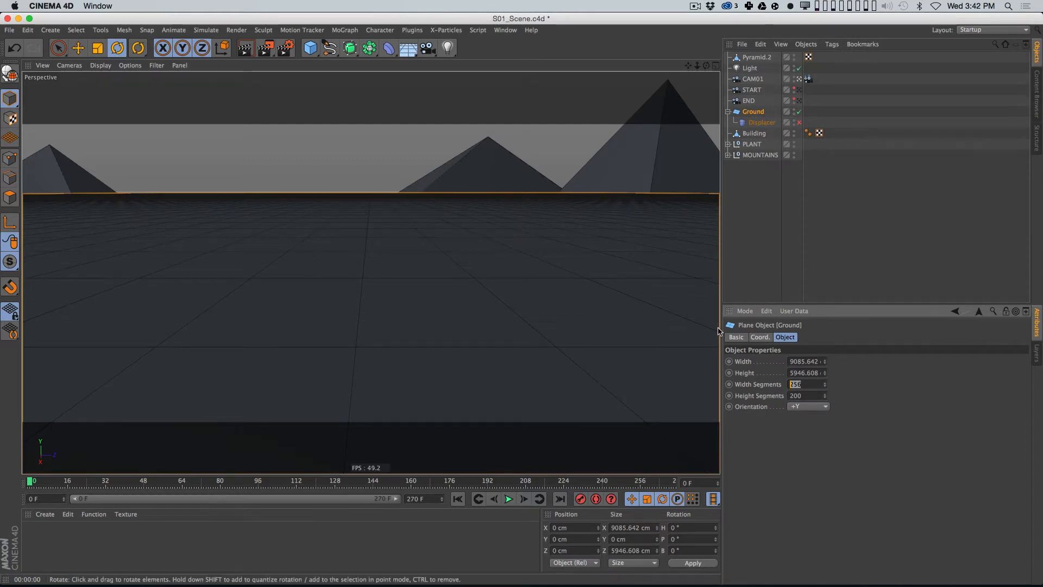
text(400)
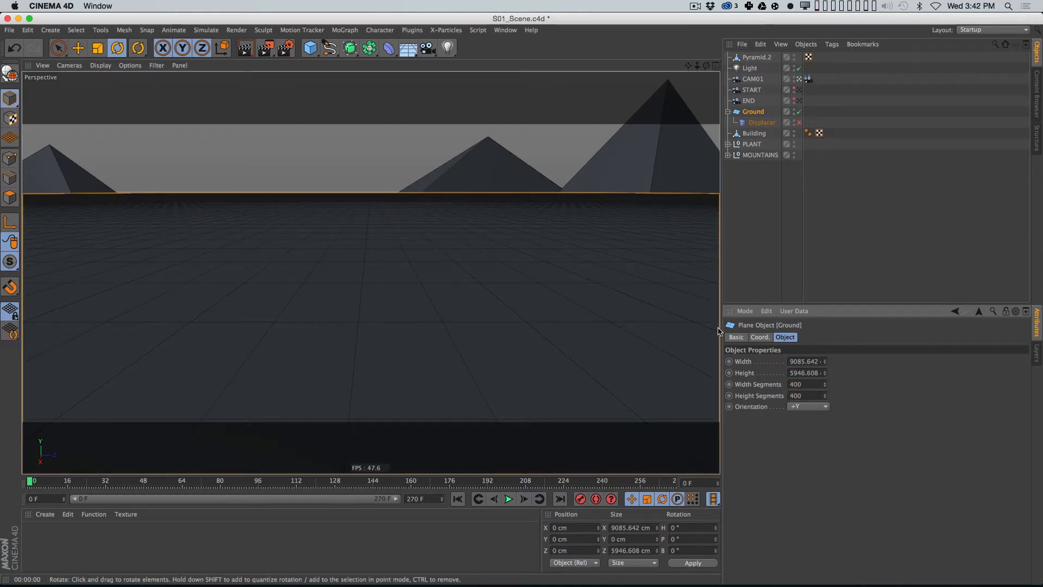
click(825, 387)
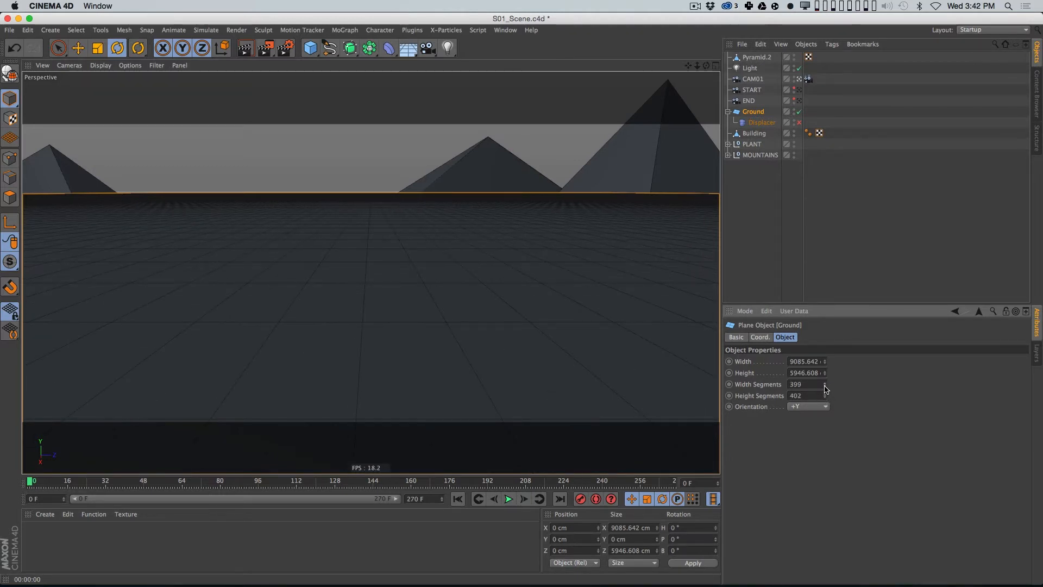
drag(826, 341, 829, 315)
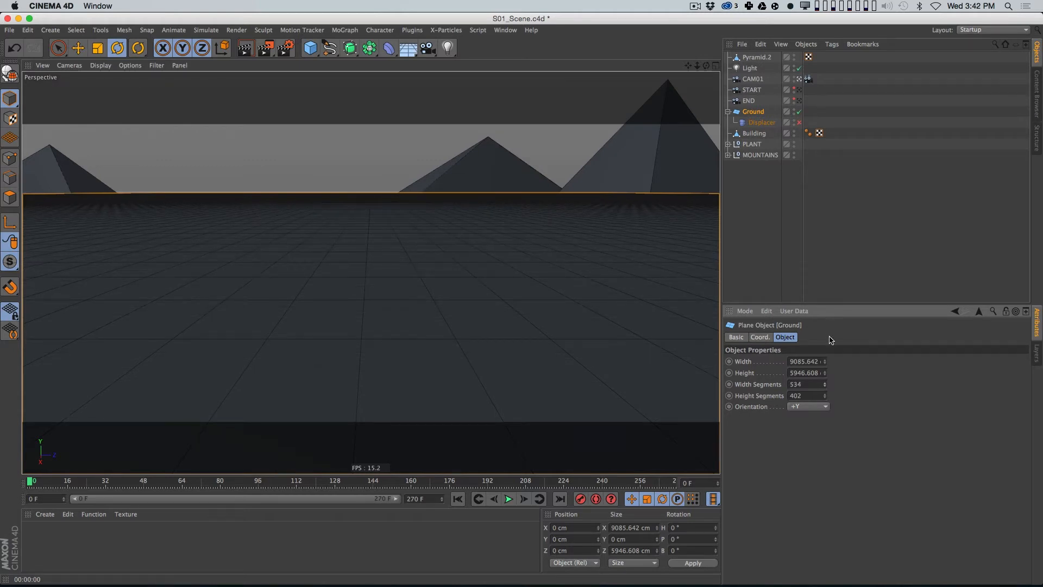
Step: Turn the Ground's Displacer back on, set its height to 5 cm and test-render the Perspective view
click(799, 122)
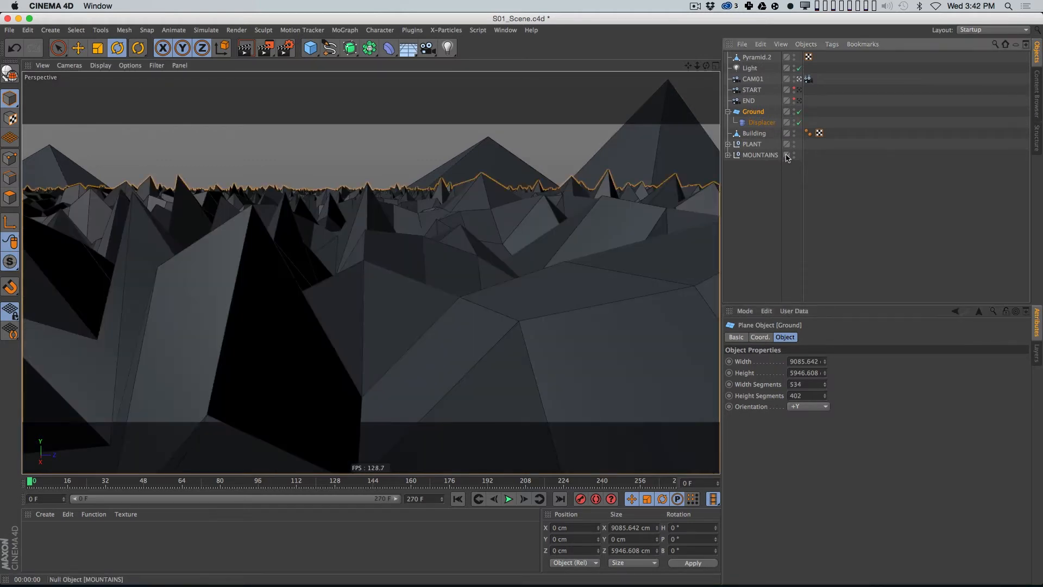
click(762, 122)
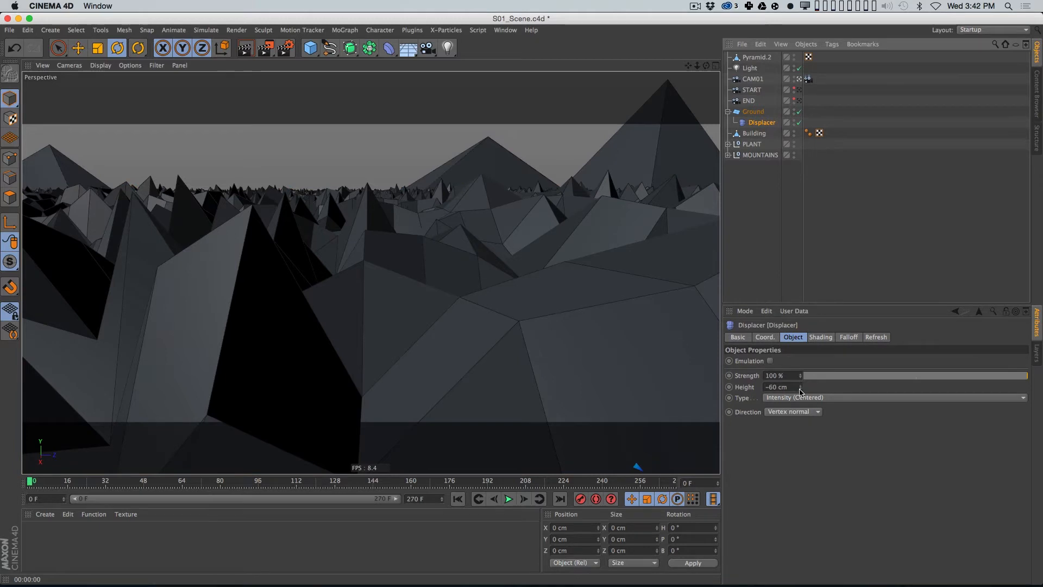
mouse_move(801, 401)
mouse_down()
mouse_move(803, 375)
mouse_move(803, 389)
mouse_up()
key(Return)
click(796, 383)
text(5)
key(Return)
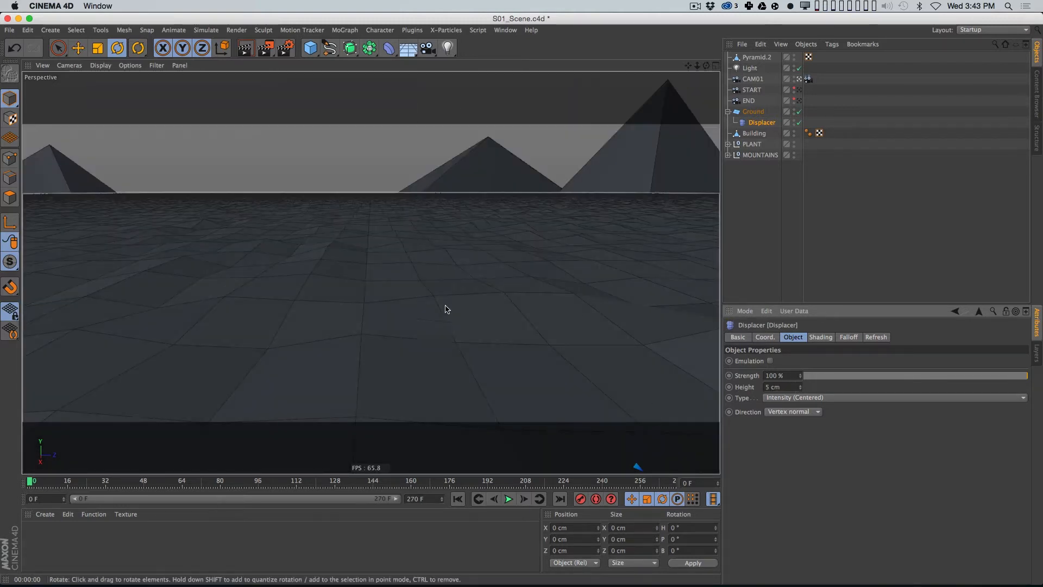
key(super+r)
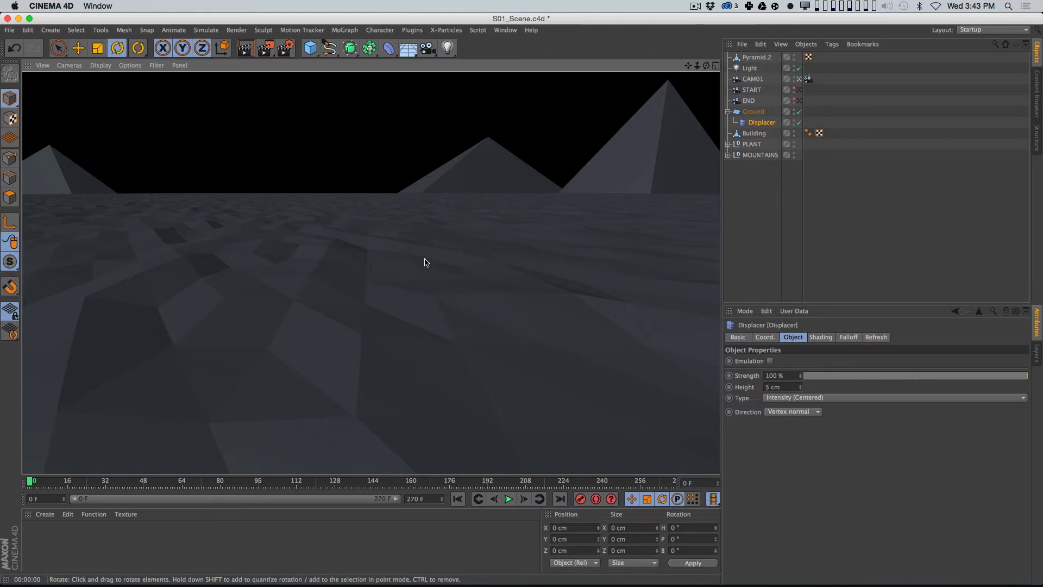
Step: Go to frame 270 and switch the Displacer off and on to compare the ground in front of the camera
drag(33, 482, 815, 434)
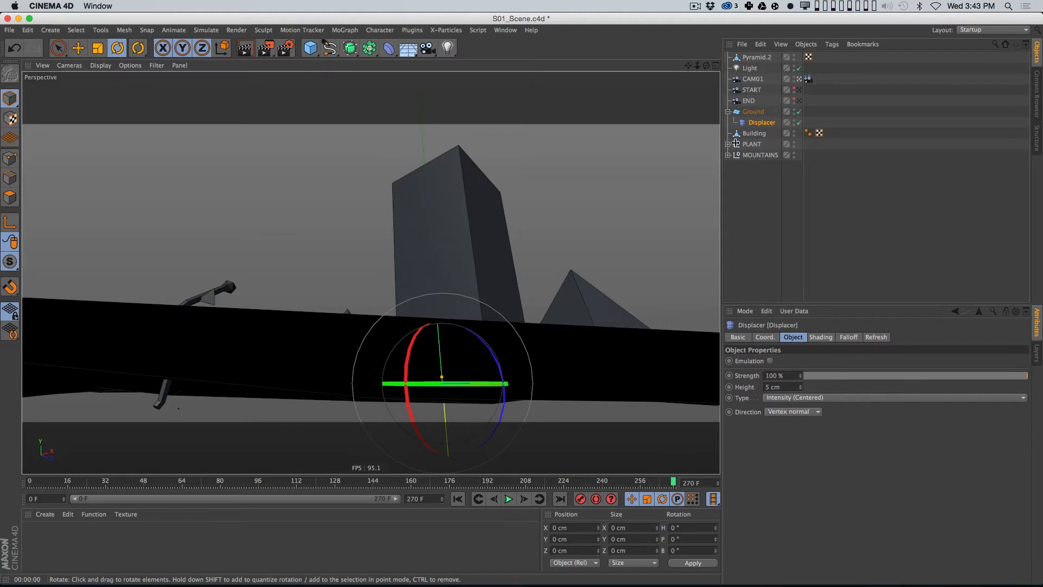
click(799, 122)
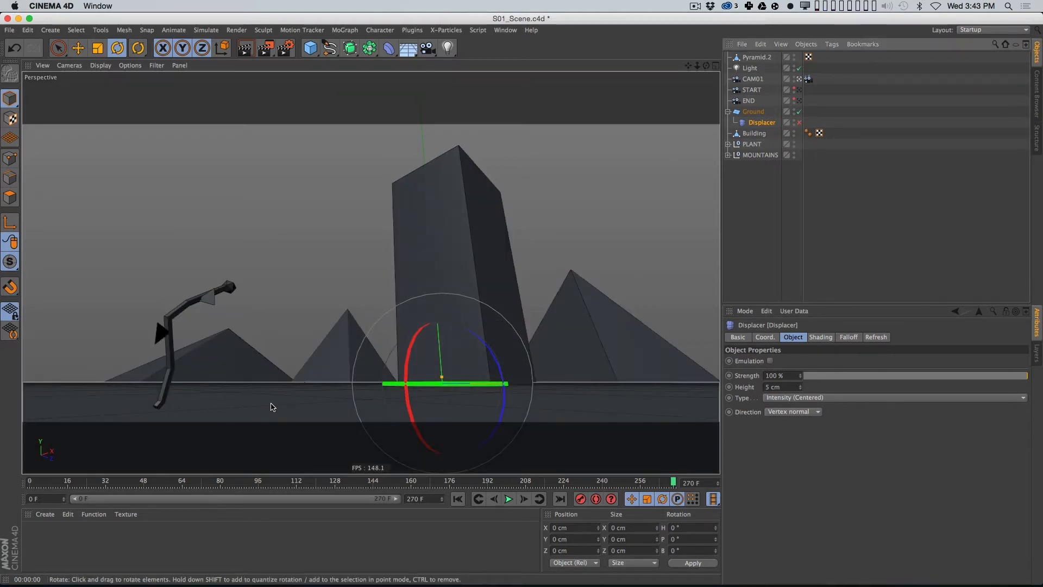
click(799, 122)
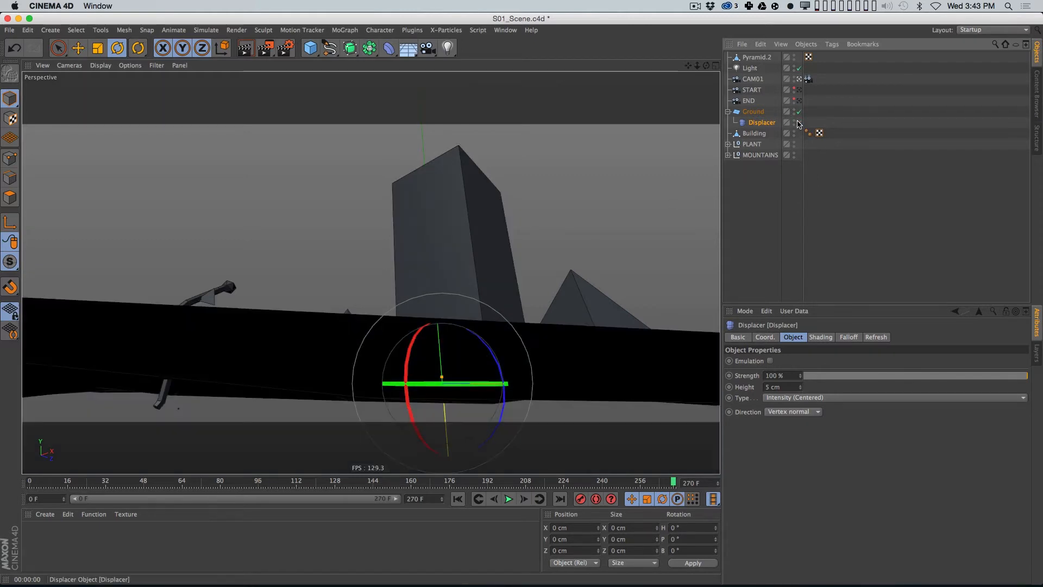
Step: Lower the Displacer height to 3 cm and test-render the view at frames 270 and 0
click(800, 389)
drag(799, 397, 799, 401)
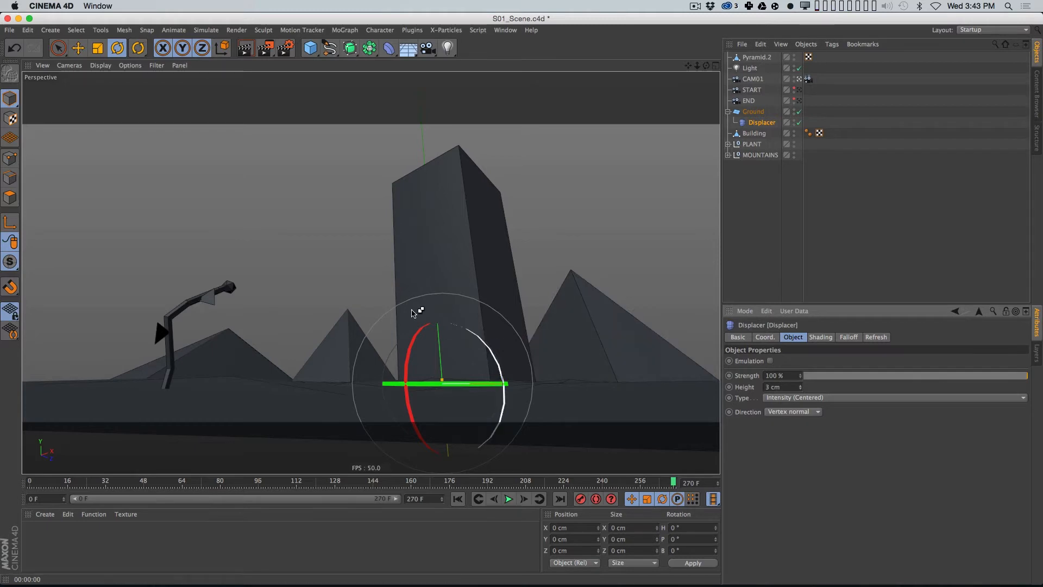
key(super+r)
drag(673, 482, 28, 454)
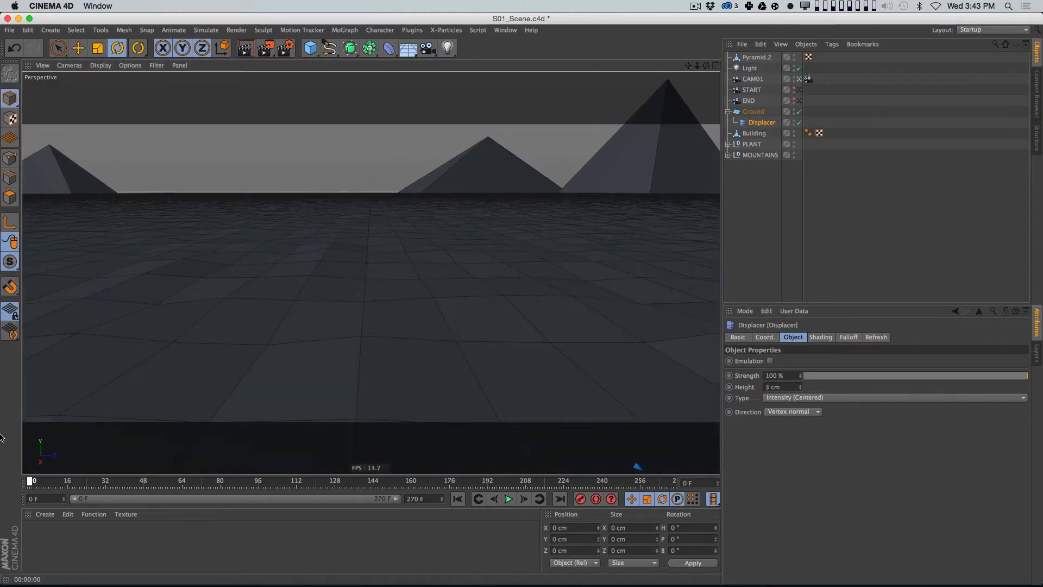
key(super+r)
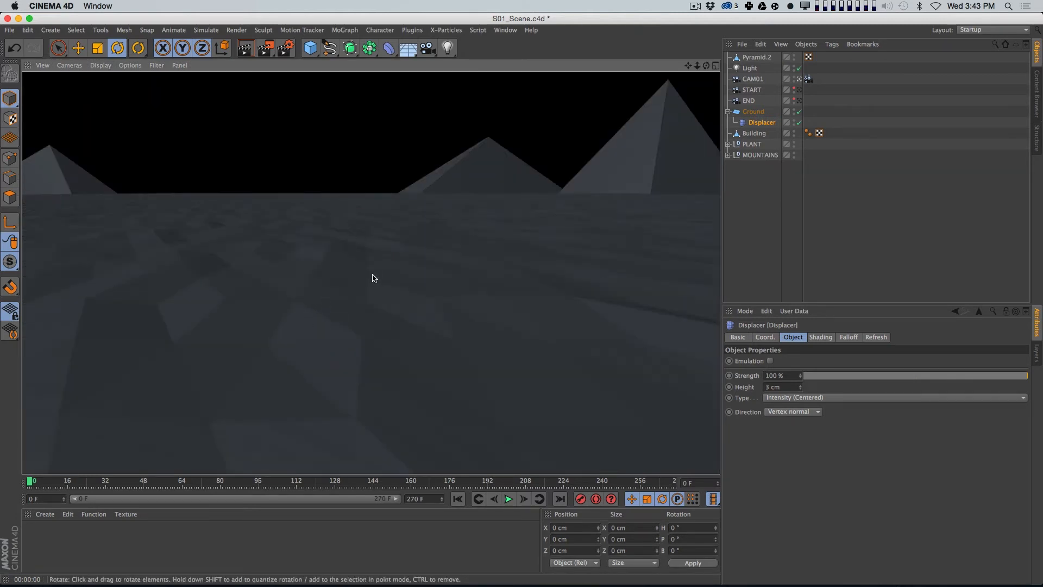
Step: Raise the Displacer height to 7 cm and check the camera view at frame 270
drag(801, 390, 803, 387)
click(800, 390)
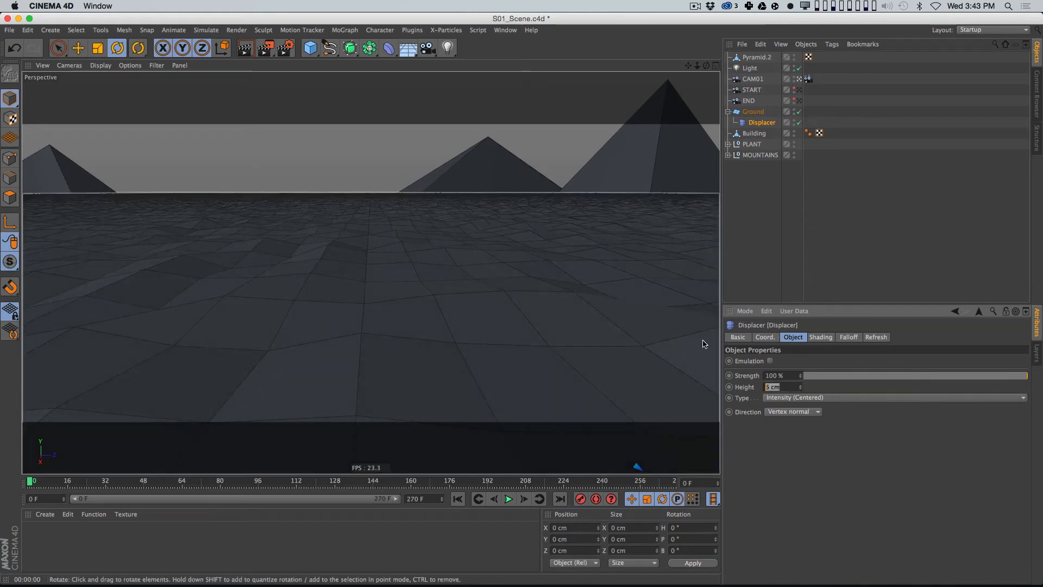
drag(63, 482, 814, 244)
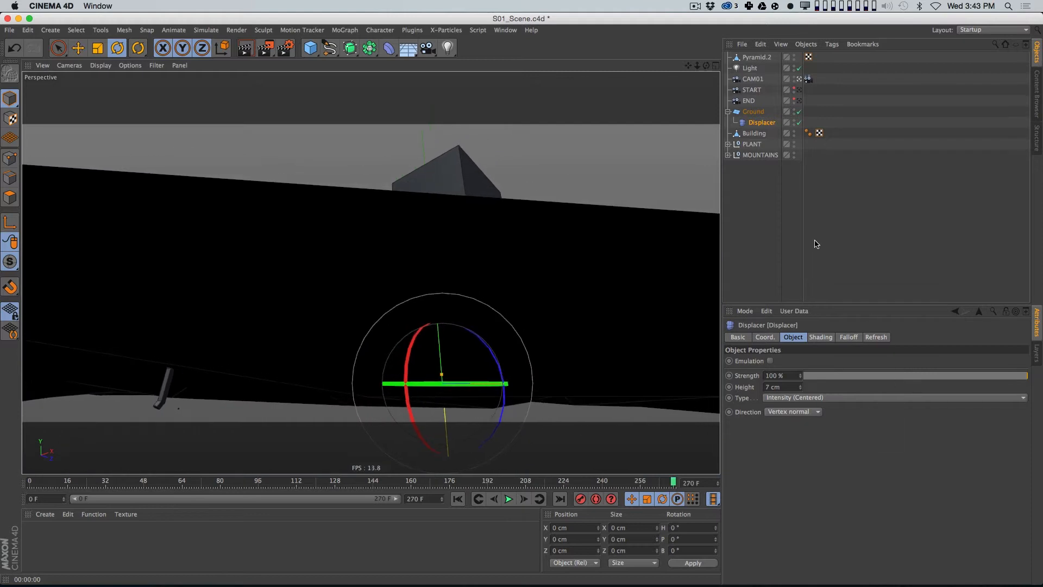
Step: Raise the END camera to a Y position of 1.8 cm, set its pitch to 18.971° and test-render its view
click(749, 101)
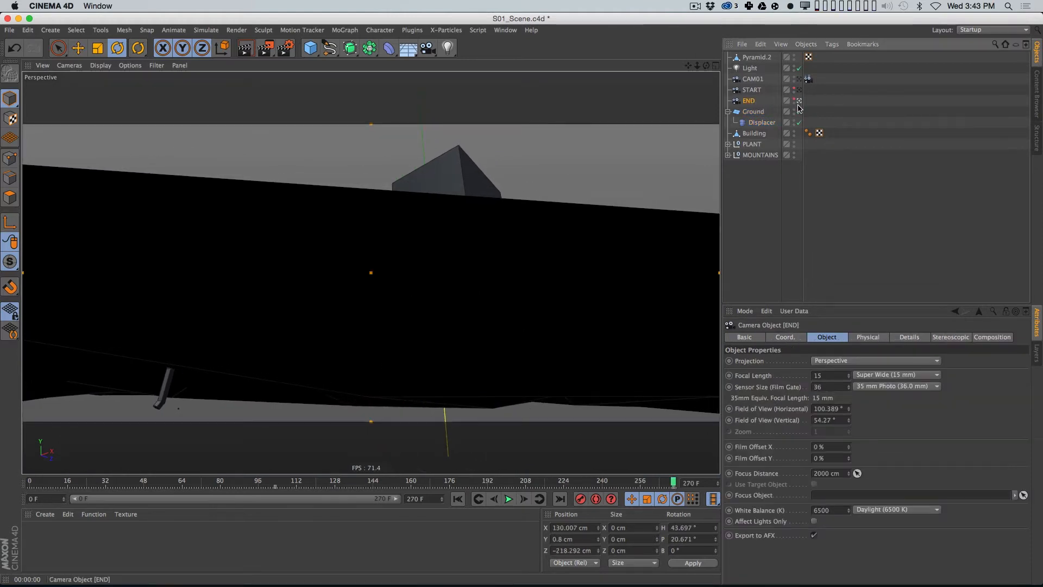
click(785, 338)
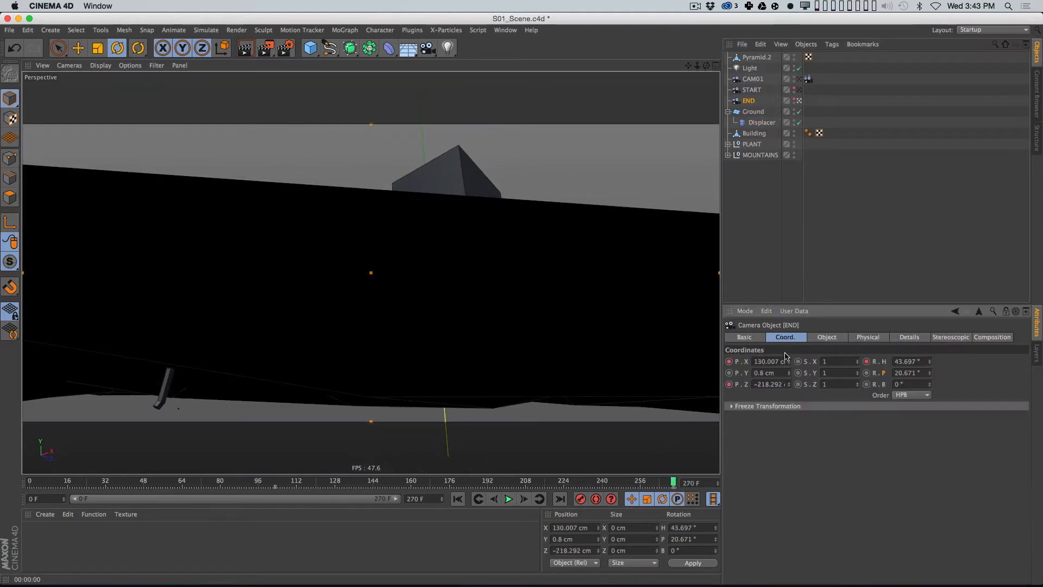
drag(789, 378, 790, 370)
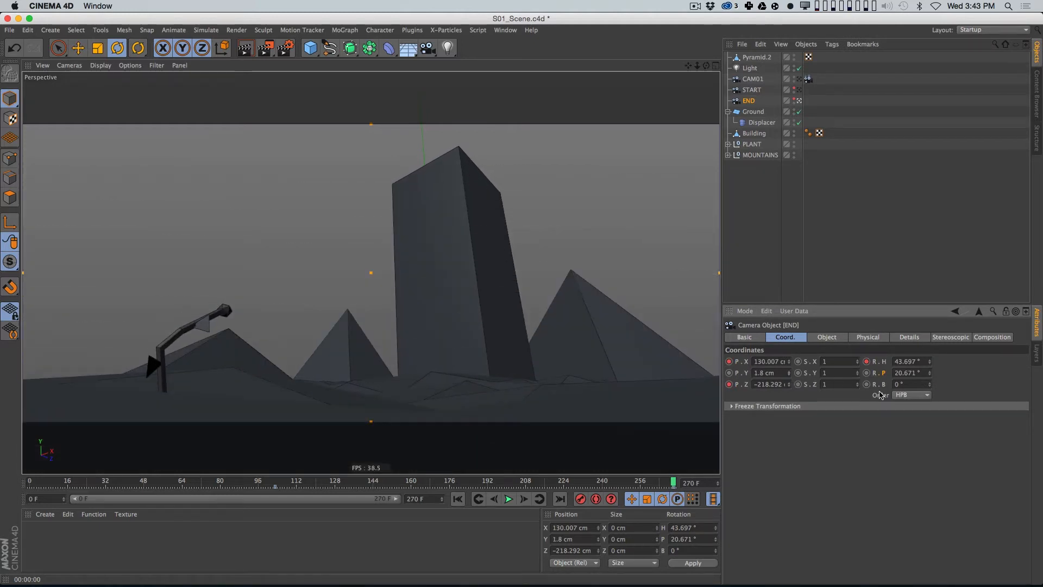
drag(931, 375, 933, 382)
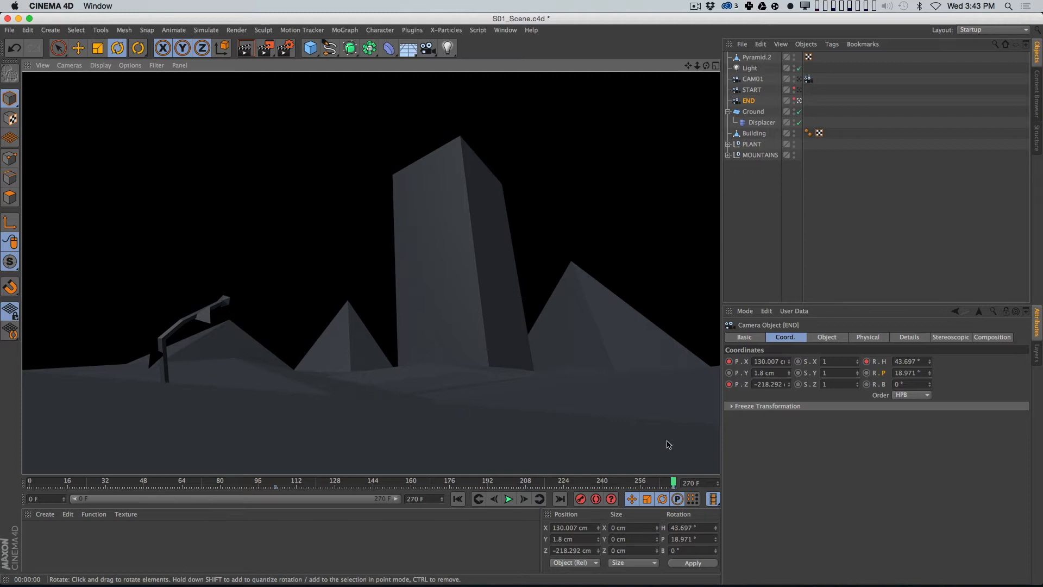
Step: Set the Displacer height to 5 cm and test-render the view at frame 270
click(762, 123)
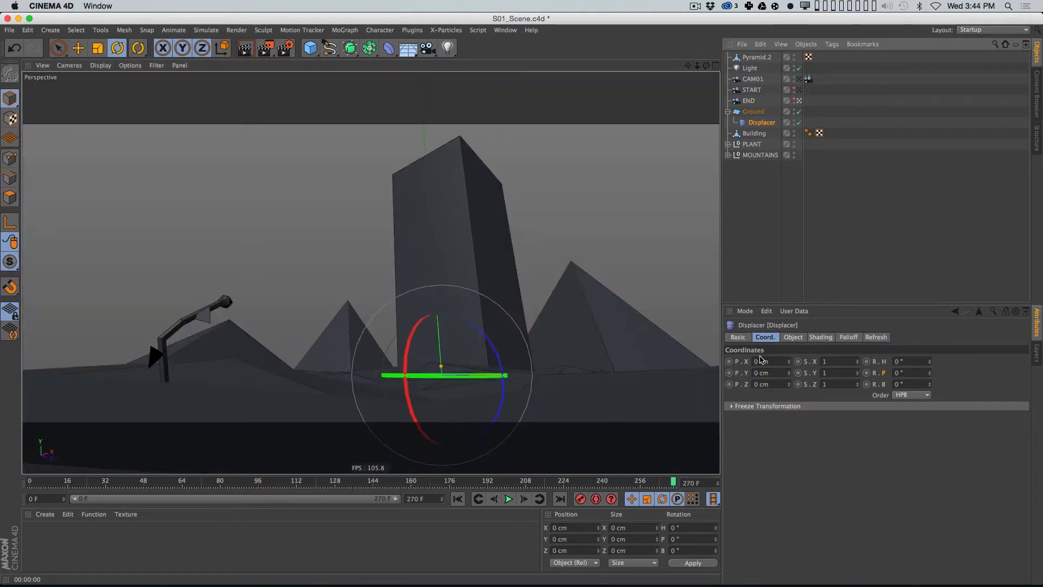
click(797, 342)
click(787, 387)
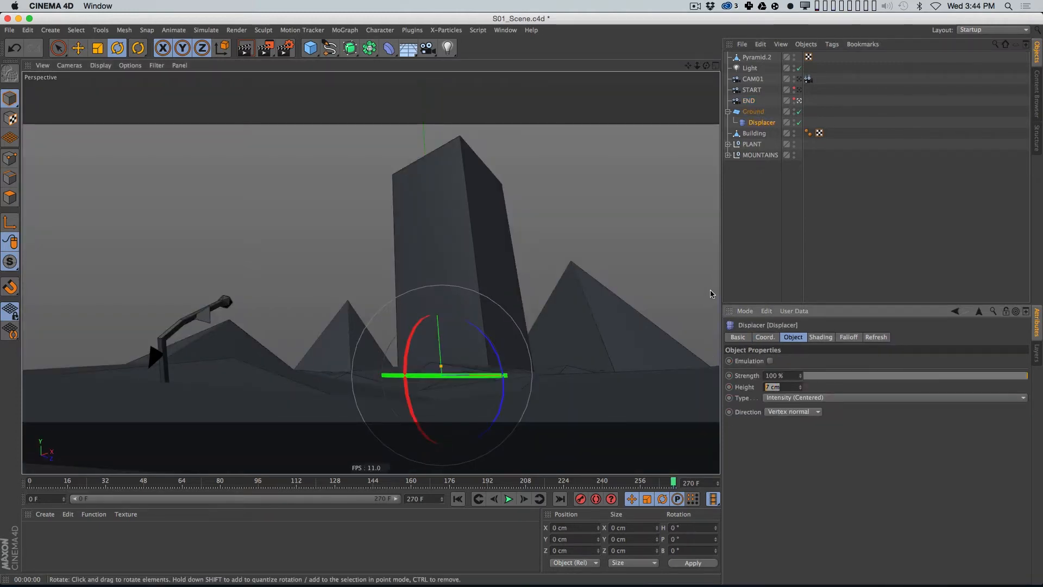
key(Return)
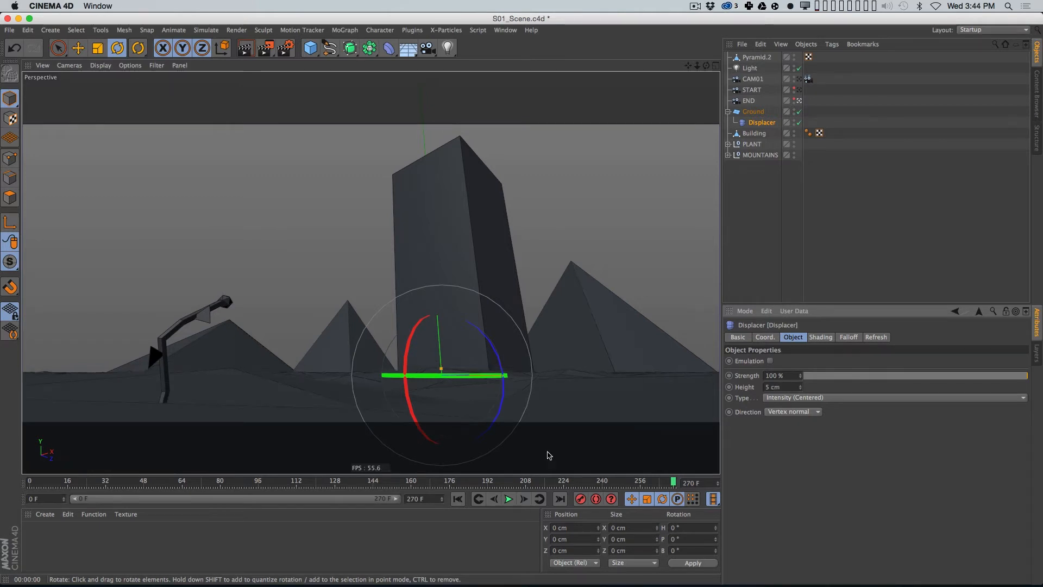
key(super+r)
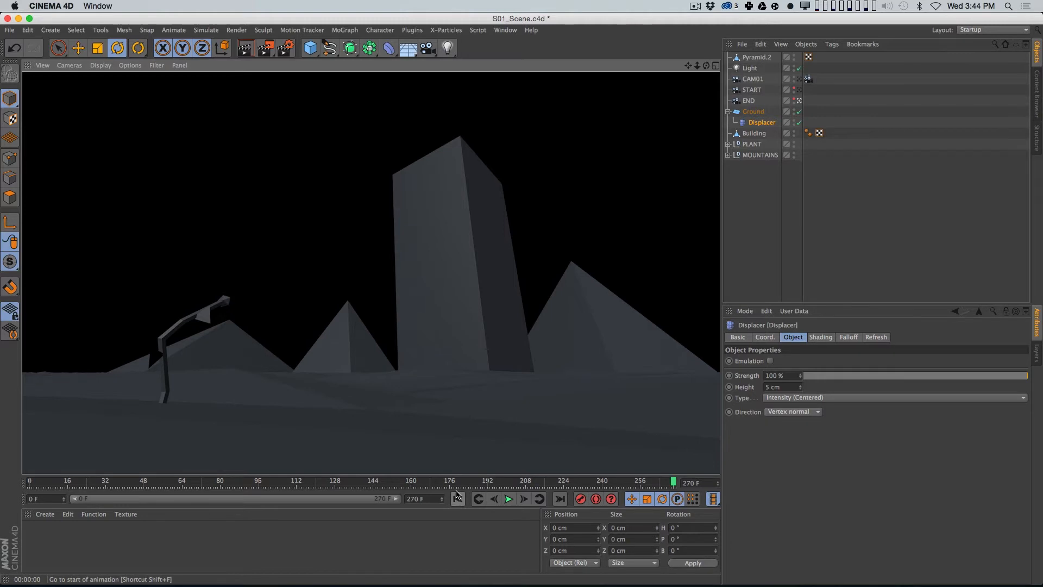
Step: Look through CAM01 again, check frames 5 and 87, and set the Displacer height to 3 cm
drag(672, 483, 68, 480)
click(808, 78)
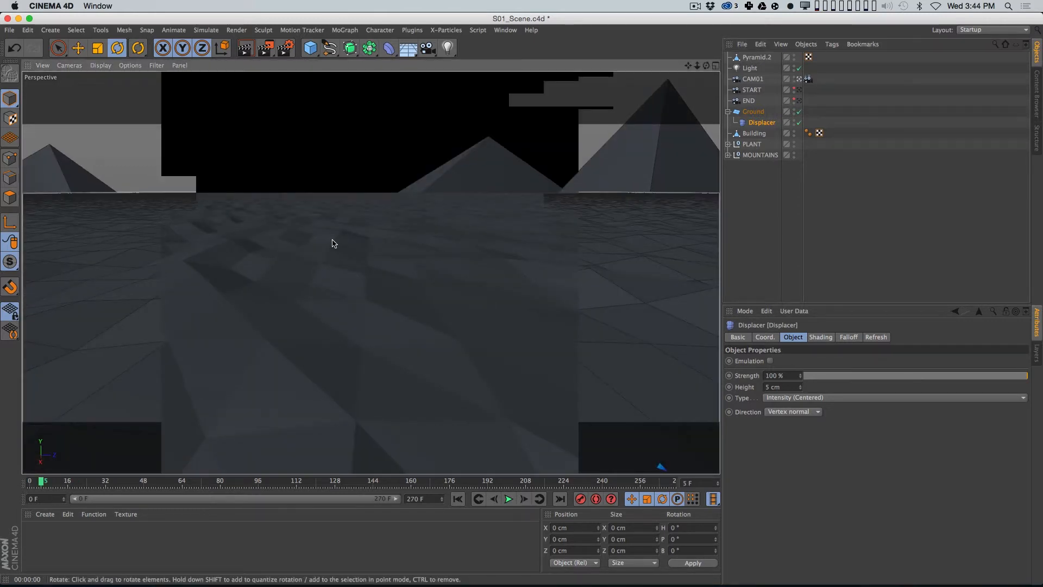
drag(43, 482, 237, 478)
drag(803, 389, 802, 400)
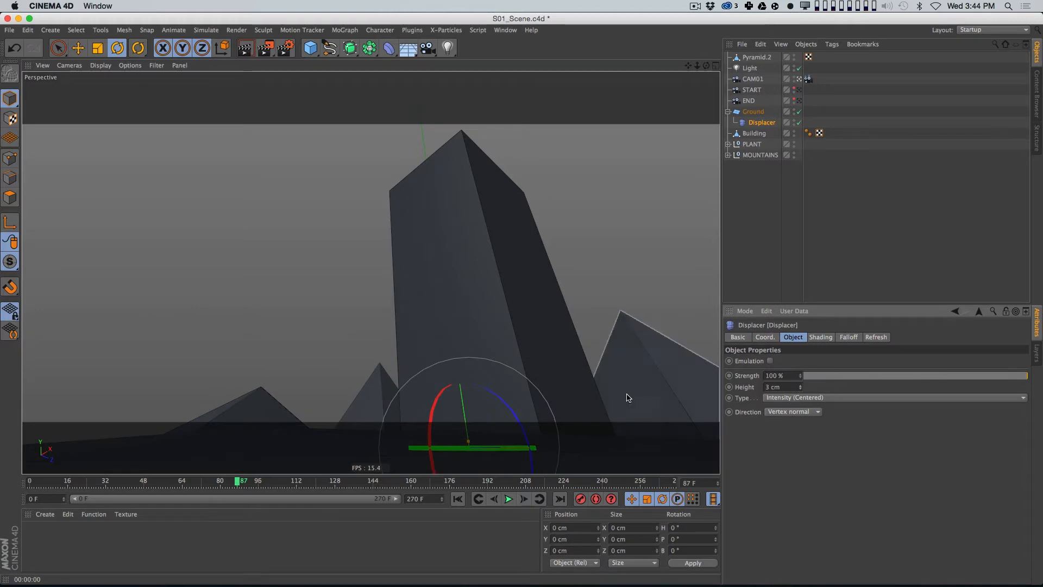
Step: Scrub the timeline between frames 0 and 270 with a test render to check the ground along the camera move
drag(237, 479, 897, 378)
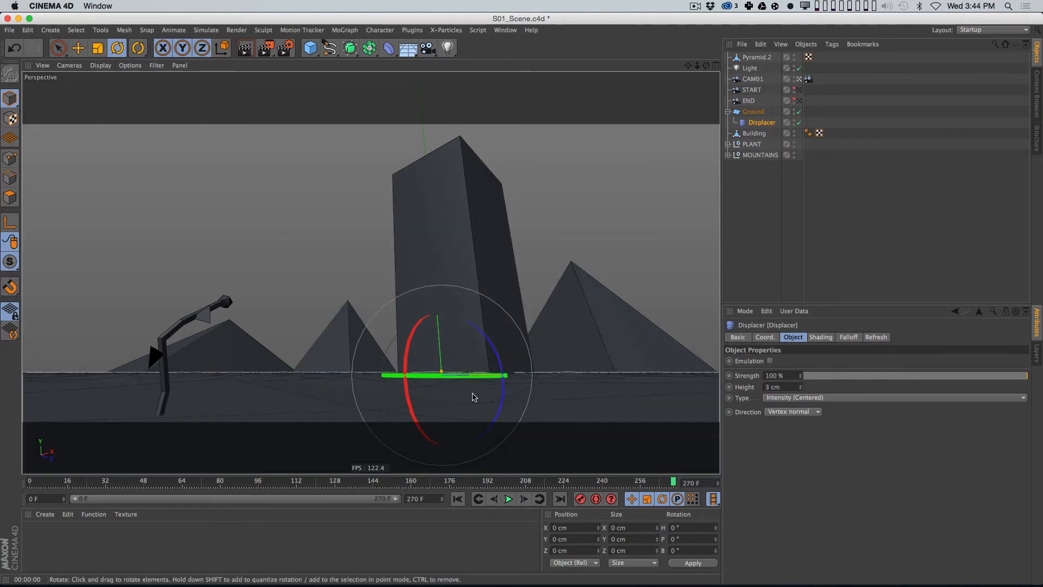
drag(455, 487, 809, 493)
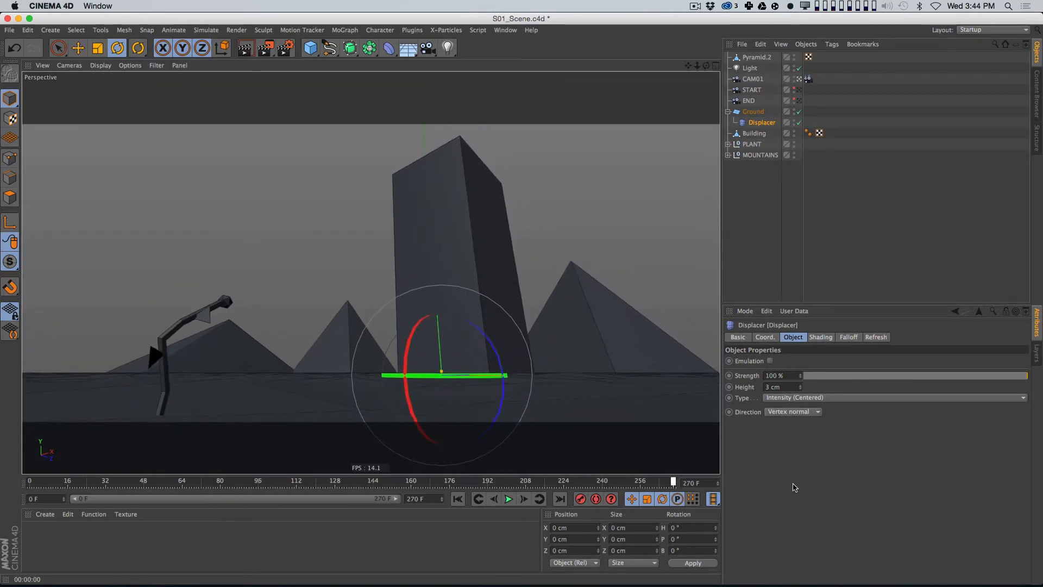
key(super+r)
drag(297, 474, 28, 461)
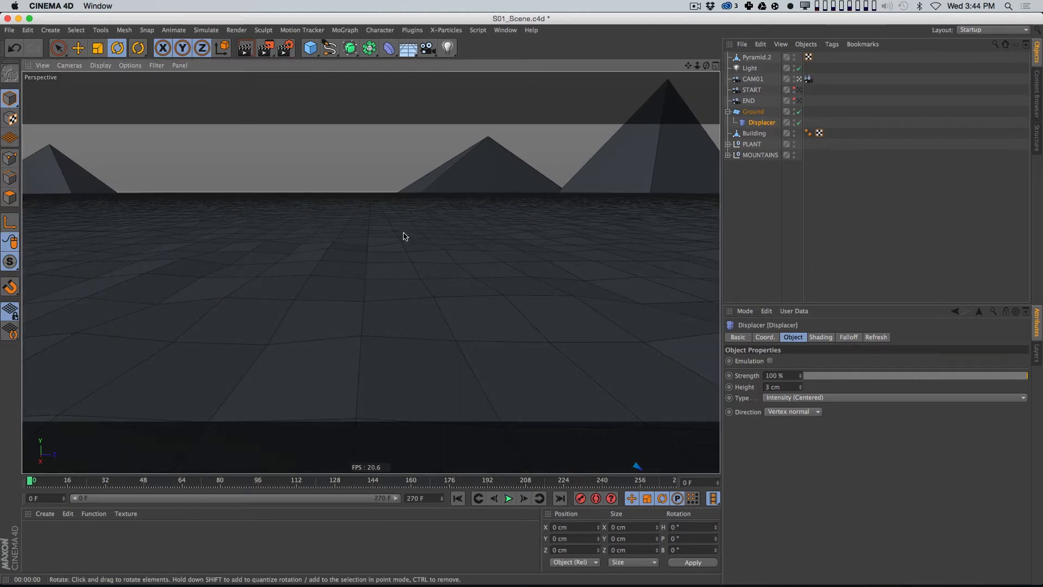
drag(310, 484, 701, 467)
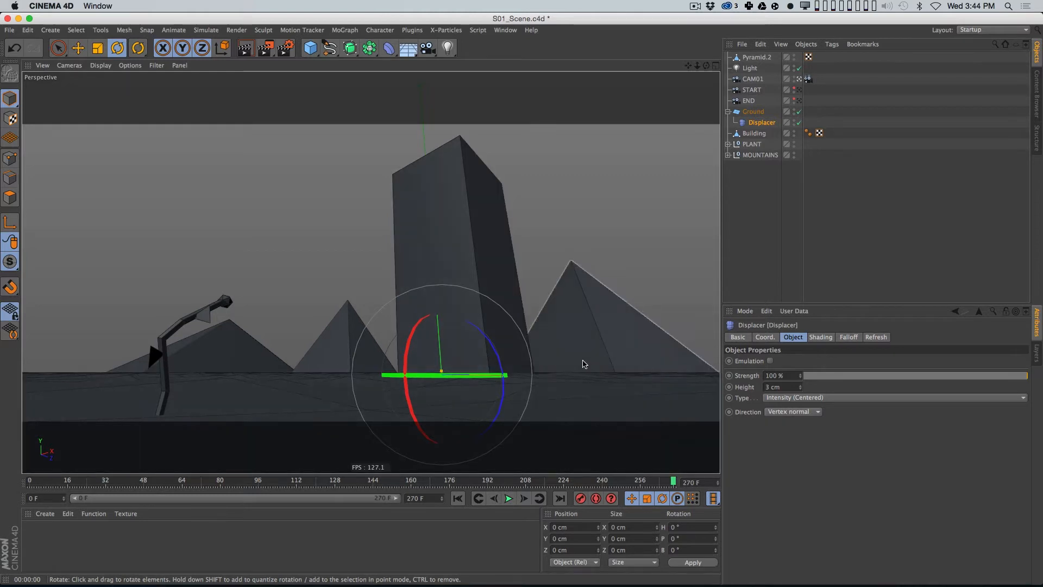
Step: Start a new empty project and add a sphere primitive
click(831, 267)
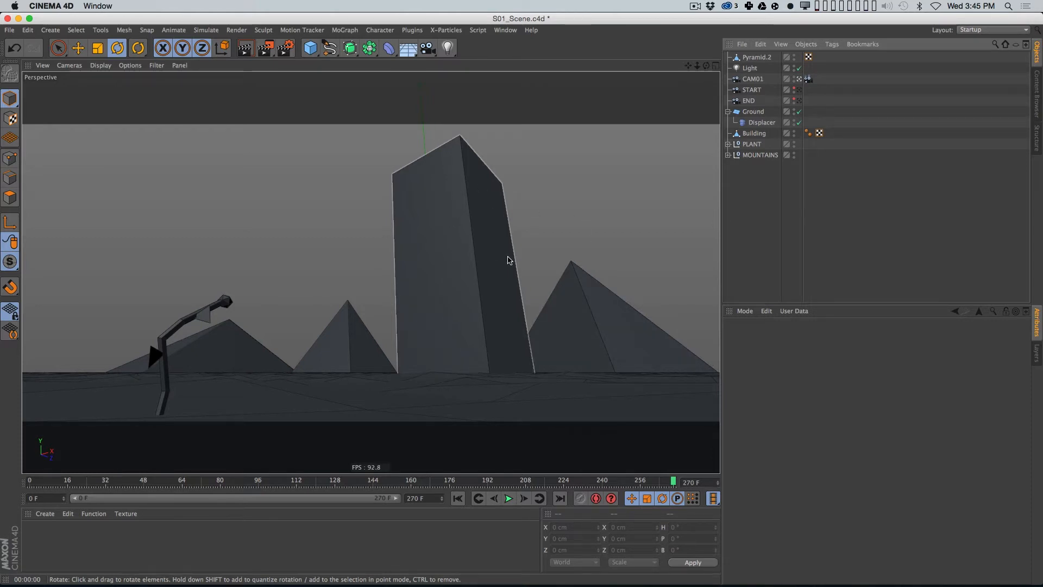
key(super+n)
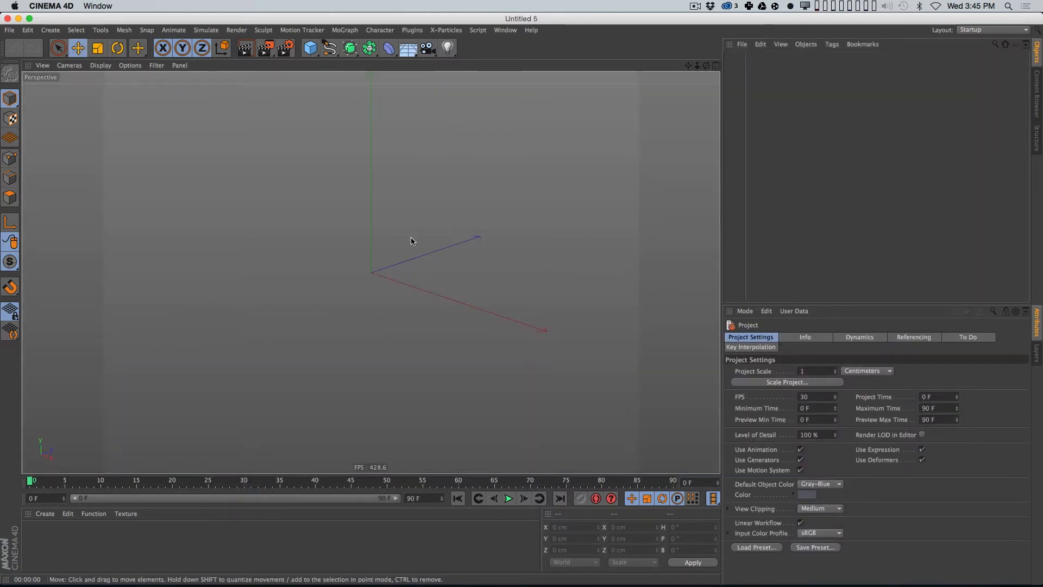
click(157, 65)
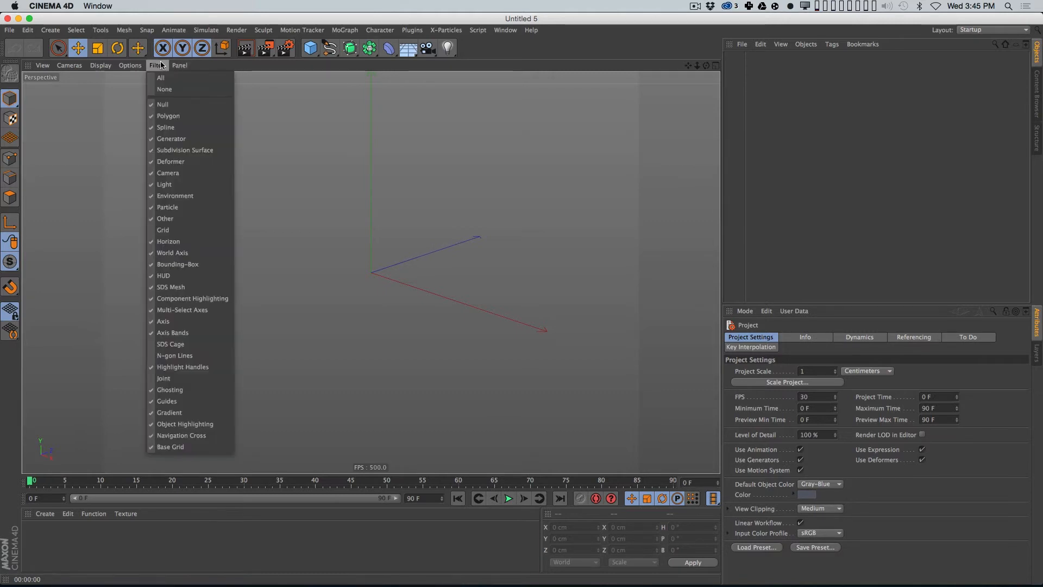
click(161, 63)
drag(310, 48, 523, 84)
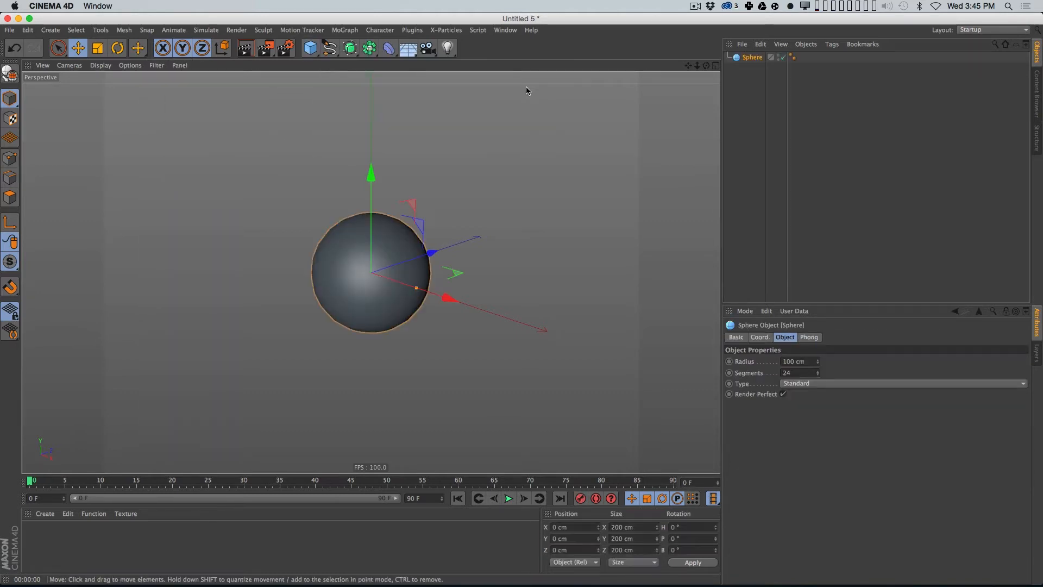
Step: Set the perspective view's display mode to Gouraud Shading (Lines) so the sphere's segments show
alt+drag(402, 276, 416, 267)
click(80, 65)
mouse_move(101, 66)
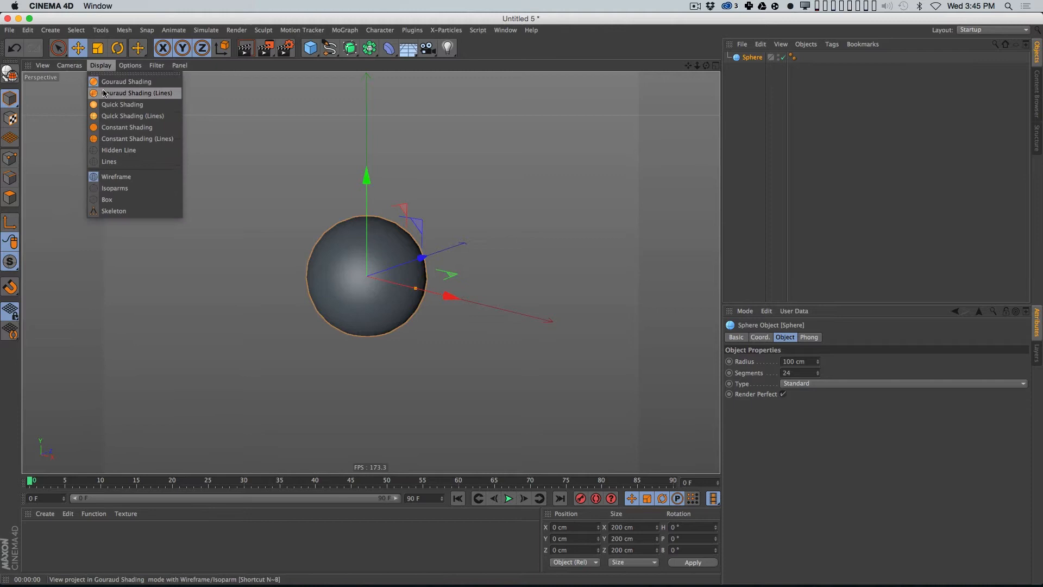
click(105, 92)
scroll(489, 271, up, 2)
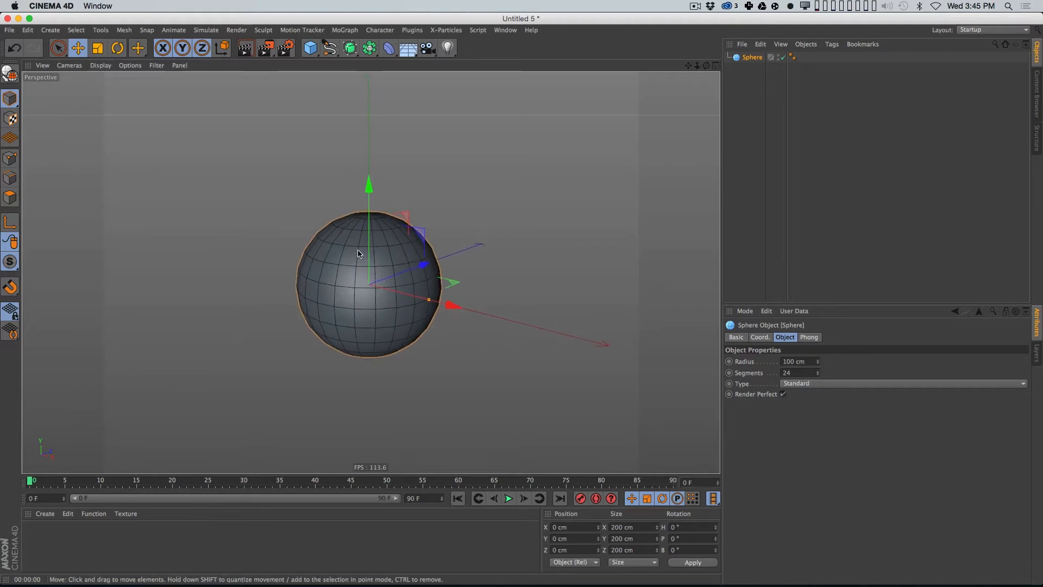
Step: Compare the sphere's Icosahedron, Octahedron and Standard types and settle on Icosahedron
click(791, 384)
click(812, 445)
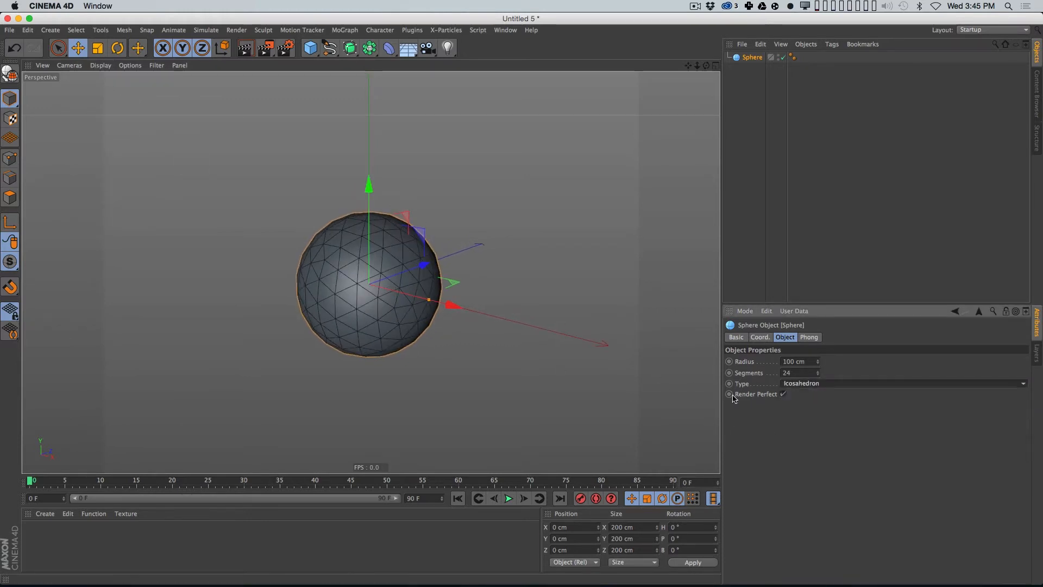
click(812, 384)
click(819, 428)
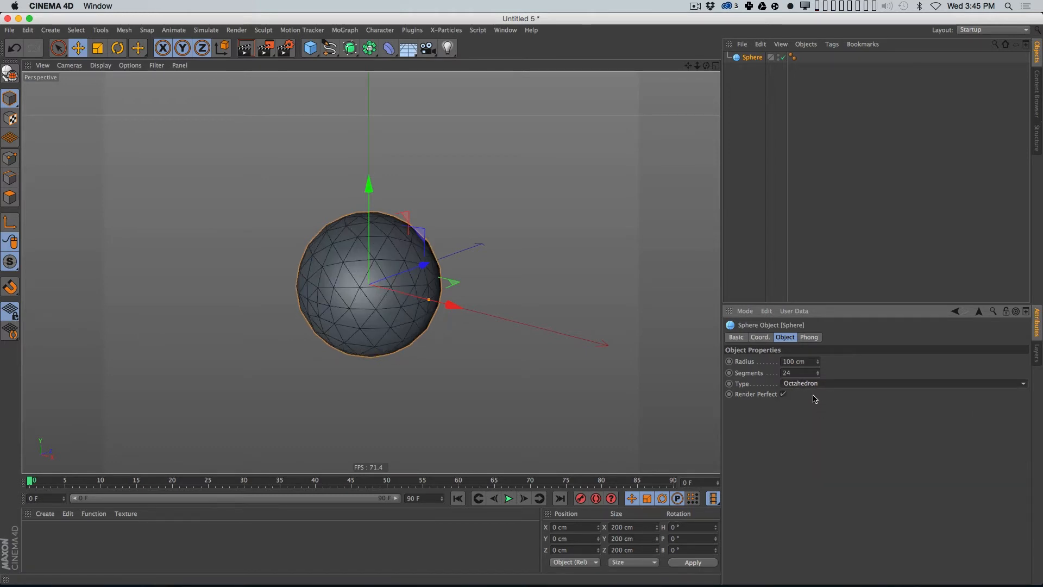
click(818, 385)
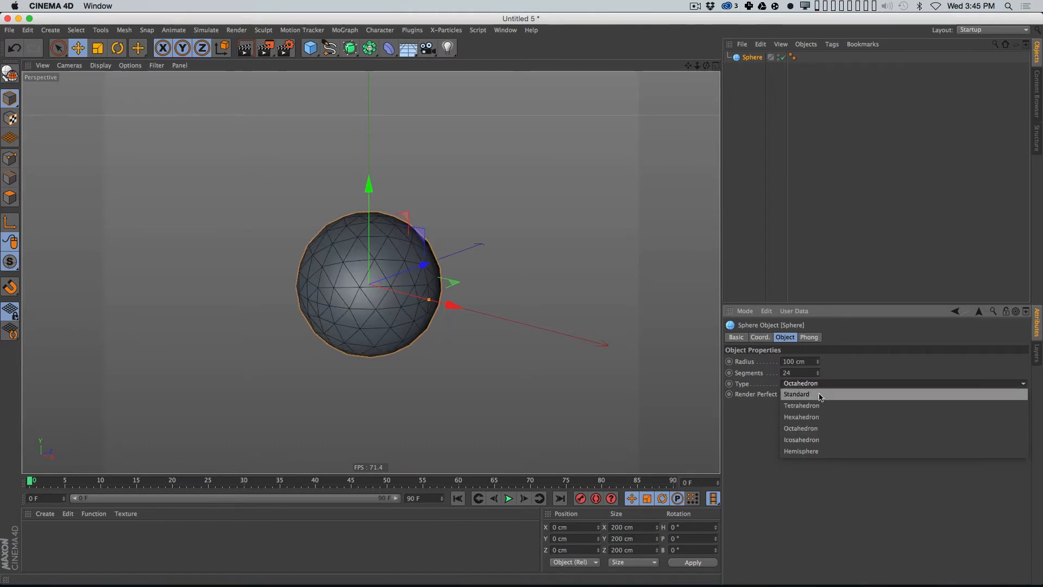
click(819, 440)
mouse_move(361, 293)
alt+mouse_down()
mouse_move(389, 275)
mouse_move(500, 298)
mouse_move(357, 296)
mouse_move(359, 273)
alt+mouse_up()
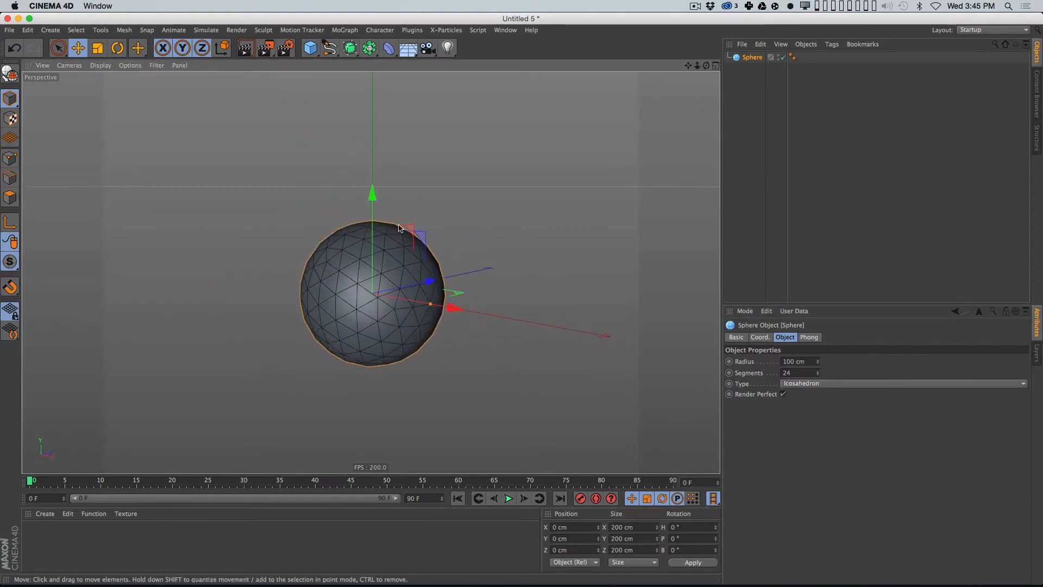
click(807, 384)
click(807, 394)
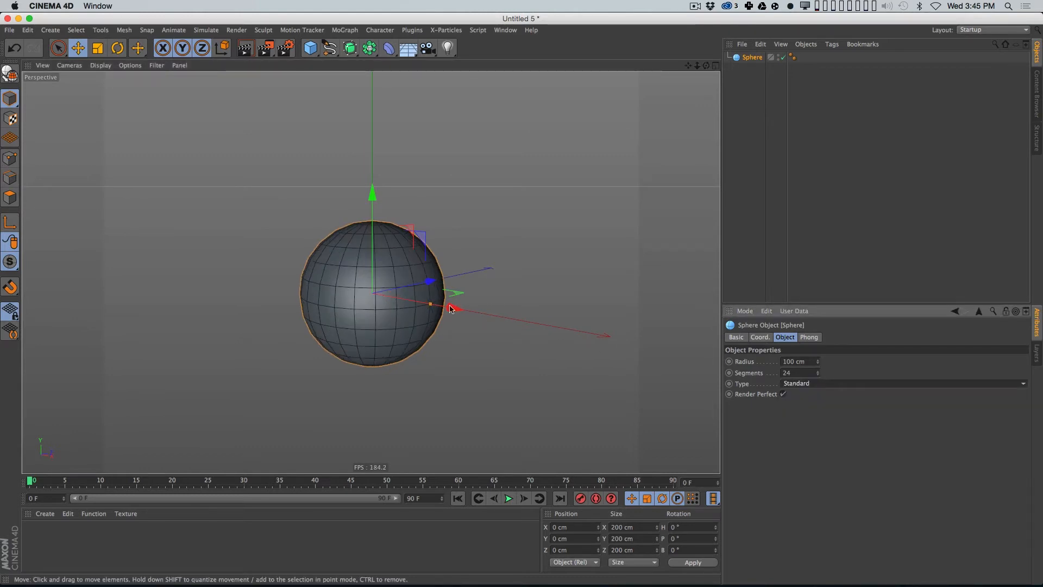
click(797, 384)
click(806, 440)
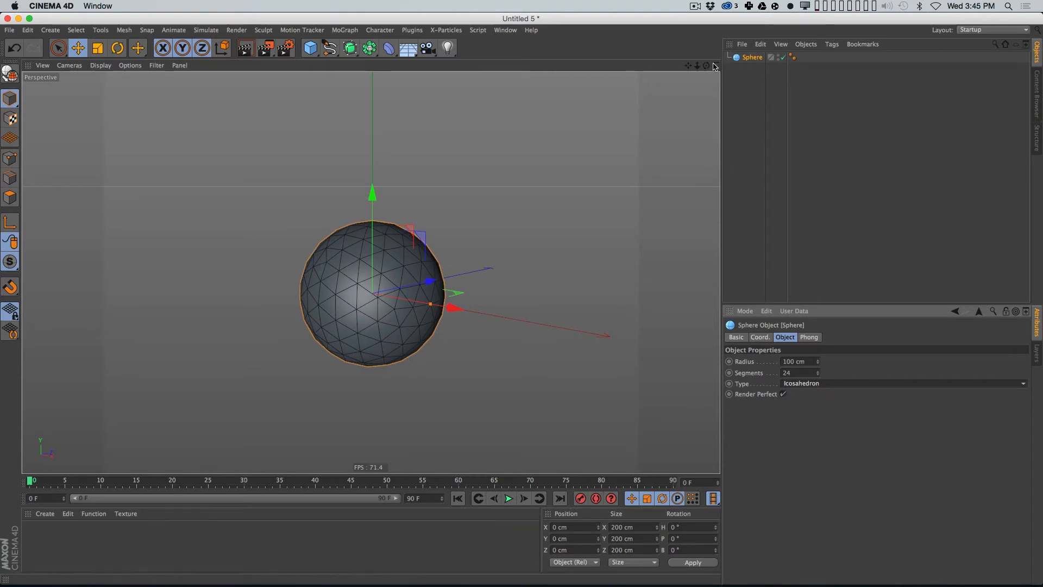
Step: Make the sphere editable and switch to point mode in the four-view layout
key(F5)
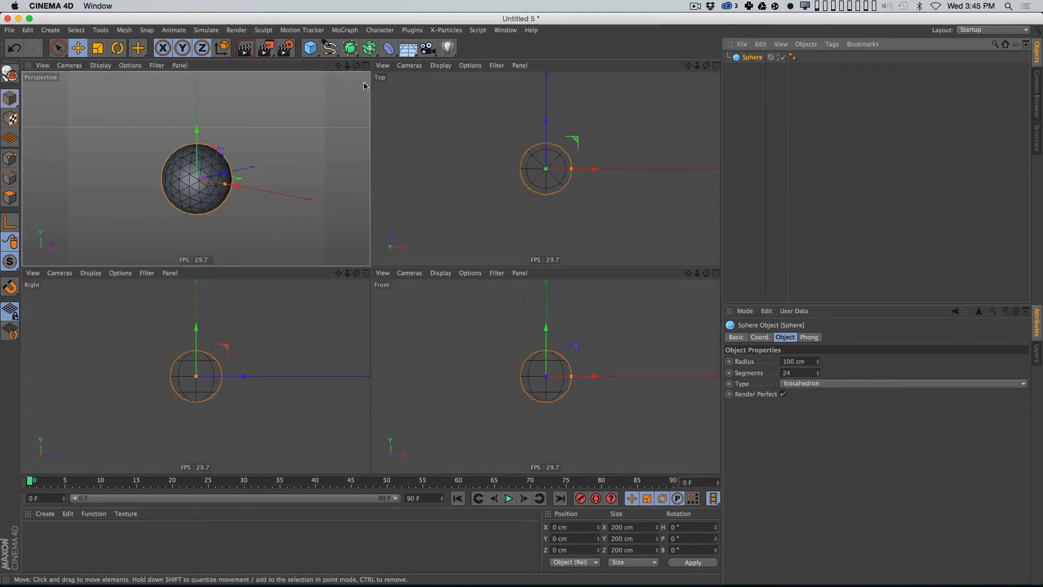
key(c)
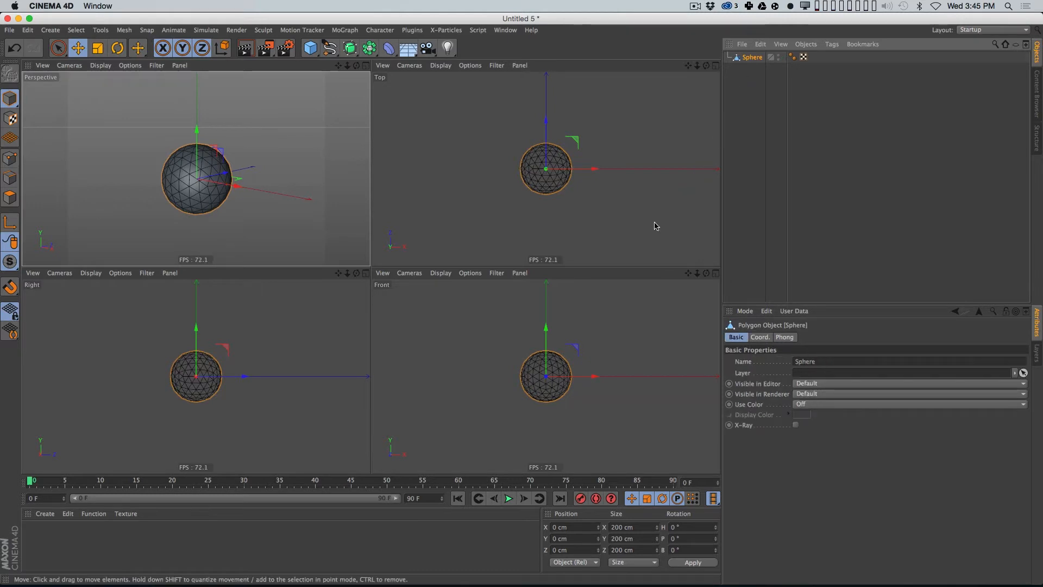
click(10, 159)
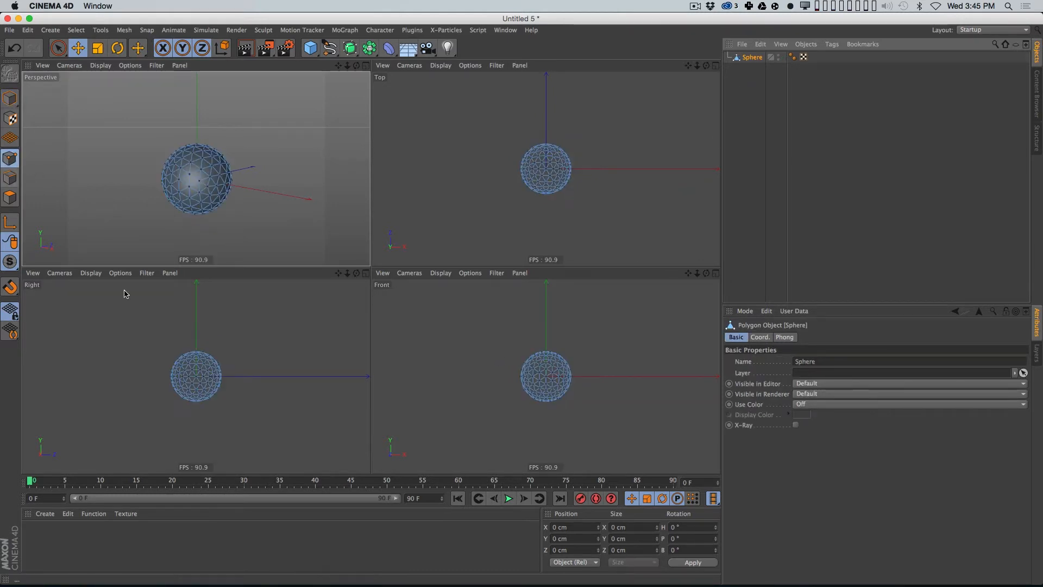
scroll(542, 369, up, 8)
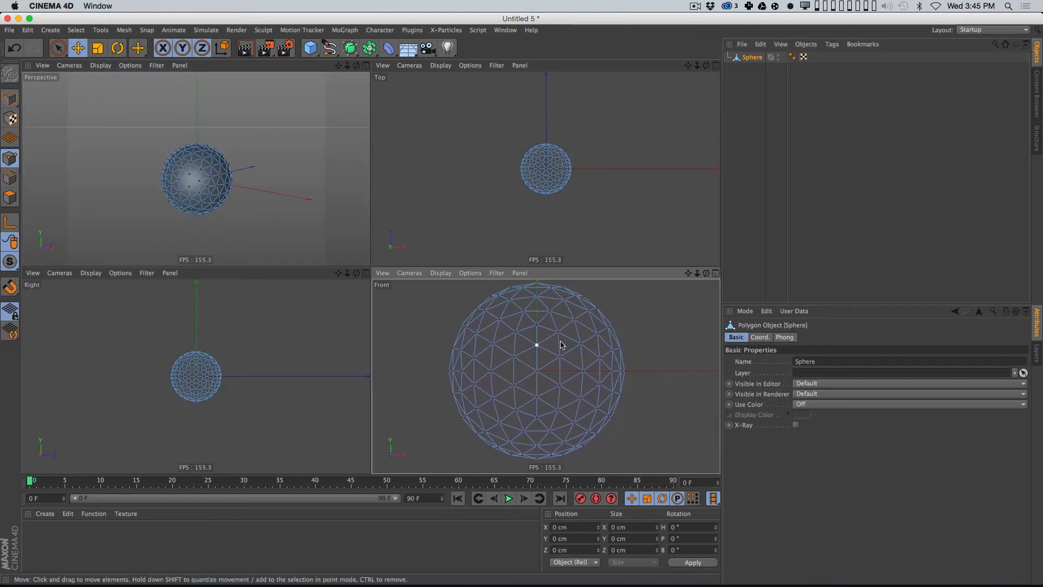
Step: Delete the points of the sphere's lower half in the front view using Rectangle Selection, leaving a dome
key(9)
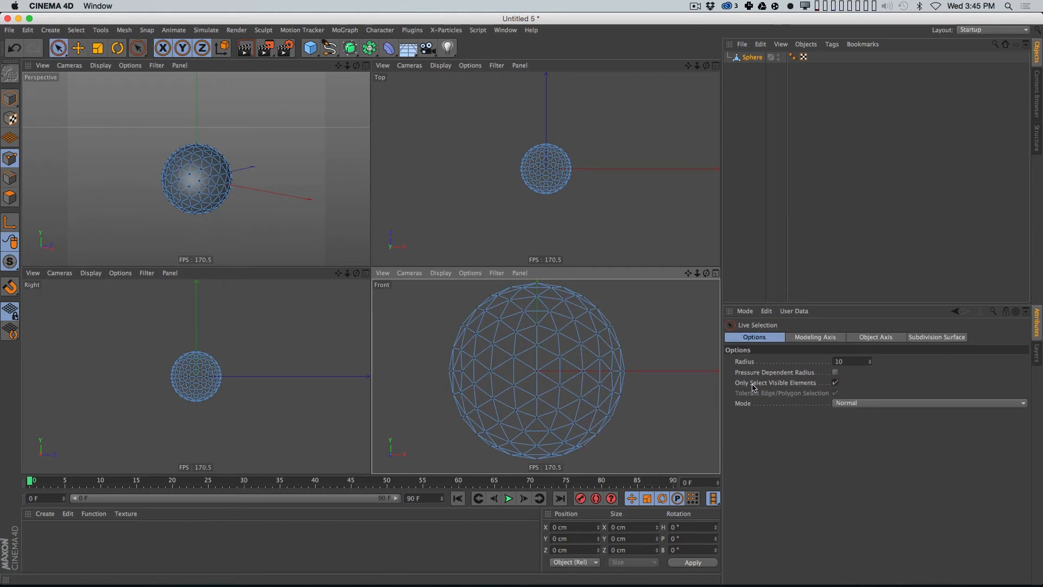
click(835, 382)
drag(62, 48, 103, 87)
drag(426, 376, 694, 413)
key(Delete)
drag(427, 383, 667, 459)
key(Delete)
drag(454, 382, 508, 396)
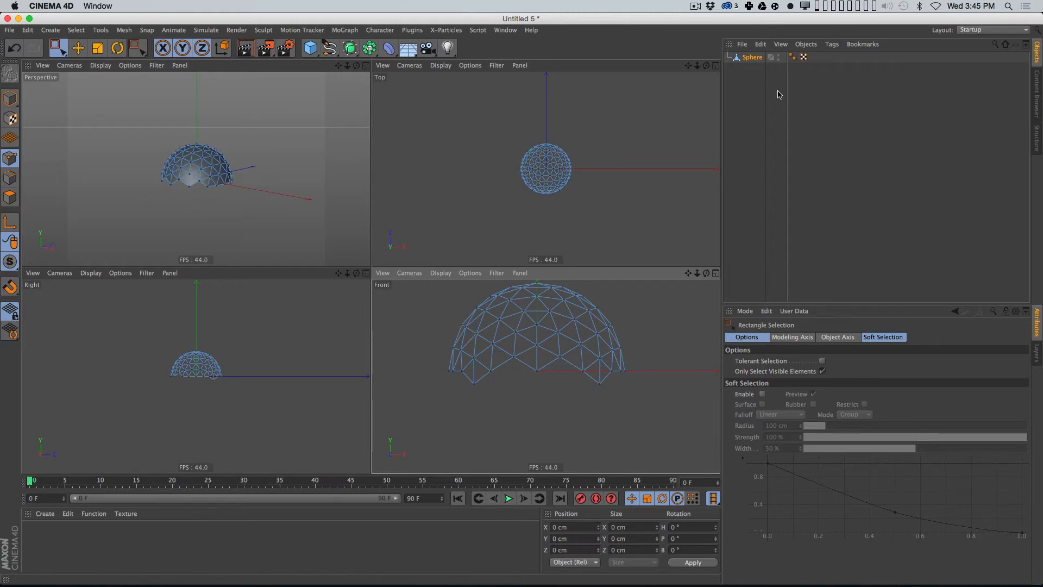
Step: Run Optimize on the cut sphere mesh
click(752, 57)
click(126, 31)
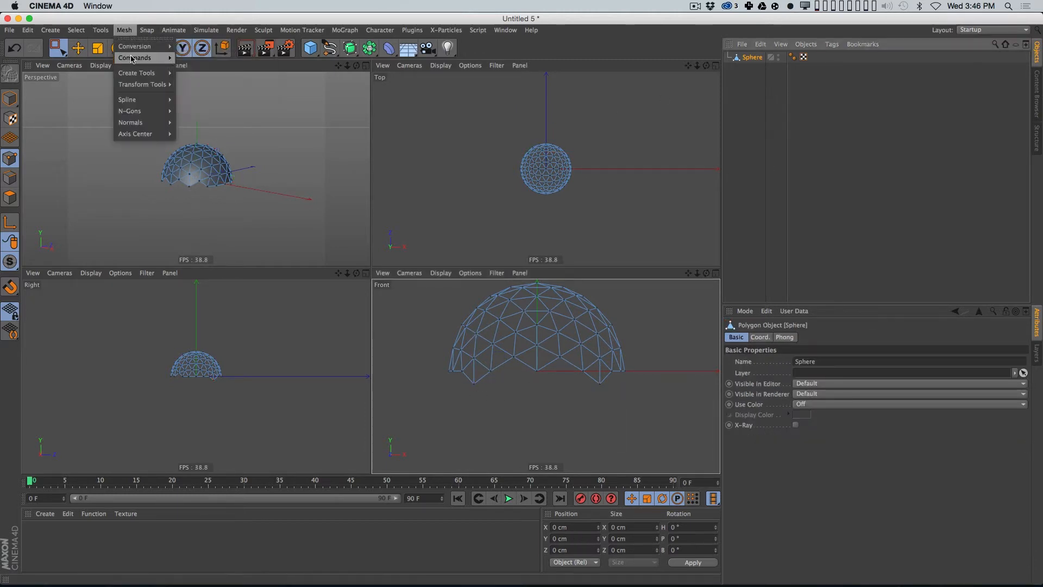
mouse_move(135, 58)
click(225, 248)
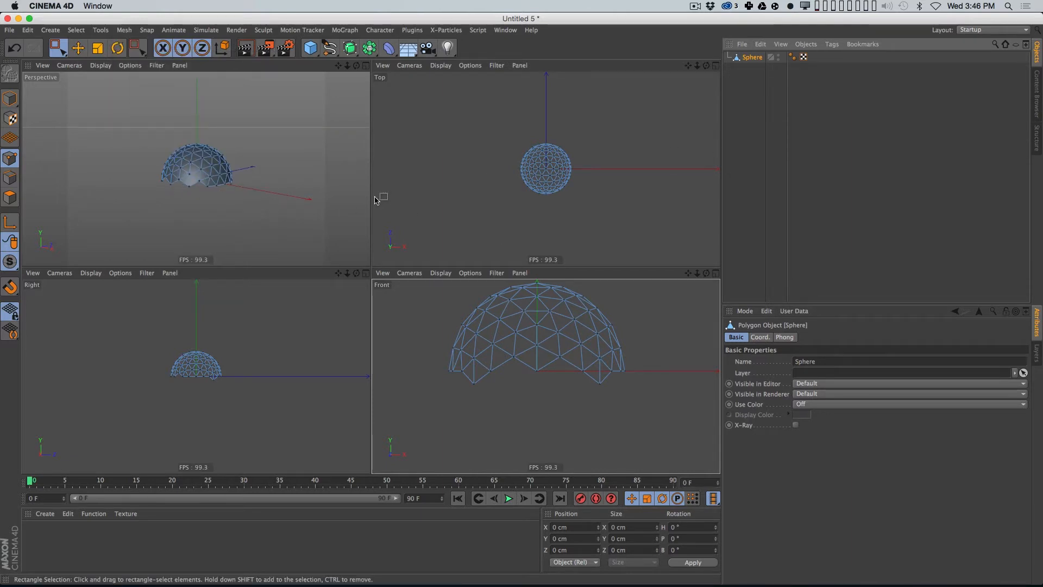
Step: Move the dome's axis to its base using Axis Center with all points and Y at -100%
click(10, 98)
click(124, 31)
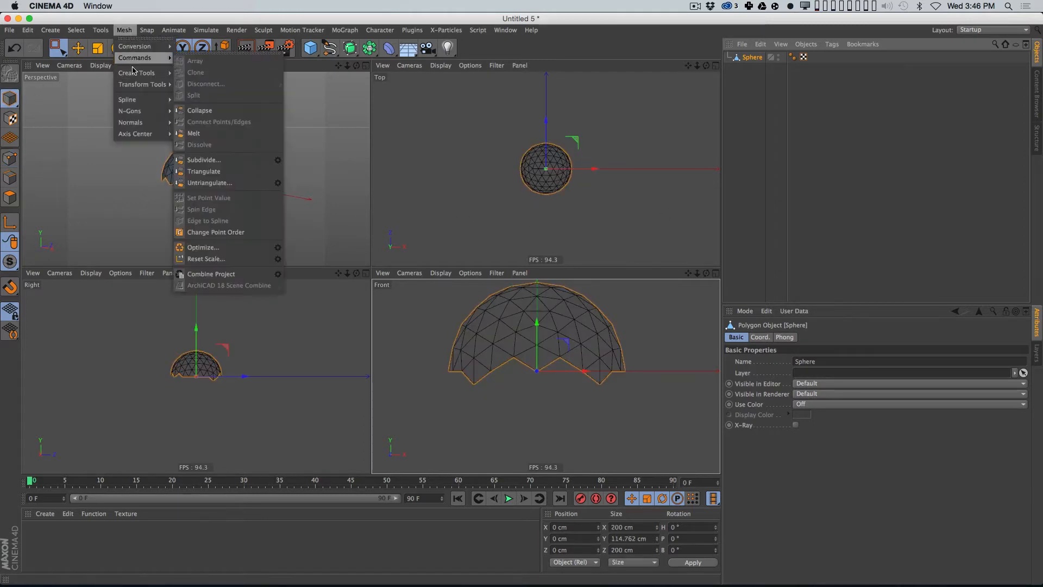
mouse_move(140, 140)
click(207, 137)
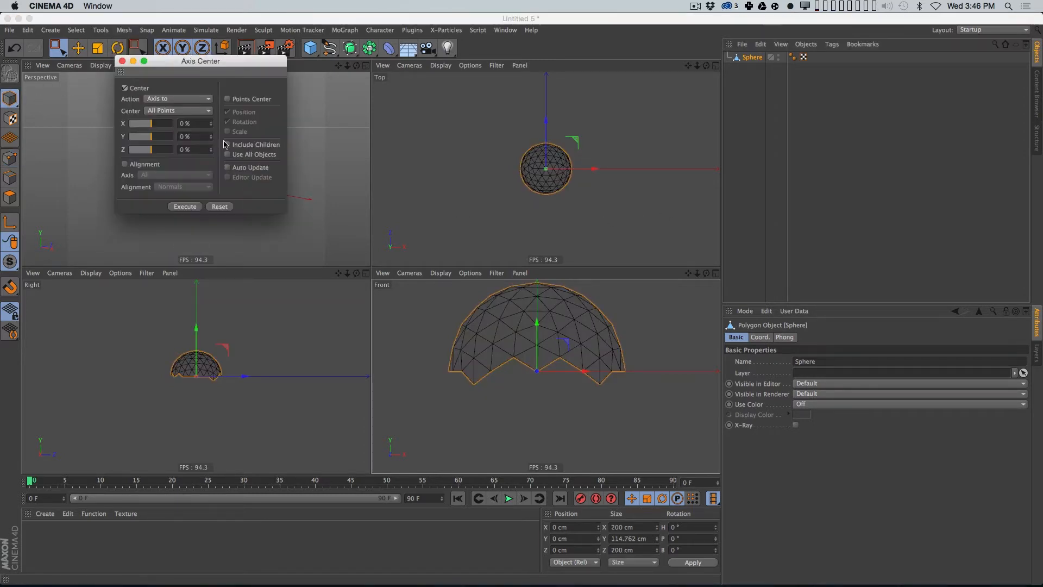
drag(126, 65, 500, 88)
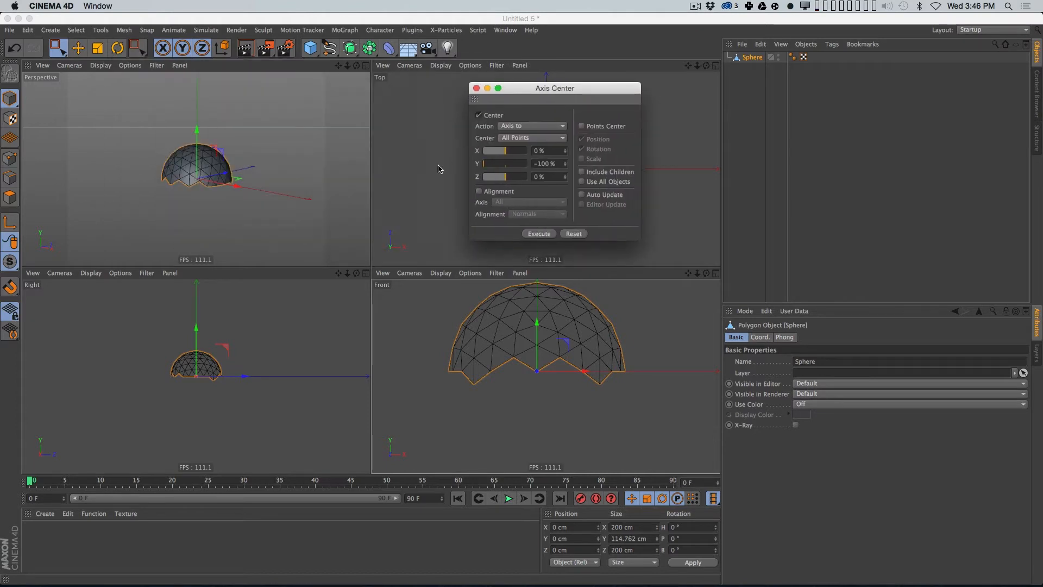
click(536, 234)
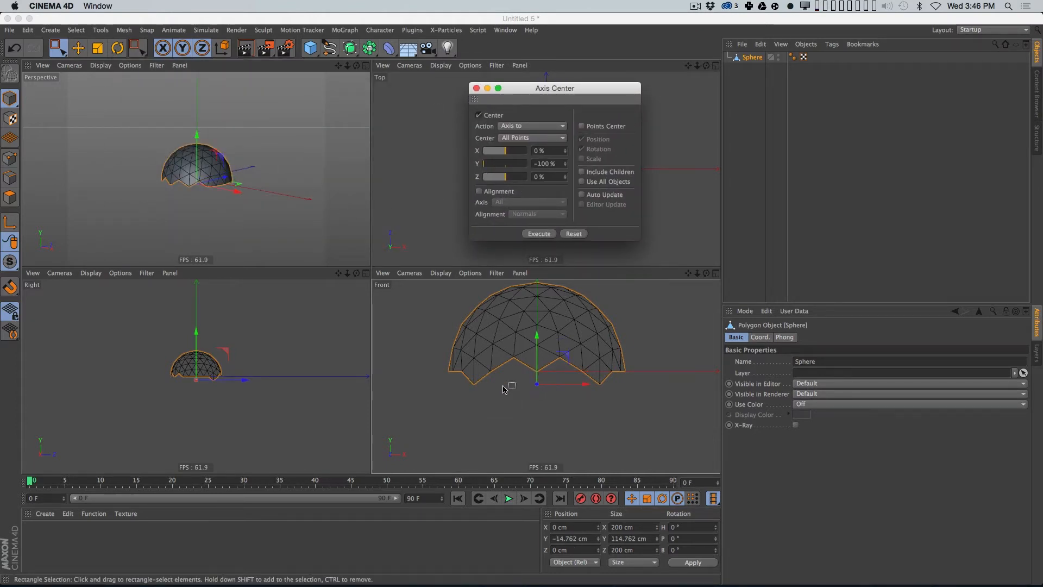
click(476, 88)
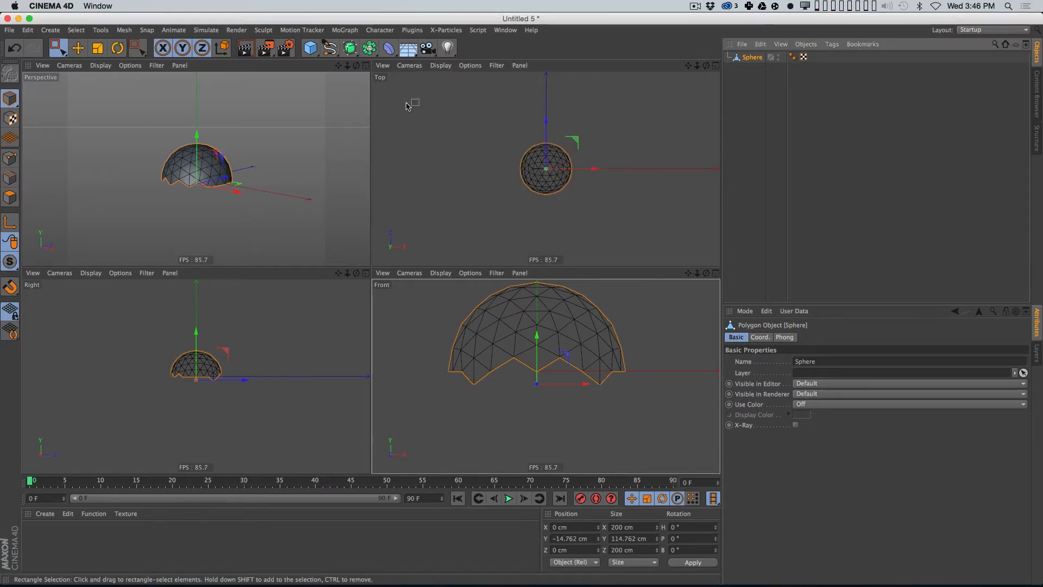
Step: Reshape the dome's points into an uneven peak in the perspective view with the Brush in Smear mode at a 50 cm radius
click(365, 65)
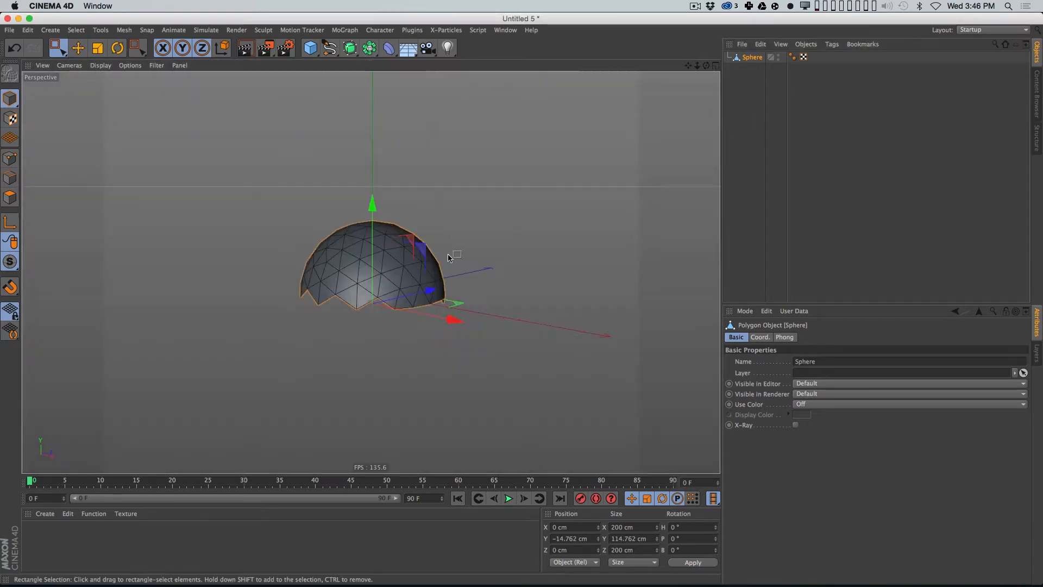
click(9, 162)
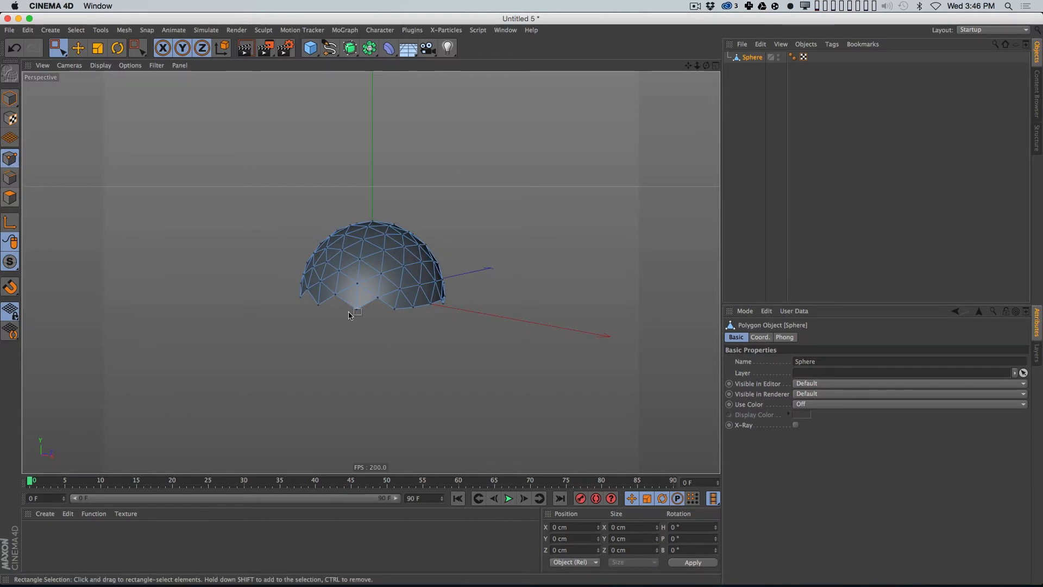
key(m)
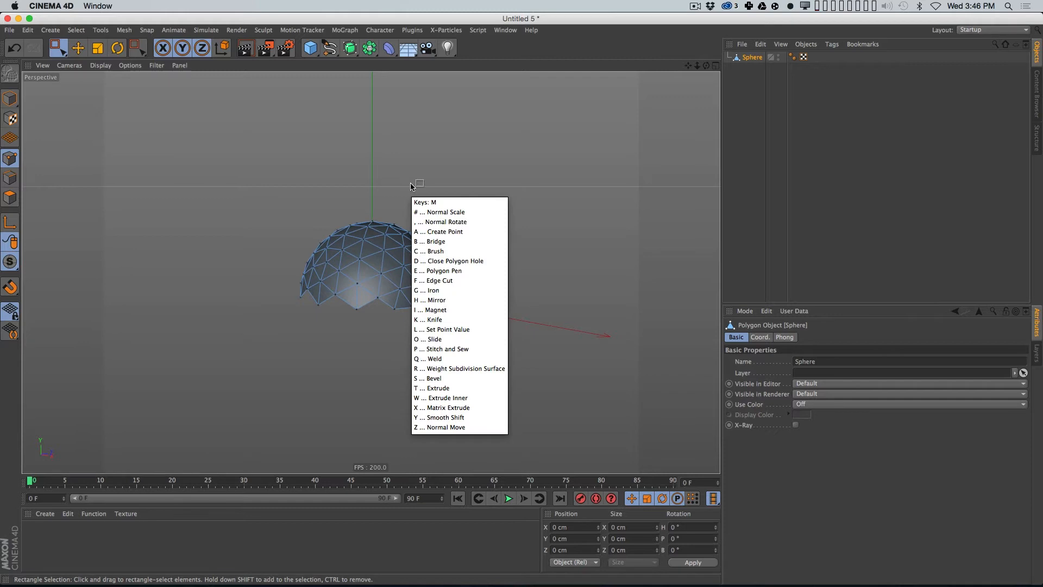
key(c)
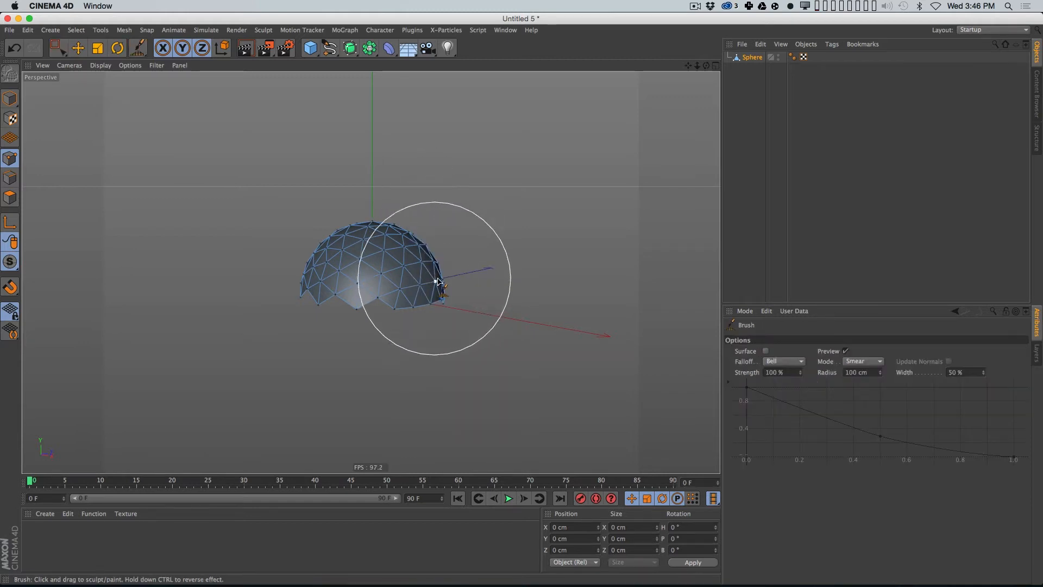
key(m)
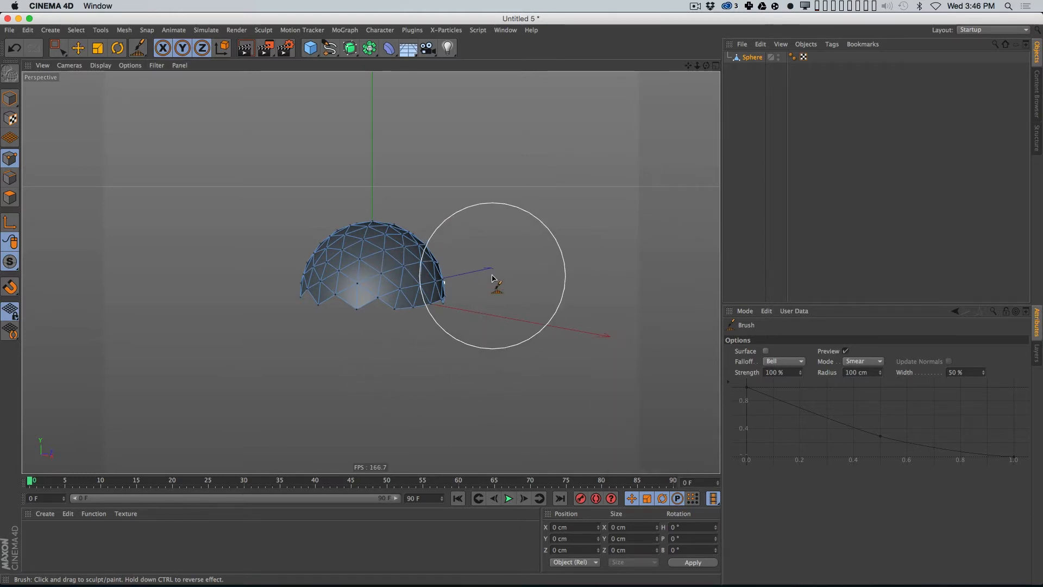
key(m)
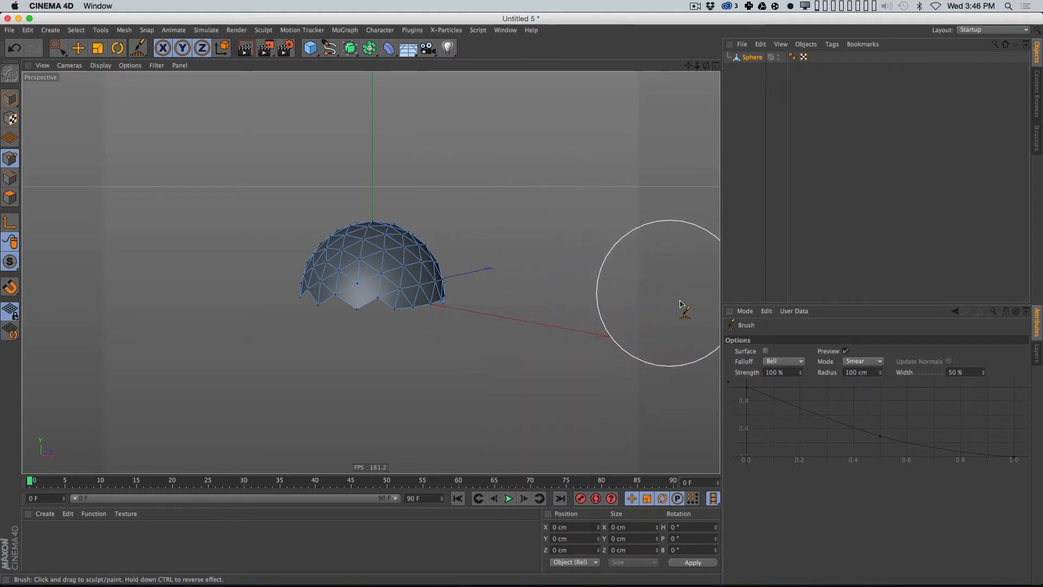
click(874, 373)
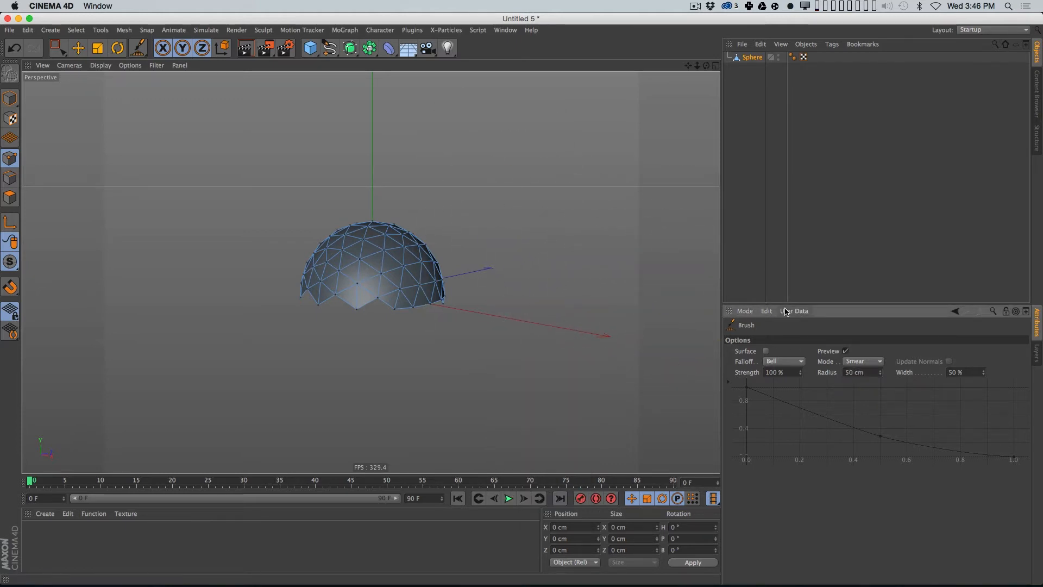
mouse_move(371, 228)
mouse_down()
mouse_move(370, 191)
mouse_move(393, 249)
mouse_move(398, 223)
mouse_move(421, 283)
mouse_up()
Step: Delete the sphere's Phong tag and smear one side of the base outward with the Brush
click(793, 57)
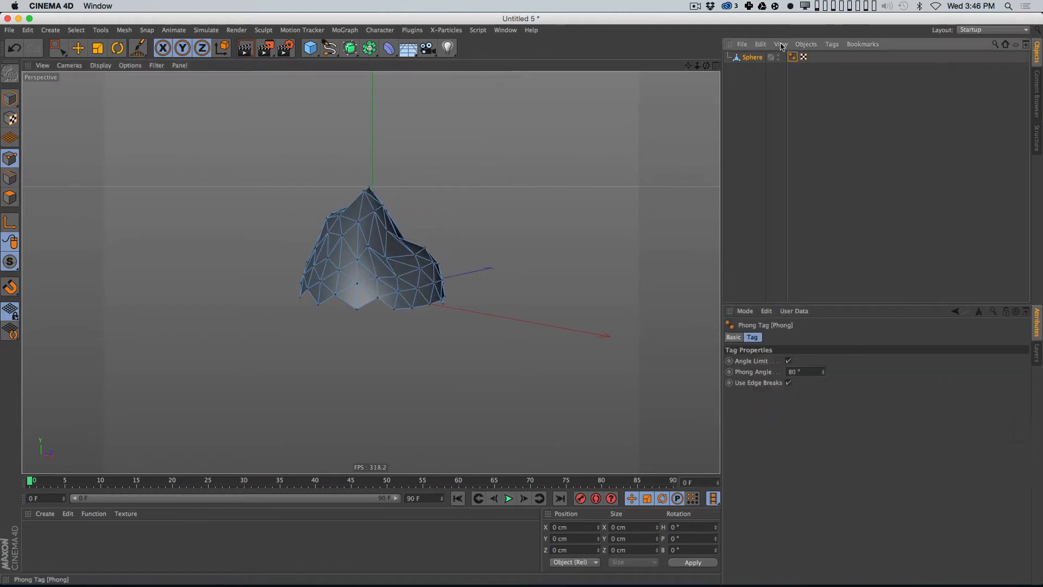
key(Delete)
drag(307, 259, 290, 289)
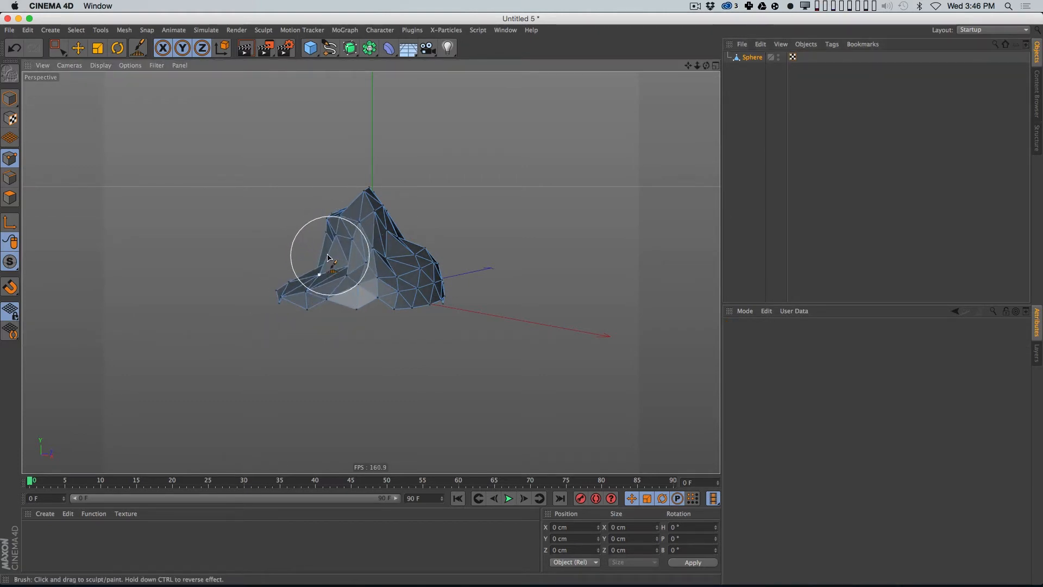
Step: Smear the peak and flanks with the Brush from several angles to make the rock's silhouette more irregular
mouse_move(328, 256)
alt+mouse_down()
mouse_move(425, 274)
mouse_move(365, 251)
alt+mouse_up()
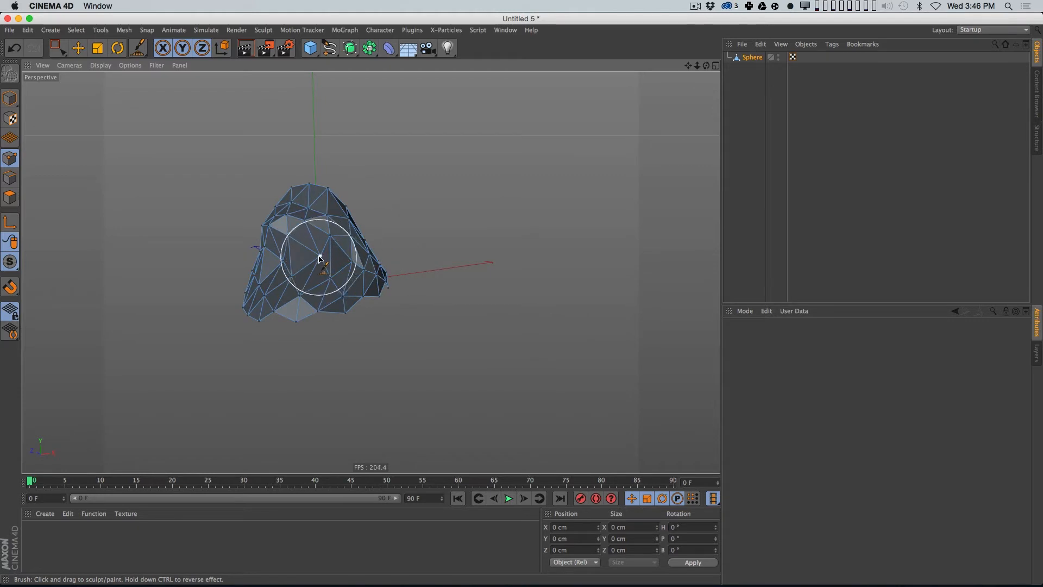
alt+drag(298, 262, 323, 263)
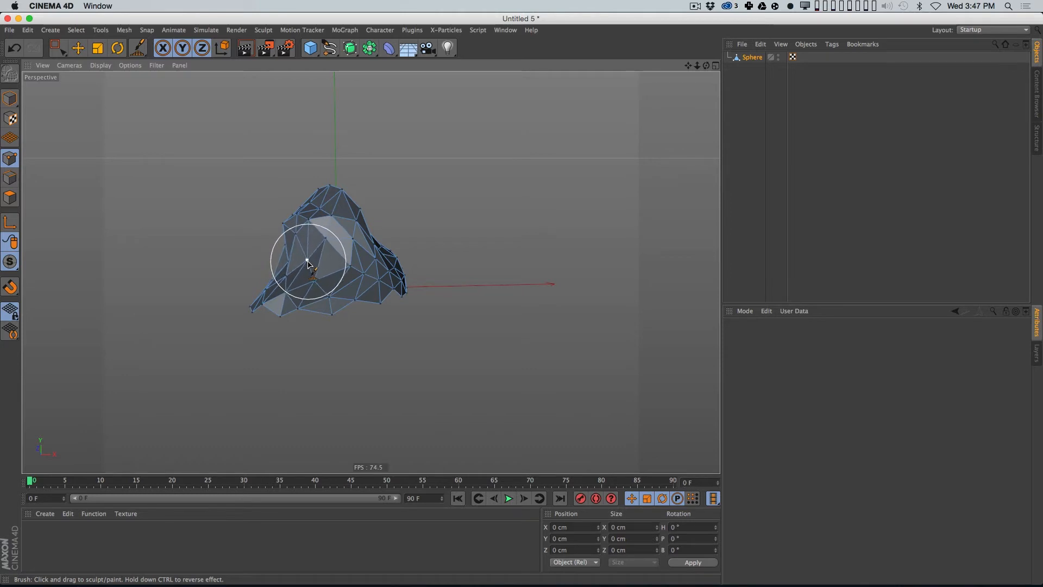
alt+drag(312, 263, 307, 271)
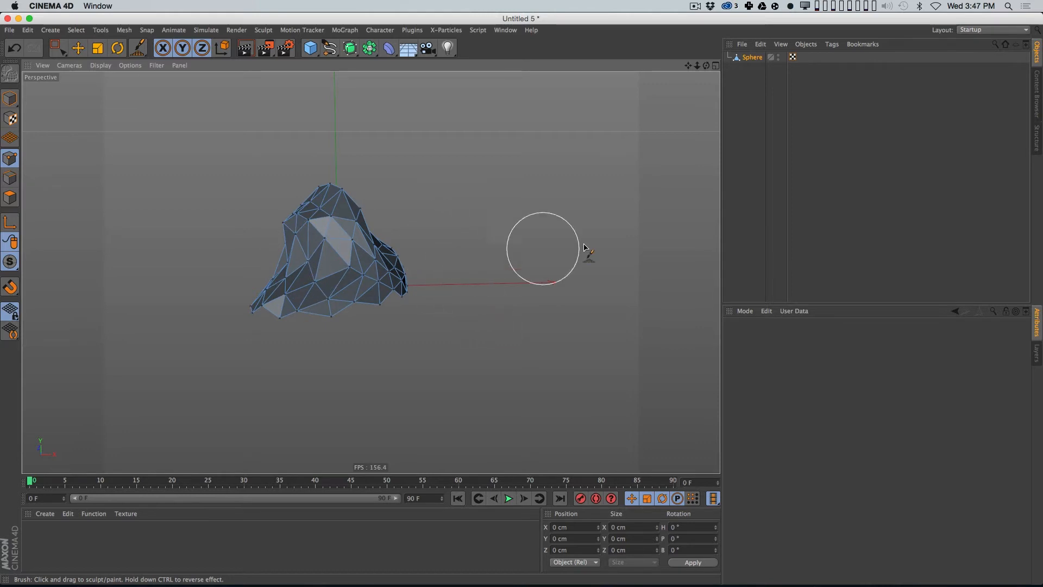
alt+drag(308, 254, 348, 244)
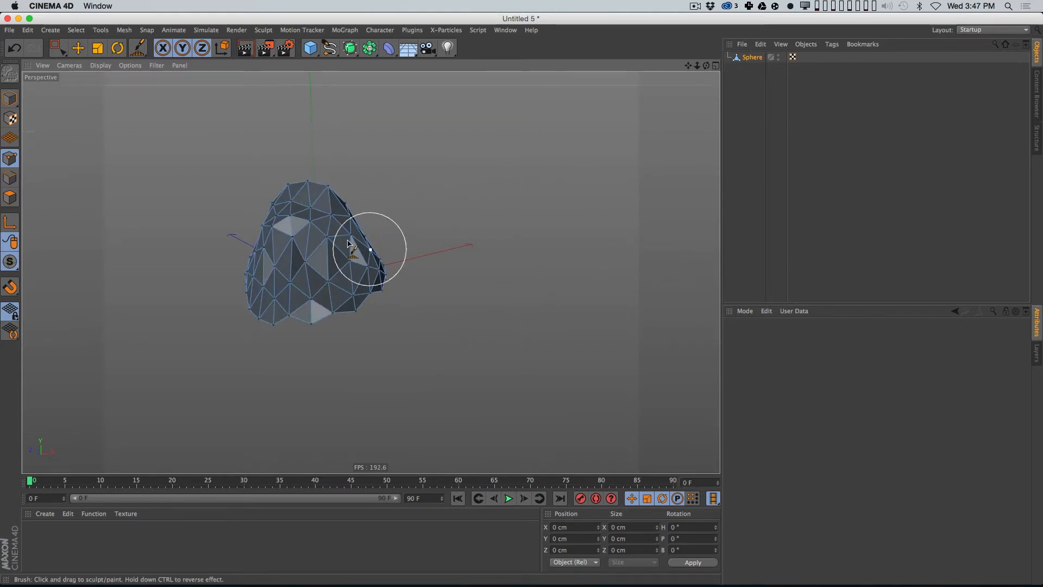
alt+drag(277, 230, 386, 266)
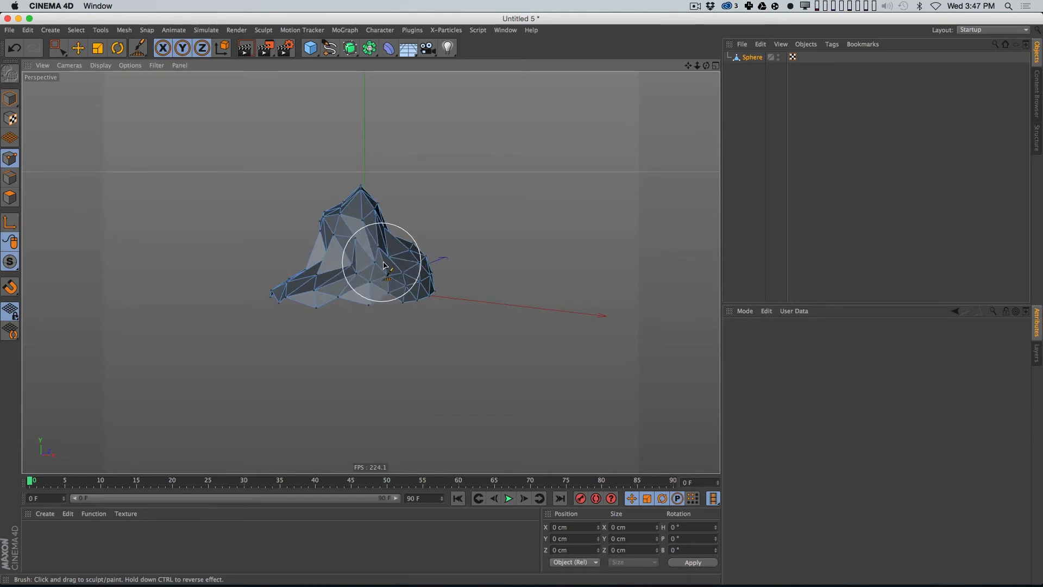
mouse_move(361, 209)
mouse_down()
mouse_move(370, 199)
mouse_move(354, 224)
mouse_move(380, 240)
mouse_up()
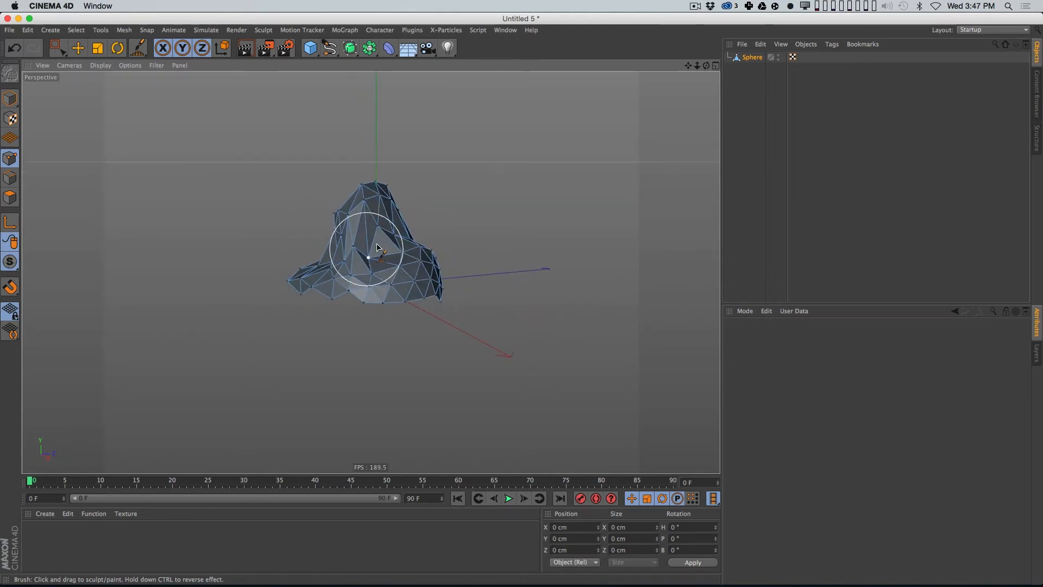
mouse_move(440, 279)
mouse_down()
mouse_move(448, 304)
mouse_move(450, 280)
mouse_move(438, 275)
mouse_move(343, 283)
mouse_move(308, 221)
mouse_up()
alt+drag(295, 260, 317, 260)
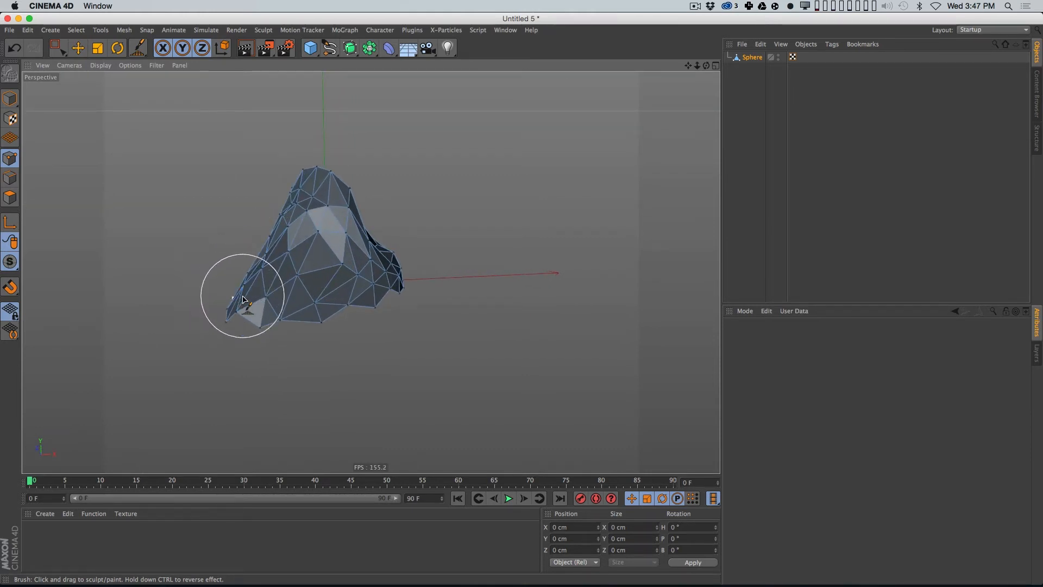
Step: Continue smearing the rock's sides with the Brush, flaring the base outward and roughening the upper slope
alt+drag(241, 297, 212, 275)
mouse_move(282, 283)
alt+mouse_down()
mouse_move(321, 223)
mouse_move(336, 228)
mouse_move(337, 251)
alt+mouse_up()
alt+right_drag(314, 247, 348, 222)
mouse_move(333, 242)
mouse_down()
mouse_move(357, 238)
mouse_move(263, 236)
mouse_move(277, 249)
mouse_move(360, 264)
mouse_move(367, 238)
mouse_up()
mouse_move(329, 199)
alt+mouse_down()
mouse_move(340, 200)
mouse_move(364, 159)
alt+mouse_up()
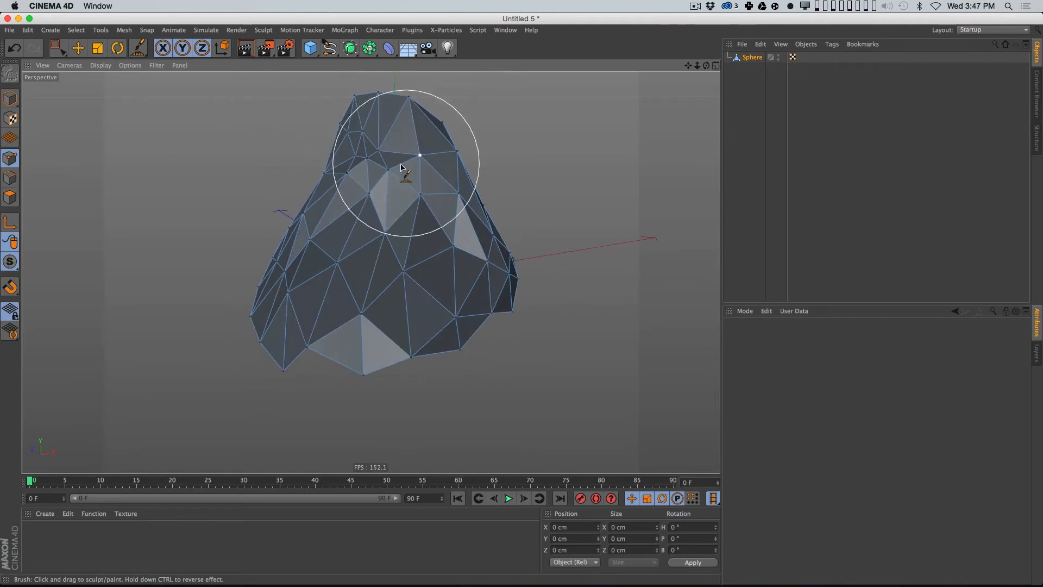
alt+drag(412, 174, 375, 187)
alt+drag(438, 185, 433, 252)
scroll(429, 209, down, 5)
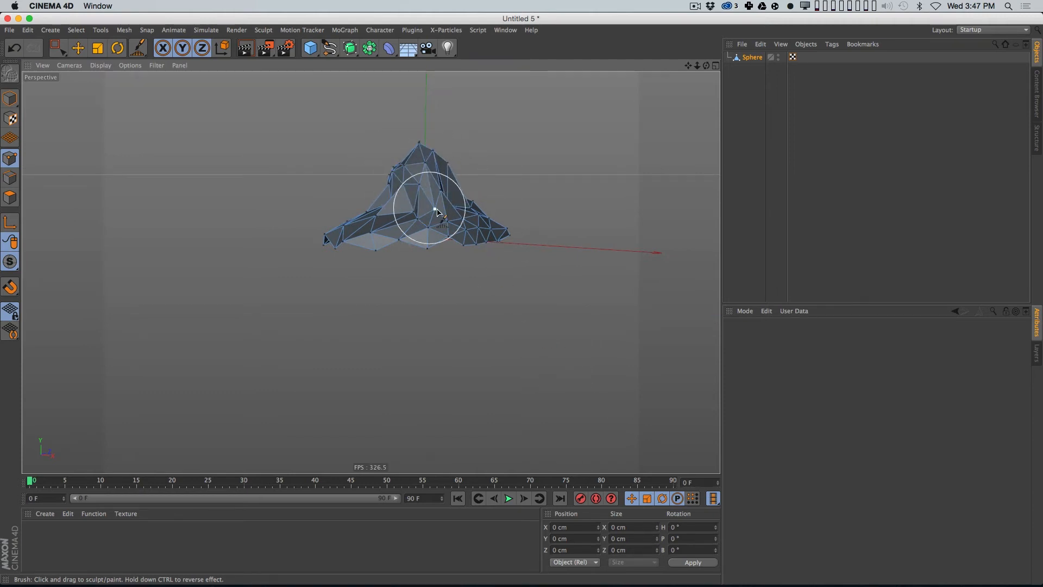
Step: Render the perspective view to examine the rock's faceted shading
key(super+r)
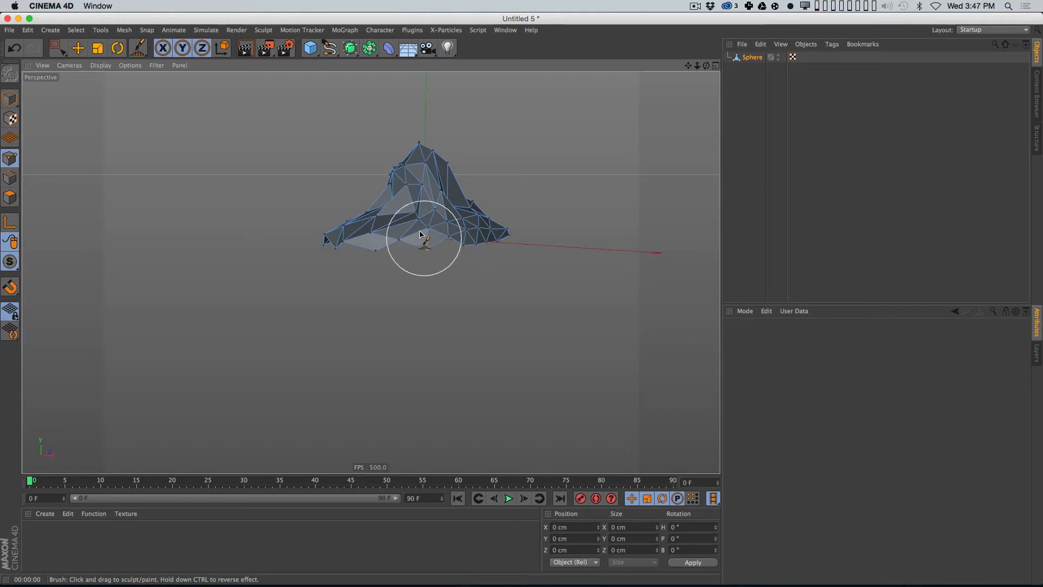
scroll(380, 204, up, 4)
mouse_move(384, 205)
alt+mouse_down()
mouse_move(431, 222)
mouse_move(394, 214)
alt+mouse_up()
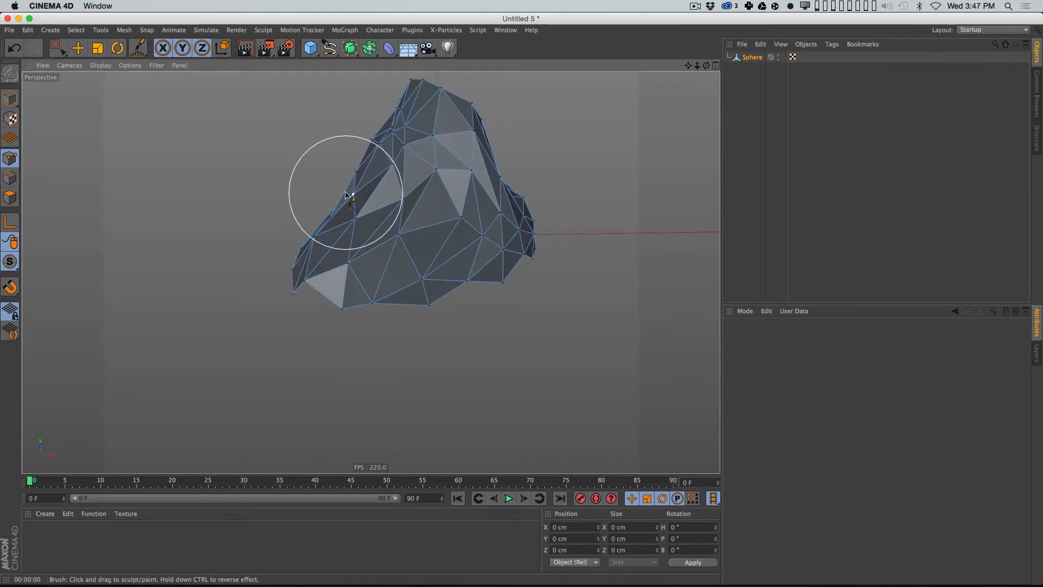
key(k)
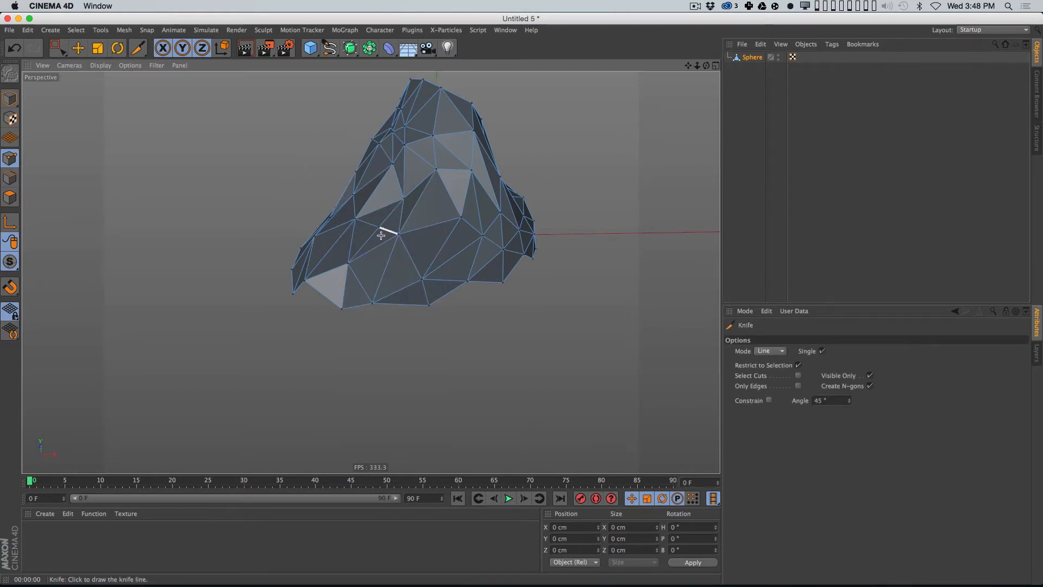
key(0)
key(9)
key(m)
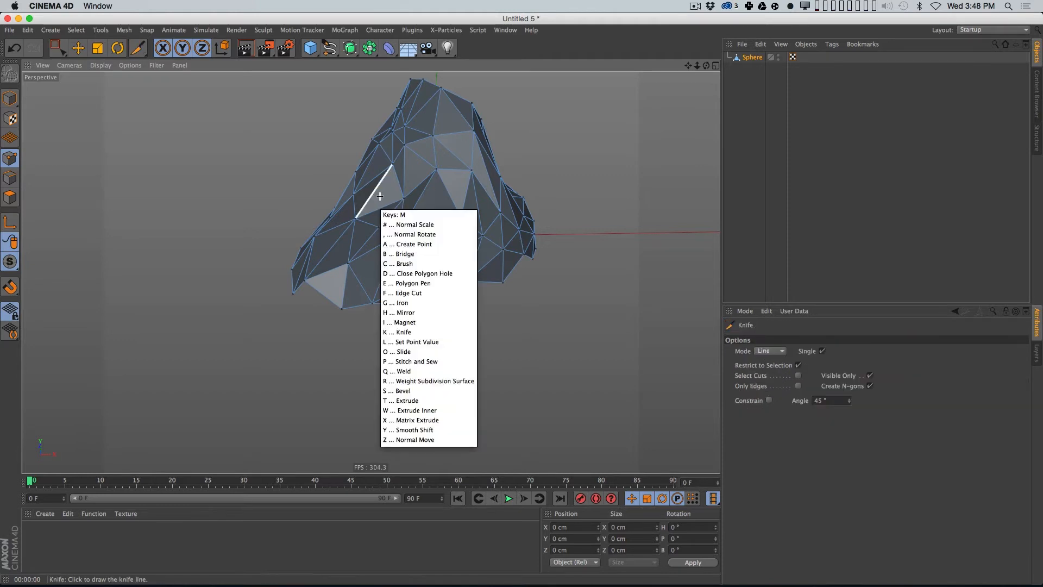
key(c)
mouse_move(377, 196)
alt+mouse_down()
mouse_move(342, 185)
mouse_move(365, 218)
mouse_move(391, 202)
mouse_move(447, 204)
alt+mouse_up()
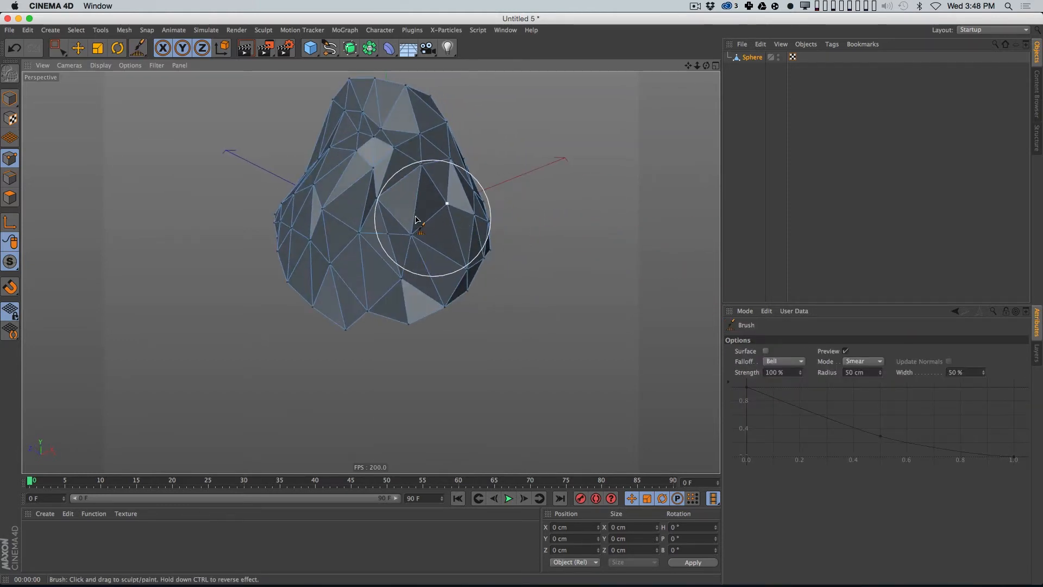
scroll(383, 220, up, 3)
alt+middle_drag(389, 206, 442, 230)
alt+drag(410, 207, 347, 216)
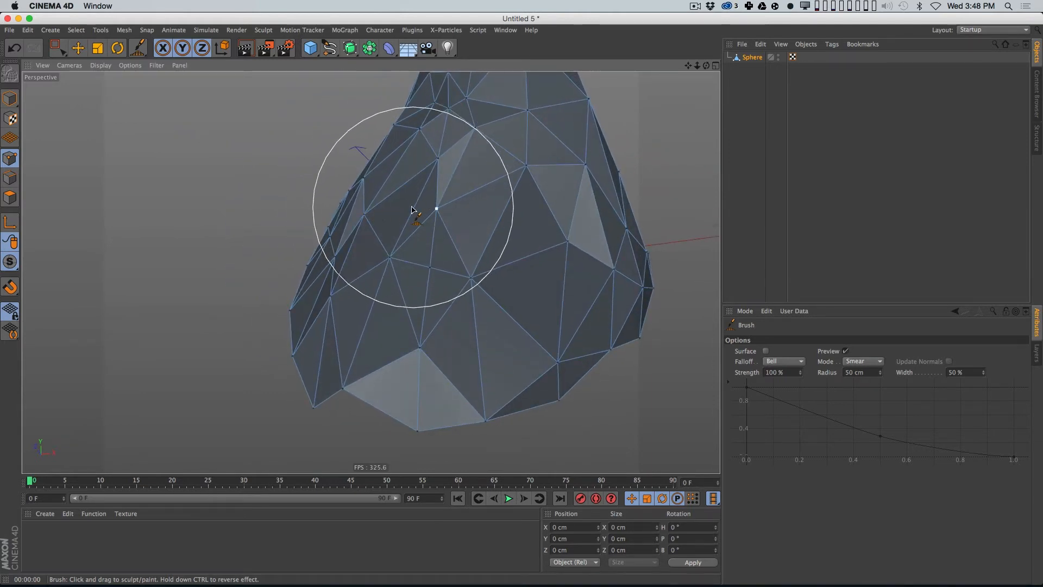
Step: Select a single edge in the middle of the rock's flank in edge mode using Live Selection
key(m)
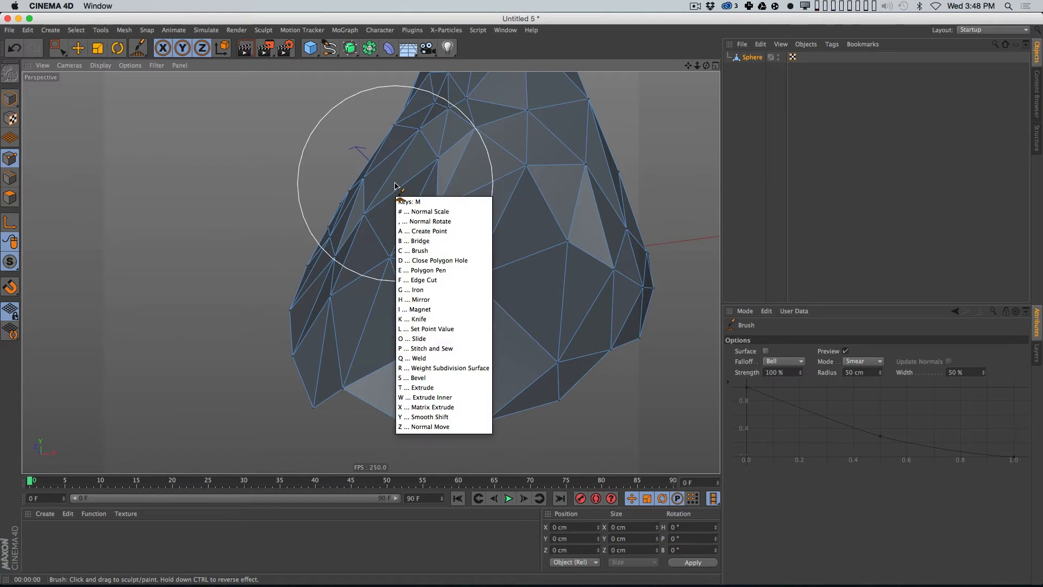
key(f)
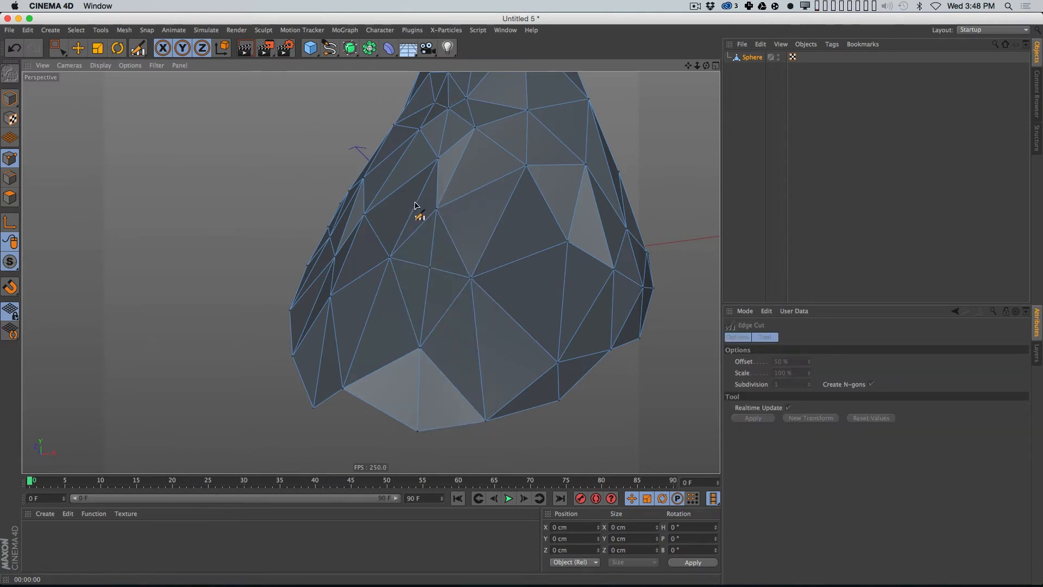
click(10, 178)
key(ctrl+a)
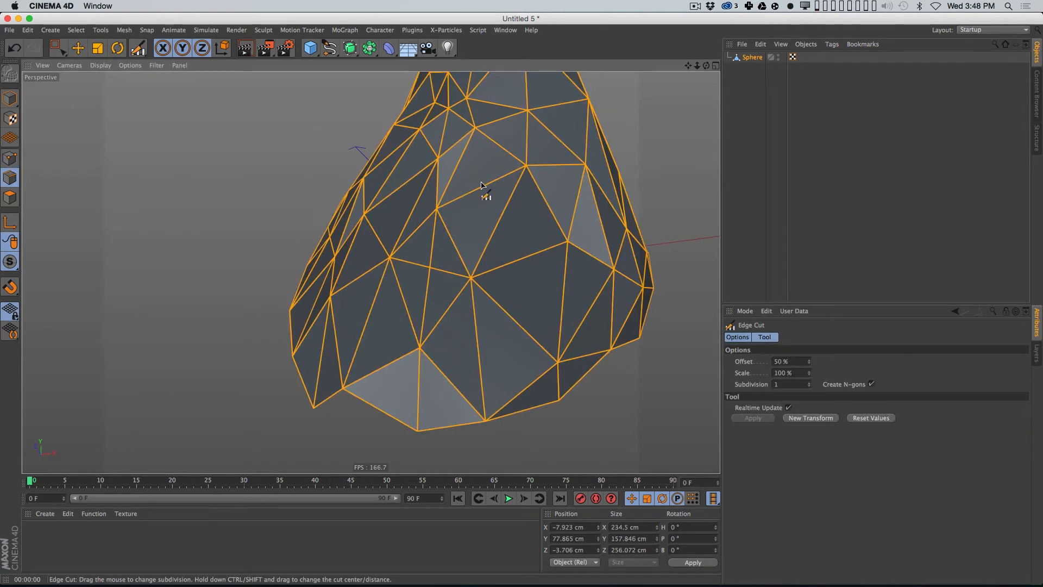
key(0)
click(57, 47)
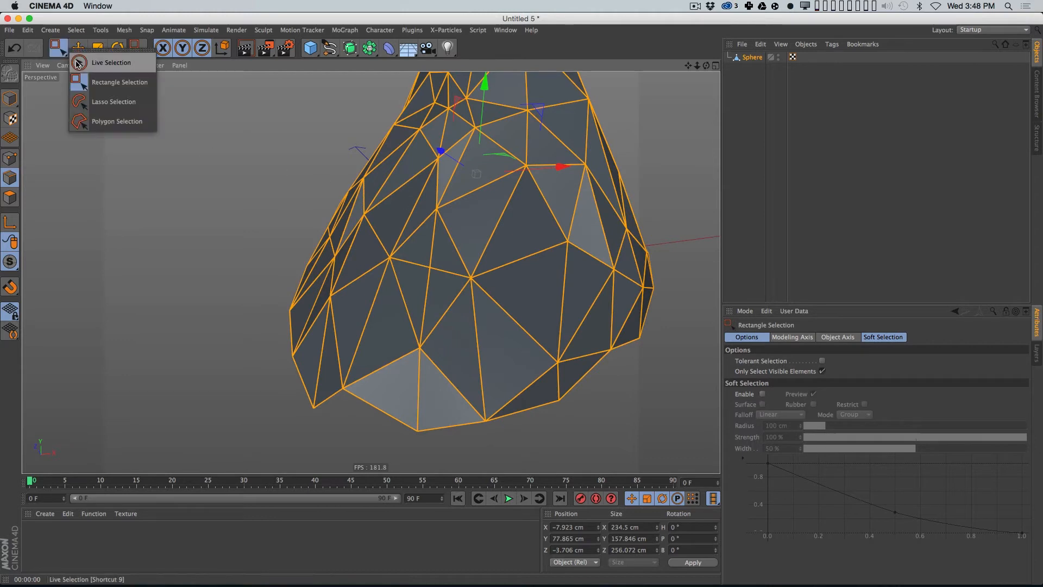
click(103, 59)
click(414, 208)
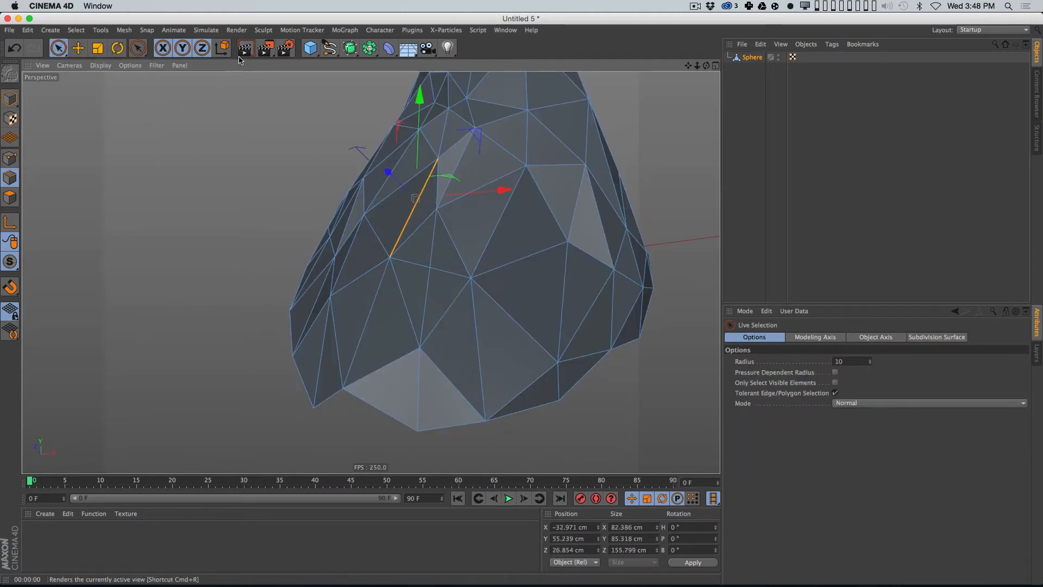
Step: Try an Edge Cut with 2 subdivisions on the selected flank edge
key(m)
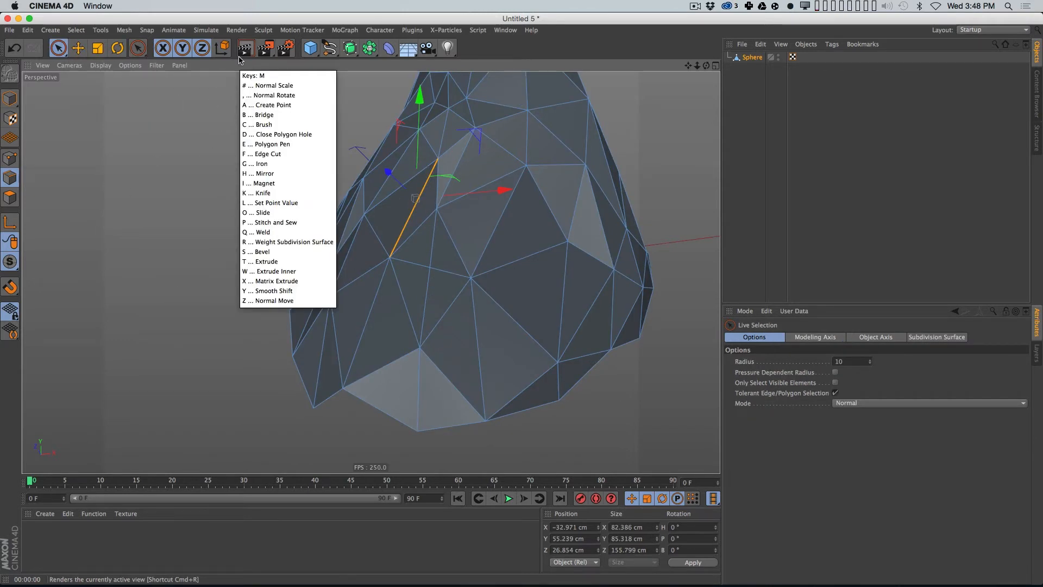
key(f)
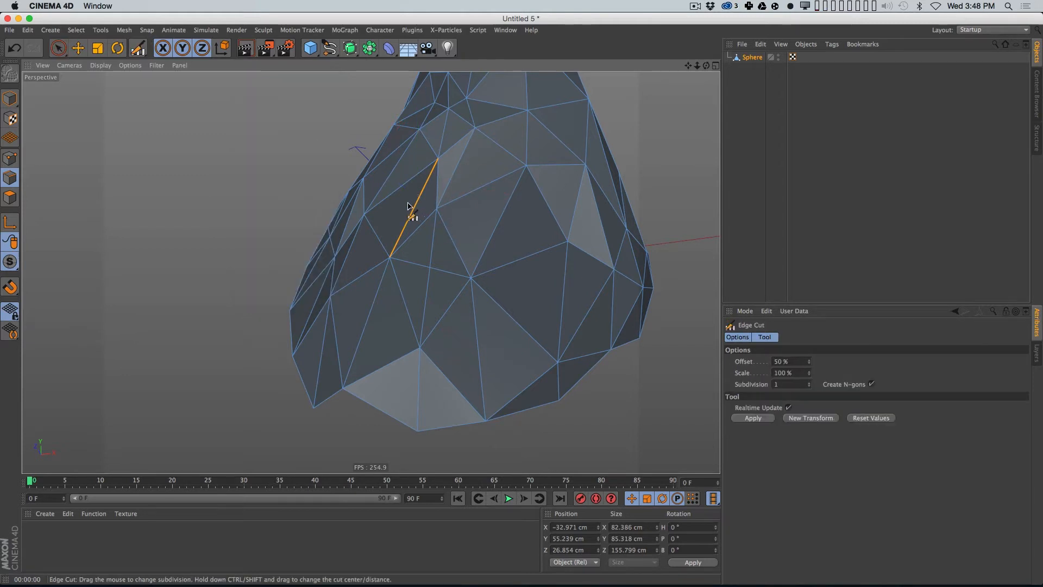
key(super+z)
click(9, 158)
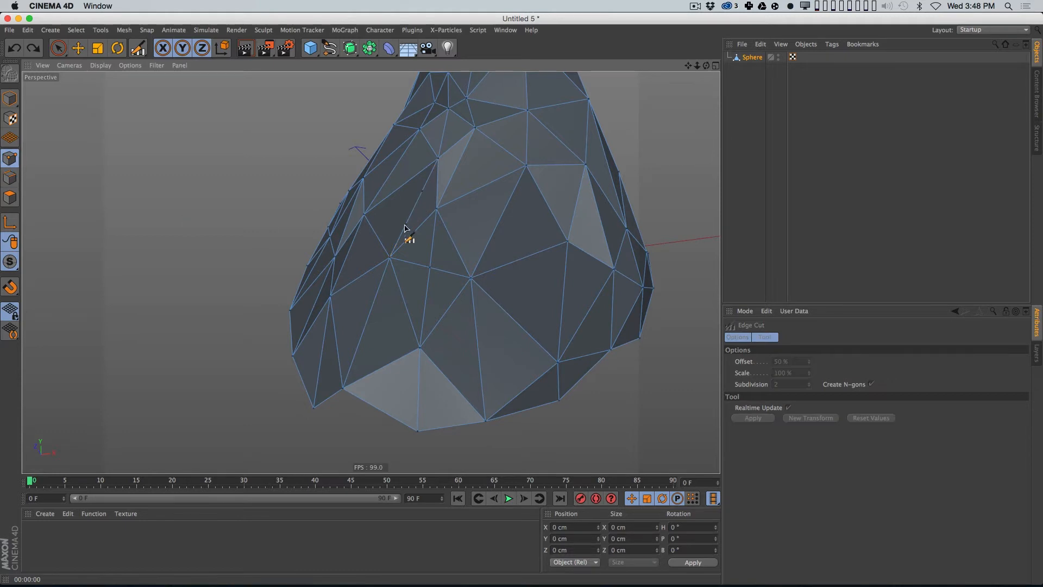
key(space)
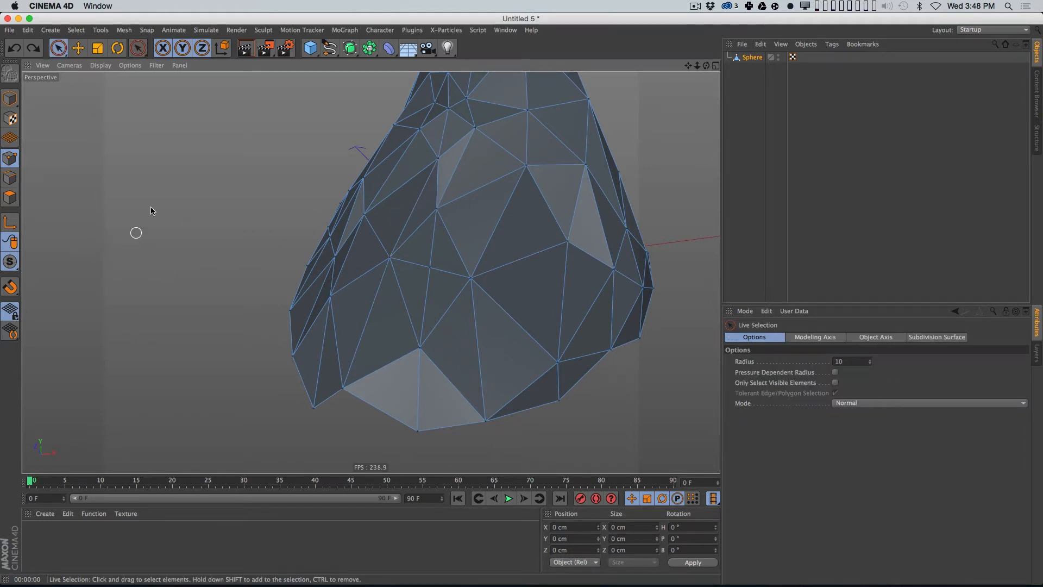
Step: Cut the selected flank edge with Edge Cut at 50% offset and 1 subdivision
click(9, 177)
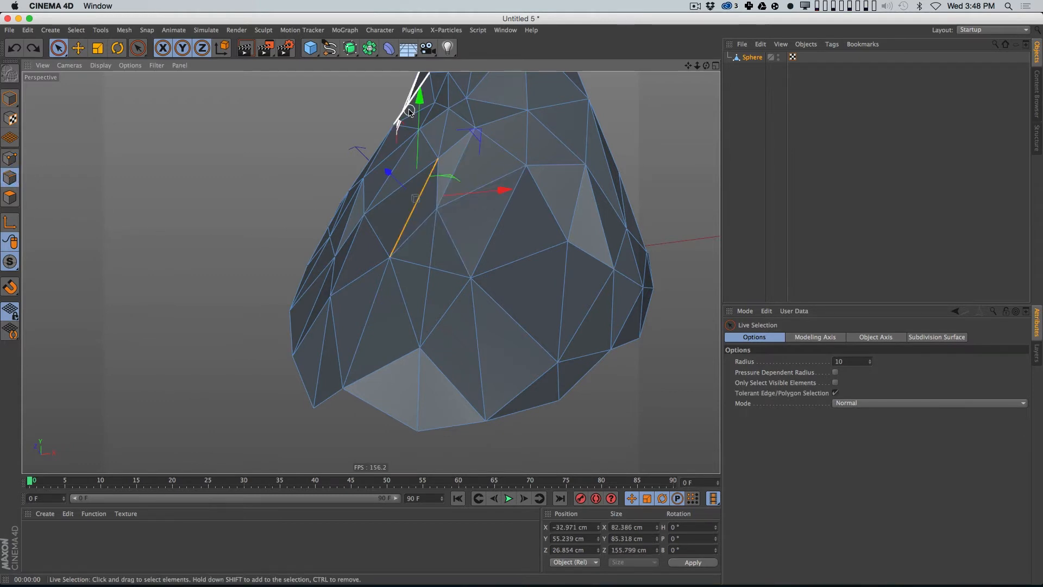
key(m)
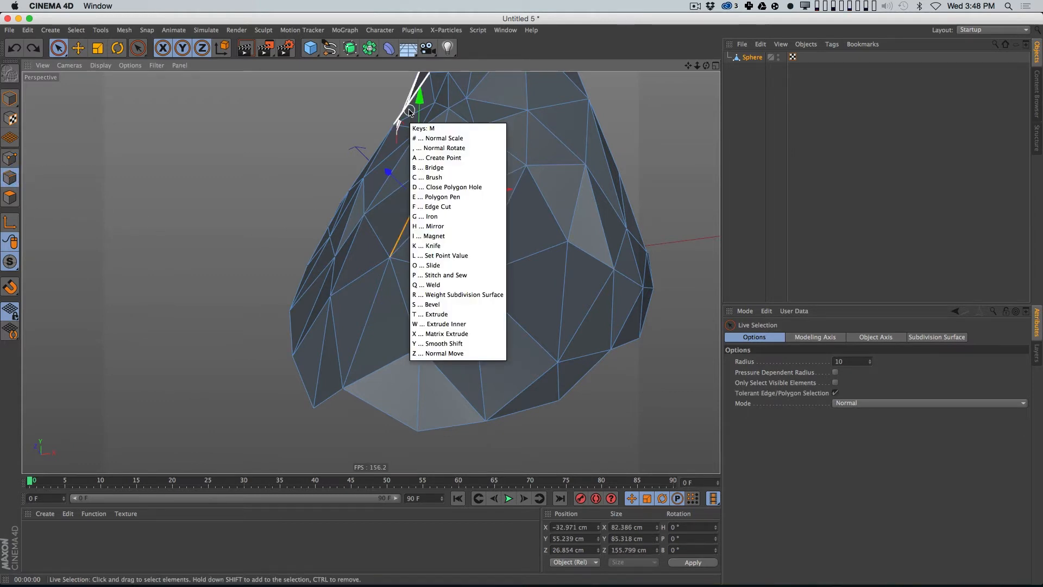
key(f)
drag(390, 205, 398, 211)
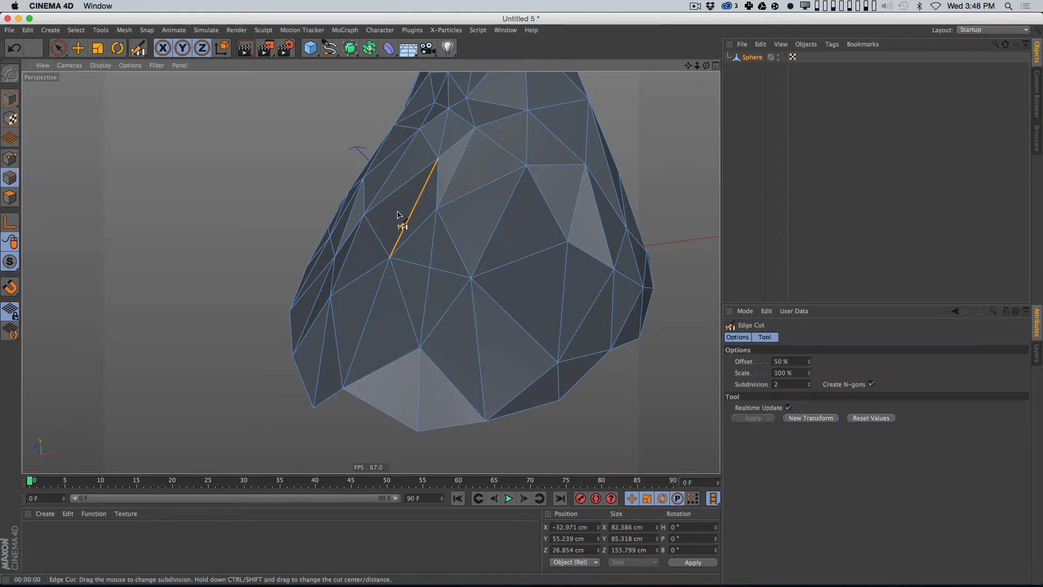
click(810, 386)
click(427, 211)
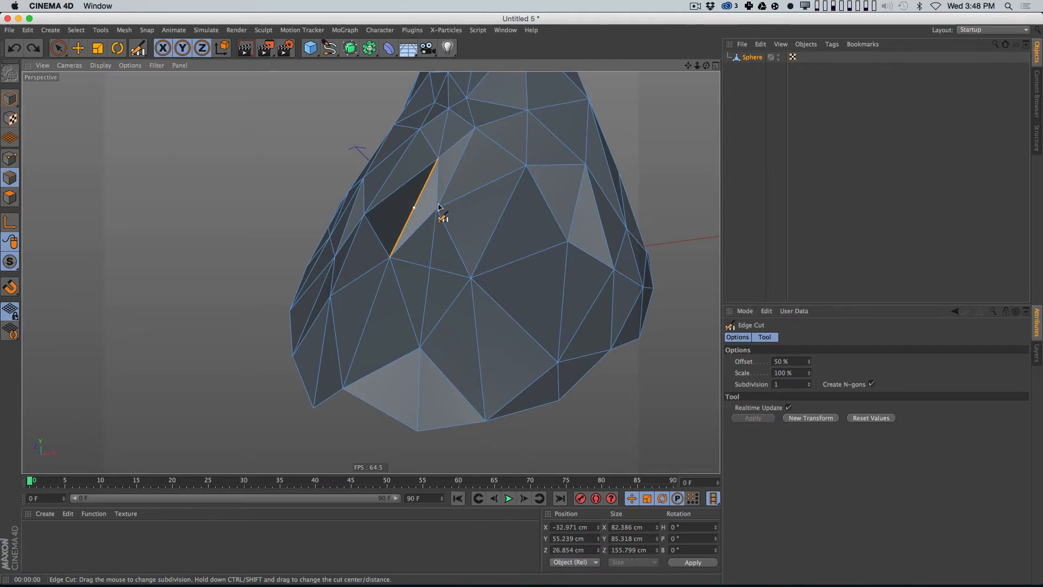
Step: Select the cut edge's new midpoint in point mode and pull it away from the edge
click(9, 158)
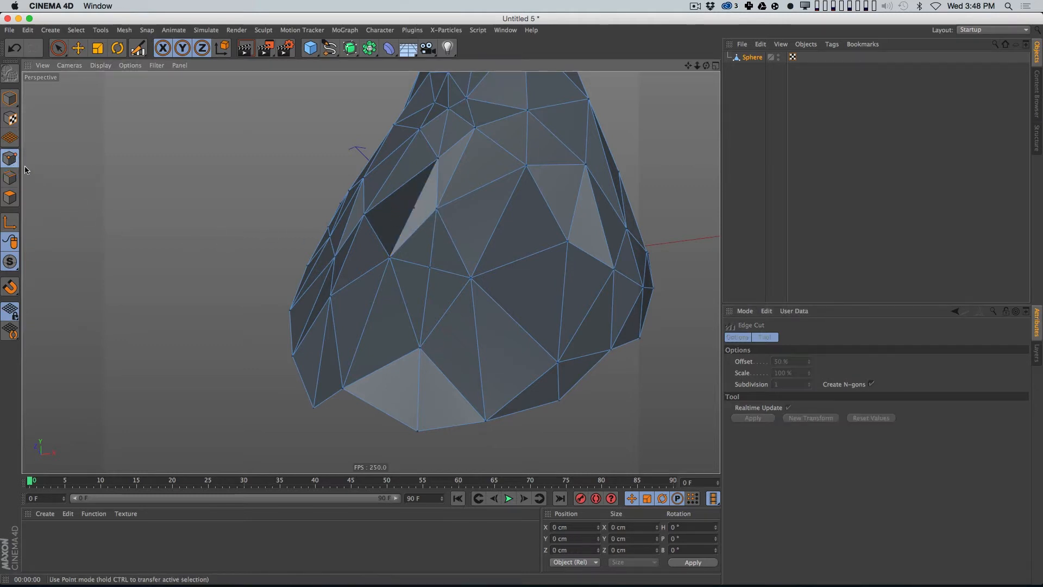
key(space)
click(415, 208)
alt+drag(402, 238, 345, 229)
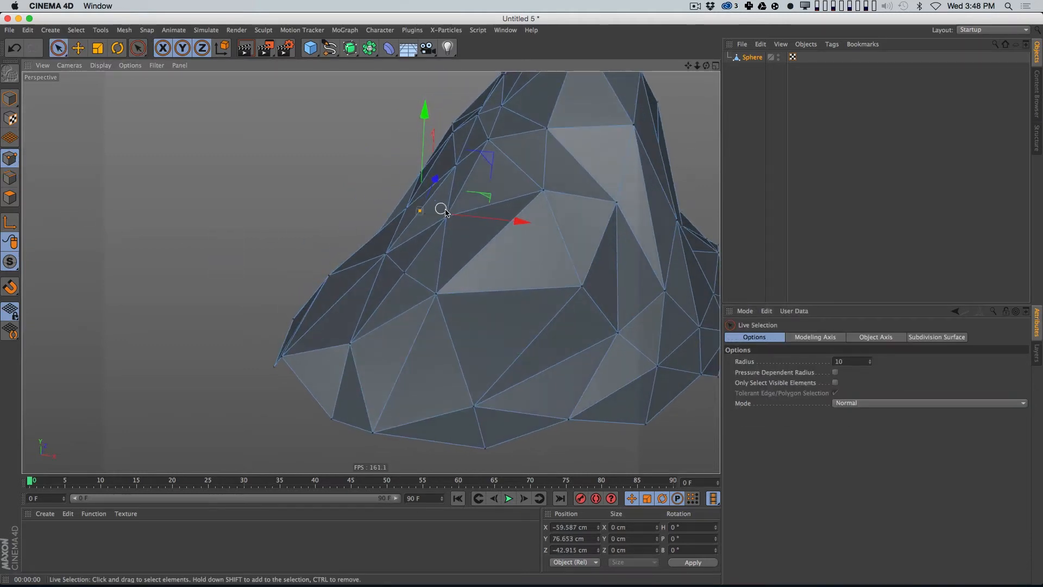
click(424, 183)
click(419, 212)
mouse_move(449, 222)
mouse_down()
mouse_move(467, 221)
mouse_move(456, 221)
mouse_up()
Step: Raise the new midpoint and shift it sideways to deform the faces around it
alt+drag(422, 238, 435, 257)
click(429, 218)
click(433, 212)
click(420, 214)
drag(426, 186, 427, 168)
drag(454, 201, 423, 217)
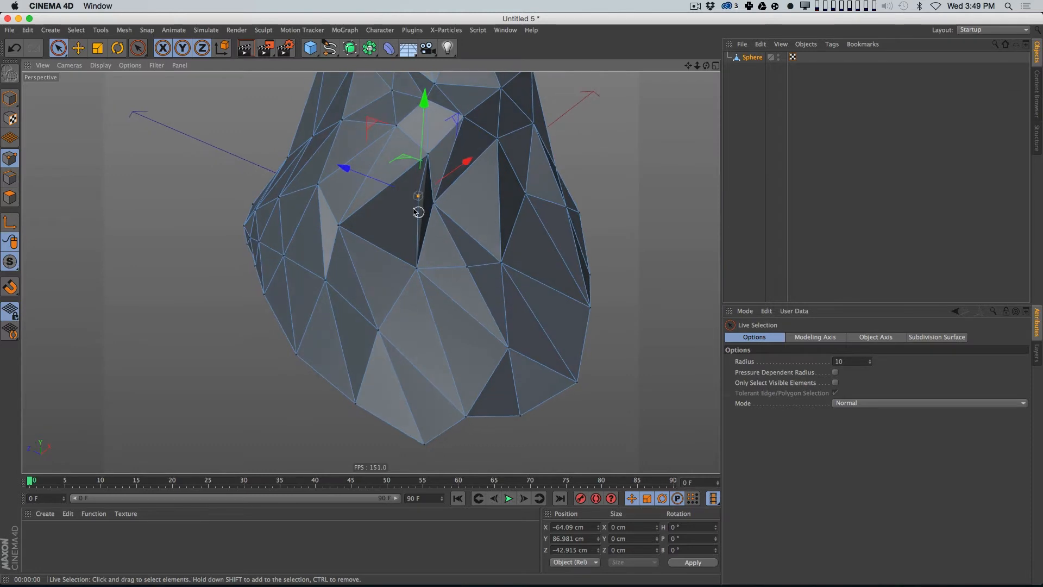
drag(389, 186, 409, 176)
mouse_move(439, 220)
alt+mouse_down()
mouse_move(360, 193)
mouse_move(438, 235)
mouse_move(426, 272)
mouse_move(444, 217)
mouse_move(401, 203)
mouse_move(407, 158)
mouse_move(499, 196)
mouse_move(463, 199)
mouse_move(456, 231)
alt+mouse_up()
Step: Try to delete the added midpoint and undo the deletion
click(421, 194)
key(Delete)
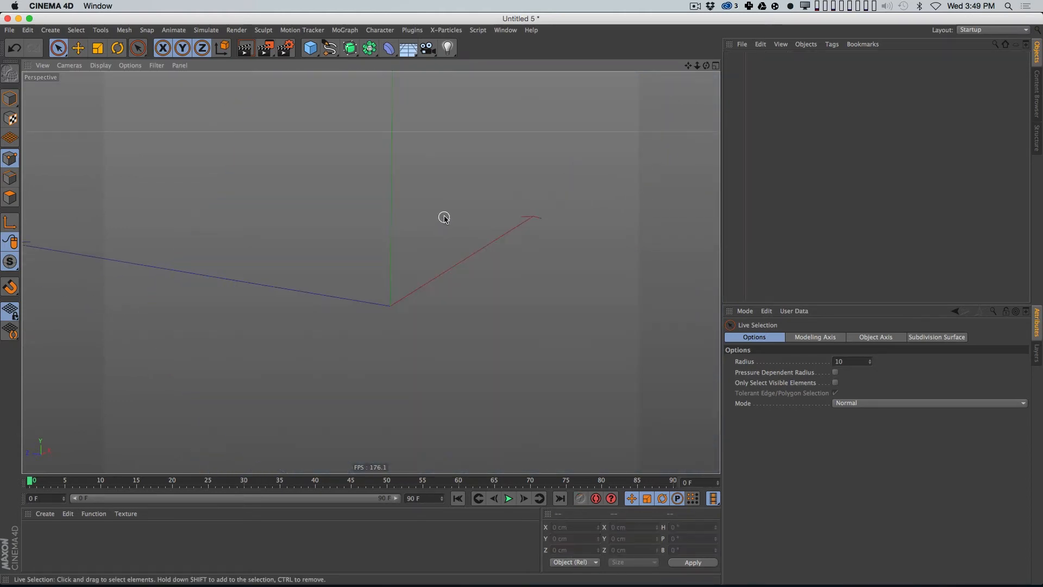
key(super+z)
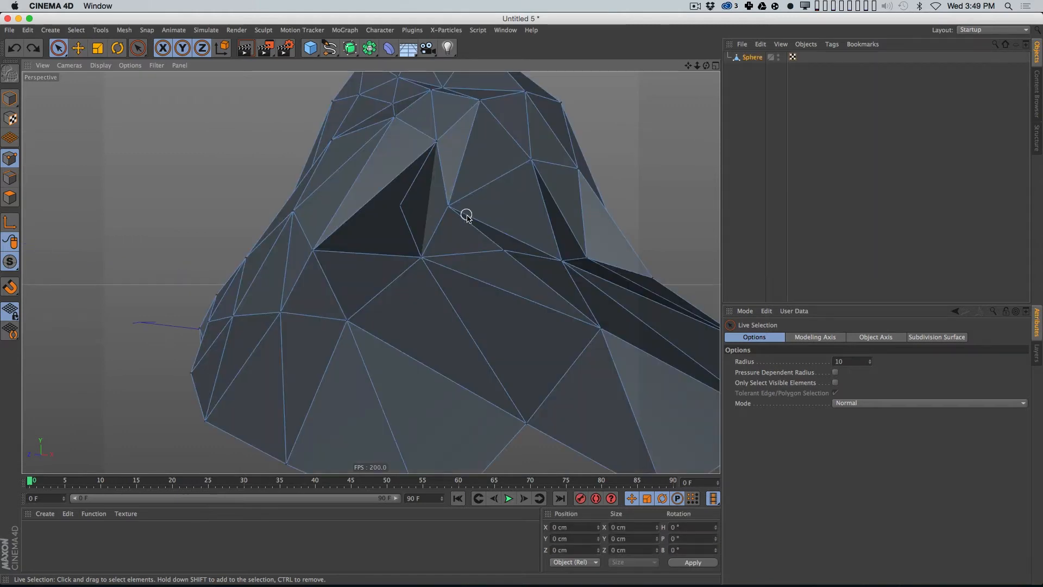
Step: Undo the recent midpoint moves, the edge cut and the earlier deformation on the sphere's flank
key(super+z)
key(super+z)
key(super+z)
key(super+z)
key(super+z)
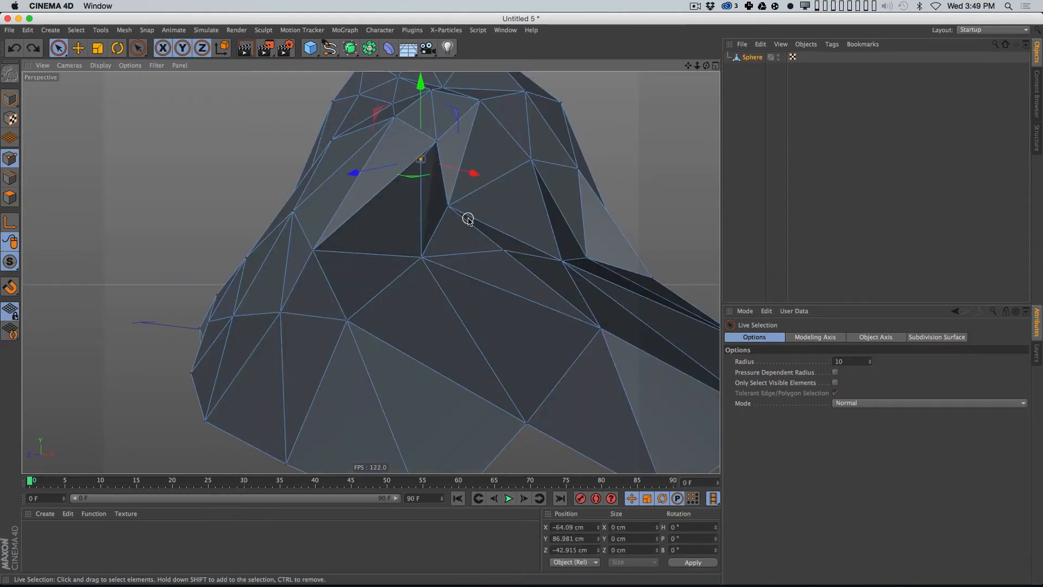
key(super+z)
alt+drag(459, 238, 387, 284)
key(super+z)
key(super+z)
key(super+z)
key(super+z)
key(super+z)
key(super+z)
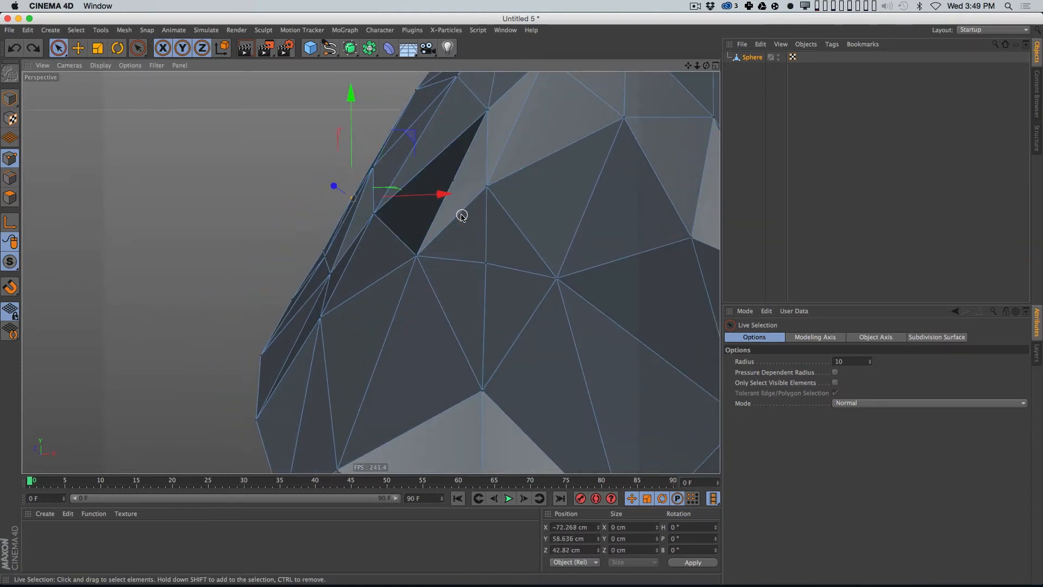
key(super+z)
alt+drag(466, 207, 455, 258)
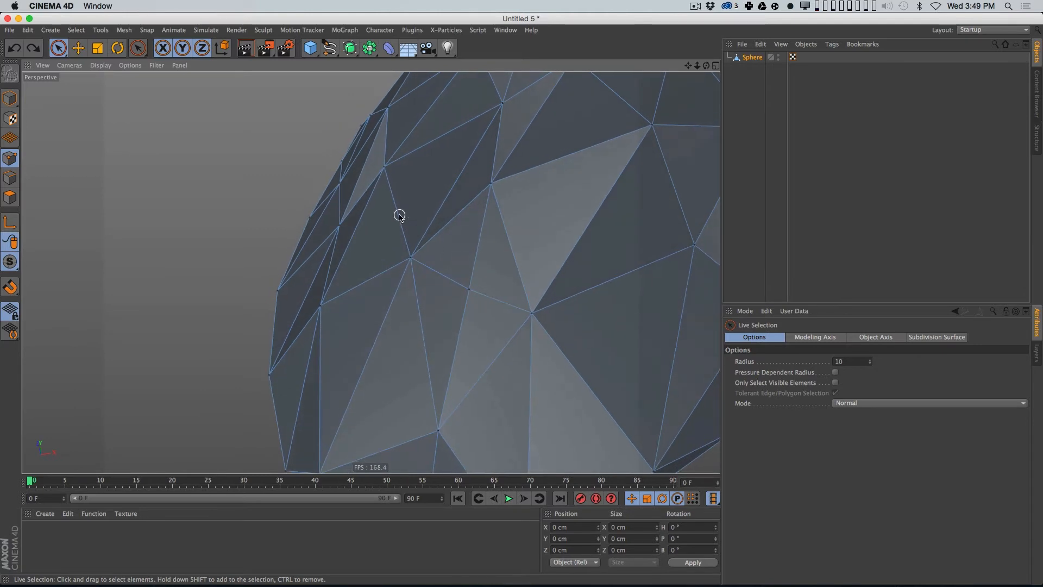
Step: Select a narrow triangle on the flank and cut it with the Knife from its corner to the opposite edge
key(k)
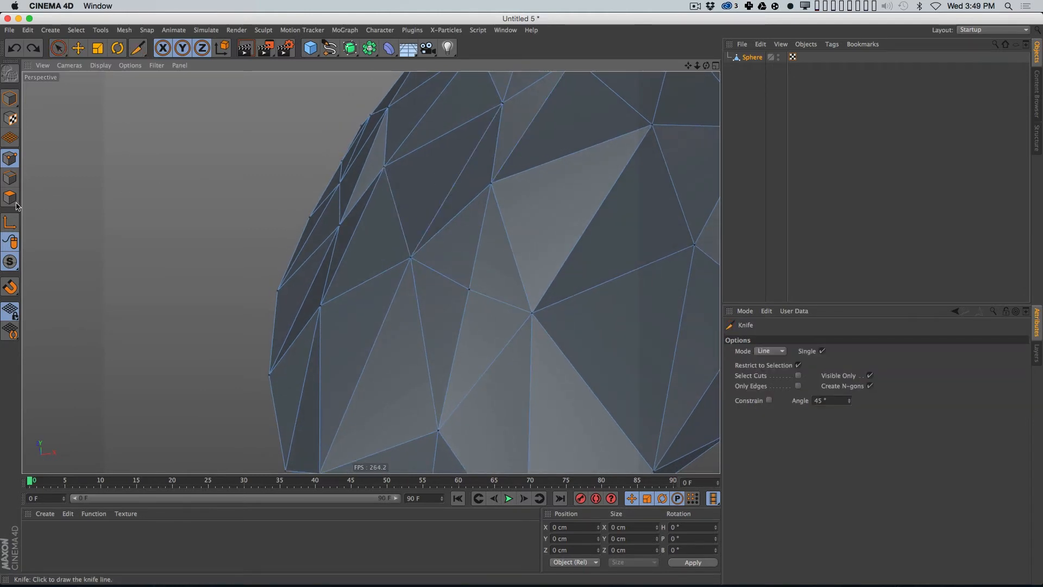
click(13, 200)
click(470, 181)
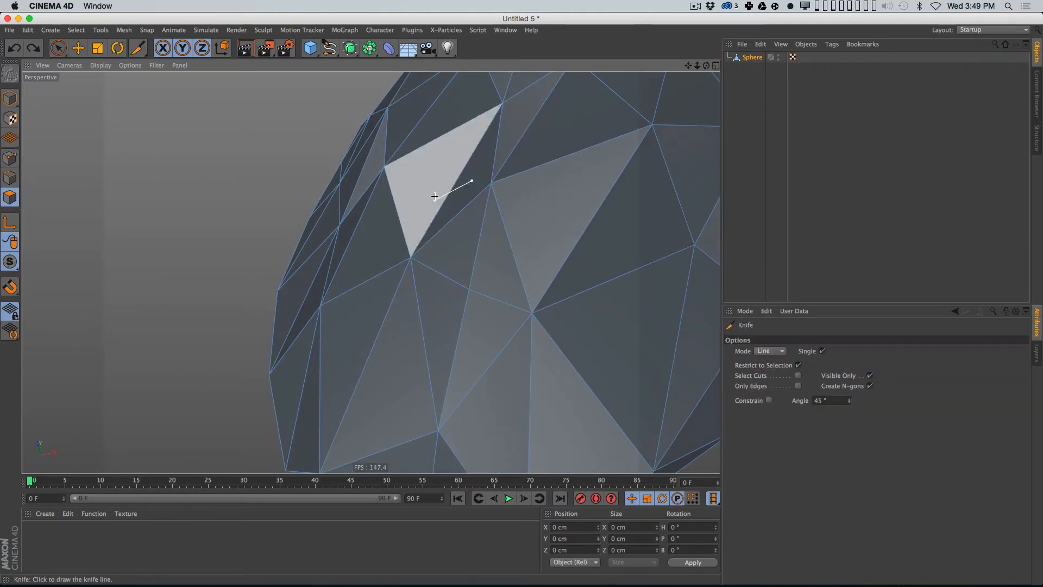
key(space)
click(471, 180)
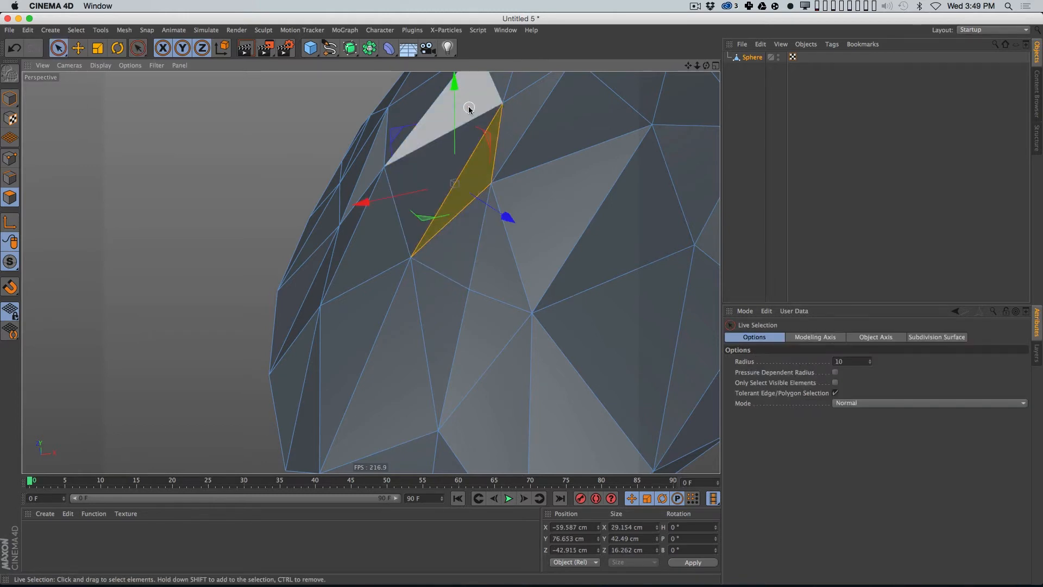
key(space)
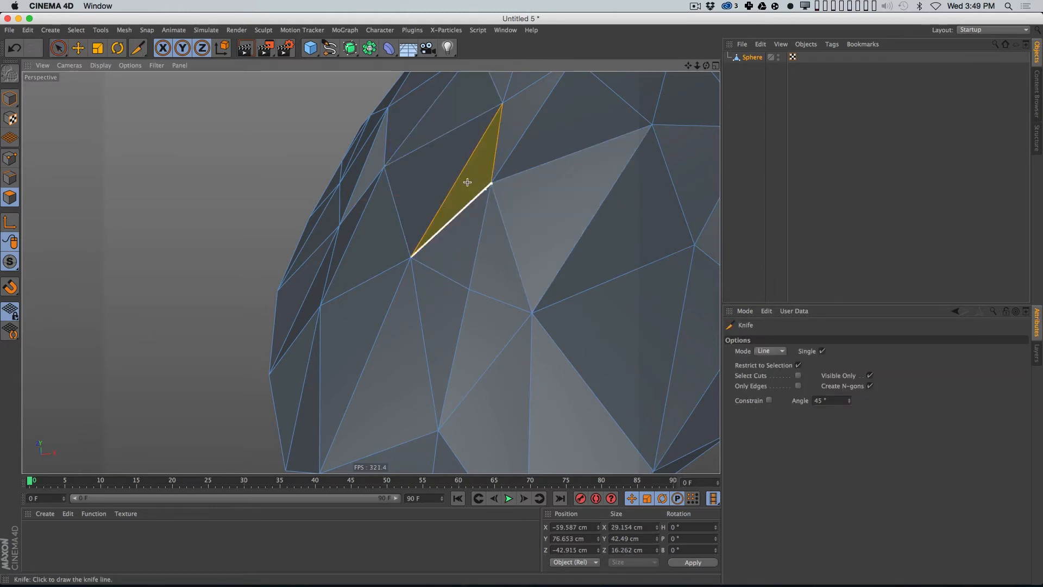
drag(476, 183, 437, 171)
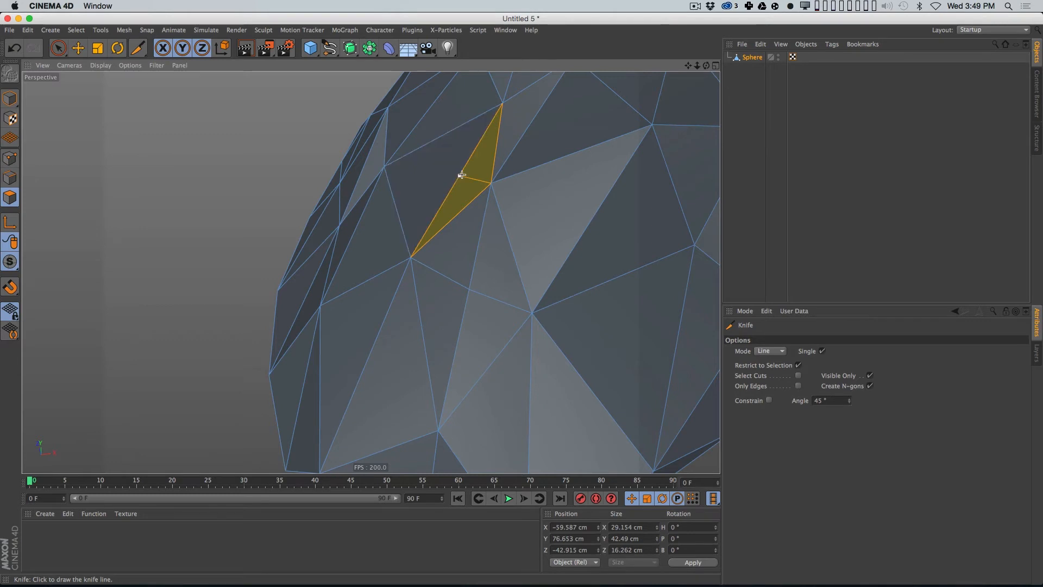
Step: Select the neighbouring triangle and continue the Knife cut from the new edge point to its far corner
key(space)
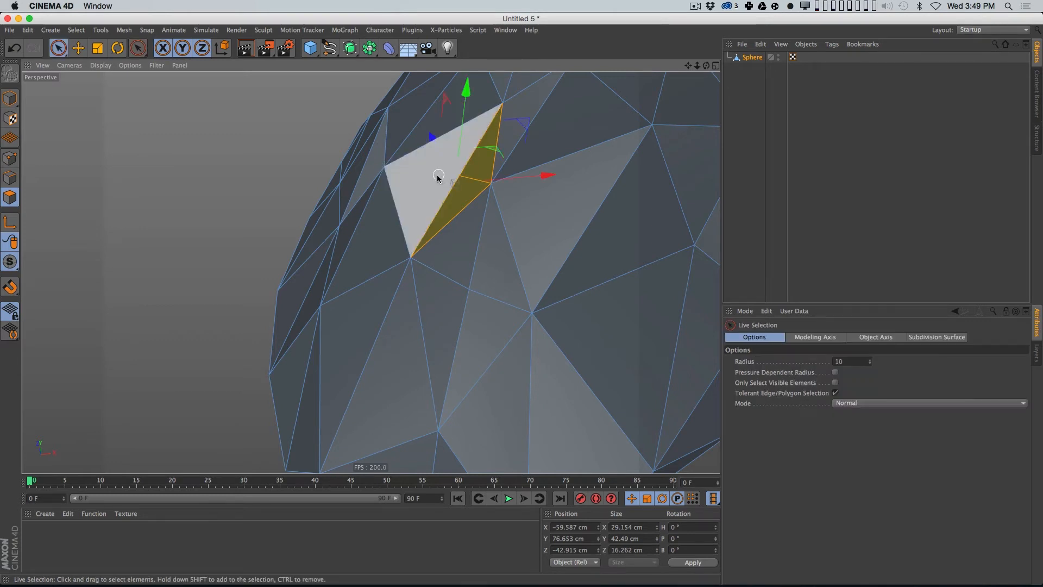
click(418, 190)
key(m)
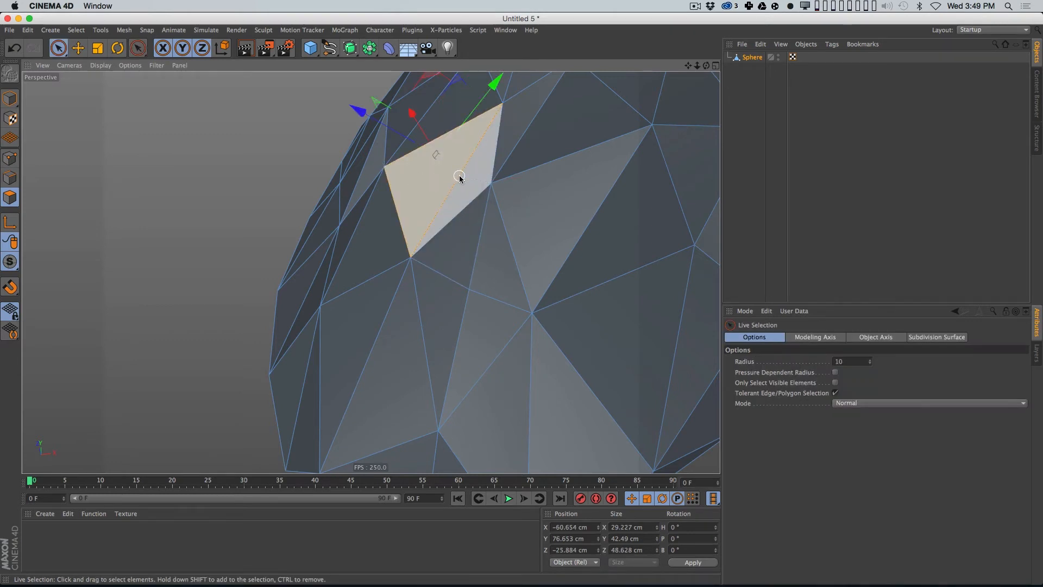
key(k)
click(459, 176)
click(384, 167)
key(space)
mouse_move(421, 184)
mouse_down()
mouse_move(459, 175)
mouse_move(414, 182)
mouse_move(467, 204)
mouse_up()
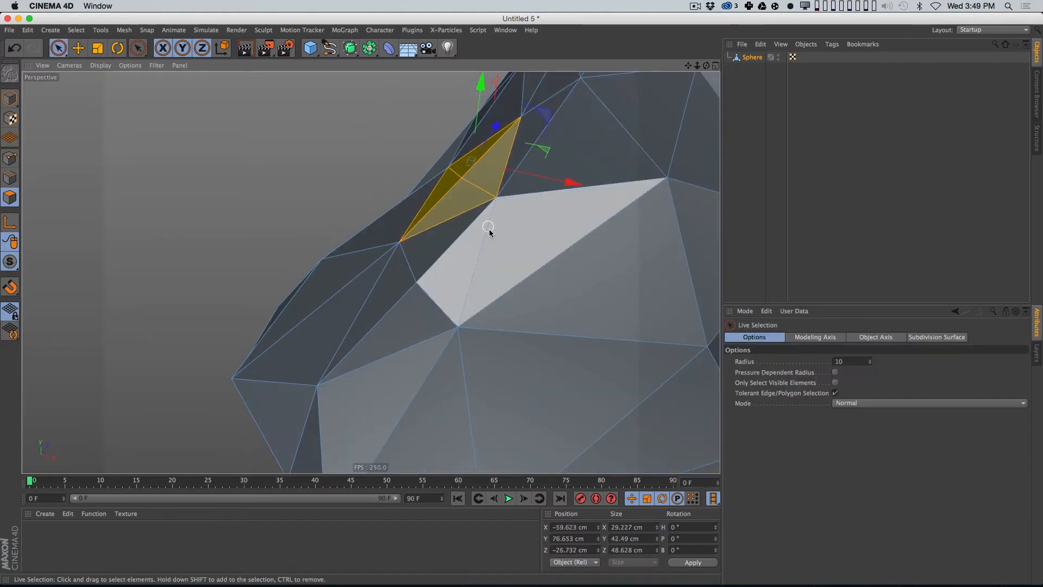
Step: Clear the polygon selection, reselect the Sphere and smear the newly cut faces with the Brush
key(m)
key(c)
alt+right_drag(541, 213, 515, 226)
click(777, 197)
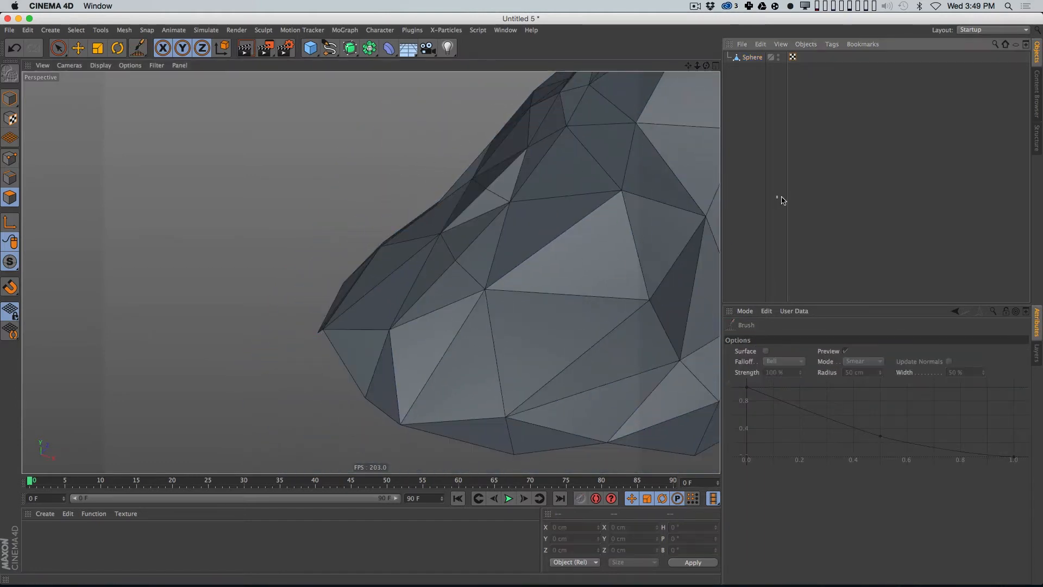
click(751, 57)
key(space)
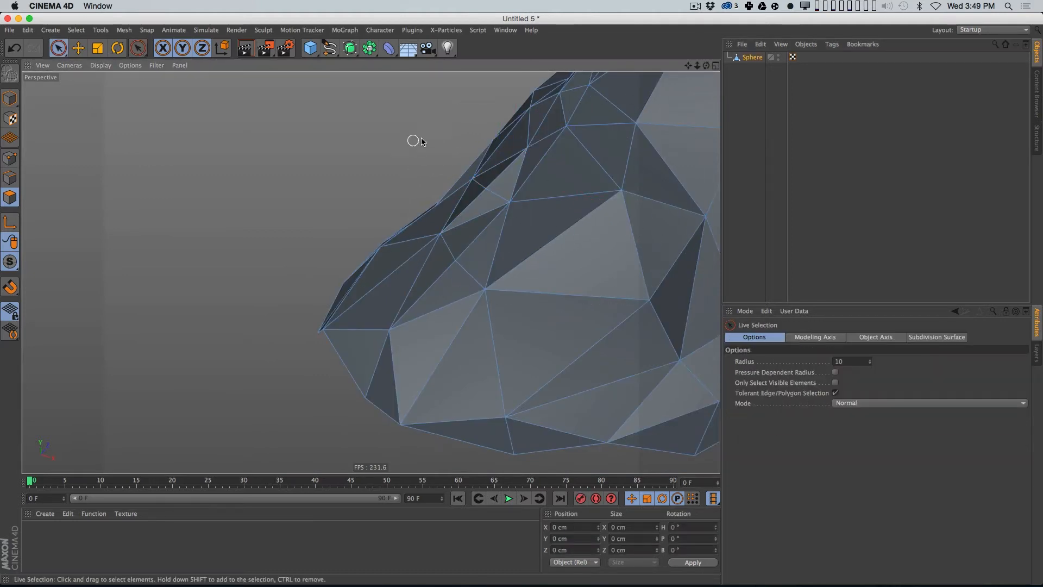
key(m)
key(c)
mouse_move(484, 187)
mouse_down()
mouse_move(475, 181)
mouse_move(535, 197)
mouse_up()
Step: Smear the mountain's slopes from several sides with the Brush, reducing its radius to 25 cm
alt+right_drag(535, 197, 549, 214)
mouse_move(549, 215)
alt+mouse_down()
mouse_move(578, 200)
mouse_move(570, 207)
mouse_move(586, 226)
mouse_move(619, 228)
alt+mouse_up()
mouse_move(466, 220)
mouse_down()
mouse_move(455, 228)
mouse_move(506, 227)
mouse_up()
drag(401, 249, 370, 249)
mouse_move(480, 253)
alt+mouse_down()
mouse_move(427, 271)
mouse_move(531, 240)
mouse_move(500, 233)
mouse_move(424, 251)
mouse_move(433, 258)
alt+mouse_up()
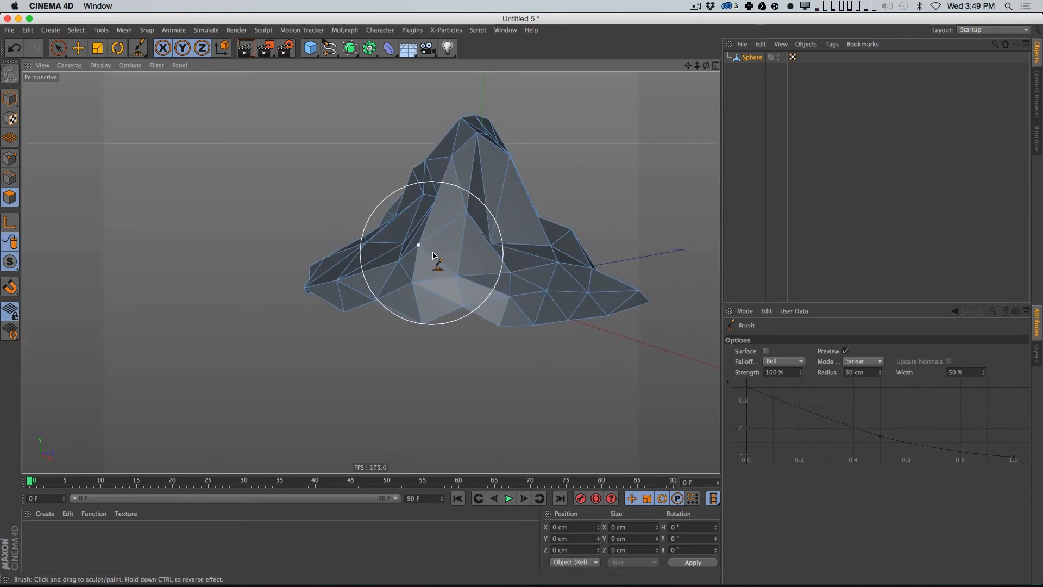
click(853, 372)
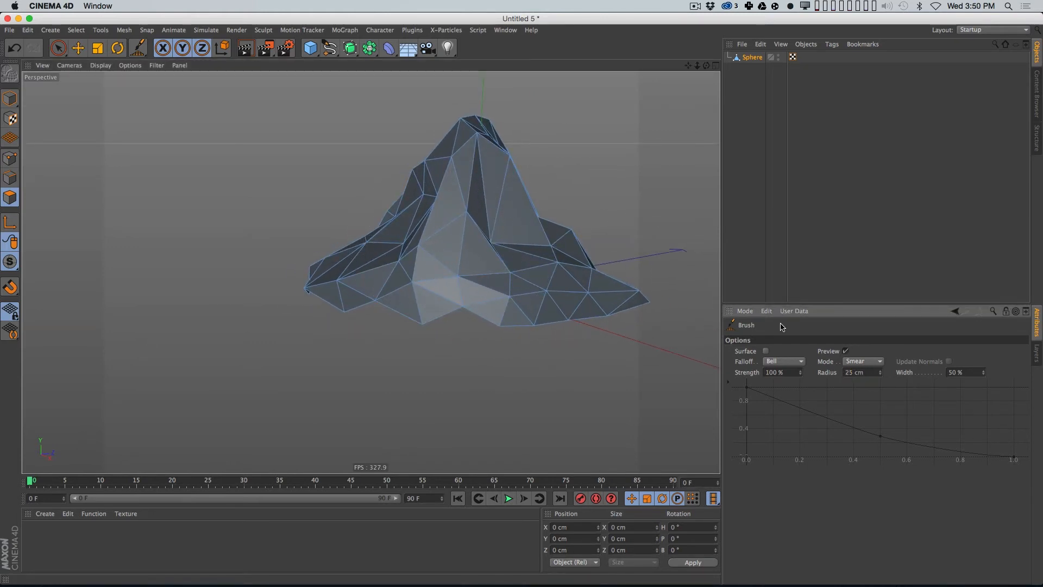
mouse_move(467, 223)
mouse_down()
mouse_move(514, 244)
mouse_move(492, 233)
mouse_up()
Step: Rename the Sphere object as Mountain
click(753, 58)
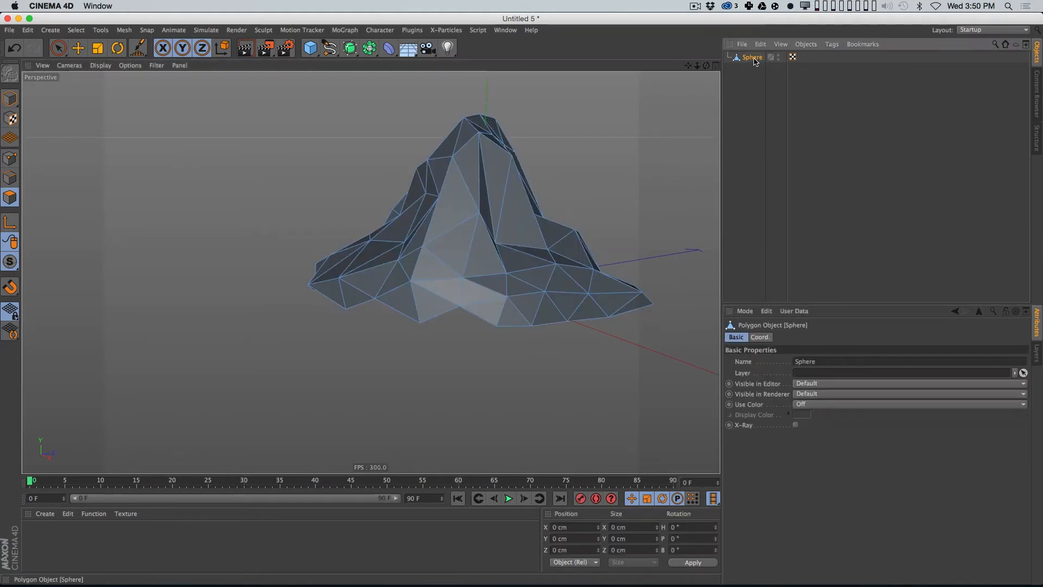
double_click(753, 58)
text(MOun)
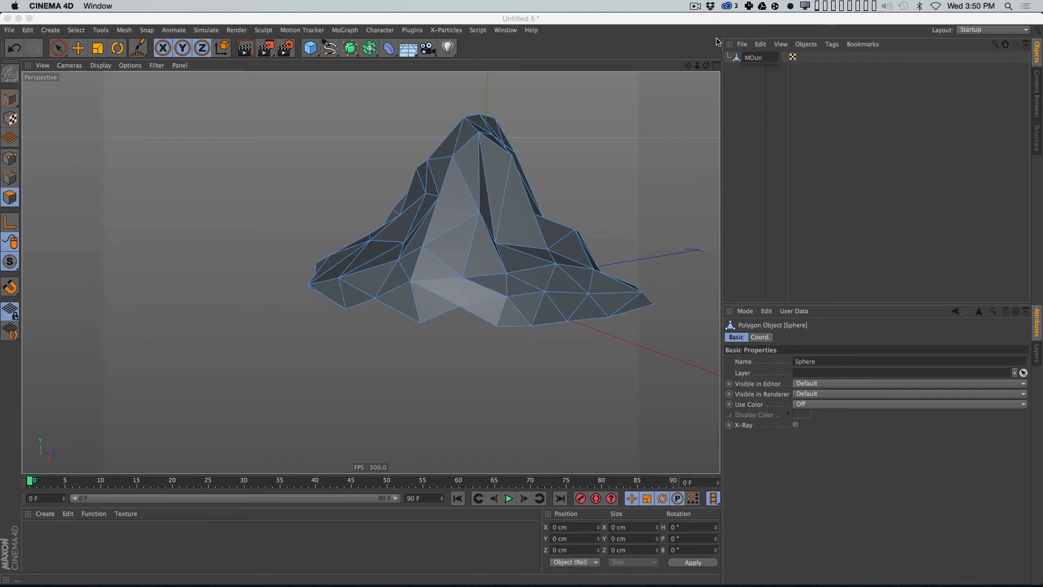
text(tain)
key(Return)
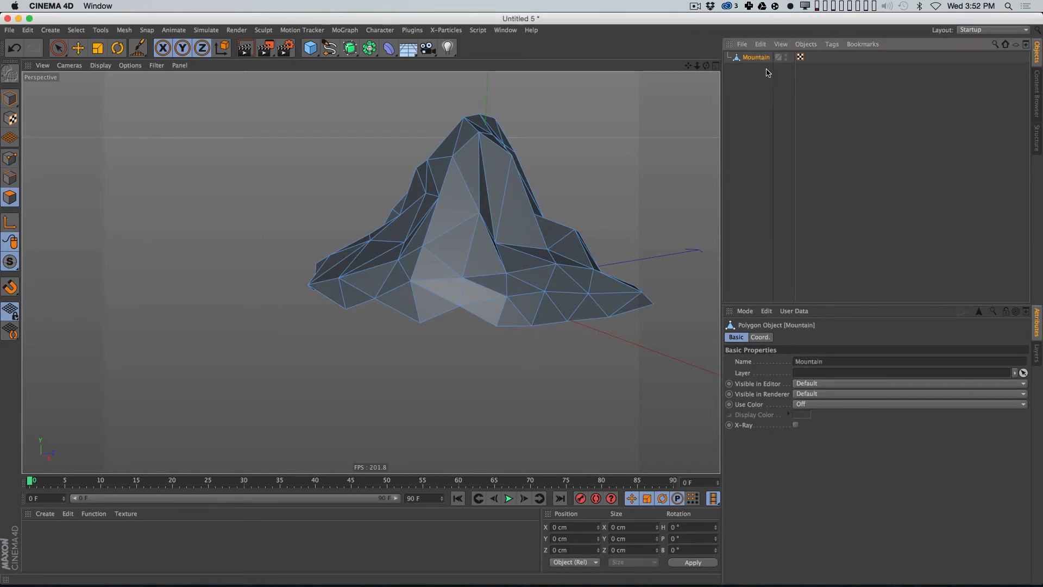
Step: Switch to the S01_Scene.c4d document and paste the Mountain object into it
click(505, 30)
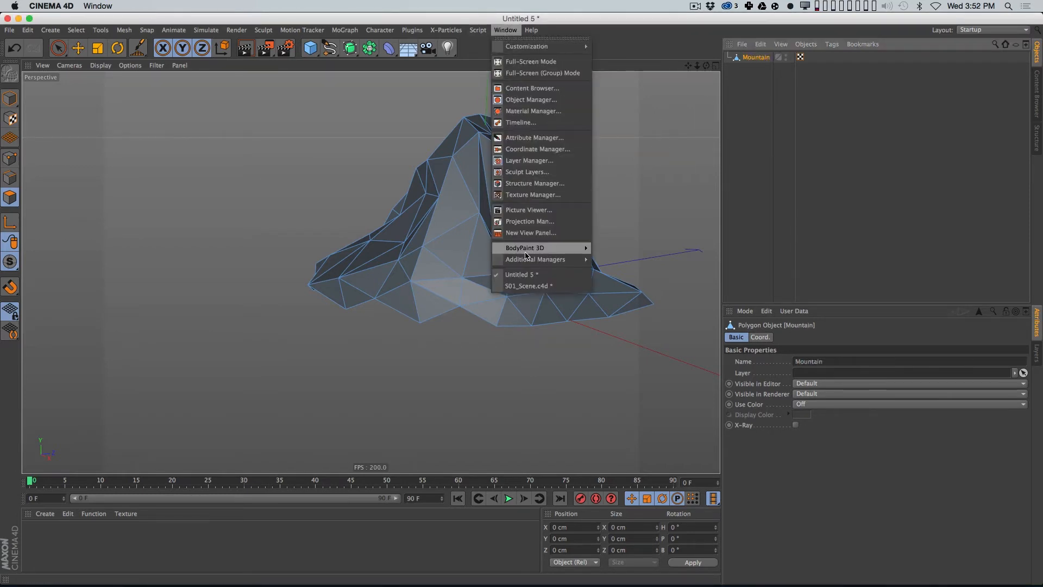
click(543, 284)
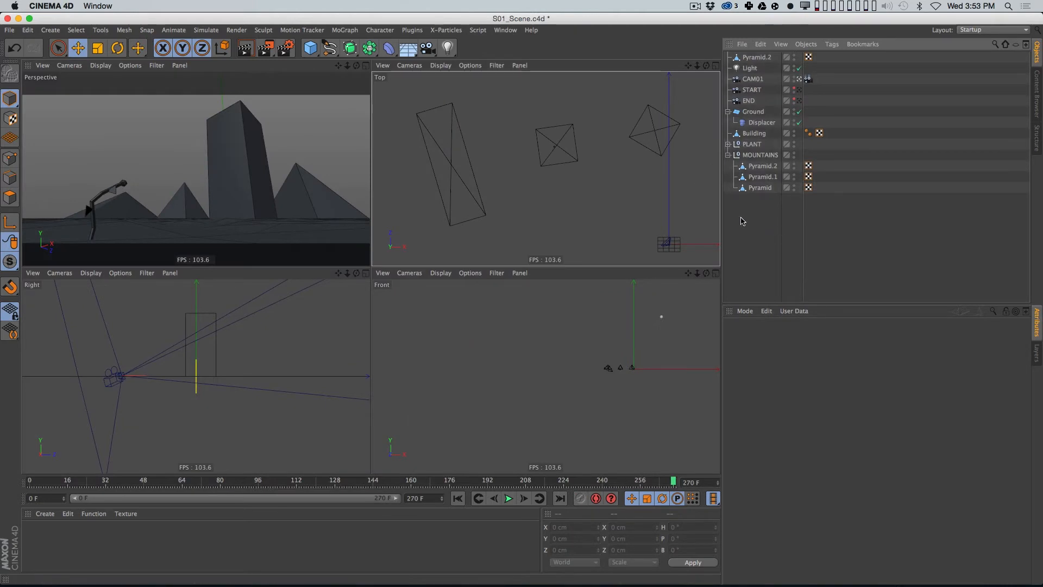
key(super+v)
Step: Make Mountain a child of Pyramid.2 inside the MOUNTAINS group
drag(754, 57, 759, 107)
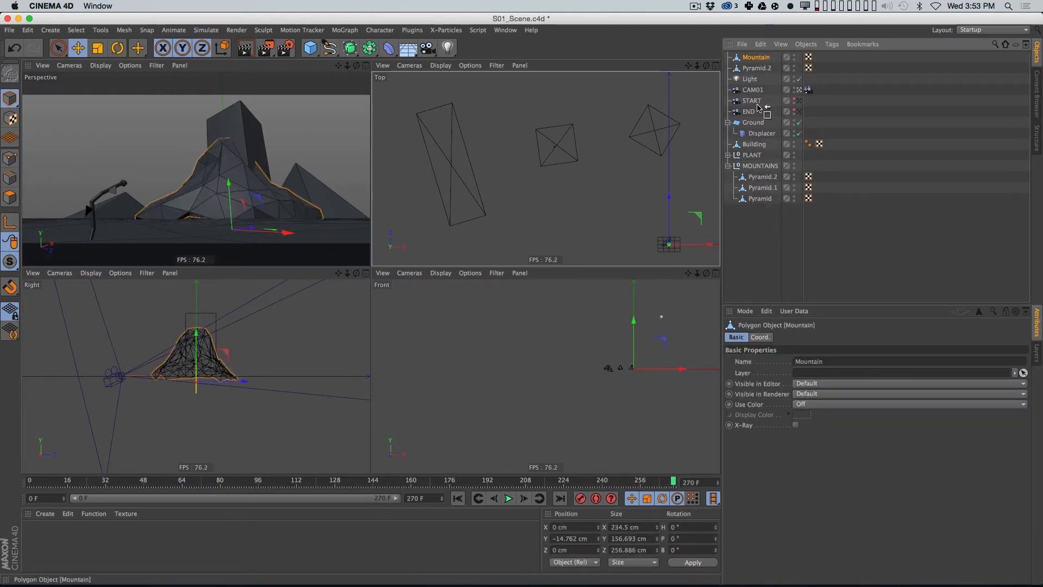
drag(763, 179, 765, 173)
click(765, 166)
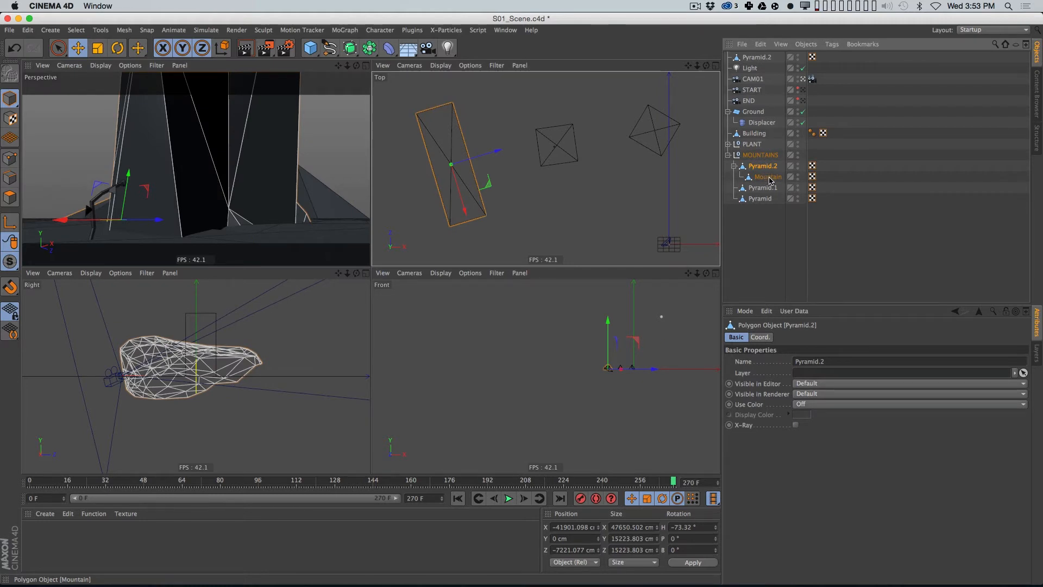
Step: Set Mountain's position and rotation to 0 and its scale to 1 on all axes
click(772, 177)
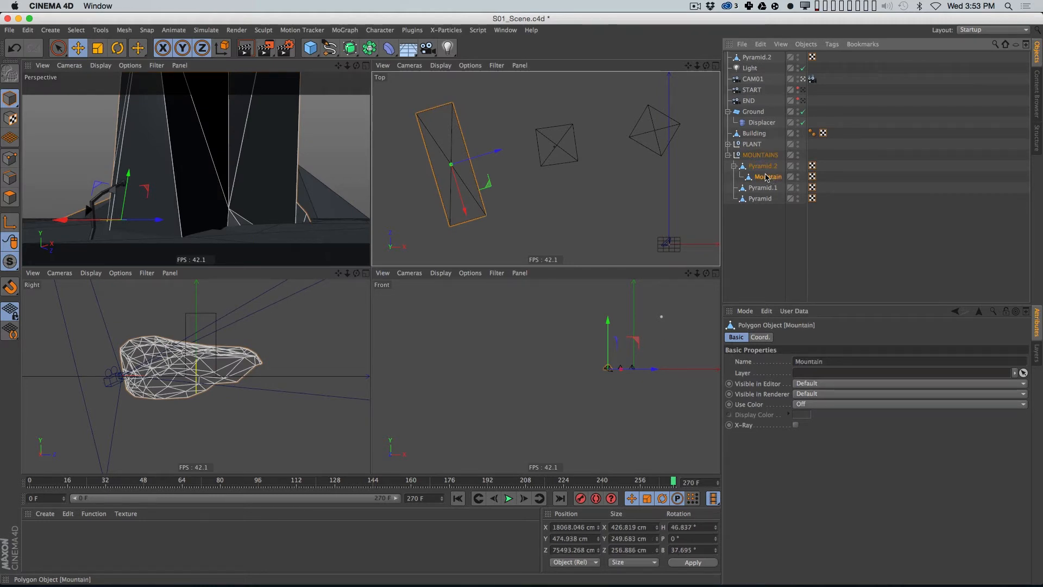
click(761, 337)
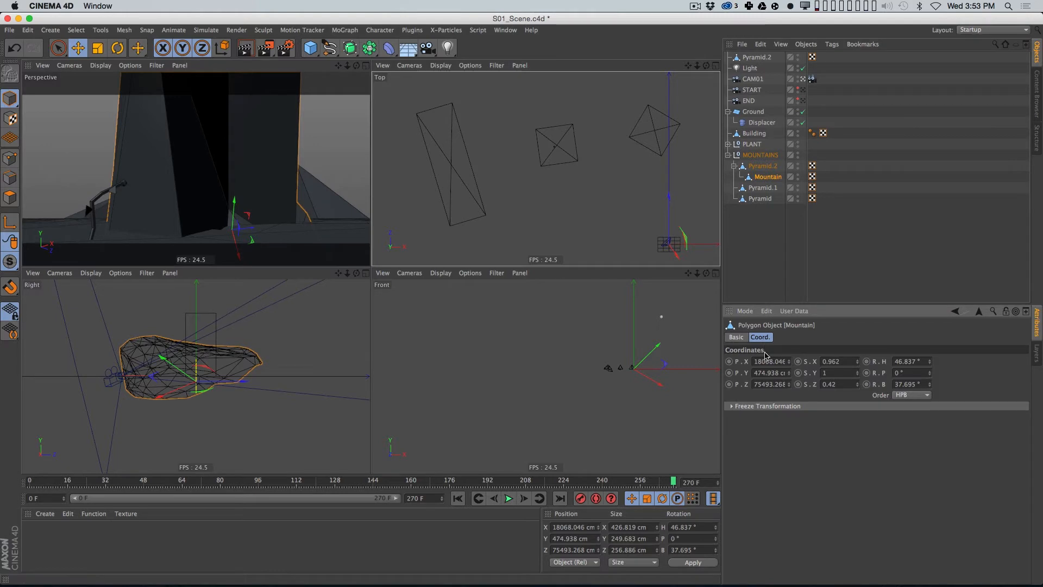
text(0)
key(Tab)
text(0)
key(Tab)
text(0)
key(Tab)
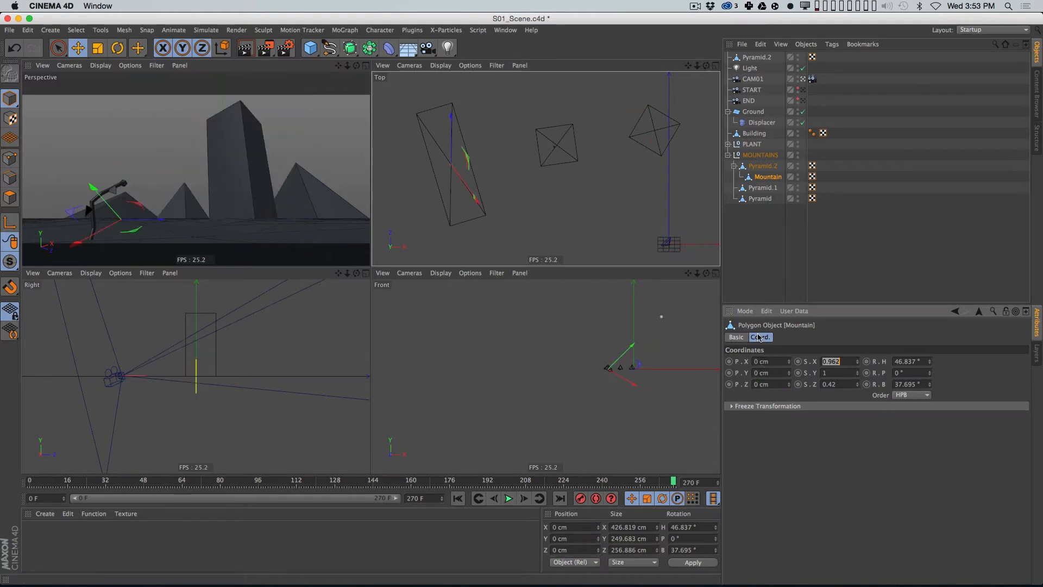
text(0)
key(Tab)
key(Return)
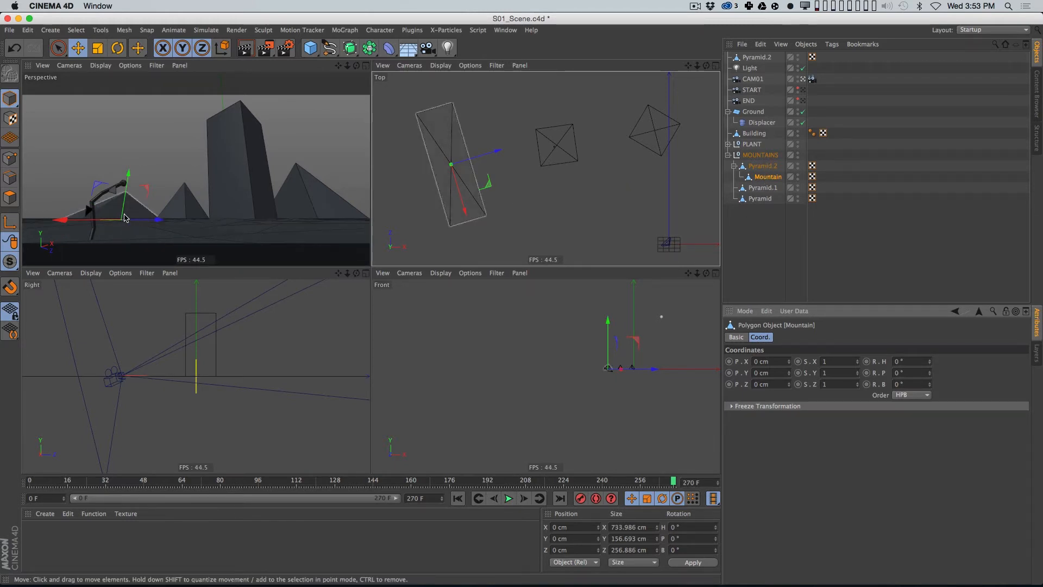
Step: Scale Mountain up uniformly until it covers its parent pyramid, and clear the selection
key(t)
drag(239, 182, 345, 135)
click(778, 191)
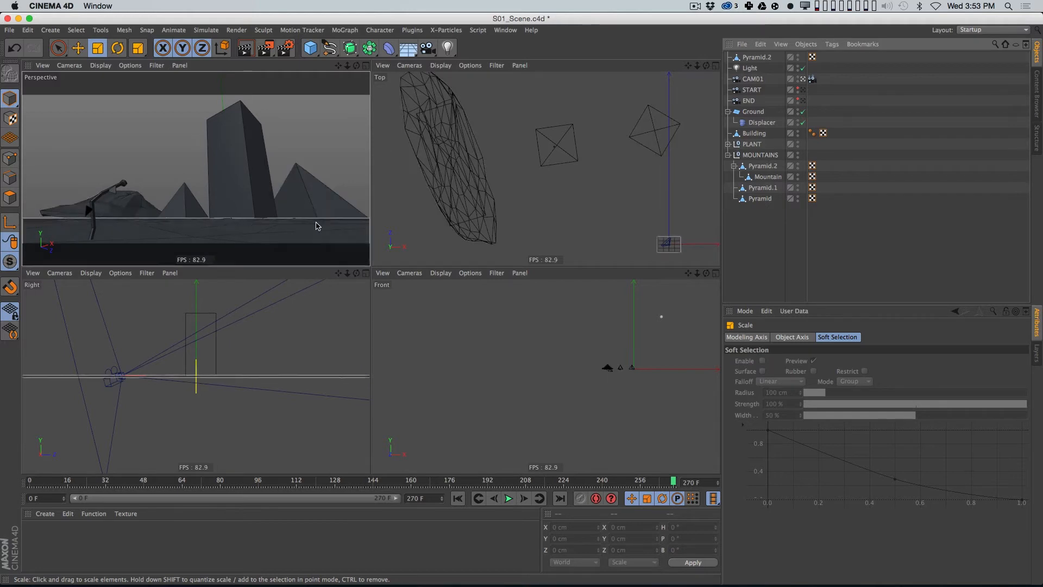
Step: Try rotating Pyramid.2 with its nested Mountain to a heading of -128.52° and shortening it along its long axis
click(763, 170)
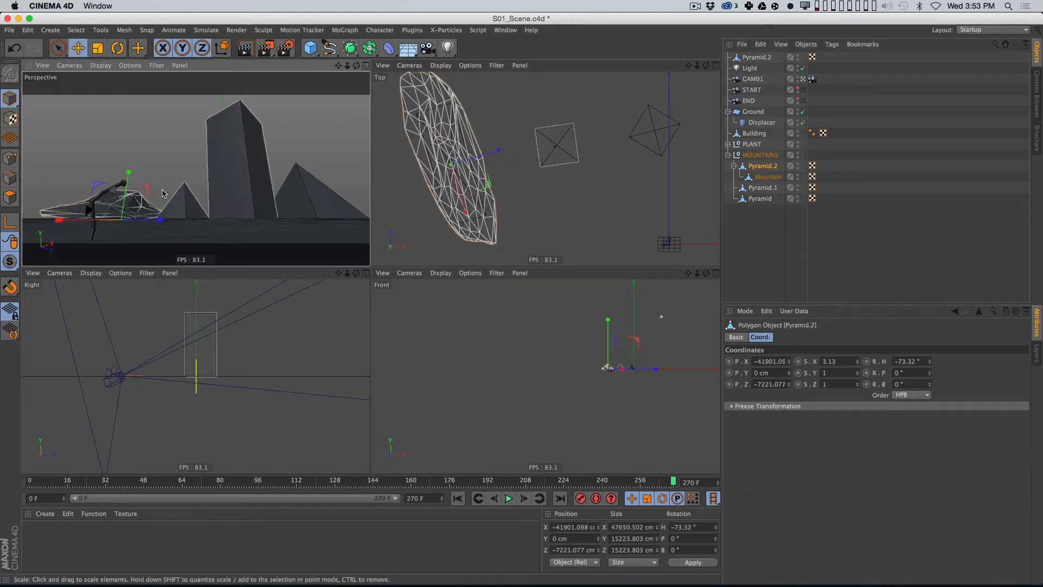
key(r)
drag(146, 219, 66, 235)
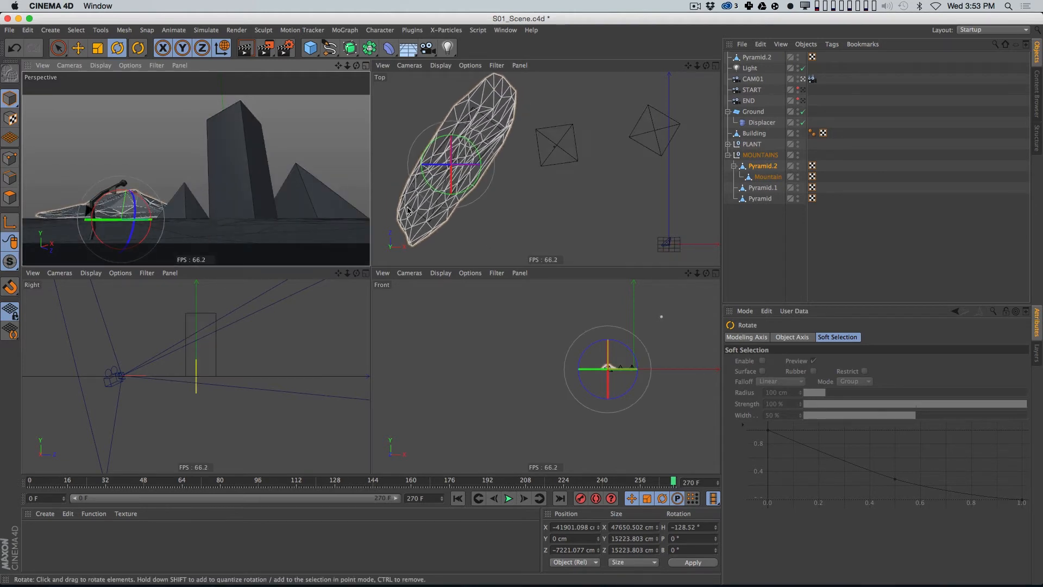
key(t)
drag(419, 209, 443, 181)
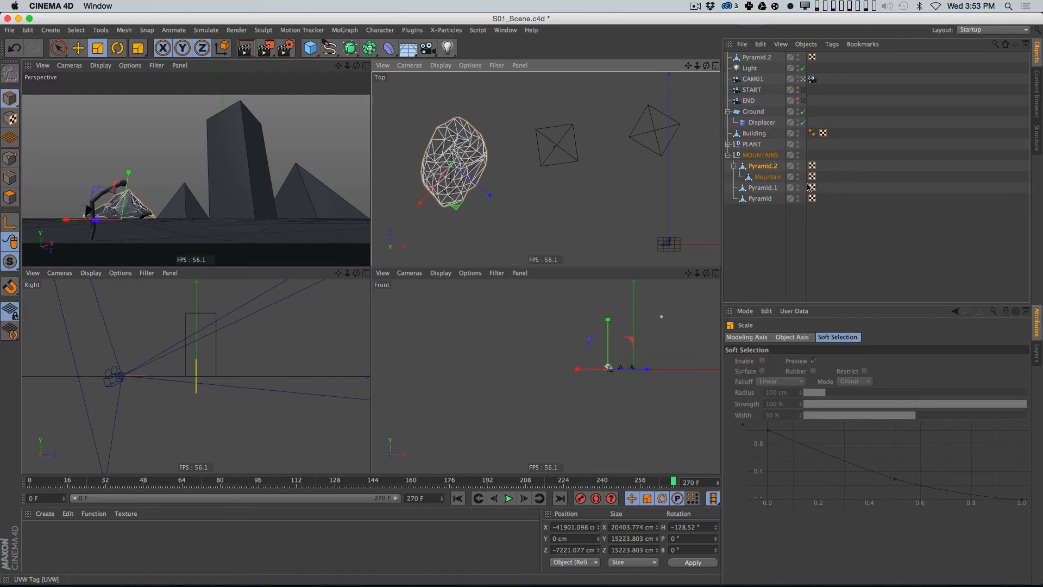
drag(129, 172, 181, 144)
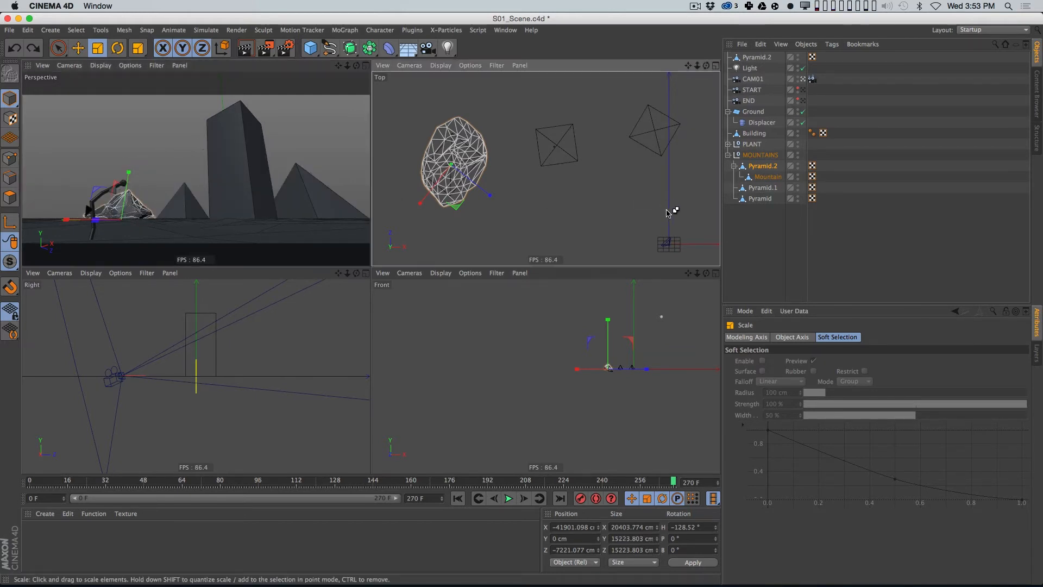
Step: Undo the rotation and scaling of Pyramid.2
key(super+z)
key(super+z)
key(super+z)
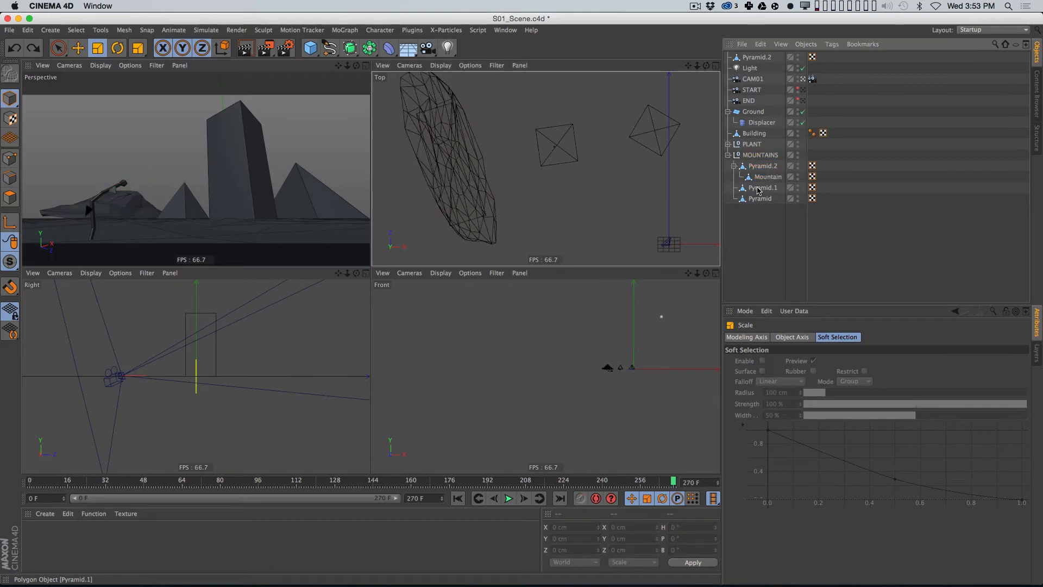
Step: Scale Mountain down slightly and rotate it to about H -8.5°, P 2.3°, B 8.8°
click(766, 177)
mouse_move(465, 214)
mouse_down()
mouse_move(443, 177)
mouse_move(466, 206)
mouse_up()
key(r)
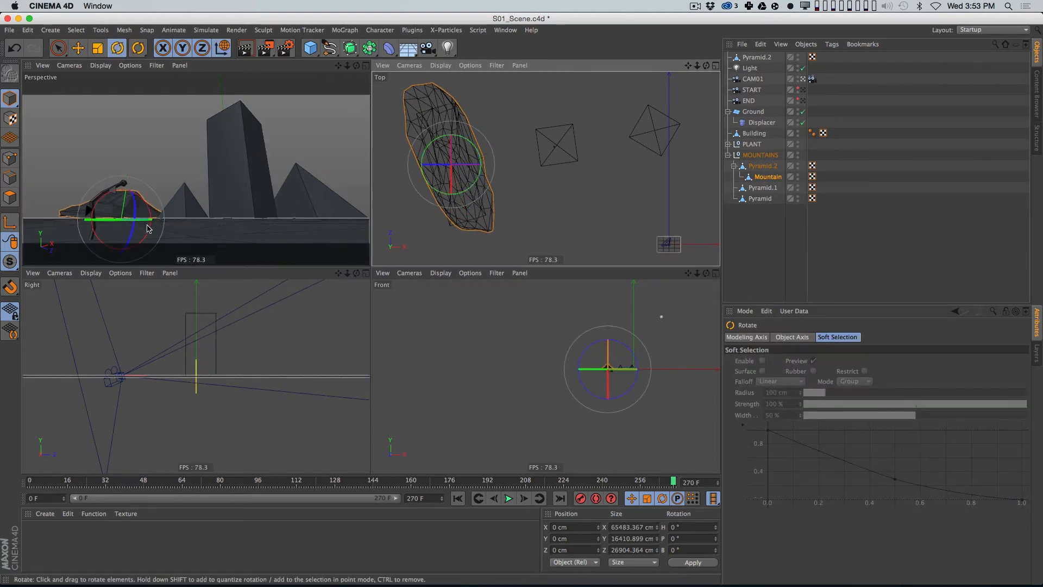
mouse_move(117, 217)
mouse_down()
mouse_move(129, 220)
mouse_move(106, 222)
mouse_move(132, 224)
mouse_move(98, 218)
mouse_move(89, 203)
mouse_move(70, 207)
mouse_move(103, 212)
mouse_up()
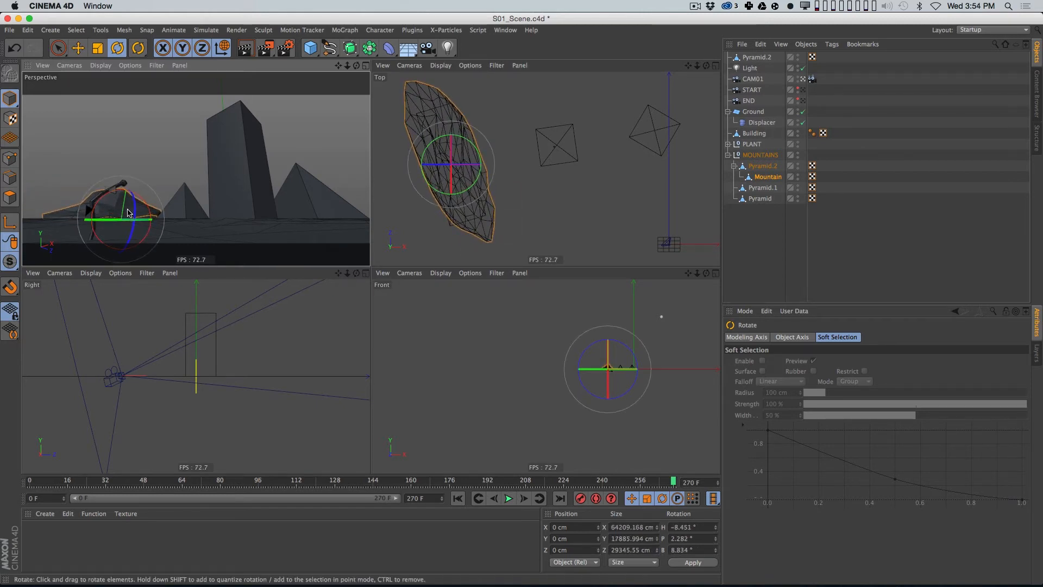
Step: Move Mountain out of Pyramid.2 so it sits directly in the MOUNTAINS group above the pyramids
drag(767, 176, 767, 161)
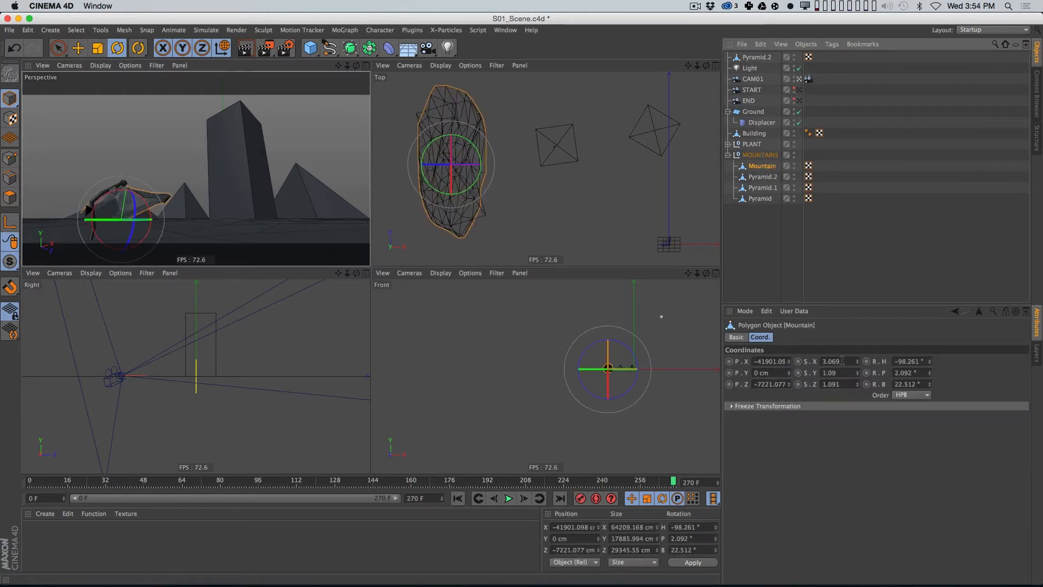
Step: Turn Mountain to a heading of about -81.26° and set its pitch and bank to 0°
drag(929, 362, 838, 301)
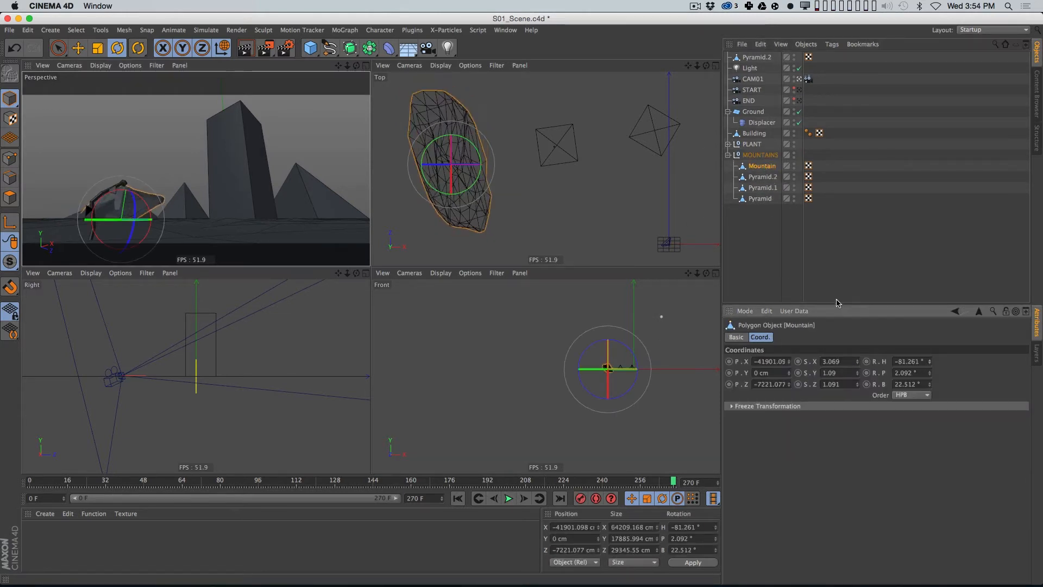
double_click(913, 373)
text(0)
key(Tab)
text(0)
key(Return)
Step: Lower Mountain to about Y -3268.5 cm and stretch it vertically to a height of about 20515 cm
key(e)
drag(123, 189, 127, 196)
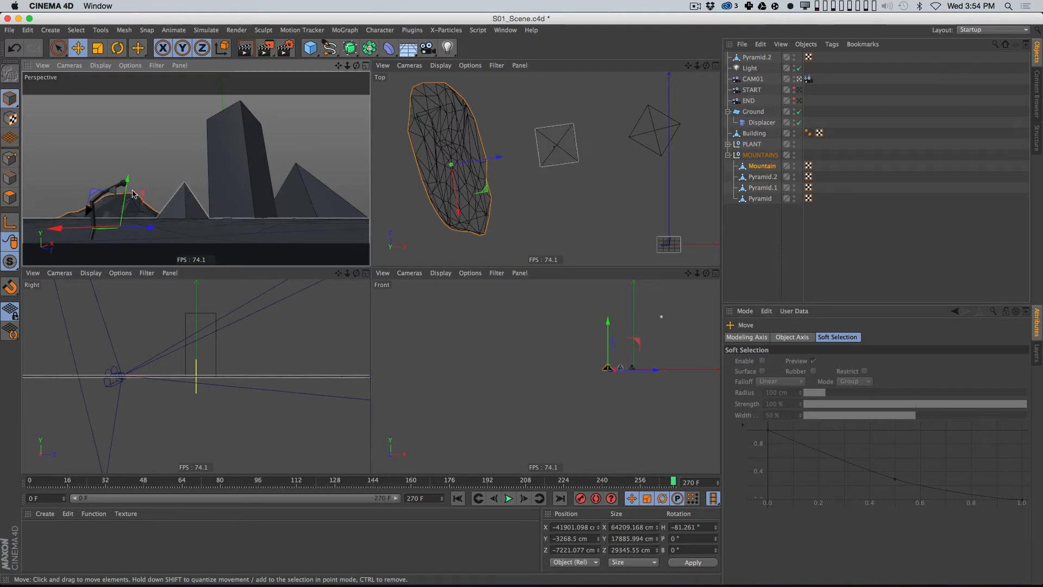
key(t)
drag(127, 188, 130, 184)
Step: Hide Pyramid.2 in the MOUNTAINS group and the PLANT group, and maximize the Perspective view
click(784, 176)
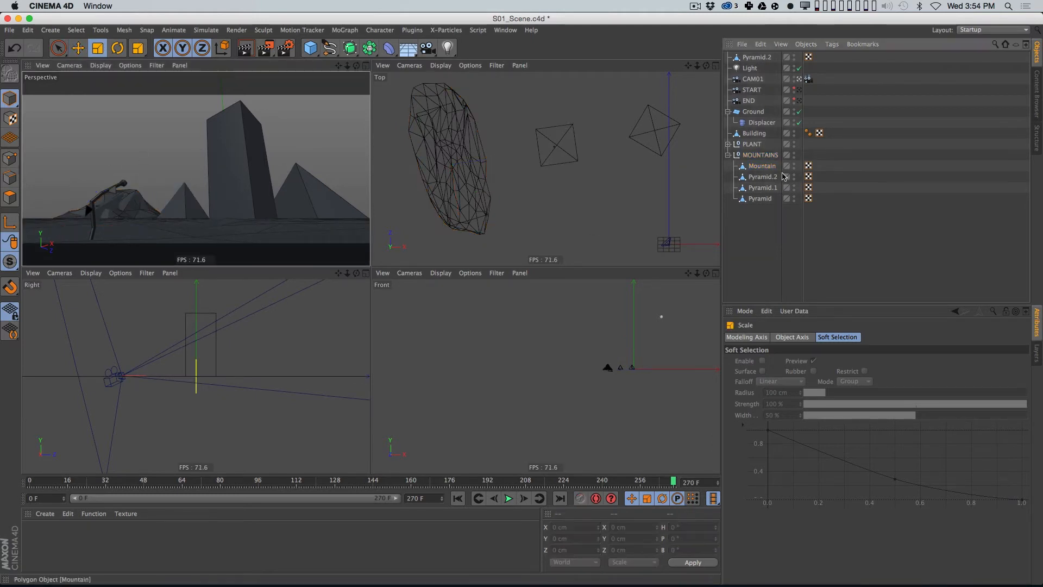
click(95, 217)
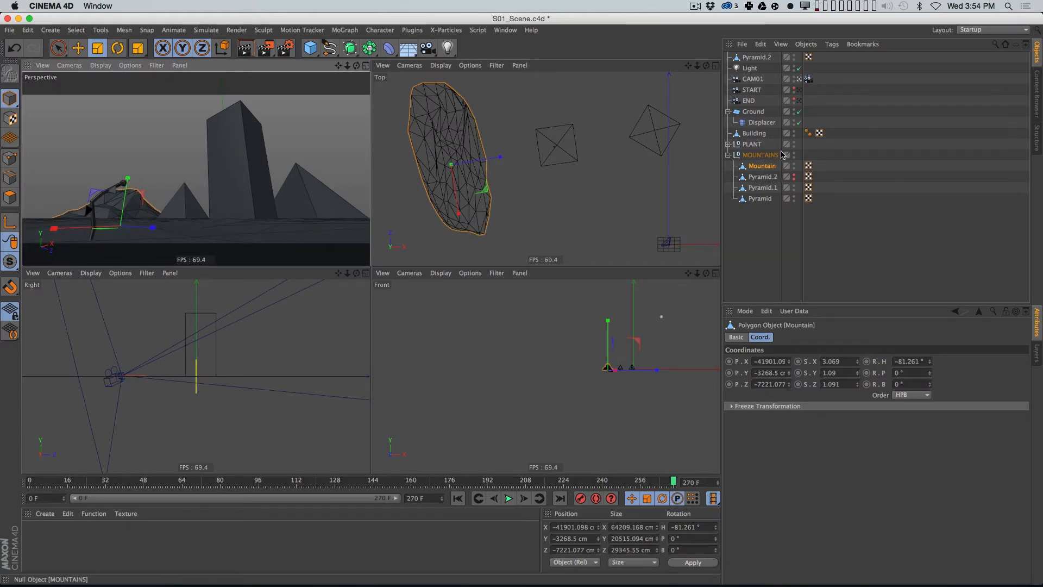
click(333, 298)
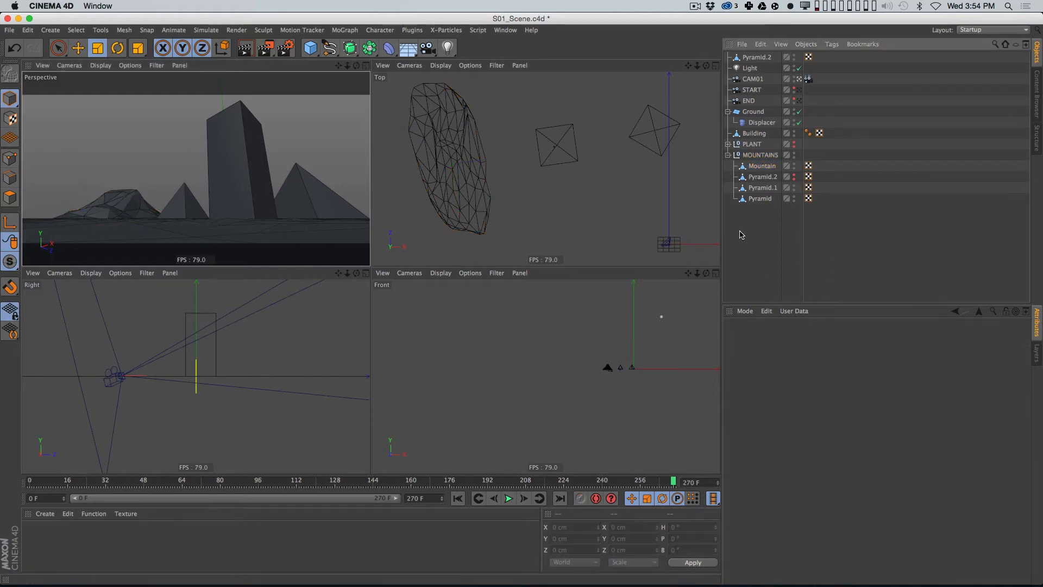
click(367, 65)
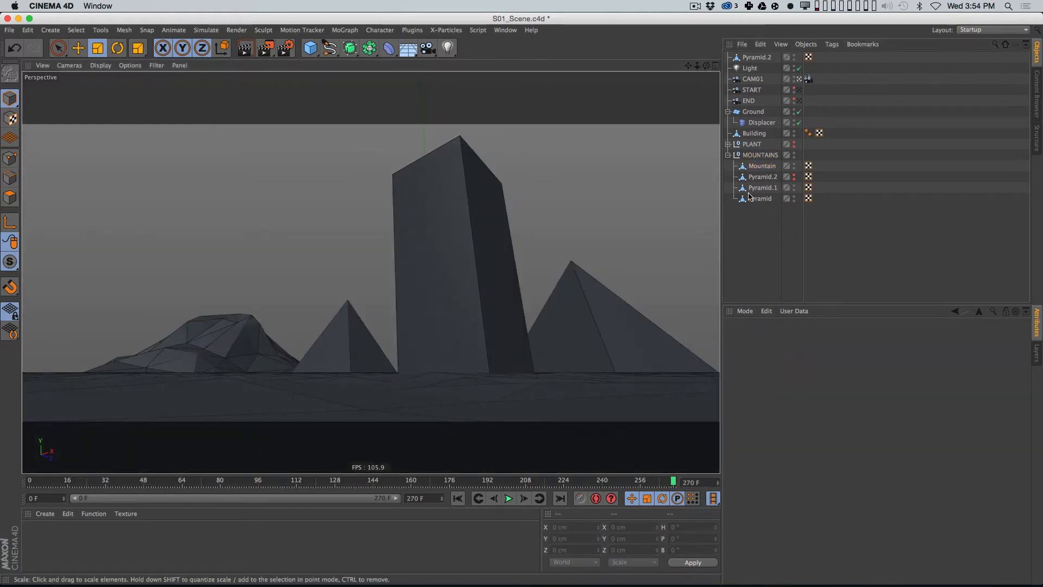
Step: Set up the Brush in Smear mode on Mountain's points with a radius of 1860 cm
click(262, 319)
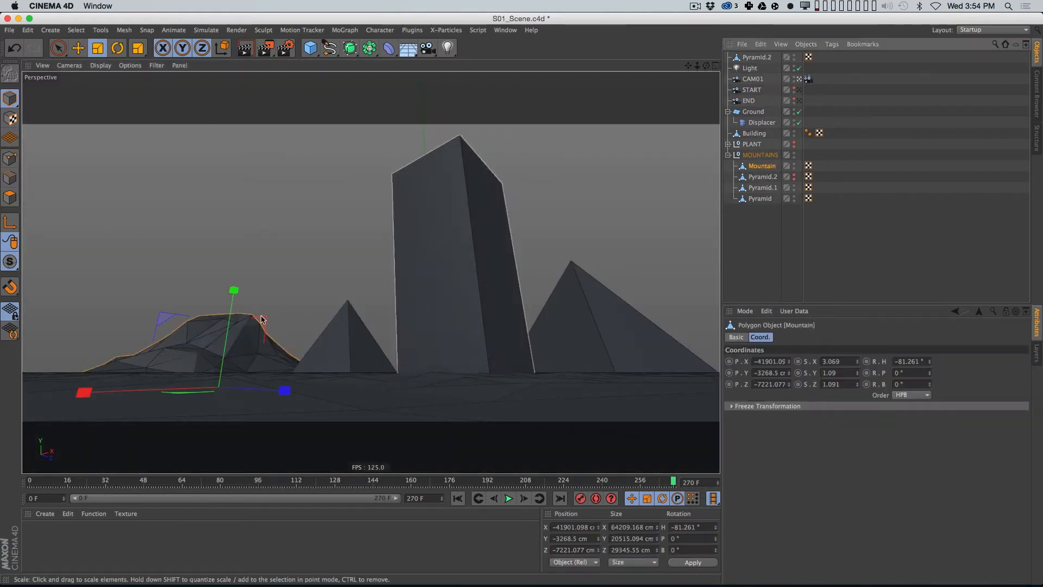
click(11, 159)
key(m)
key(c)
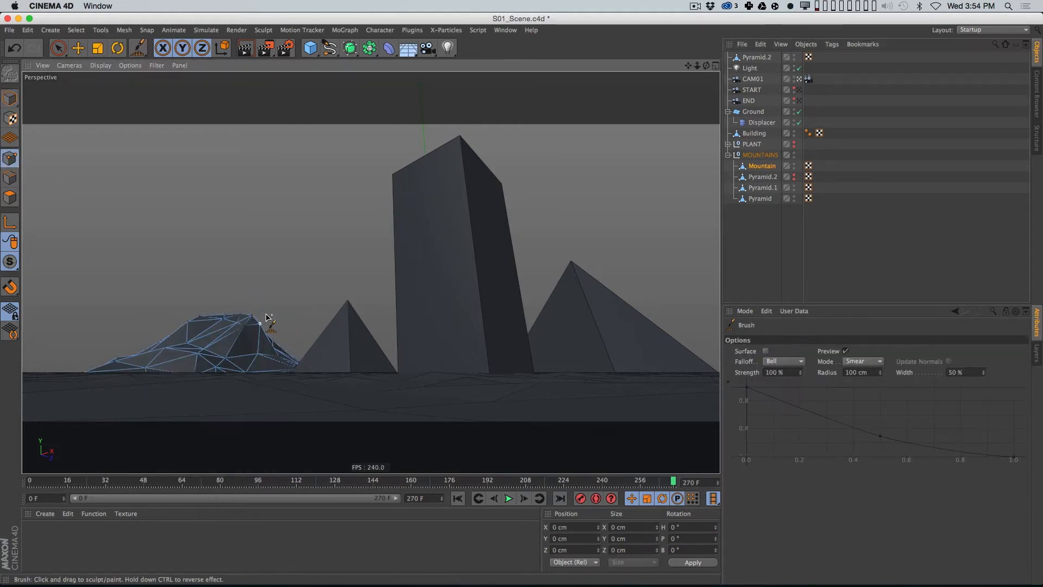
click(880, 374)
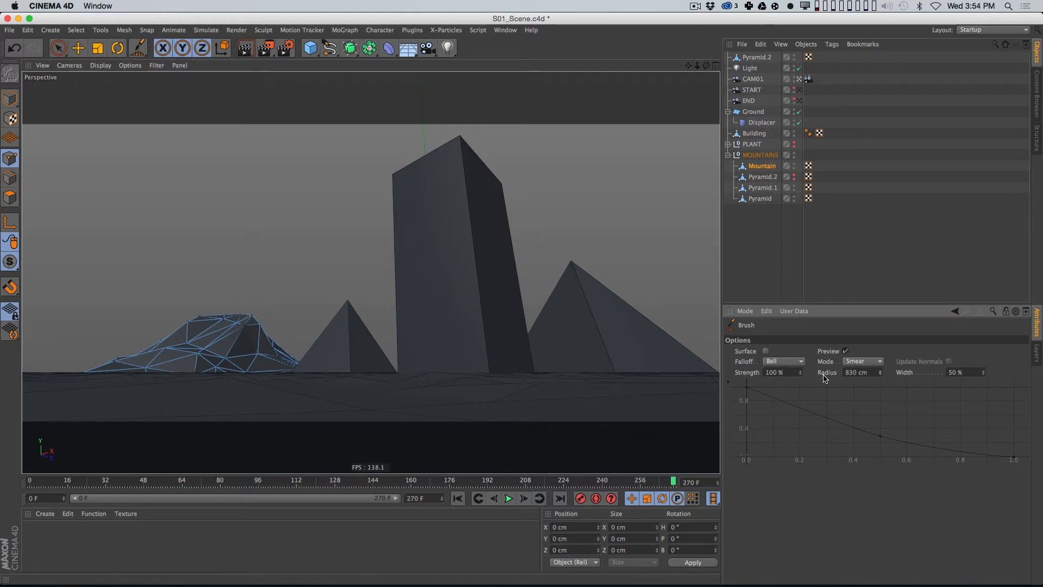
drag(874, 325, 875, 320)
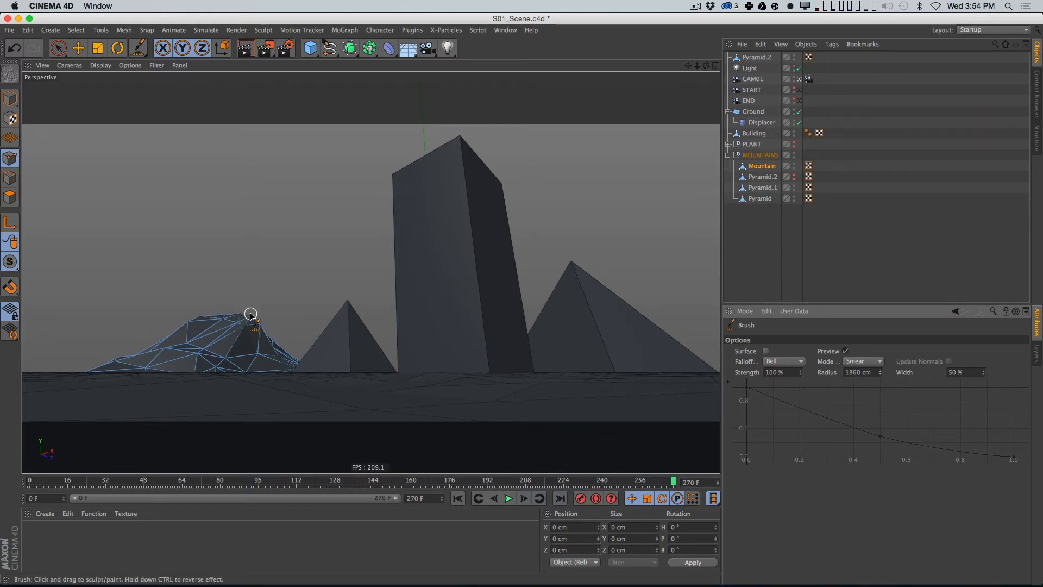
Step: Smear Mountain's summit into a higher peak and stretch its left slope outward along the ground, and preview the render
mouse_move(240, 312)
mouse_down()
mouse_move(217, 310)
mouse_move(190, 341)
mouse_up()
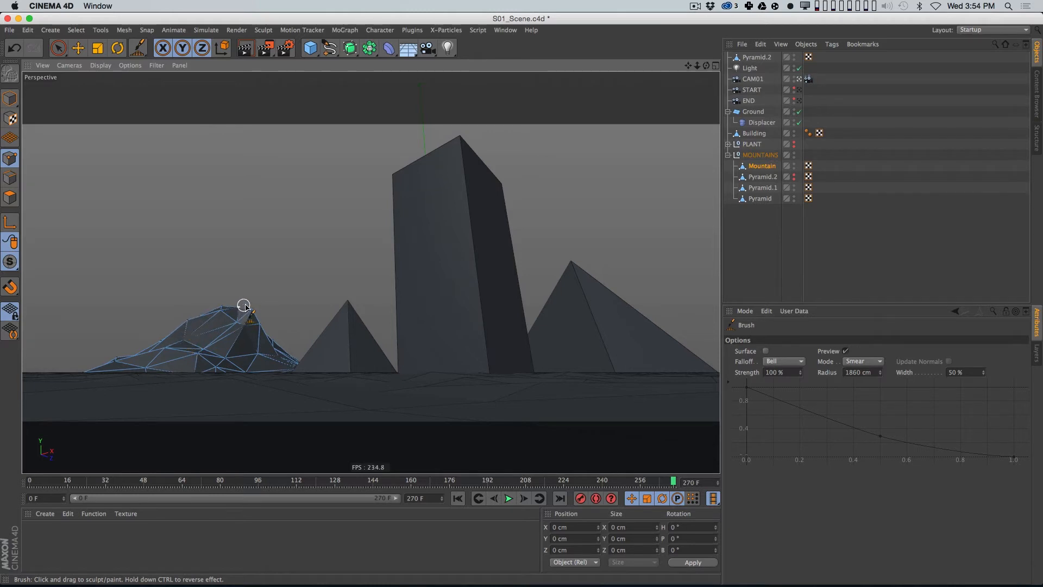
mouse_move(255, 307)
mouse_down()
mouse_move(242, 263)
mouse_move(270, 331)
mouse_move(261, 329)
mouse_up()
drag(238, 305, 242, 293)
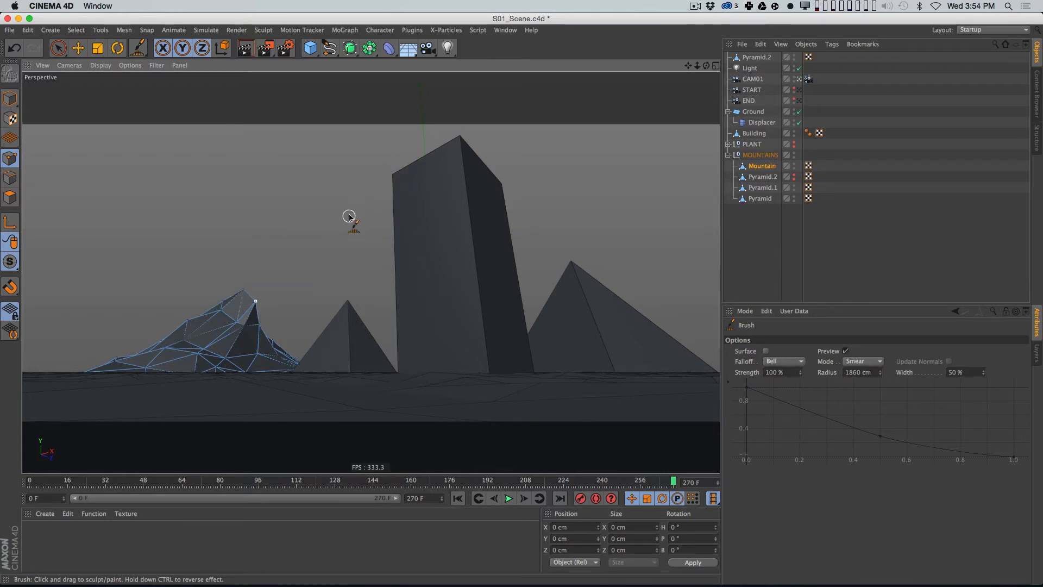
mouse_move(168, 342)
mouse_down()
mouse_move(149, 337)
mouse_move(194, 328)
mouse_move(172, 328)
mouse_move(173, 340)
mouse_move(117, 363)
mouse_move(22, 384)
mouse_up()
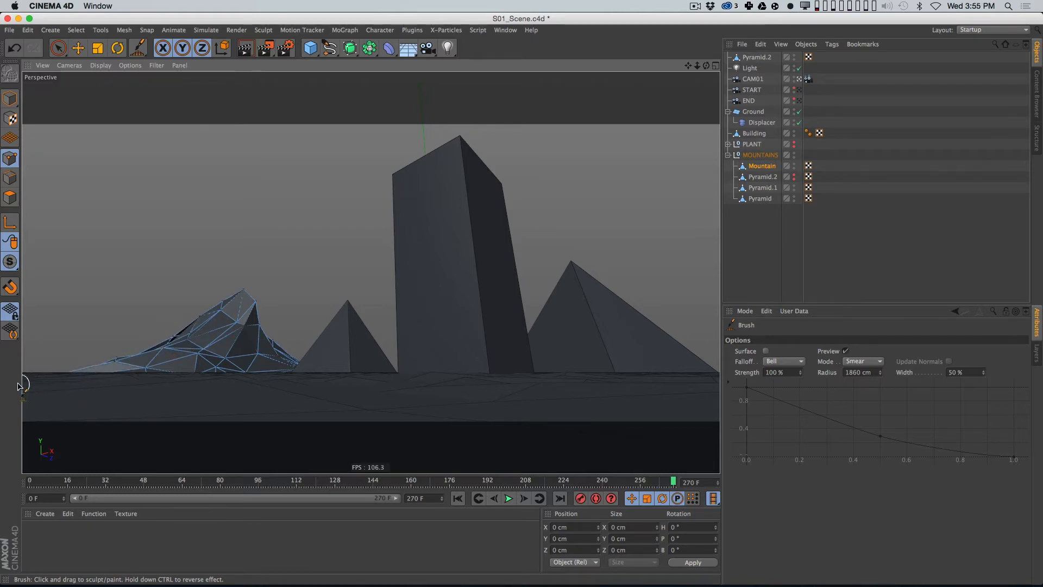
mouse_move(111, 363)
mouse_down()
mouse_move(81, 360)
mouse_move(163, 350)
mouse_move(163, 360)
mouse_move(165, 331)
mouse_move(154, 326)
mouse_up()
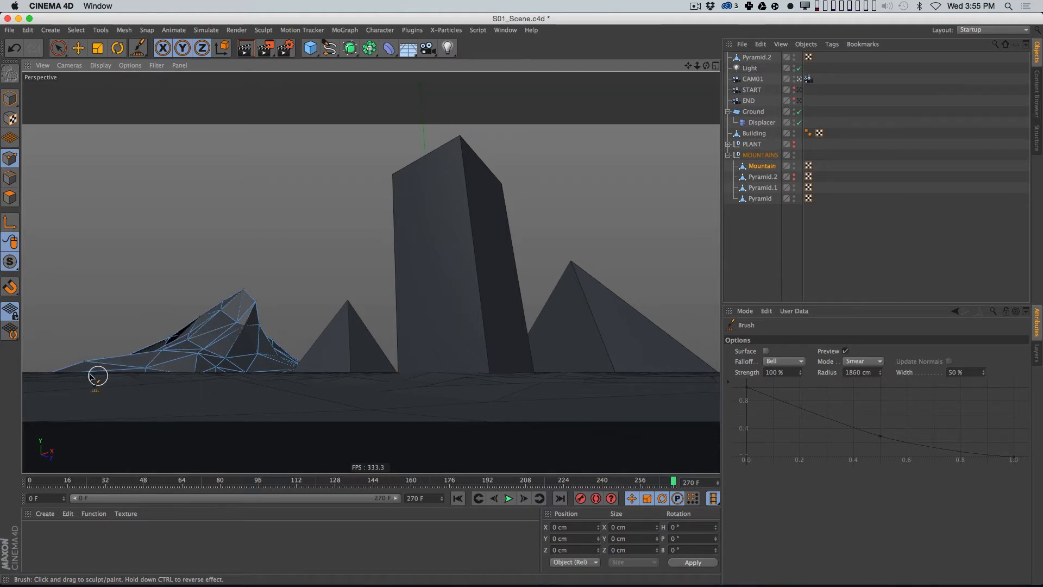
key(super+r)
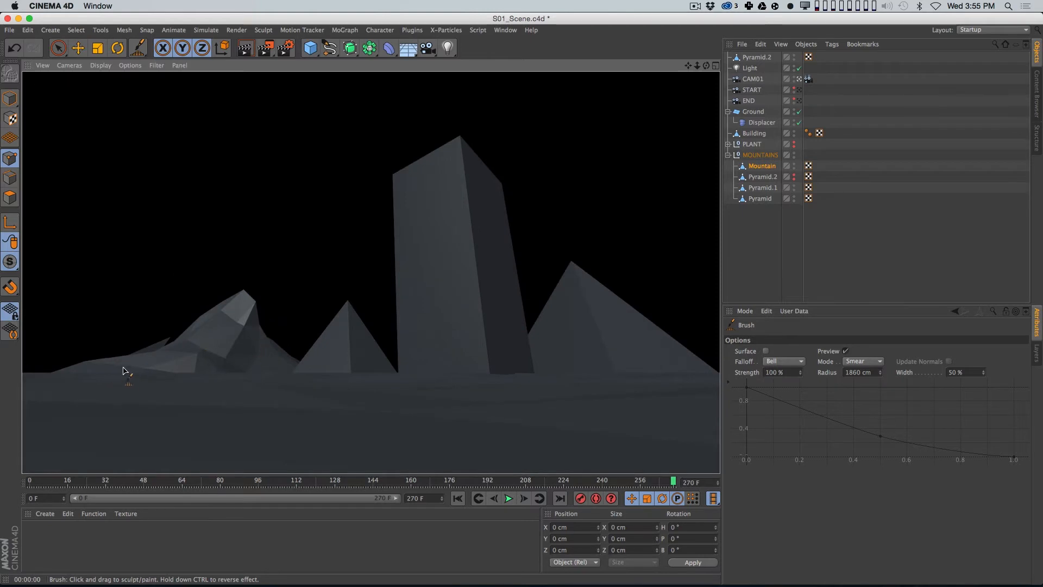
click(792, 285)
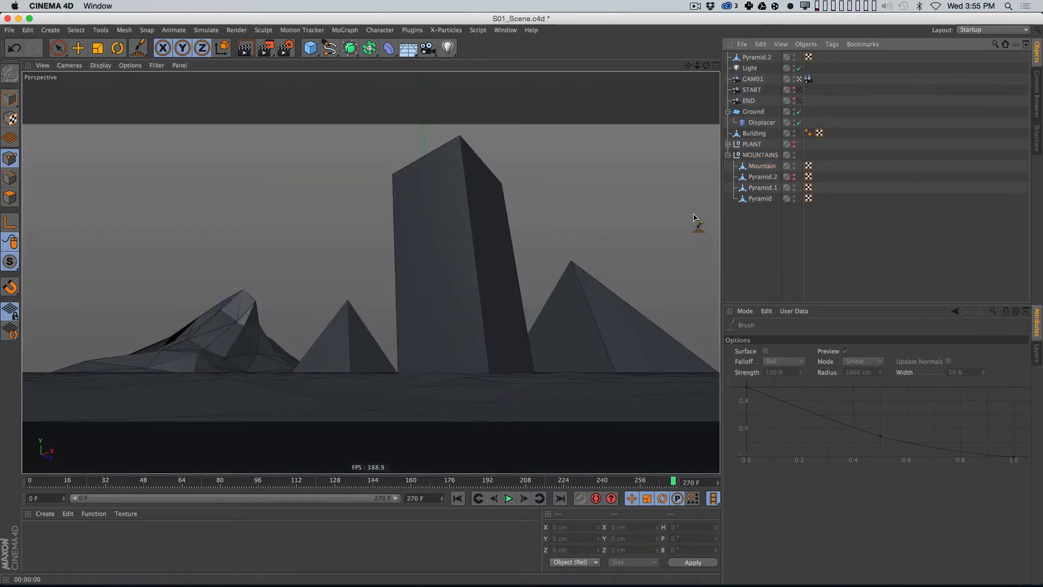
Step: Subdivide the Mountain object's mesh in model mode
click(764, 166)
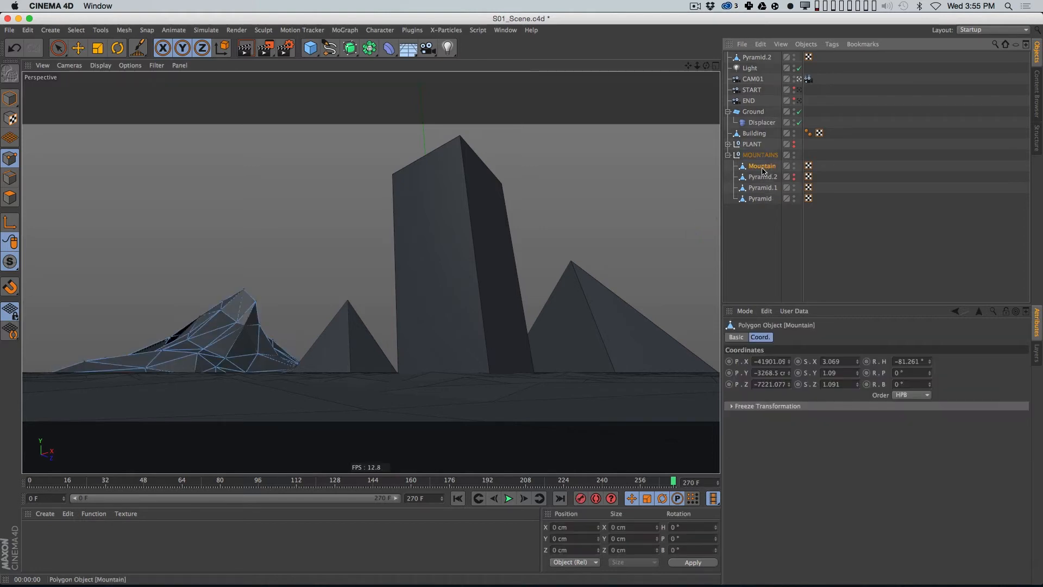
click(10, 99)
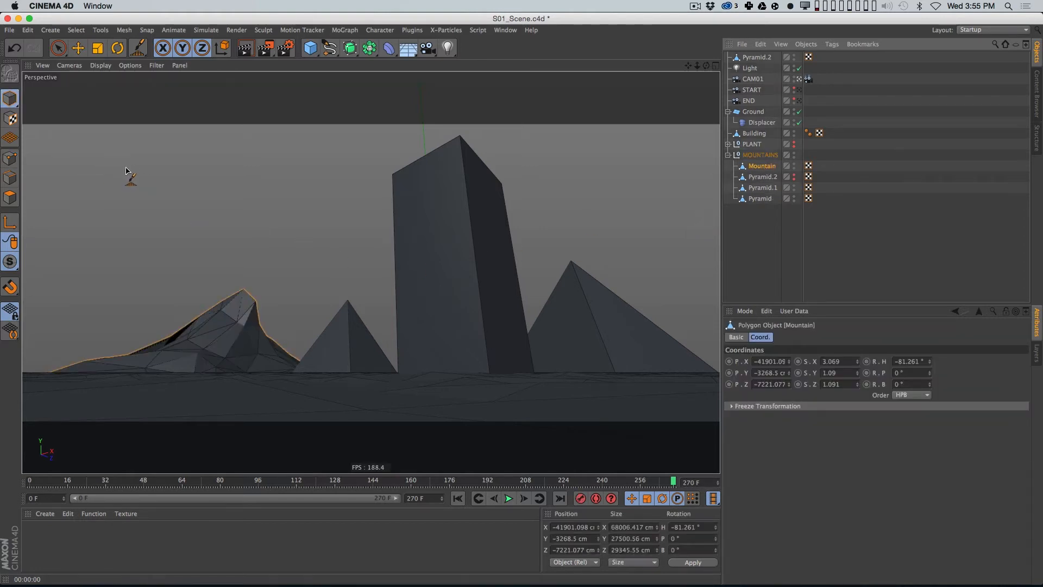
click(121, 30)
mouse_move(139, 58)
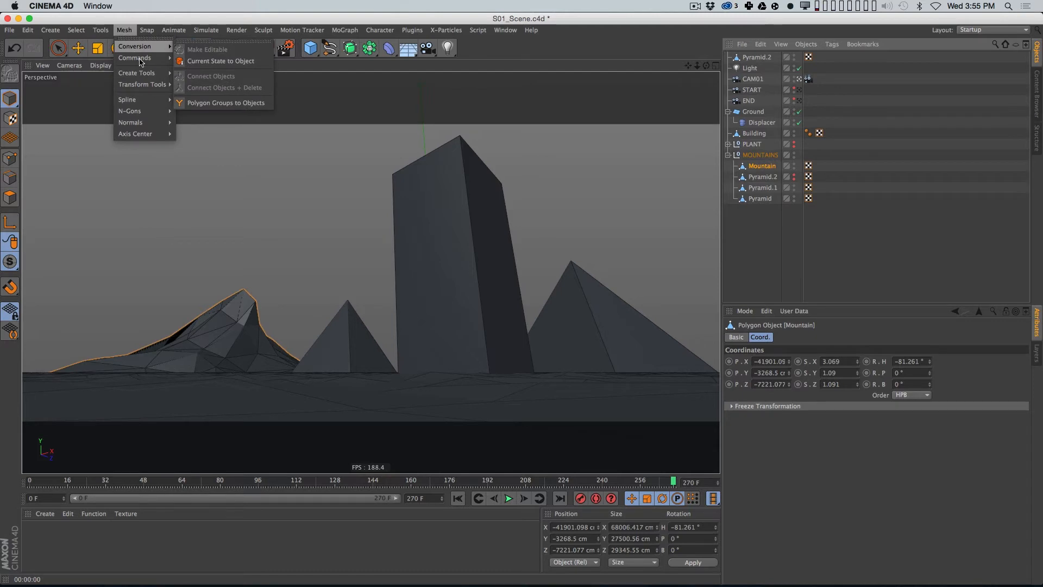
click(225, 161)
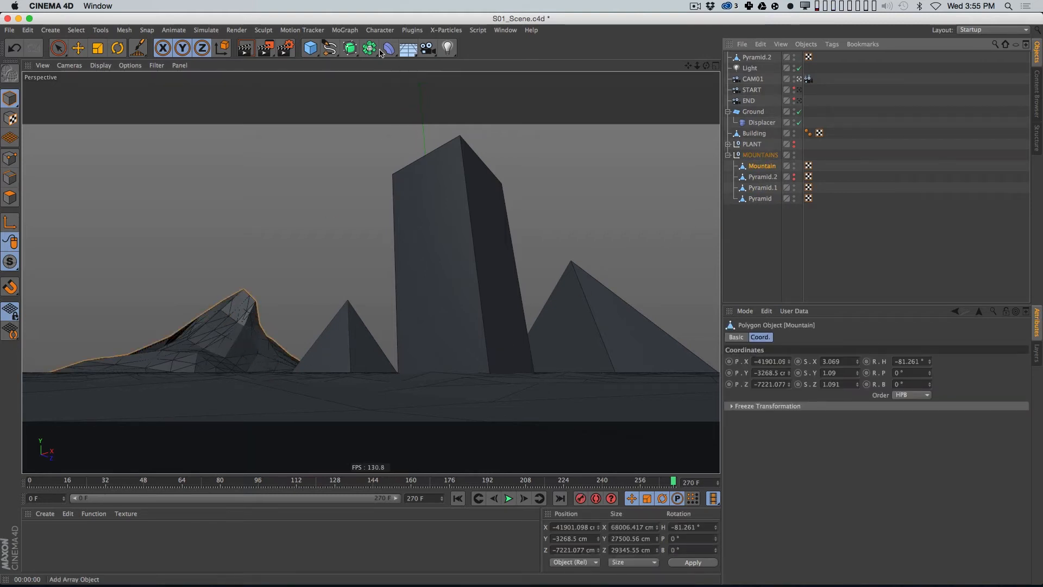
Step: Add a Displacer as a child of Mountain and give it a Noise shader
drag(389, 50, 471, 169)
drag(757, 57, 767, 178)
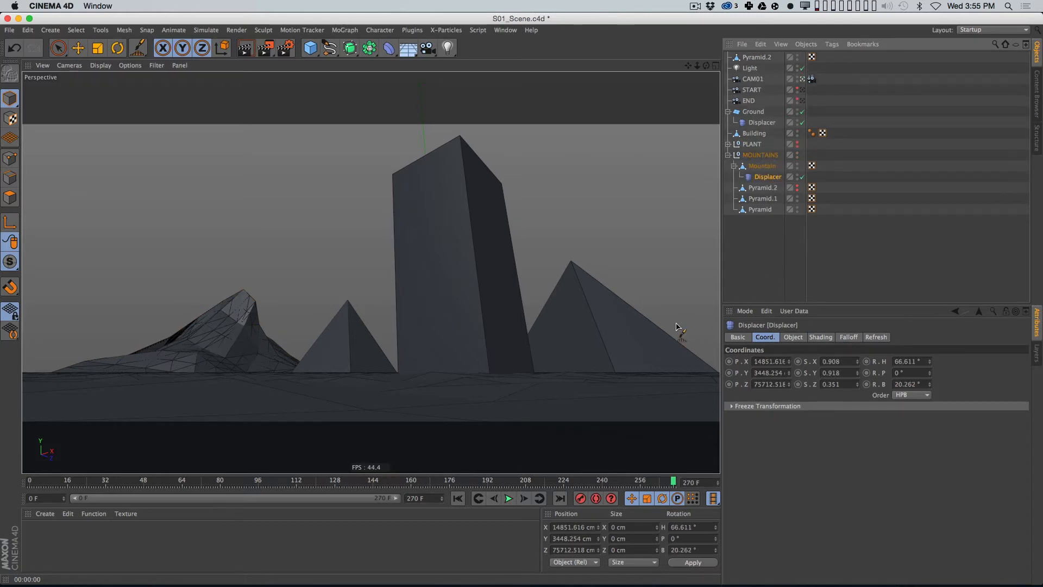
click(794, 338)
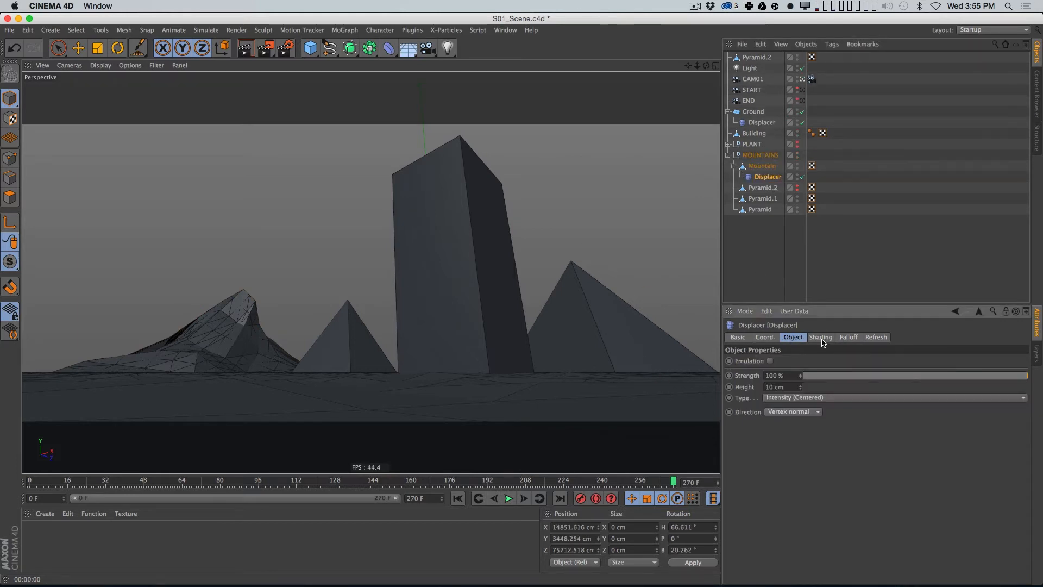
click(821, 337)
click(763, 371)
click(806, 241)
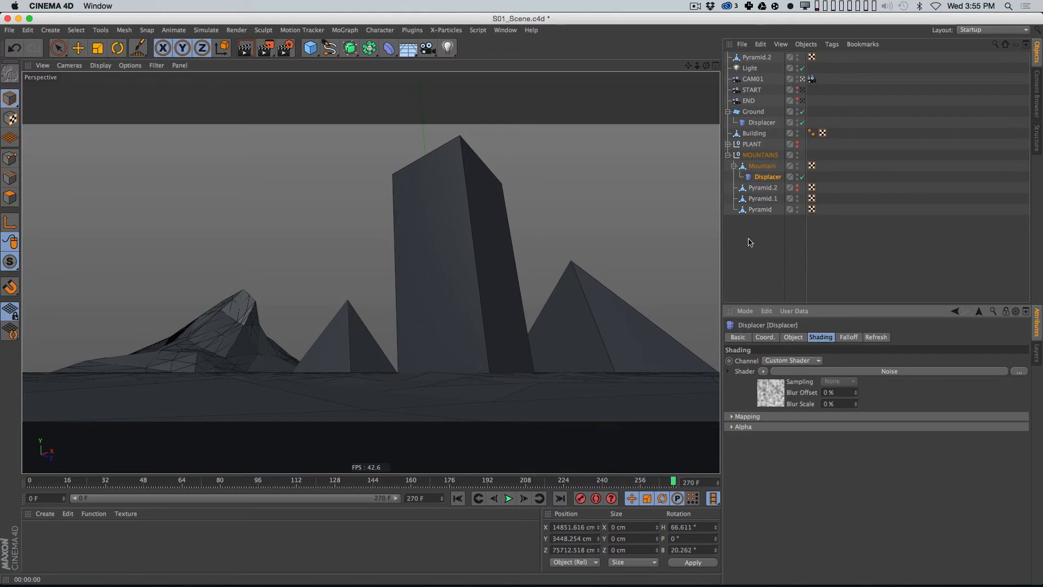
Step: Set the Mountain Displacer's height to 3300 cm and preview the render
click(793, 338)
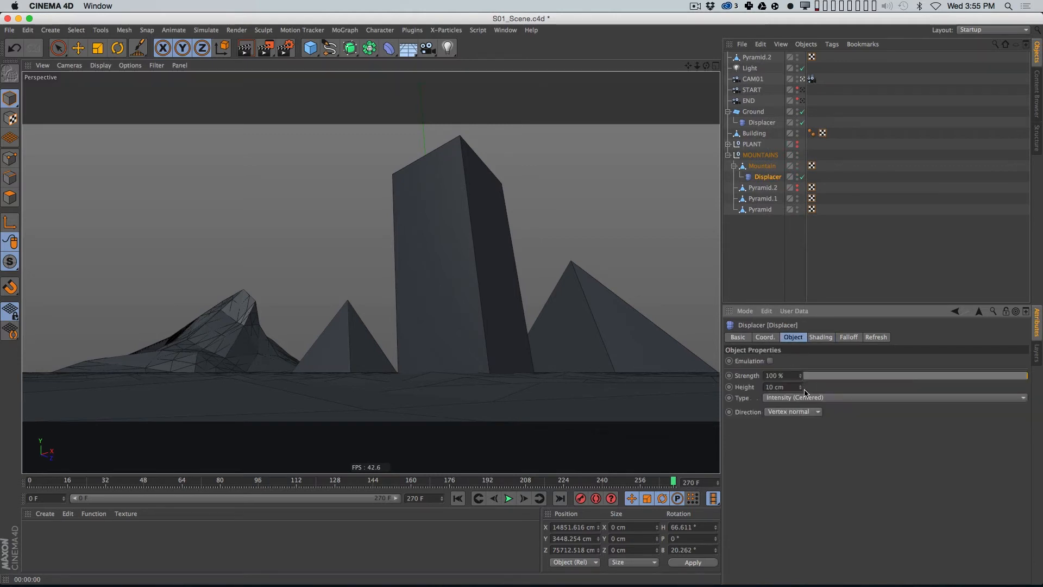
drag(798, 372, 760, 204)
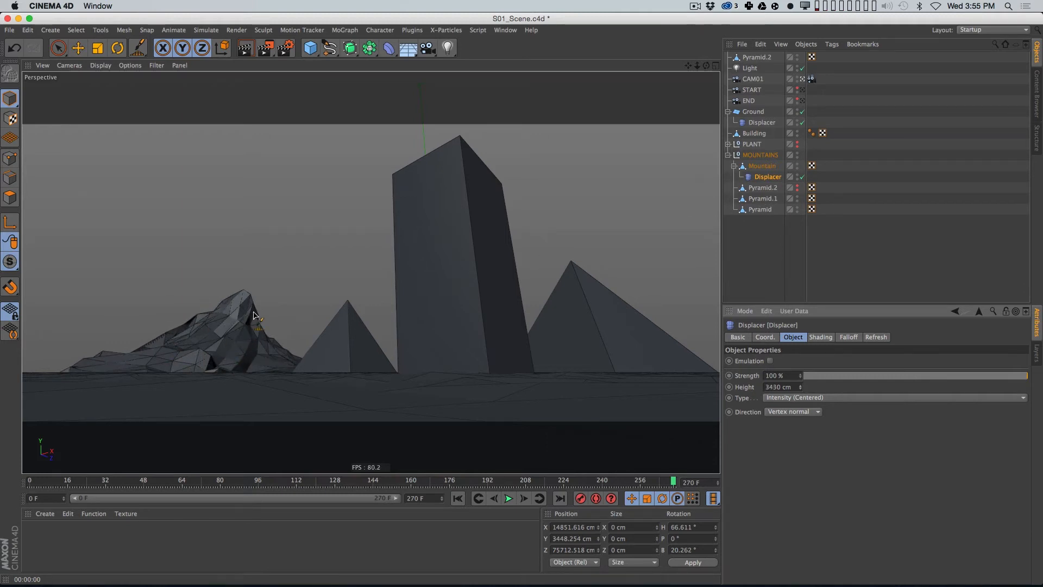
drag(803, 387, 795, 396)
drag(675, 482, 803, 455)
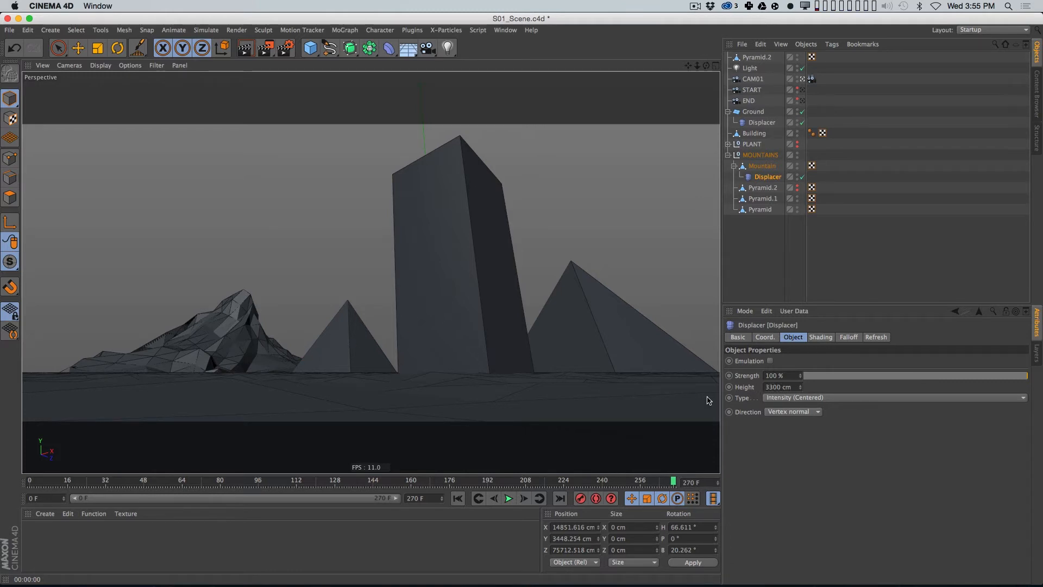
key(super+r)
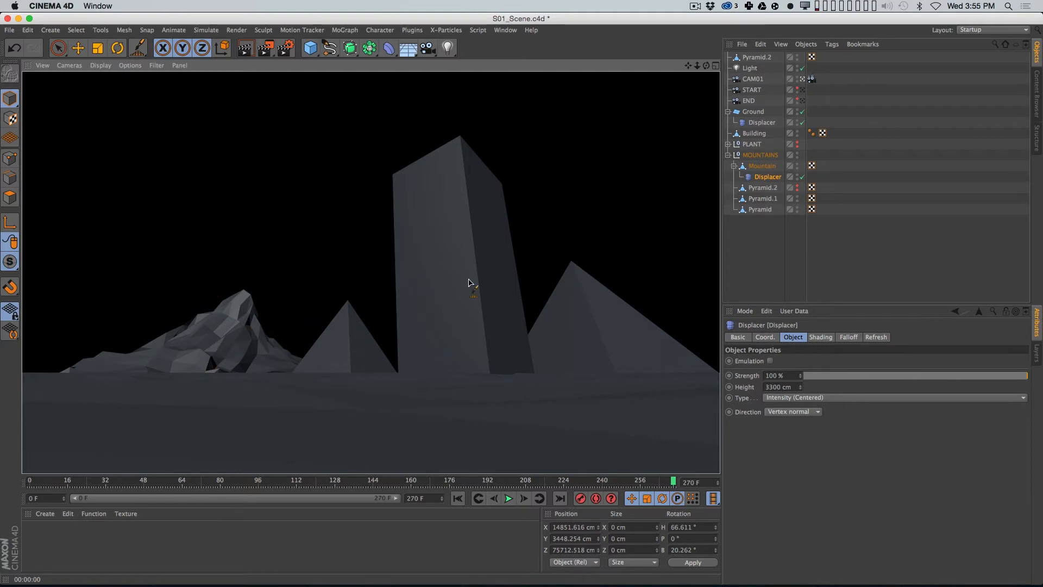
click(823, 261)
Step: Smear Mountain's summit into a sharper peak in polygon mode with a 3000 cm Brush radius
click(762, 165)
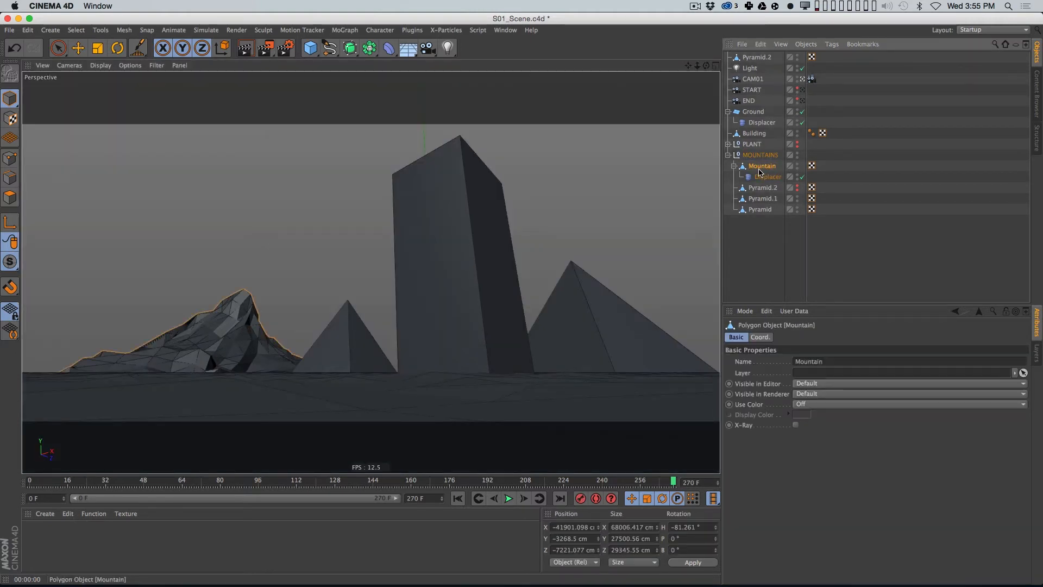
click(237, 276)
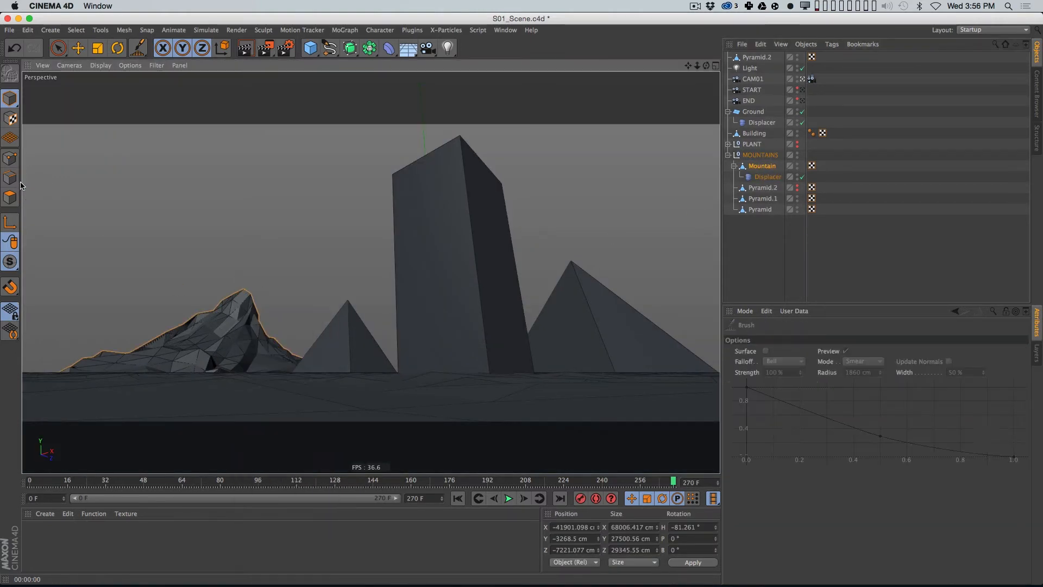
click(10, 196)
click(858, 371)
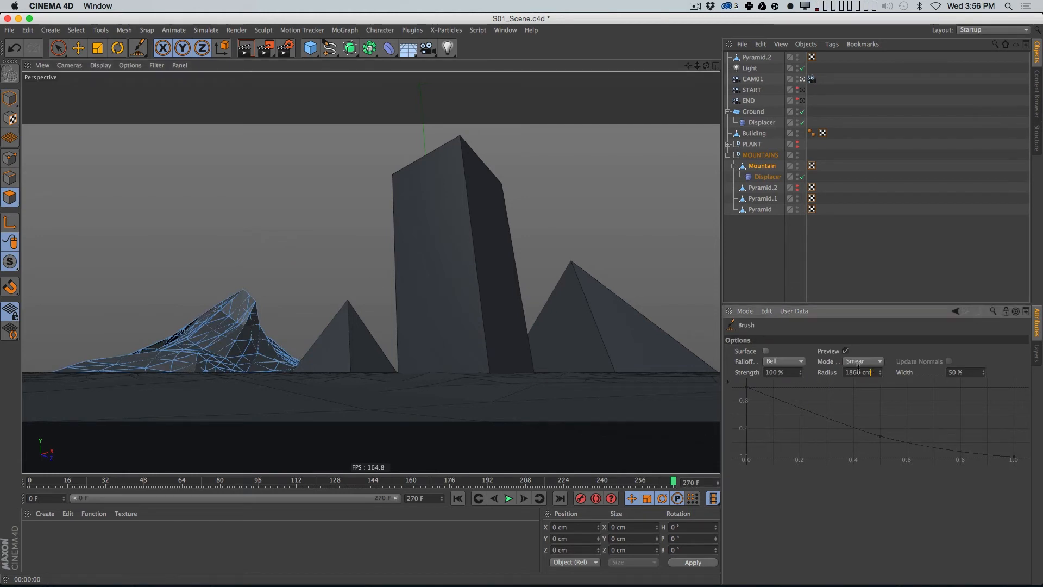
key(Return)
mouse_move(243, 293)
mouse_down()
mouse_move(239, 284)
mouse_move(196, 324)
mouse_up()
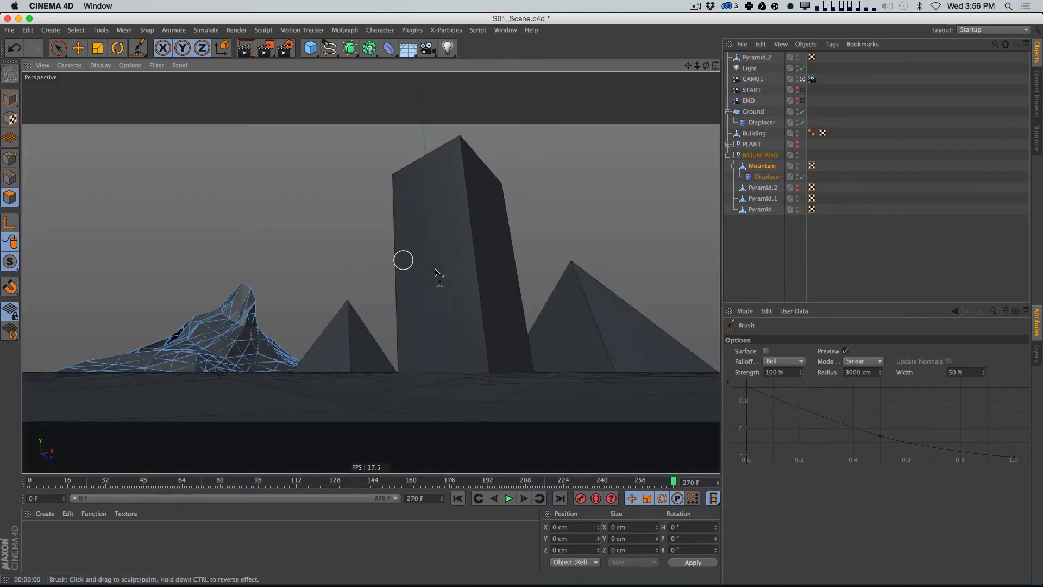
Step: Duplicate the Mountain object with its Displacer and place the copy as a child of Pyramid.1
click(792, 240)
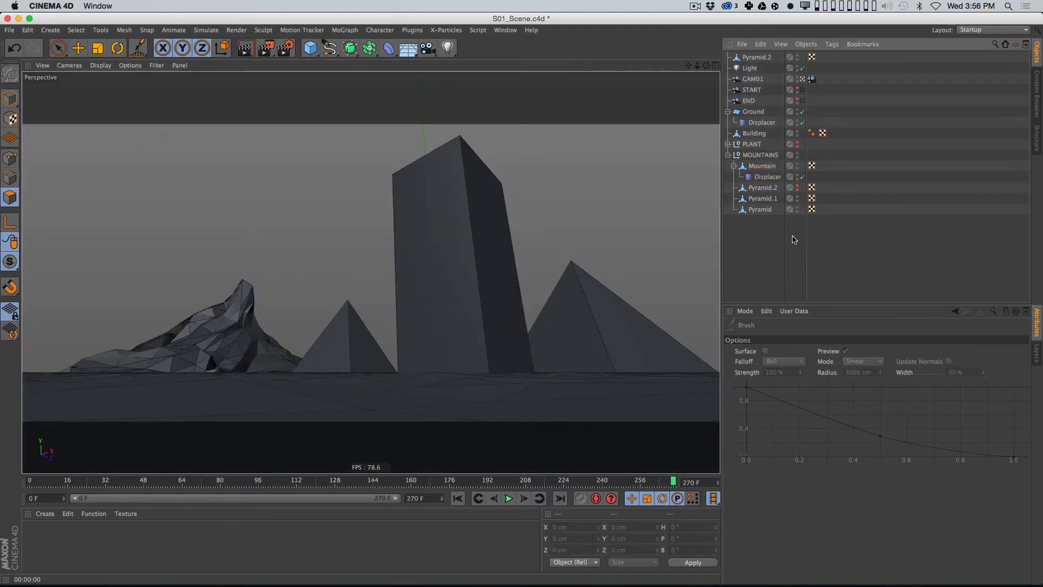
click(770, 203)
click(768, 168)
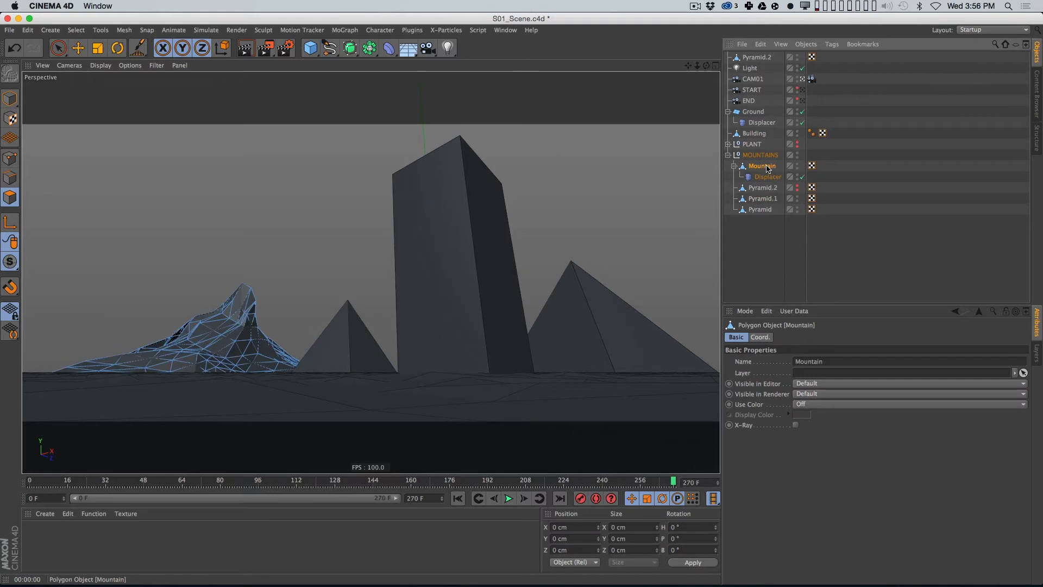
drag(770, 202, 774, 205)
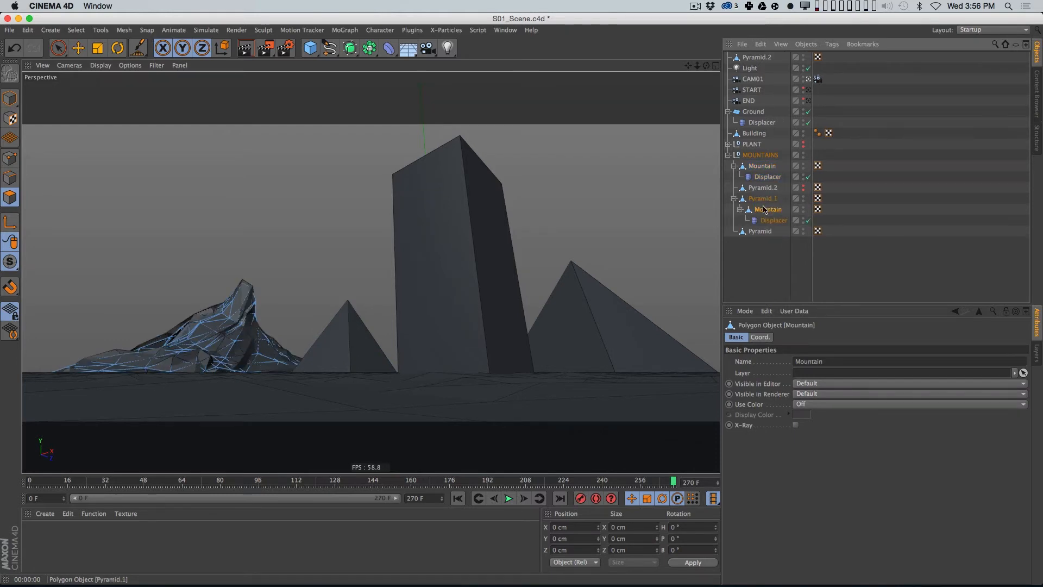
click(740, 209)
Step: Set the copied Mountain's X, Y and Z position to 0 cm relative to Pyramid.1
click(761, 338)
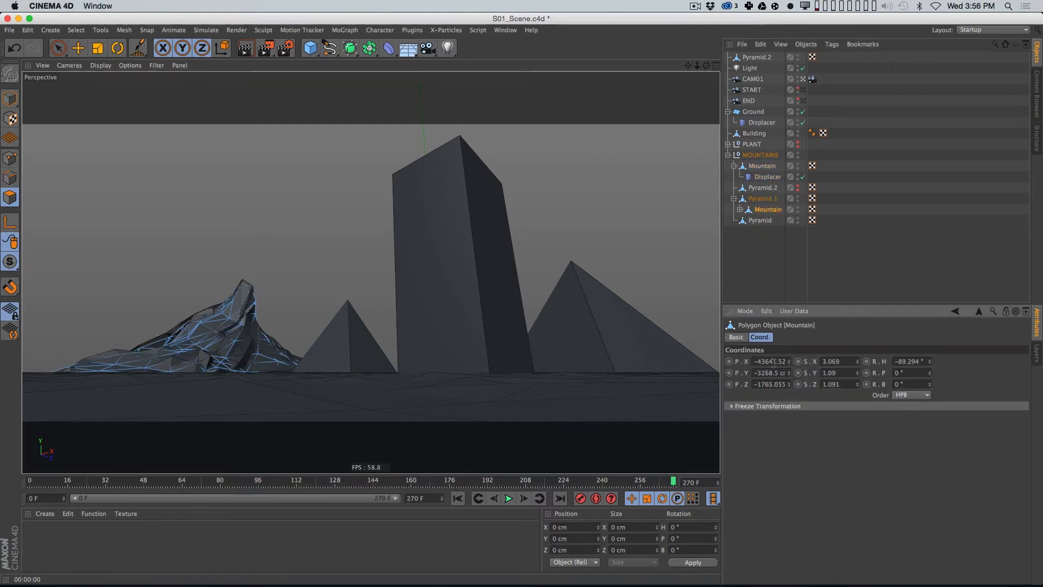
text(0)
key(Tab)
text(0)
key(Tab)
text(0)
key(Return)
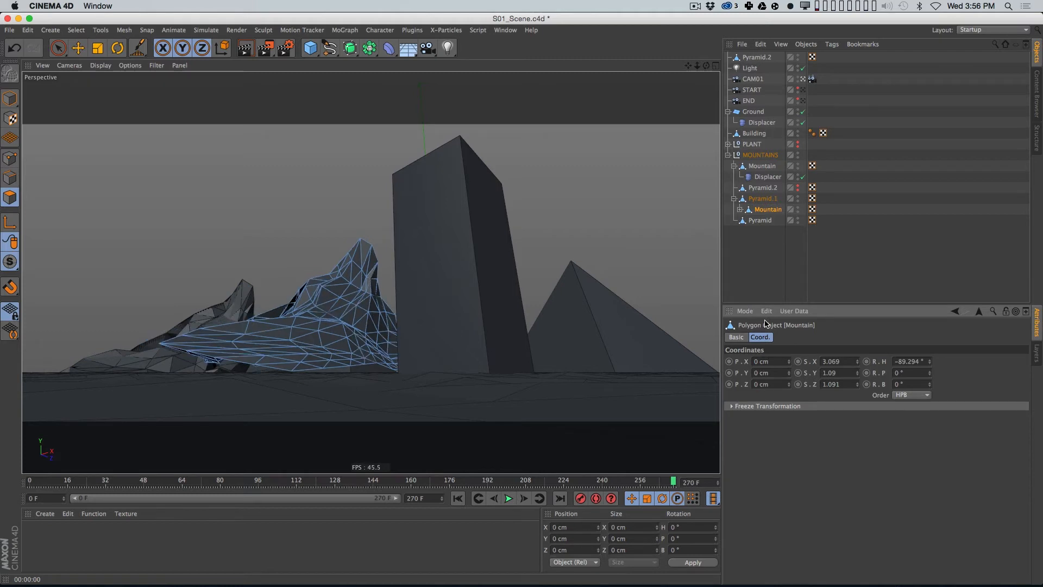
Step: Move the copied Mountain out of Pyramid.1, lower it to Y -2747 cm and turn its heading to about -188.26°
drag(771, 210, 775, 198)
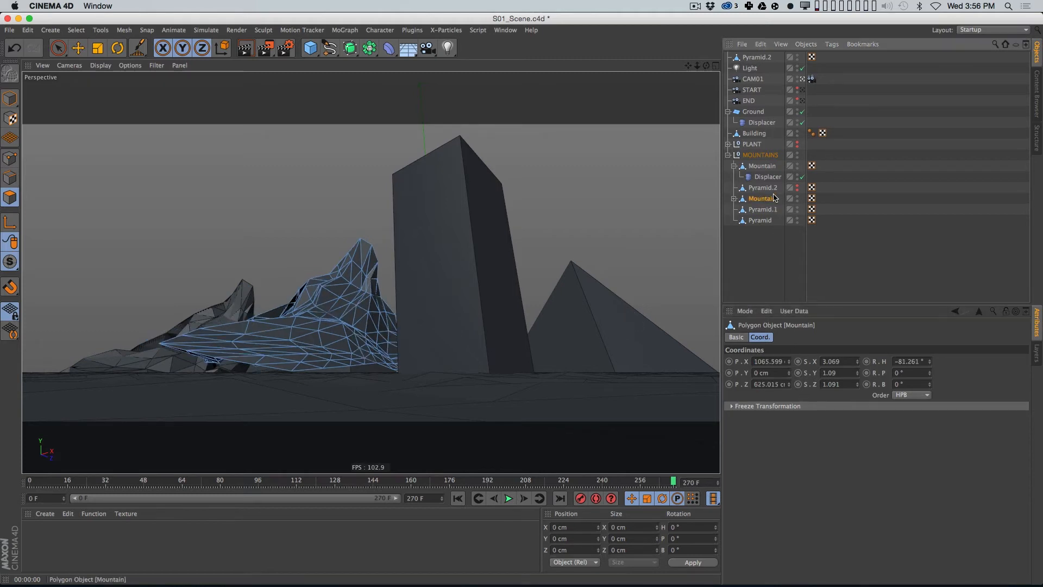
drag(789, 373, 783, 529)
drag(930, 361, 922, 397)
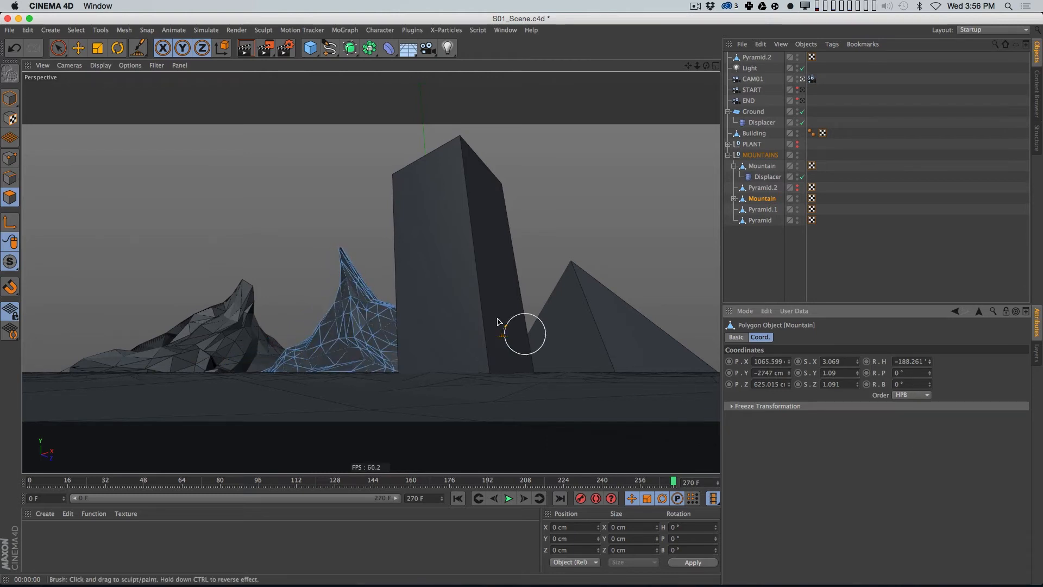
Step: In model mode, move the copied Mountain in the top view to about X -27229 cm and Z 24716 cm
click(716, 65)
key(e)
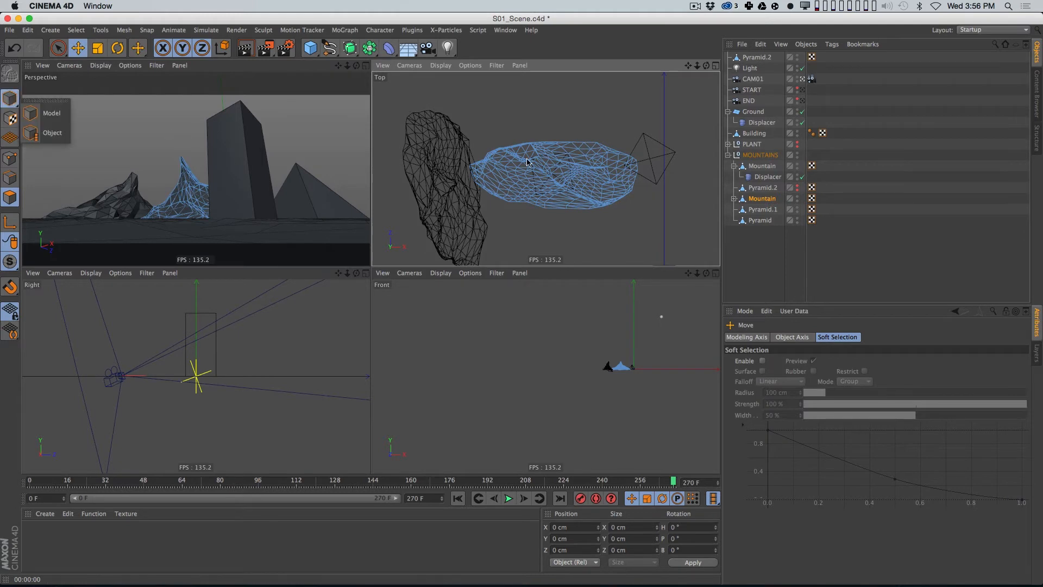
click(10, 98)
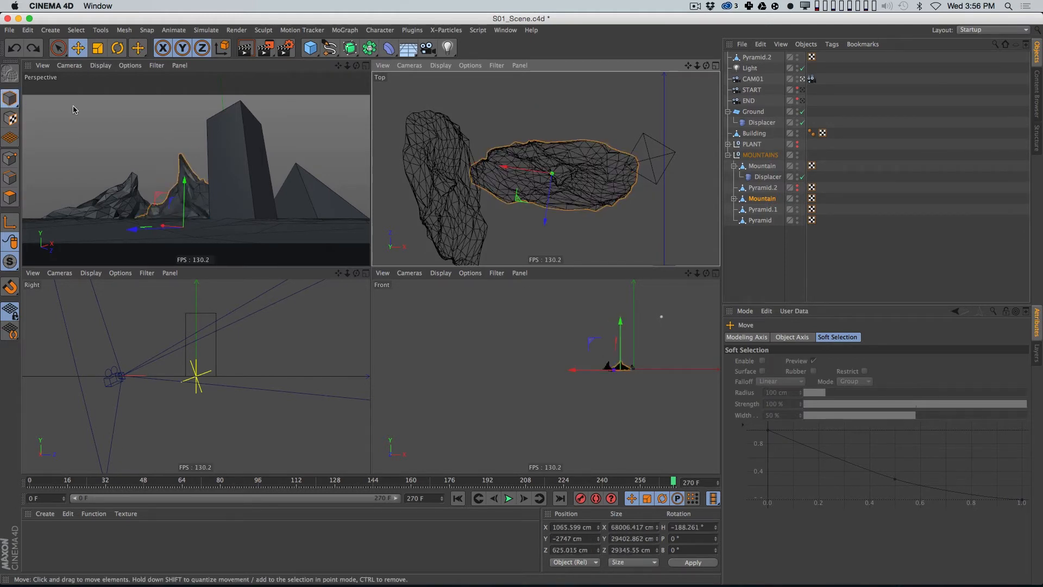
drag(540, 204, 554, 163)
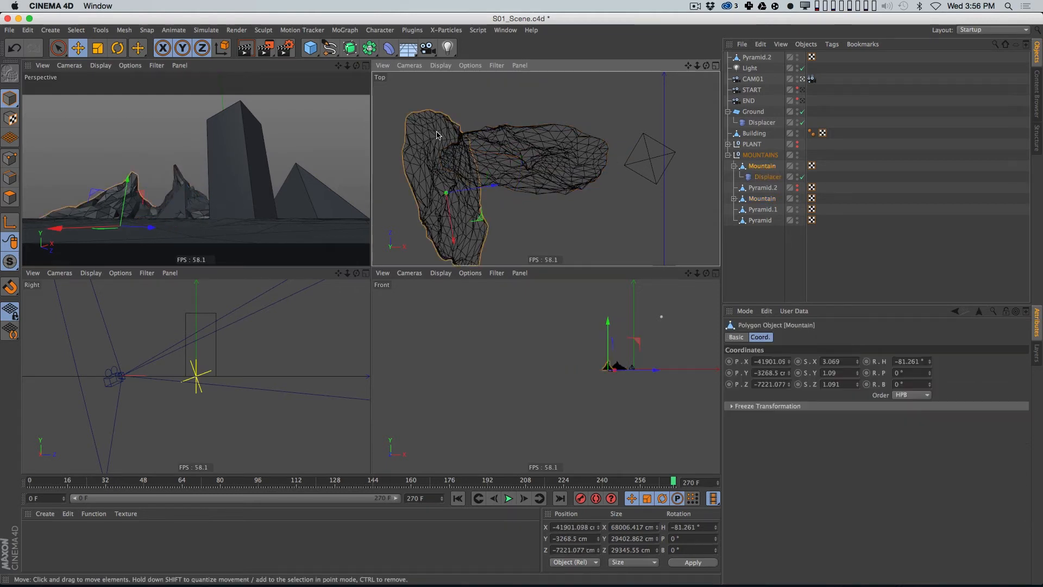
drag(521, 154, 508, 107)
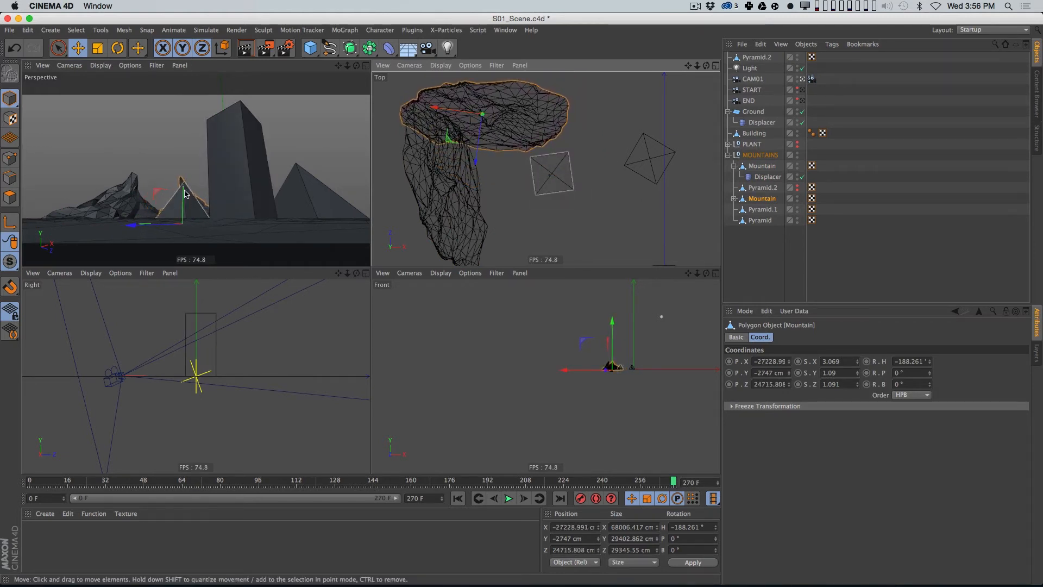
Step: Hide Pyramid.1 and compare the copied Mountain in the enlarged perspective view with its Displacer off and on again
click(797, 209)
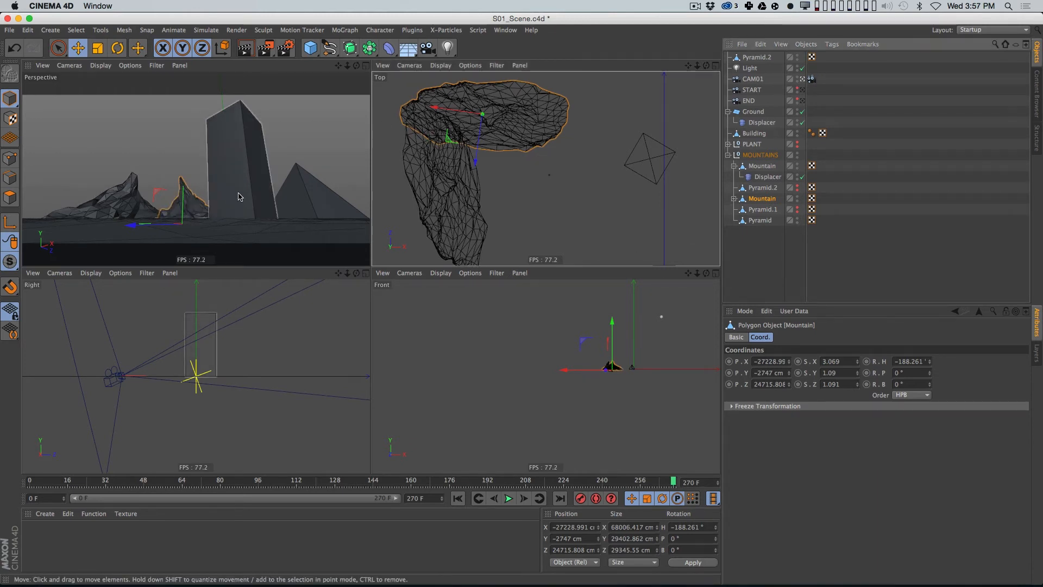
click(366, 66)
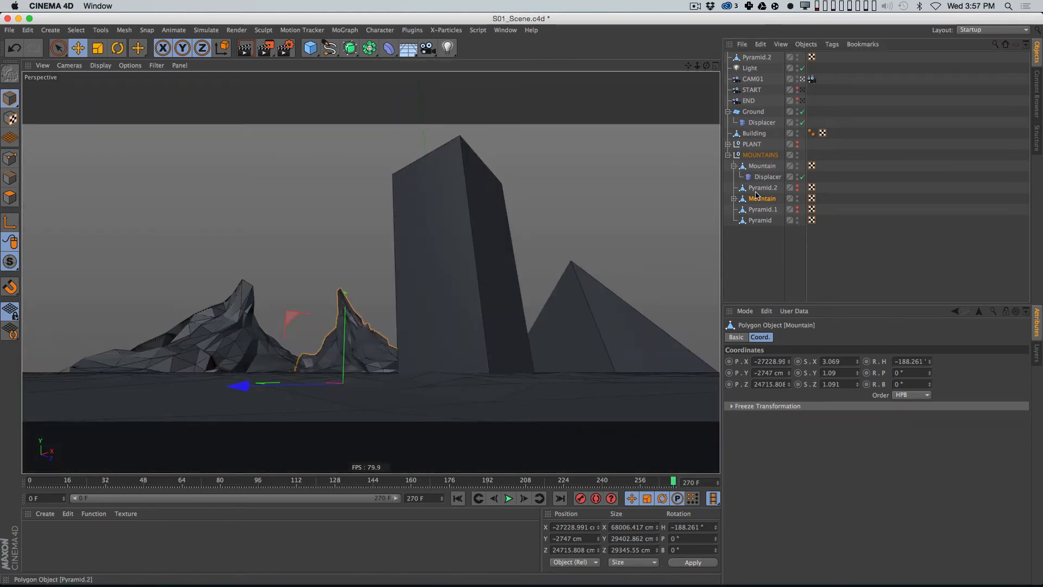
click(734, 199)
click(733, 198)
click(734, 198)
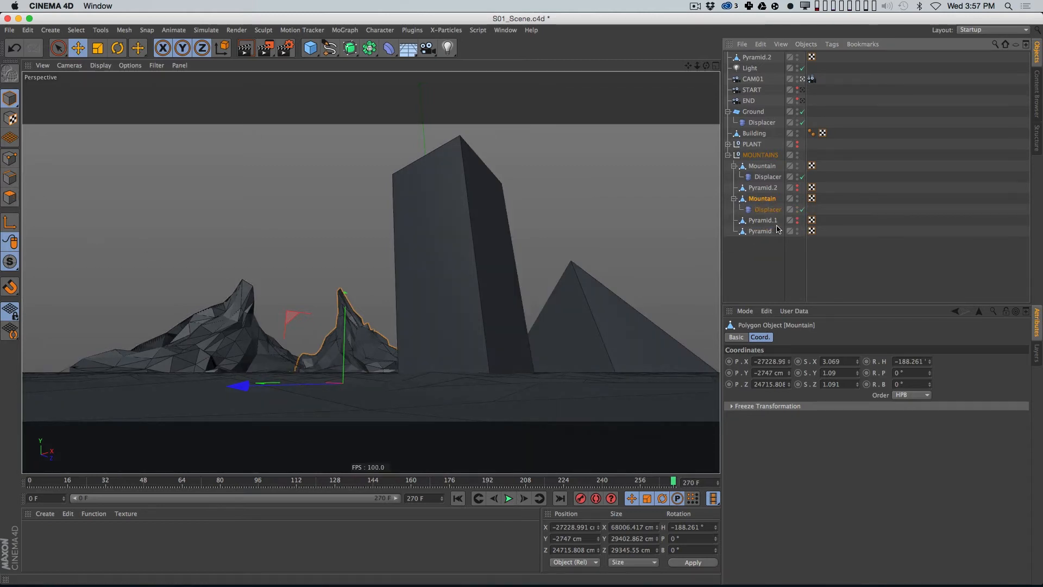
click(800, 210)
click(801, 211)
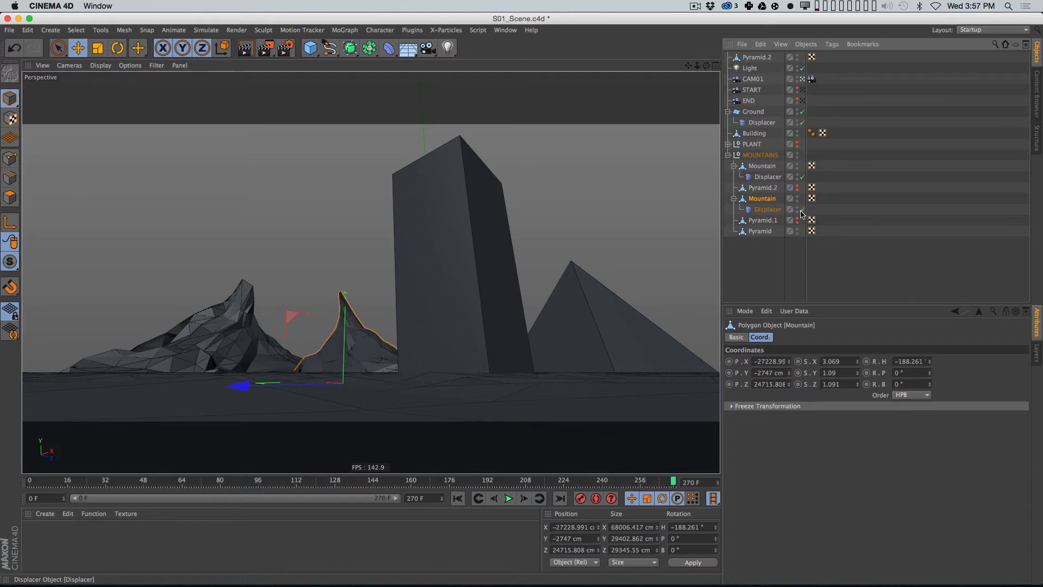
Step: Rotate the copied Mountain's heading to about -373.26°
key(m)
key(c)
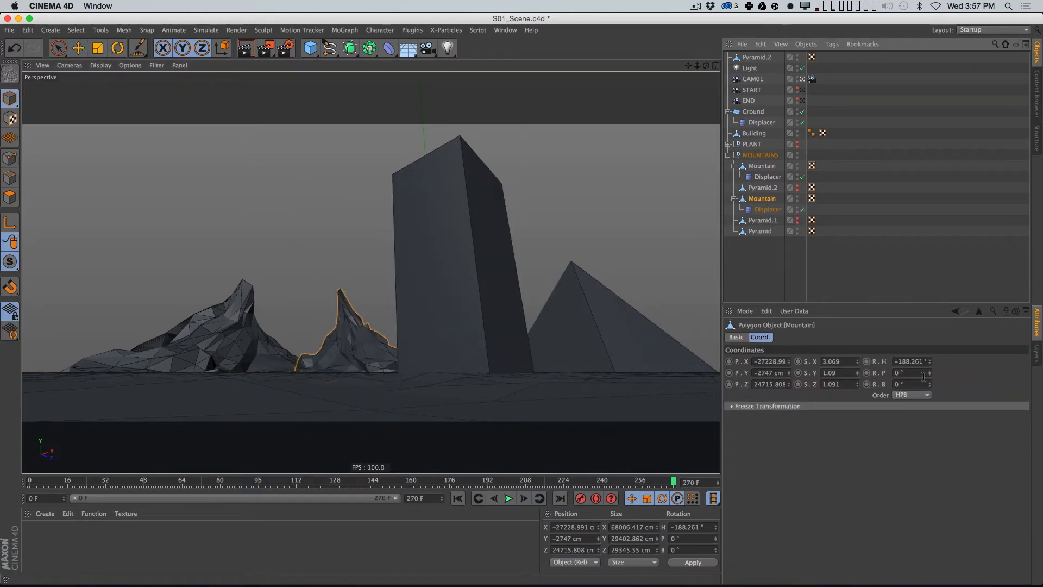
drag(929, 362, 867, 397)
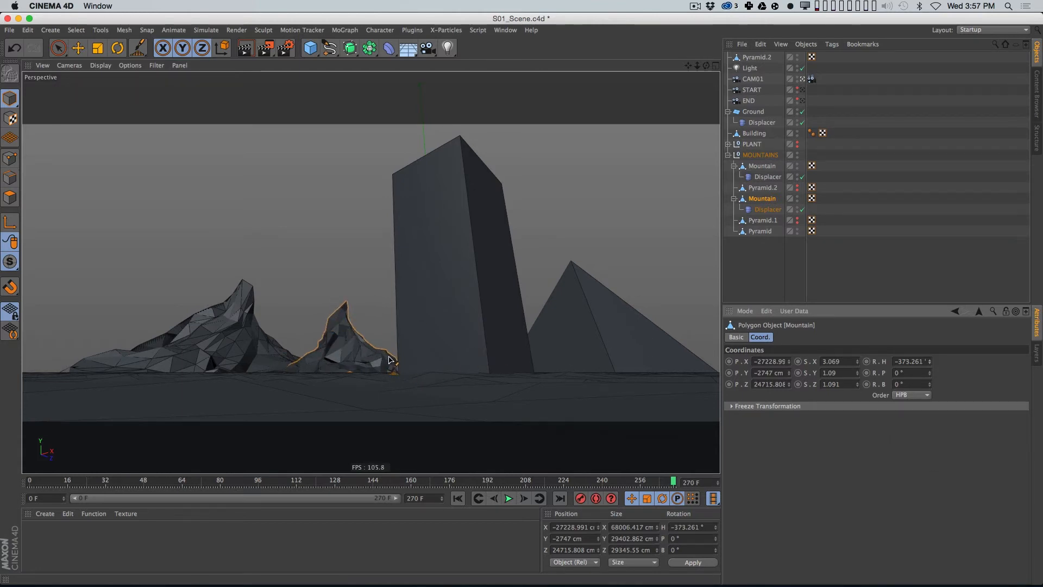
Step: Smear the copied Mountain's peak into a broader shape with the Brush in point mode and check it with test renders
click(184, 197)
click(9, 158)
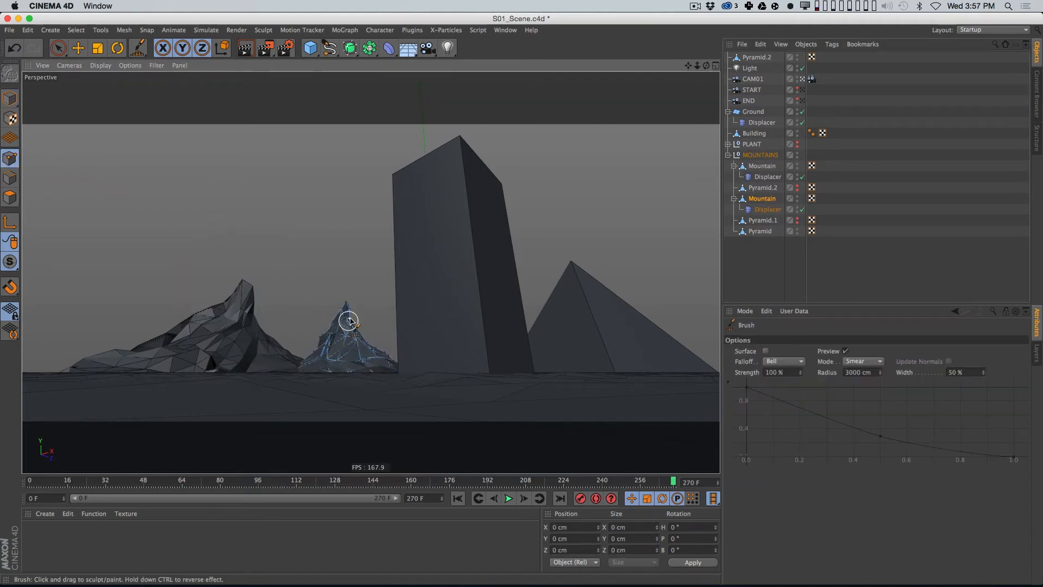
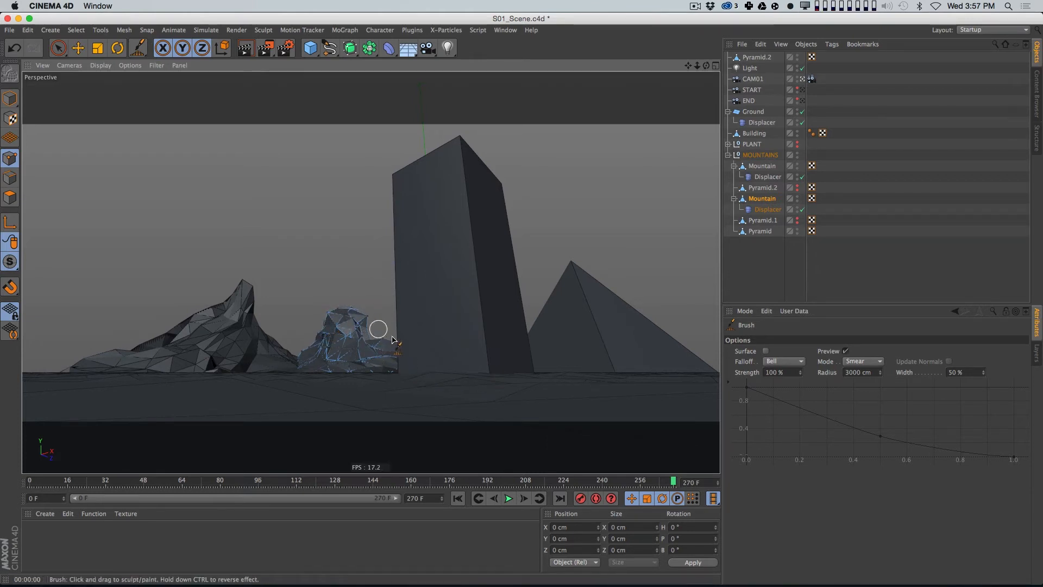
key(super+r)
key(super+r)
Step: Leave the CAM01 view, smear the copied Mountain's upper points with the Brush from several angles, and return to CAM01
click(802, 79)
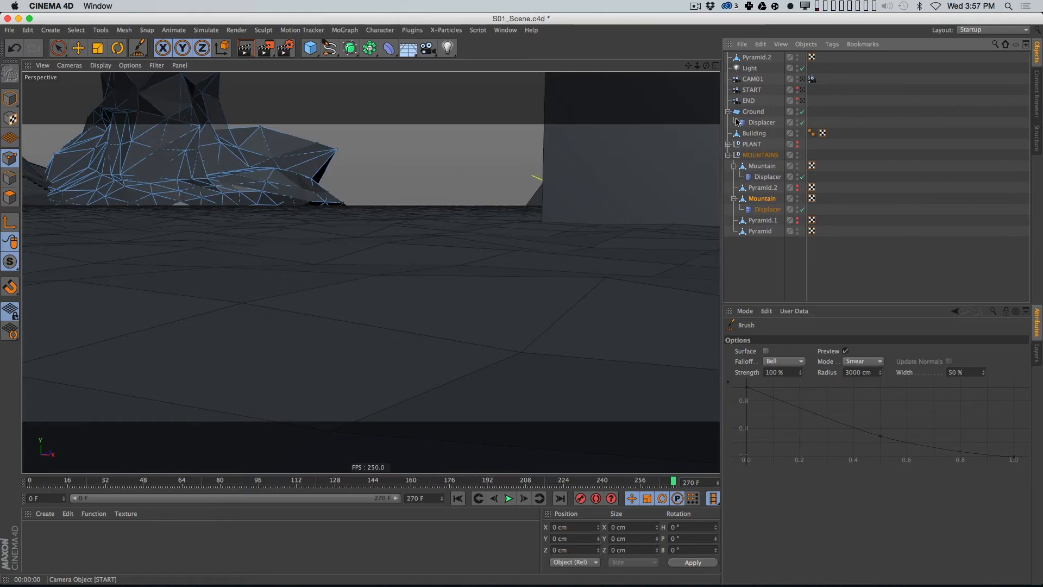
alt+right_drag(291, 198, 294, 236)
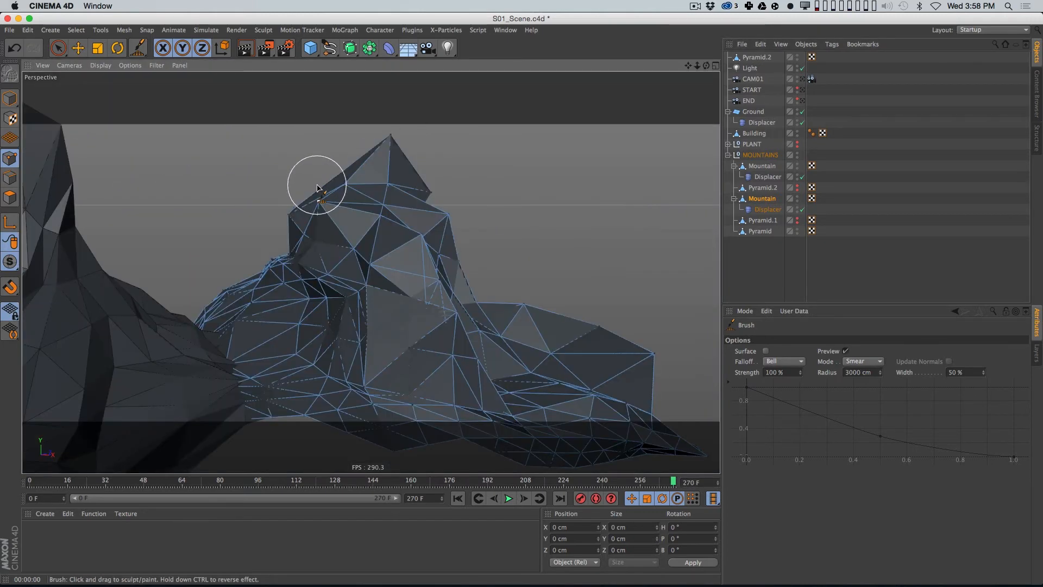
mouse_move(385, 200)
alt+mouse_down()
mouse_move(358, 217)
mouse_move(423, 204)
mouse_move(459, 177)
mouse_move(449, 214)
mouse_move(435, 147)
mouse_move(437, 213)
alt+mouse_up()
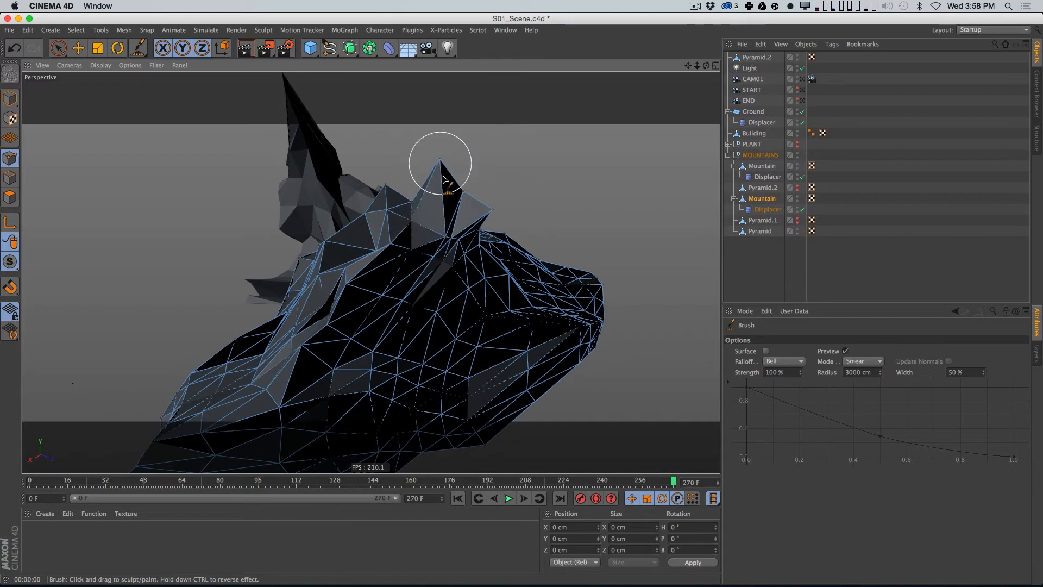
drag(440, 158, 447, 218)
key(super+z)
key(super+z)
drag(435, 140, 437, 203)
mouse_move(428, 205)
alt+mouse_down()
mouse_move(467, 203)
mouse_move(577, 230)
mouse_move(492, 227)
alt+mouse_up()
drag(333, 245, 355, 240)
mouse_move(458, 208)
mouse_down()
mouse_move(447, 194)
mouse_move(411, 192)
mouse_move(421, 179)
mouse_move(407, 183)
mouse_move(400, 293)
mouse_move(365, 270)
mouse_move(324, 298)
mouse_move(570, 187)
mouse_up()
click(802, 79)
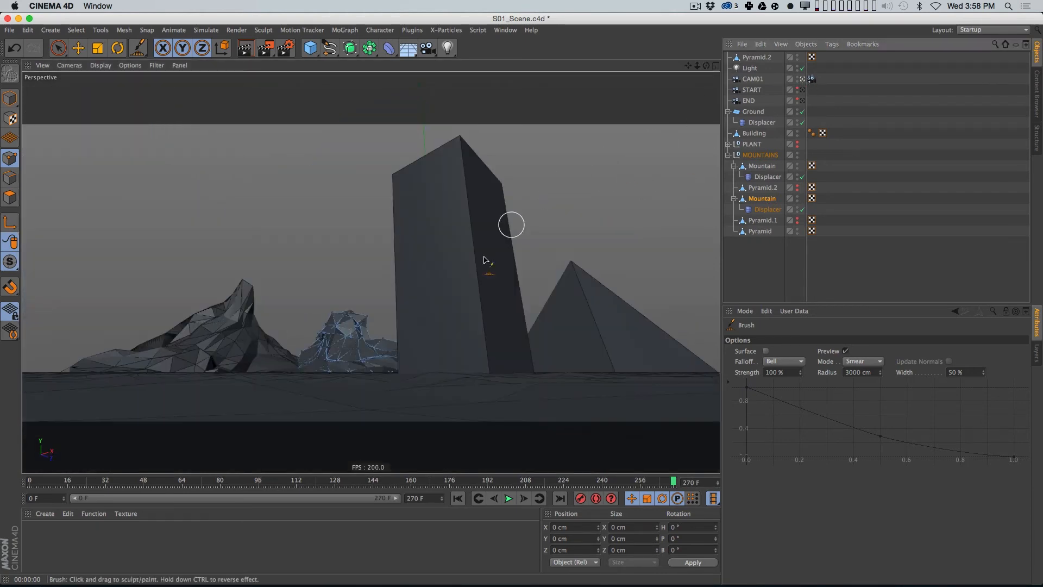
Step: Refine the top of the copied Mountain with Brush strokes from the camera view and test-render the result
key(super+r)
click(346, 265)
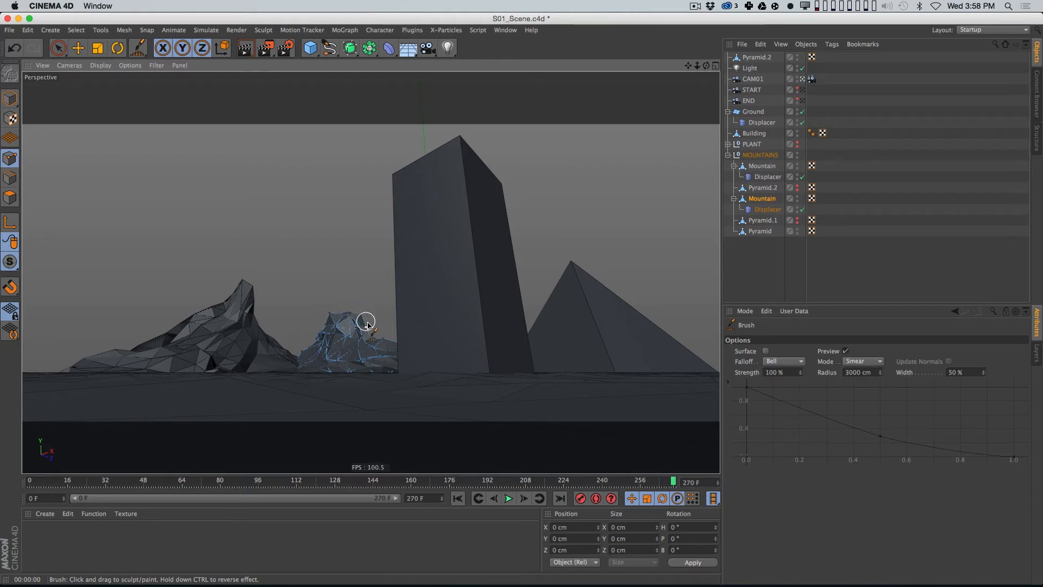
drag(360, 315, 329, 315)
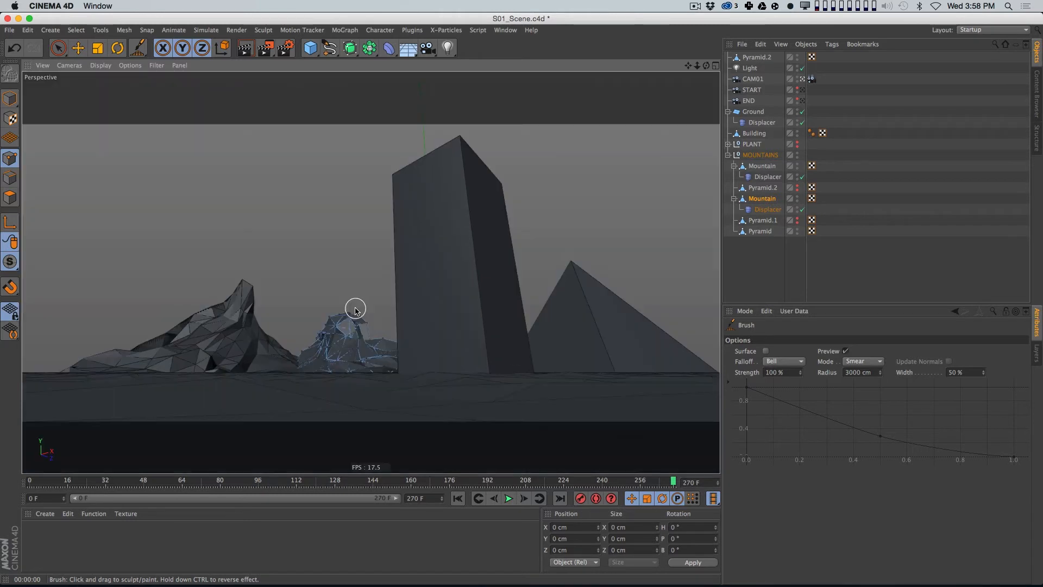
key(super+r)
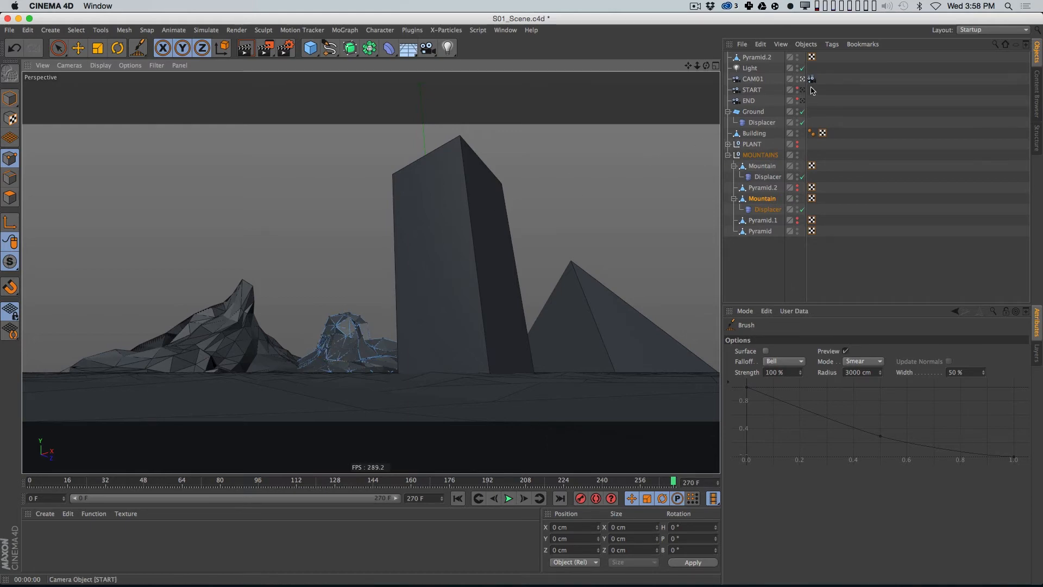
Step: Inspect where the two mountains meet from free angles with test renders, and return to the CAM01 view
key(o)
alt+drag(320, 185, 475, 177)
mouse_move(333, 241)
mouse_down()
mouse_move(344, 217)
mouse_move(321, 235)
mouse_move(307, 214)
mouse_move(353, 261)
mouse_move(389, 275)
mouse_move(426, 314)
mouse_move(419, 326)
mouse_move(459, 302)
mouse_move(444, 282)
mouse_move(404, 282)
mouse_move(387, 308)
mouse_move(361, 277)
mouse_move(391, 276)
mouse_up()
alt+middle_drag(546, 358, 517, 332)
mouse_move(453, 222)
alt+mouse_down()
mouse_move(458, 236)
mouse_move(419, 305)
mouse_move(465, 242)
alt+mouse_up()
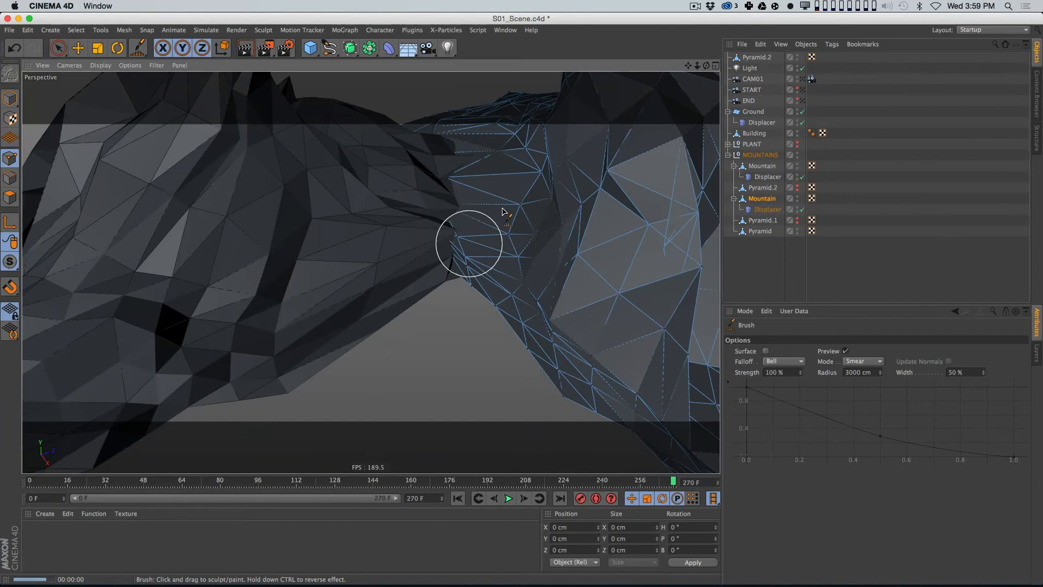
key(super+r)
key(super+r)
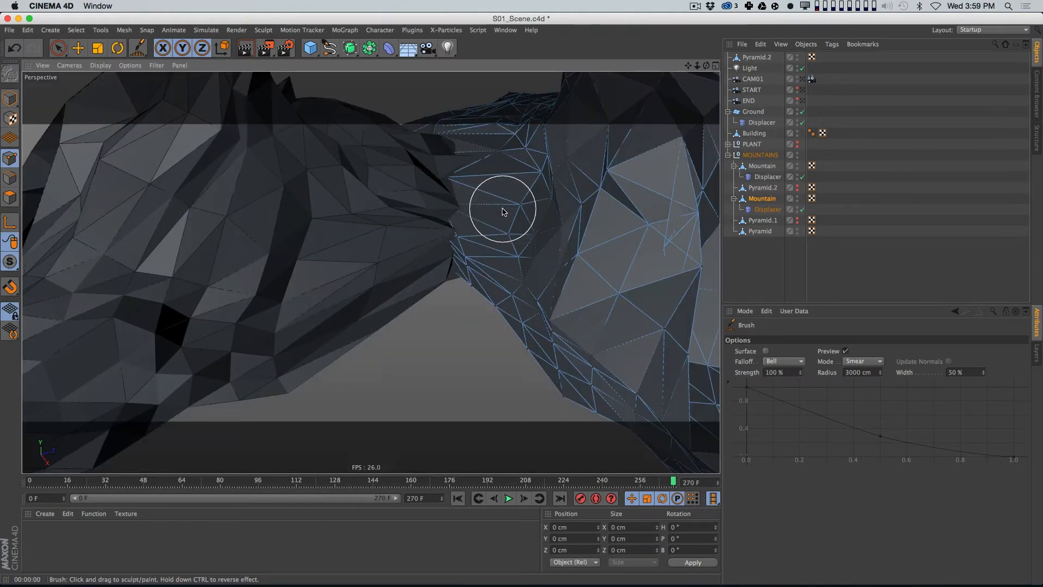
mouse_move(505, 205)
alt+mouse_down()
mouse_move(477, 233)
mouse_move(368, 275)
mouse_move(481, 212)
alt+mouse_up()
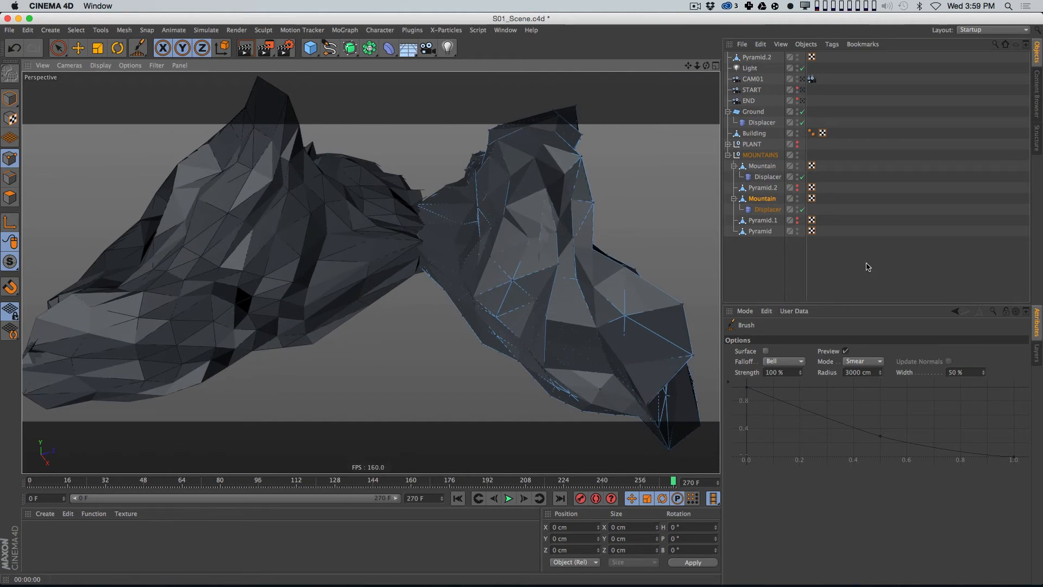
key(super+r)
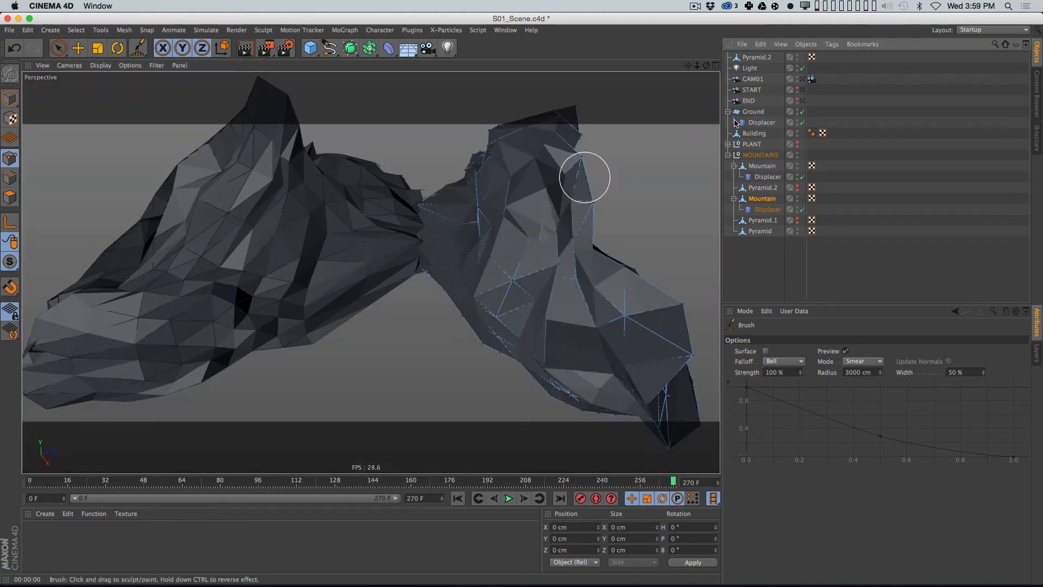
click(804, 91)
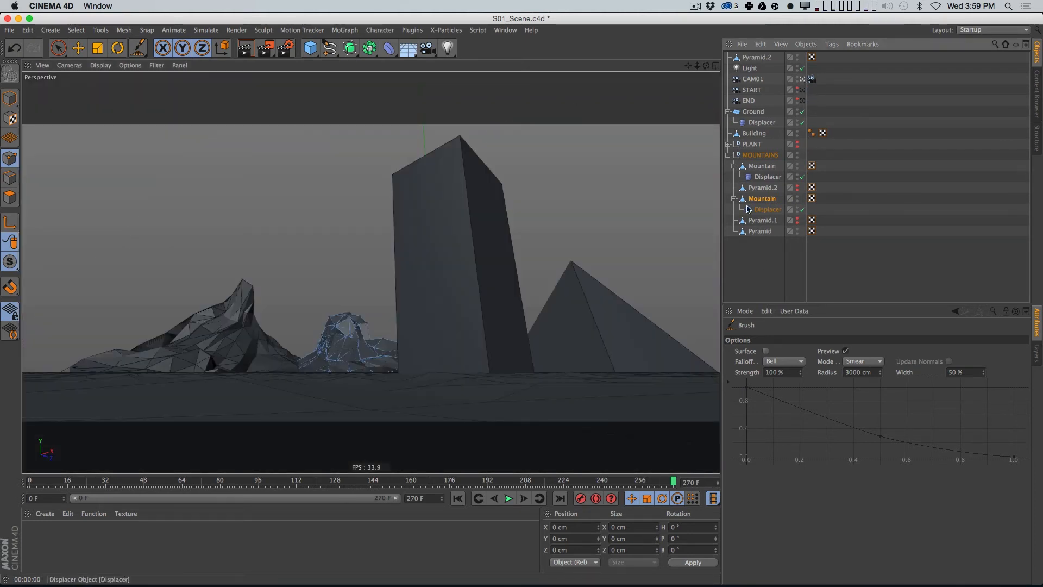
Step: Collapse both Mountain objects and group Pyramid.2 and Pyramid.1 into a null inside MOUNTAINS
click(739, 253)
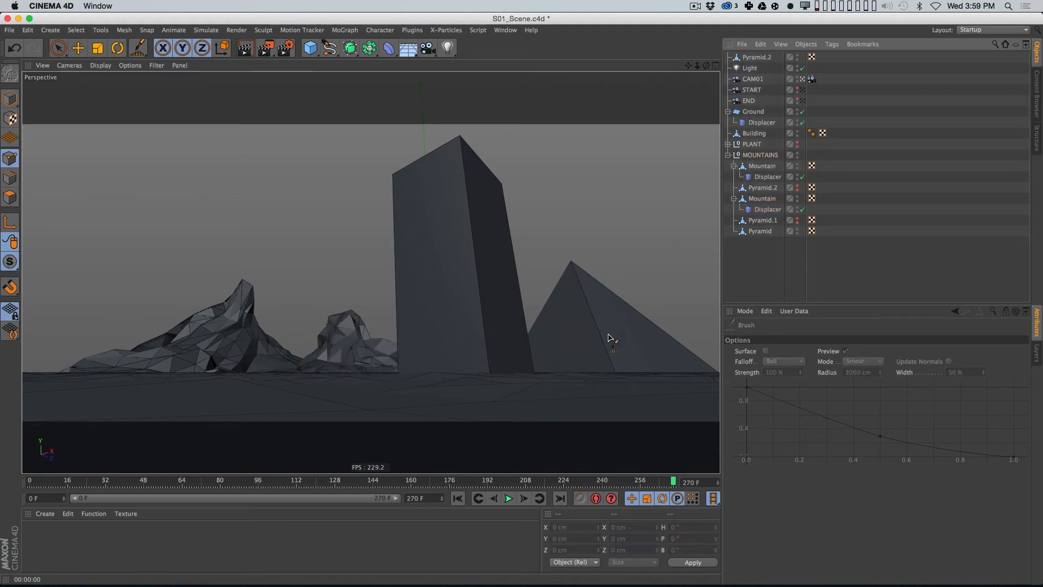
click(733, 166)
click(733, 188)
click(760, 198)
drag(760, 198, 768, 163)
shift+click(762, 210)
key(alt+g)
Step: Rename the null holding the hidden pyramids to OFF
double_click(756, 166)
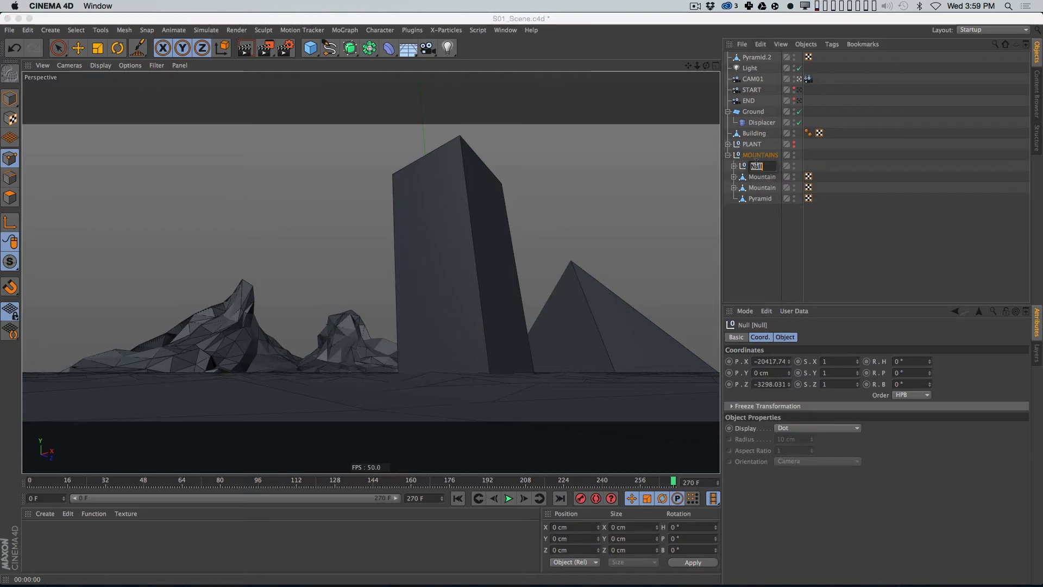
text(OFF)
key(Return)
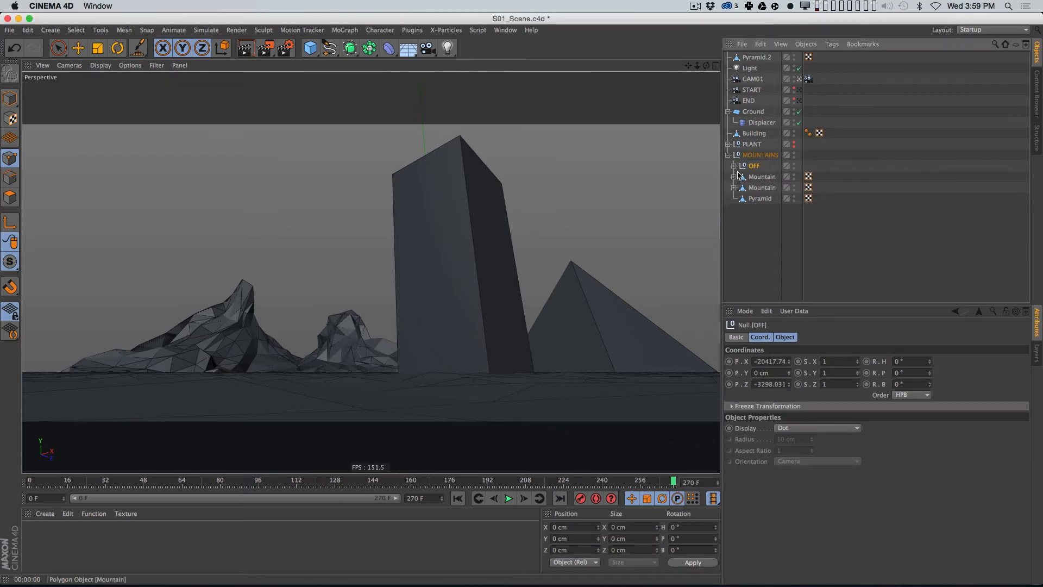
Step: Duplicate the second Mountain as a child of Pyramid and set the copy's X, Y and Z position to 0
click(764, 199)
click(761, 188)
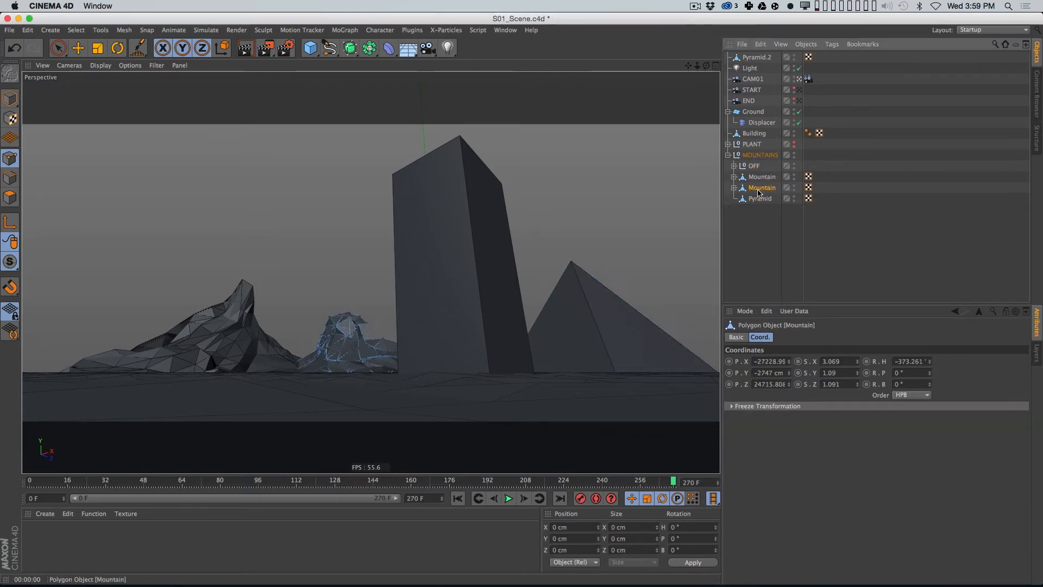
drag(764, 197, 763, 198)
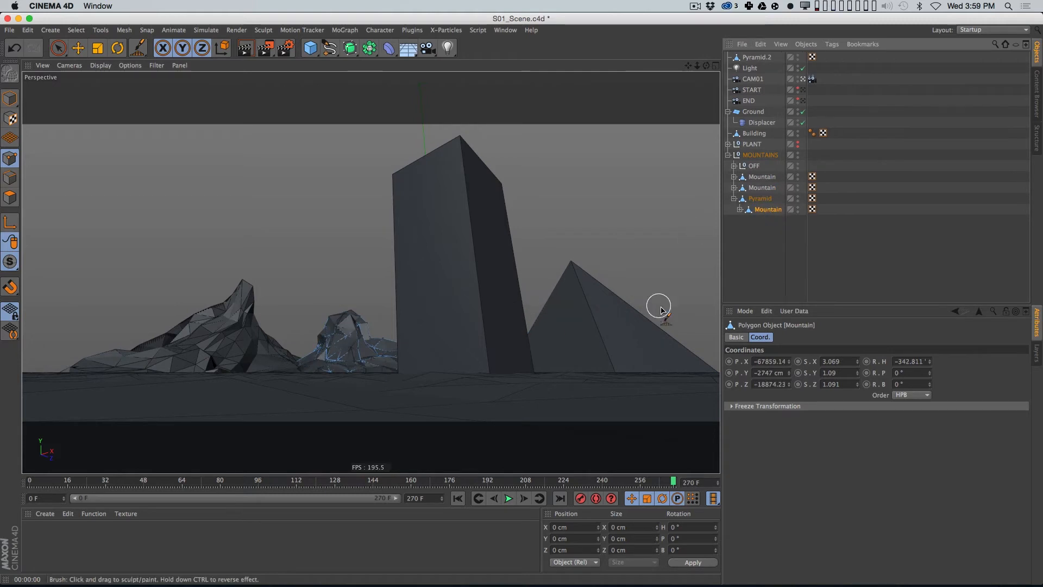
click(769, 361)
text(0)
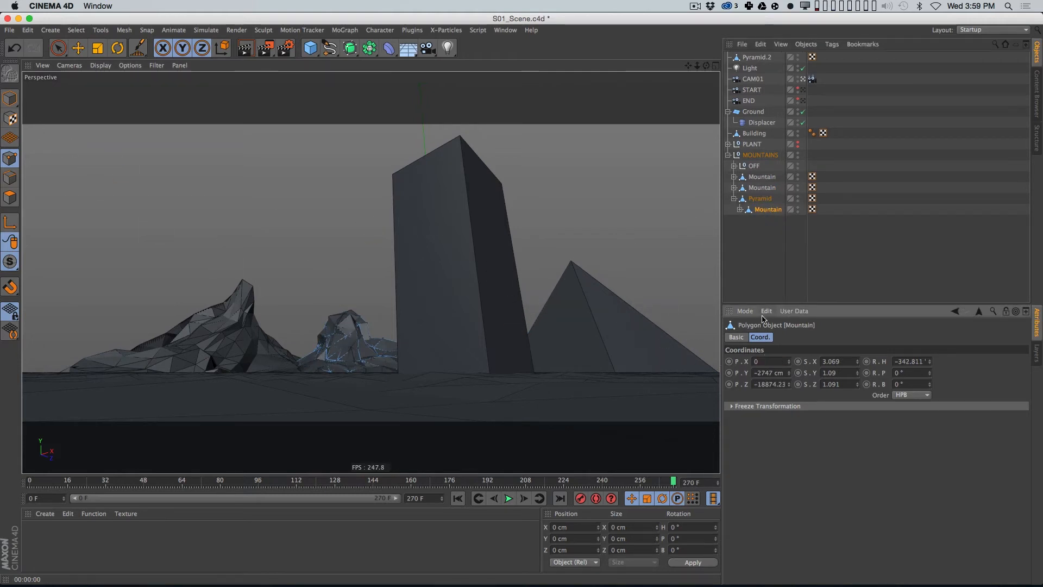
key(Tab)
text(0)
key(Tab)
text(0)
key(Return)
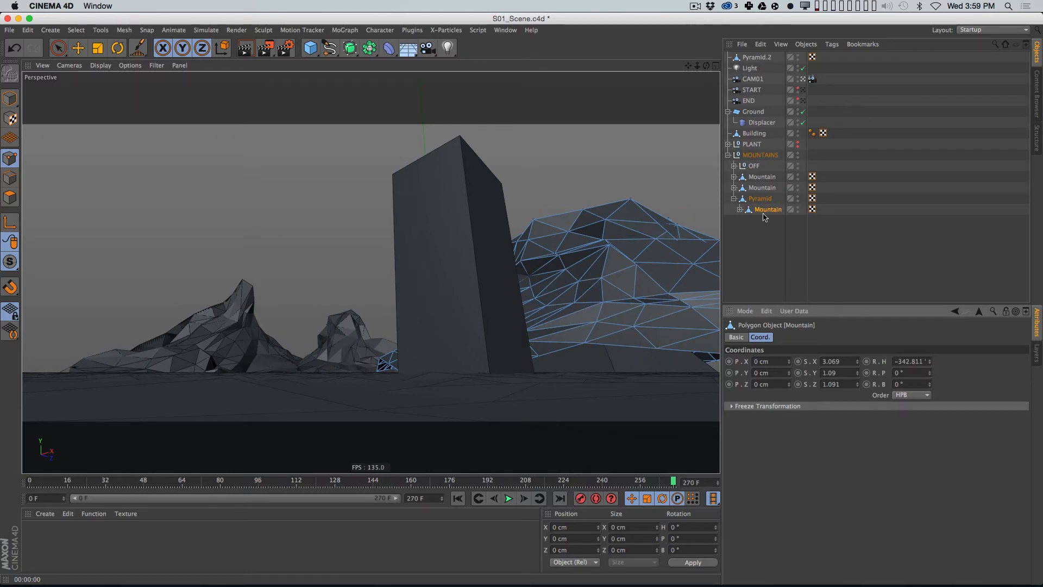
Step: Scale the Mountain copy down to about 52933 cm wide, shift it slightly in the Top view, and unparent it from Pyramid
click(716, 65)
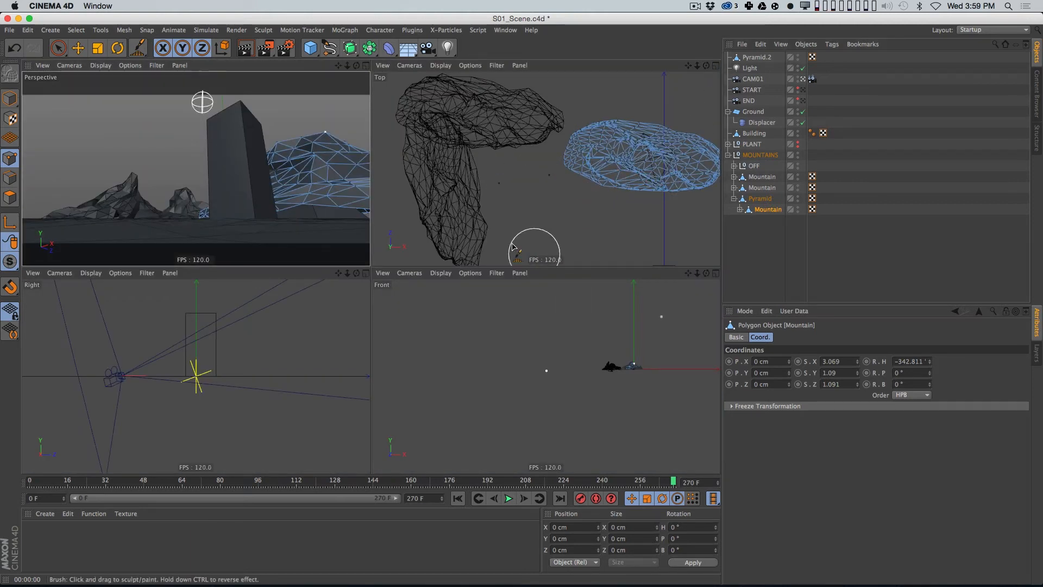
click(10, 98)
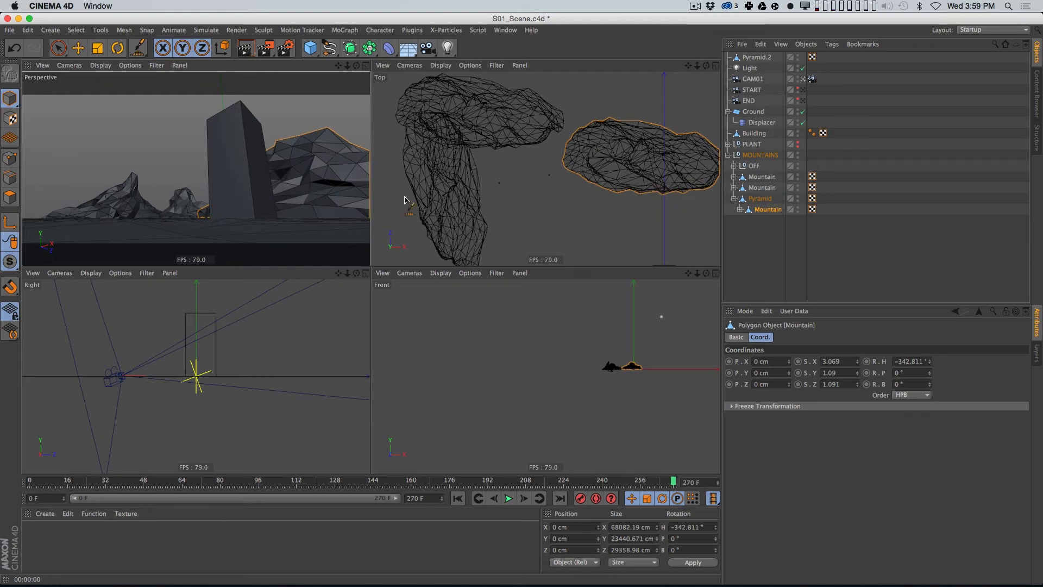
key(t)
drag(320, 227, 381, 204)
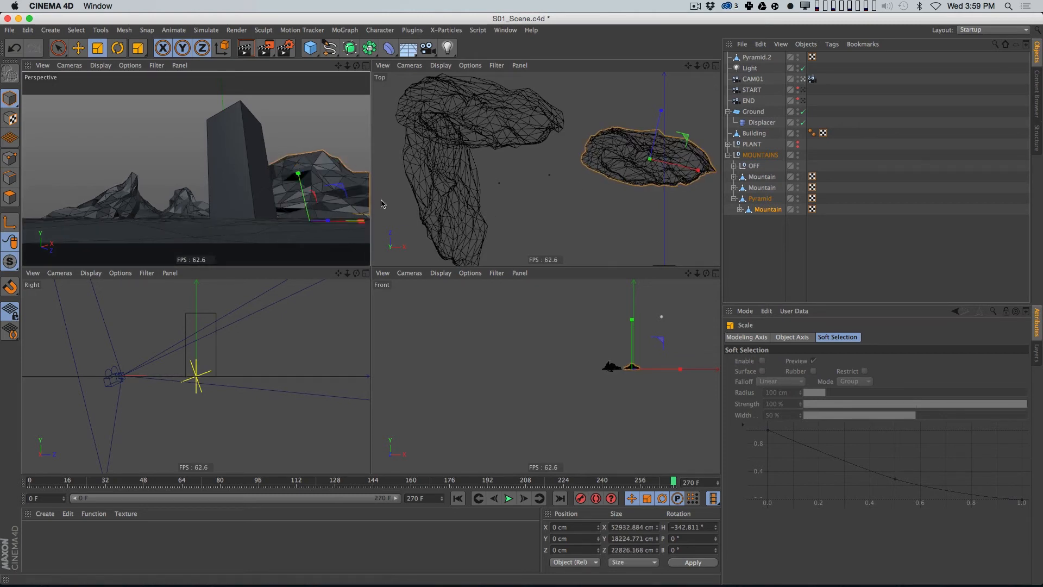
key(e)
mouse_move(616, 188)
mouse_down()
mouse_move(602, 175)
mouse_move(620, 180)
mouse_up()
drag(772, 212, 765, 196)
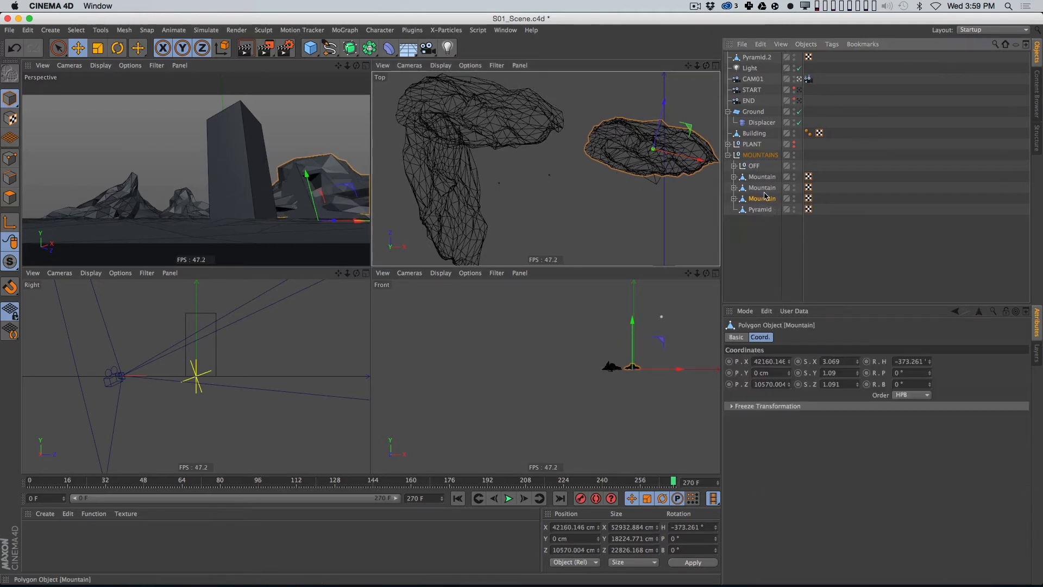
Step: Put the remaining Pyramid into the OFF null inside MOUNTAINS and collapse that null
click(795, 215)
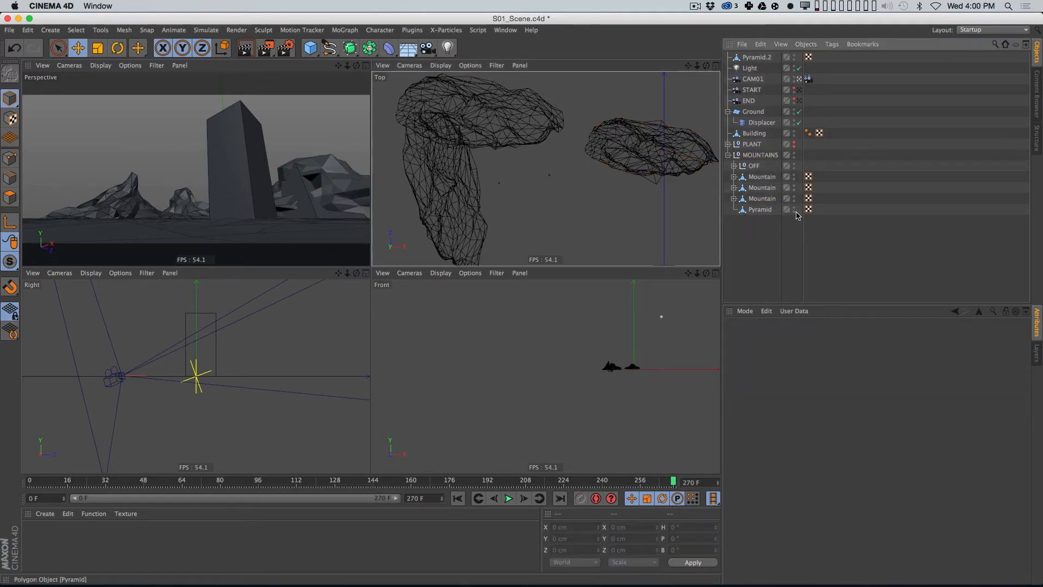
drag(754, 168, 753, 163)
click(734, 165)
click(760, 215)
Step: In the camera view, set the third Mountain's heading rotation to -546.261° and its Y position to -2694 cm
click(761, 199)
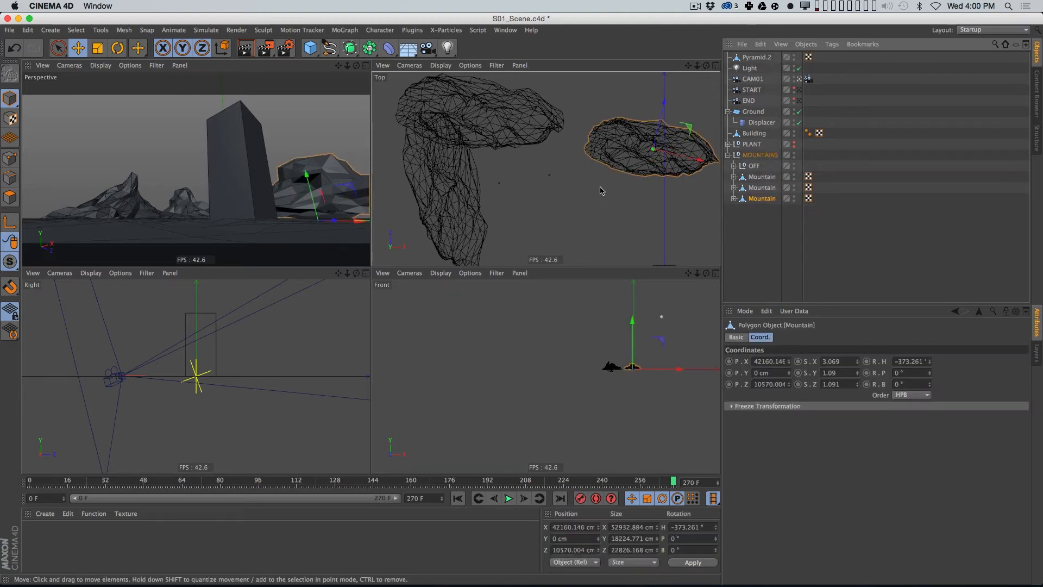
click(365, 65)
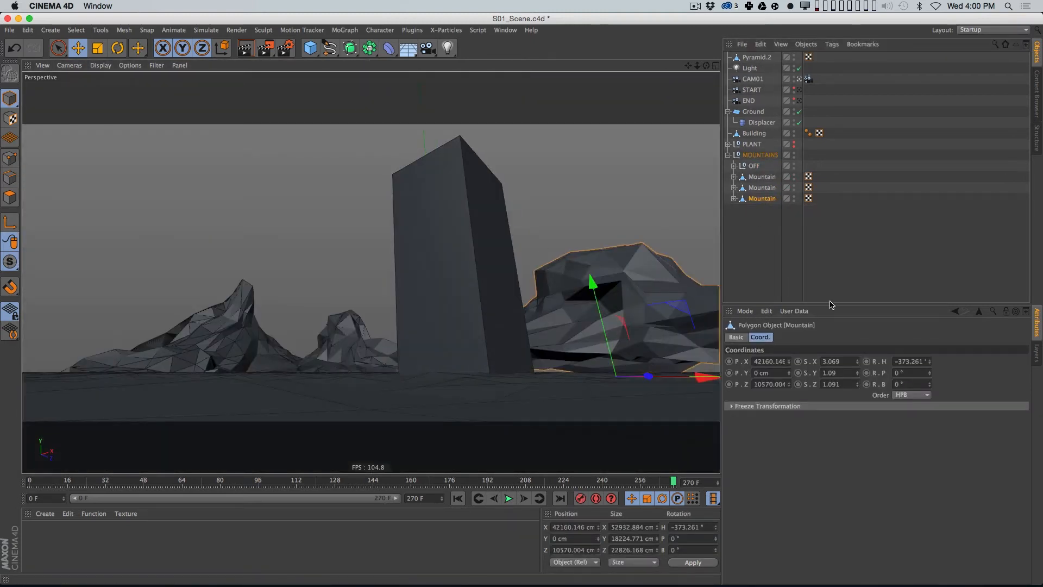
drag(930, 361, 928, 445)
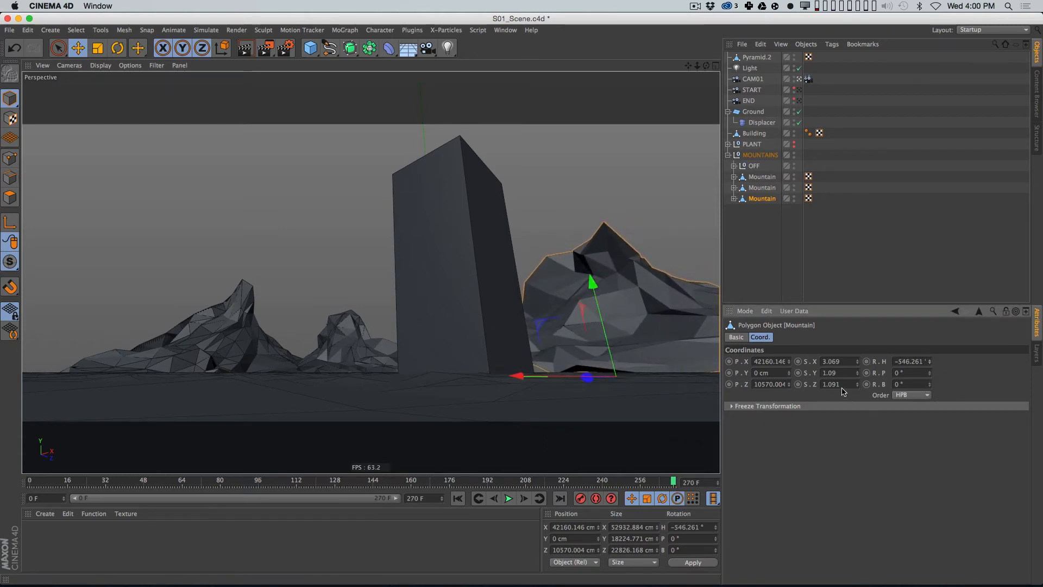
drag(788, 372, 775, 517)
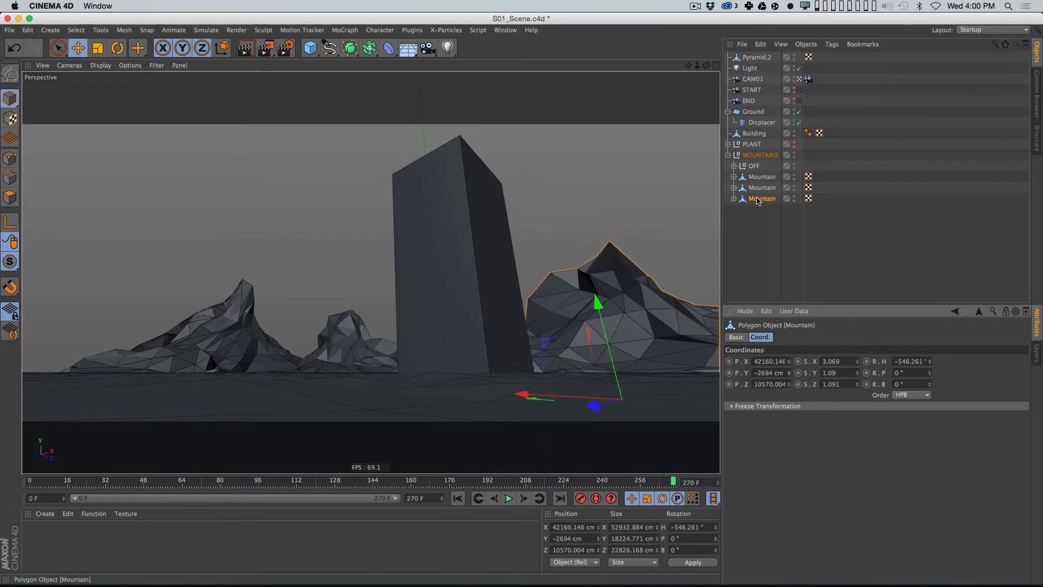
Step: Reshape the third Mountain's peak and outer slope in point mode with Smear Brush strokes
key(m)
key(c)
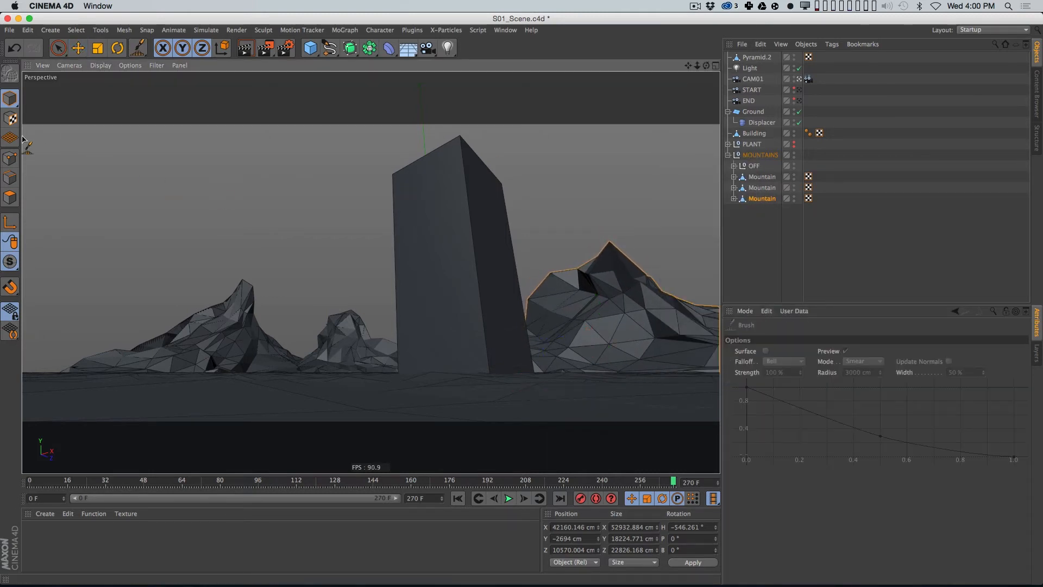
click(9, 158)
mouse_move(536, 302)
mouse_down()
mouse_move(549, 308)
mouse_move(624, 235)
mouse_move(643, 250)
mouse_move(543, 311)
mouse_move(587, 269)
mouse_up()
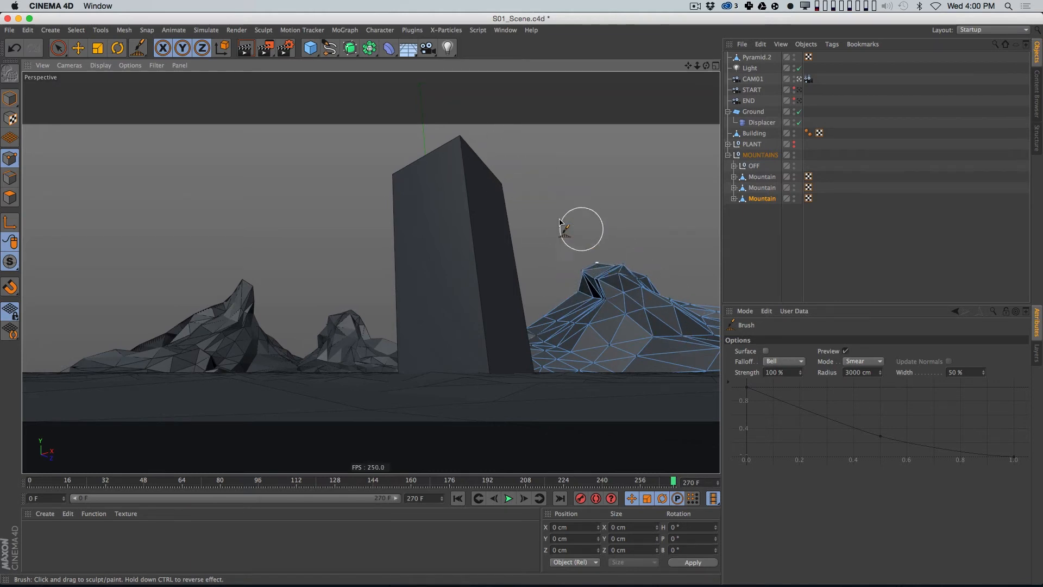
mouse_move(675, 288)
mouse_down()
mouse_move(661, 320)
mouse_move(677, 293)
mouse_move(714, 308)
mouse_up()
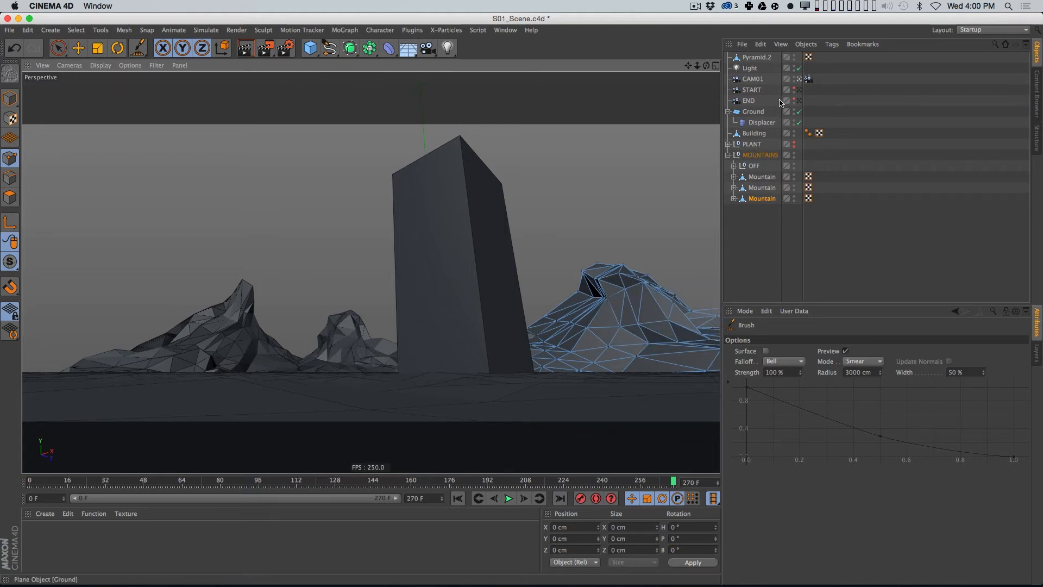
Step: Examine the third Mountain's reshaped mesh from free angles outside CAM01 and return to the camera view
click(799, 79)
alt+drag(629, 321, 587, 255)
alt+right_drag(587, 258, 522, 312)
alt+middle_drag(606, 320, 552, 207)
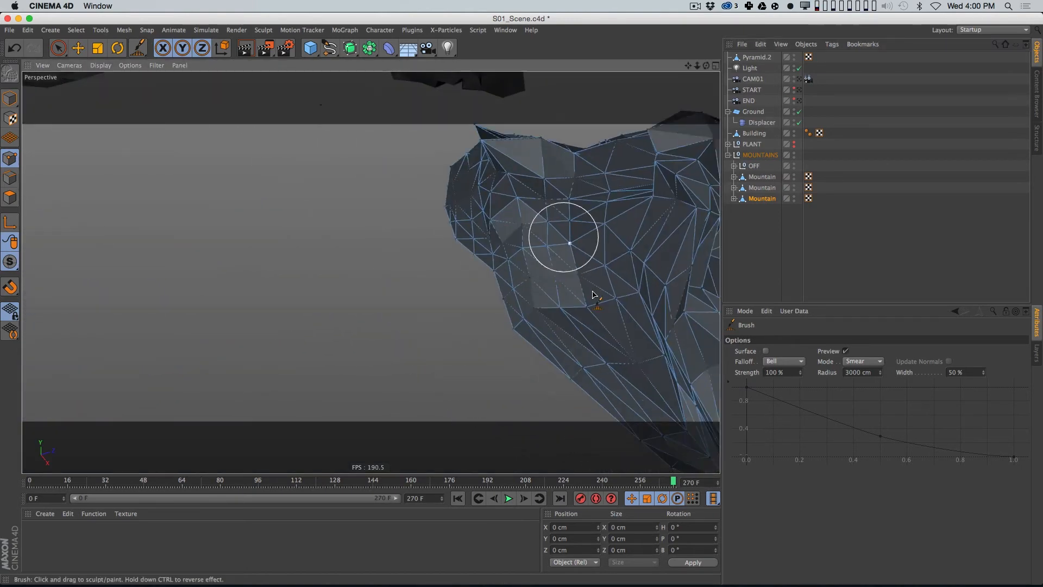
alt+right_drag(570, 257, 624, 303)
alt+drag(624, 303, 504, 265)
mouse_move(562, 283)
alt+mouse_down()
mouse_move(655, 282)
mouse_move(643, 261)
alt+mouse_up()
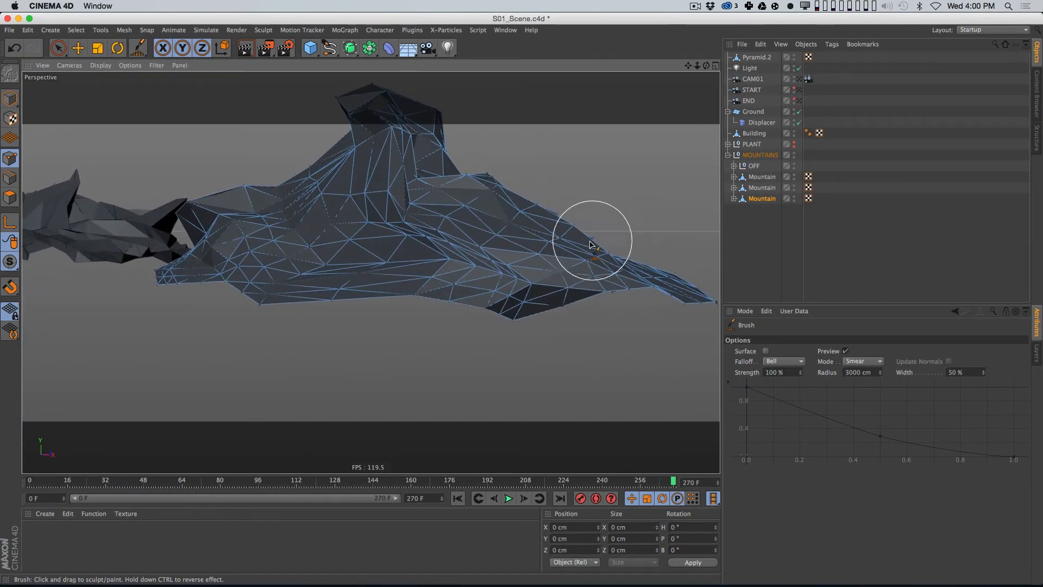
click(800, 79)
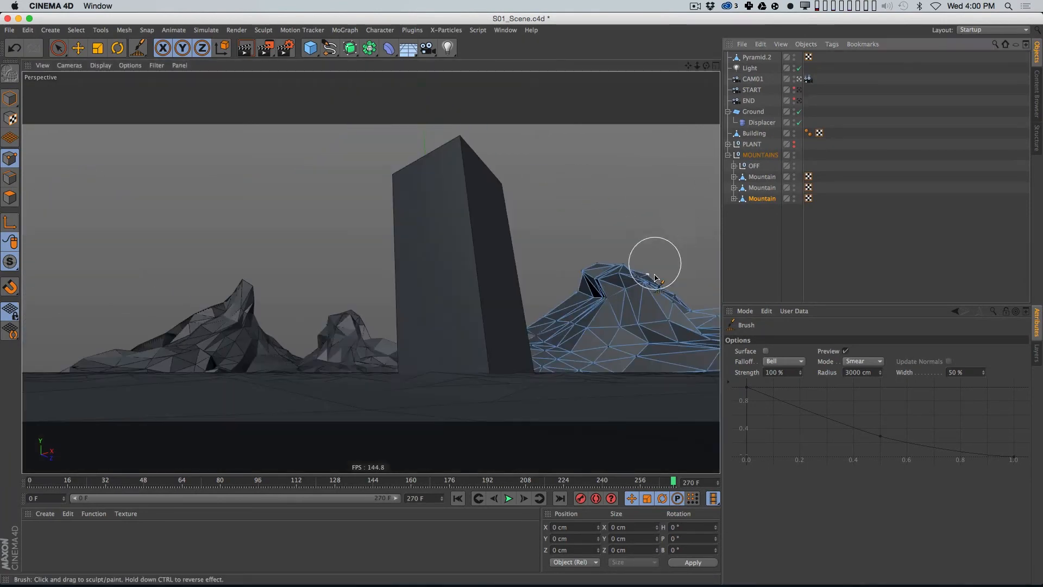
drag(721, 295, 724, 290)
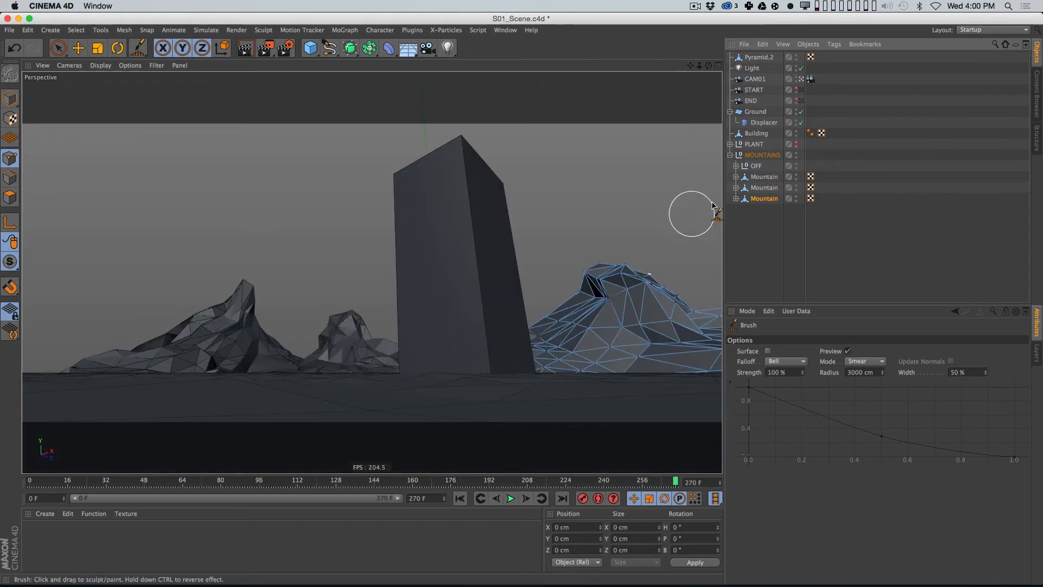
Step: Frame the Building in a free view, examine the mountains around it, and return to the CAM01 view
click(801, 79)
alt+drag(561, 217, 465, 217)
click(755, 133)
key(o)
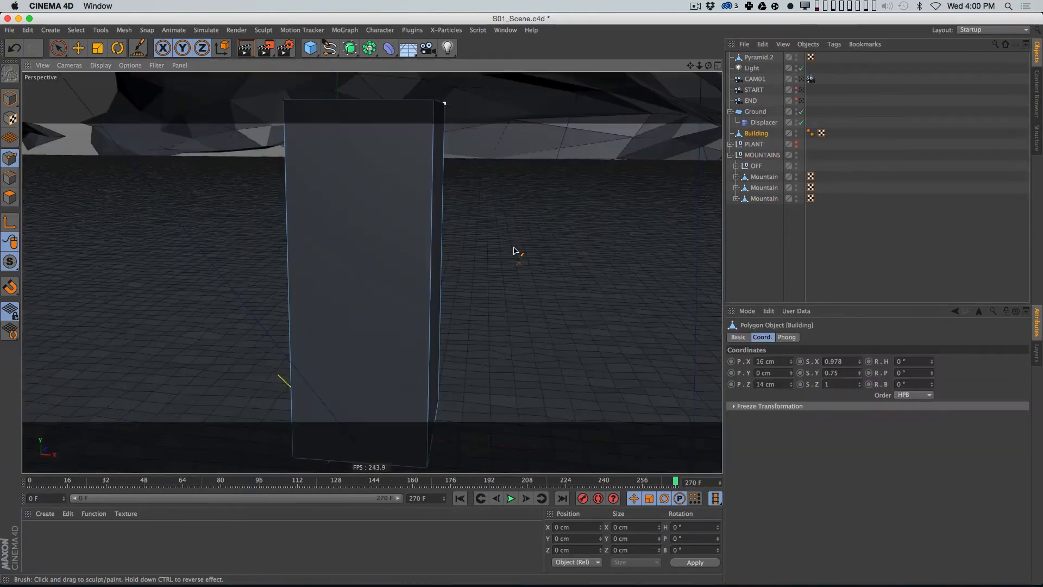
alt+drag(384, 336, 396, 303)
alt+right_drag(394, 312, 340, 328)
alt+drag(382, 332, 519, 317)
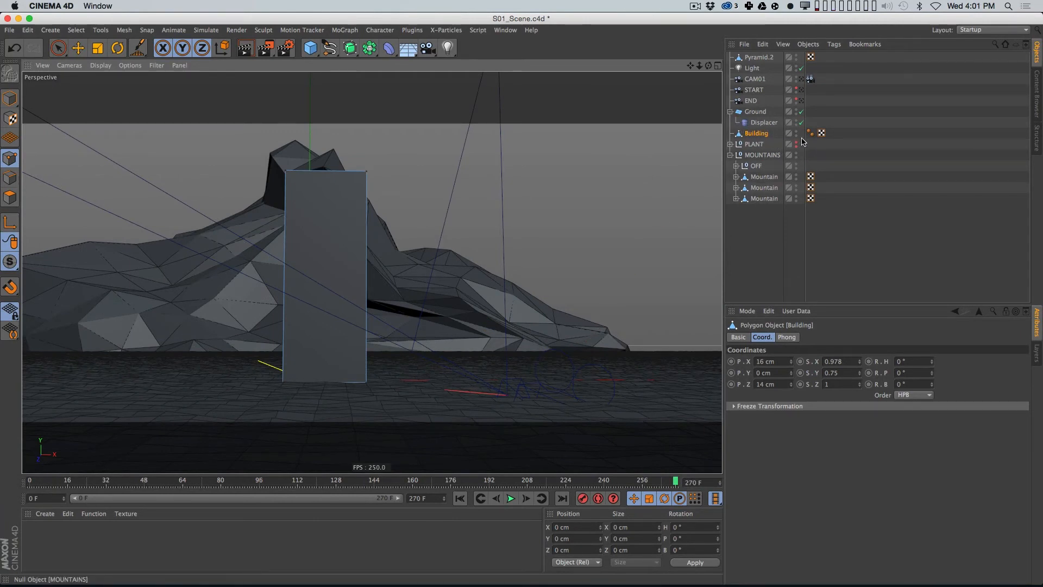
click(801, 80)
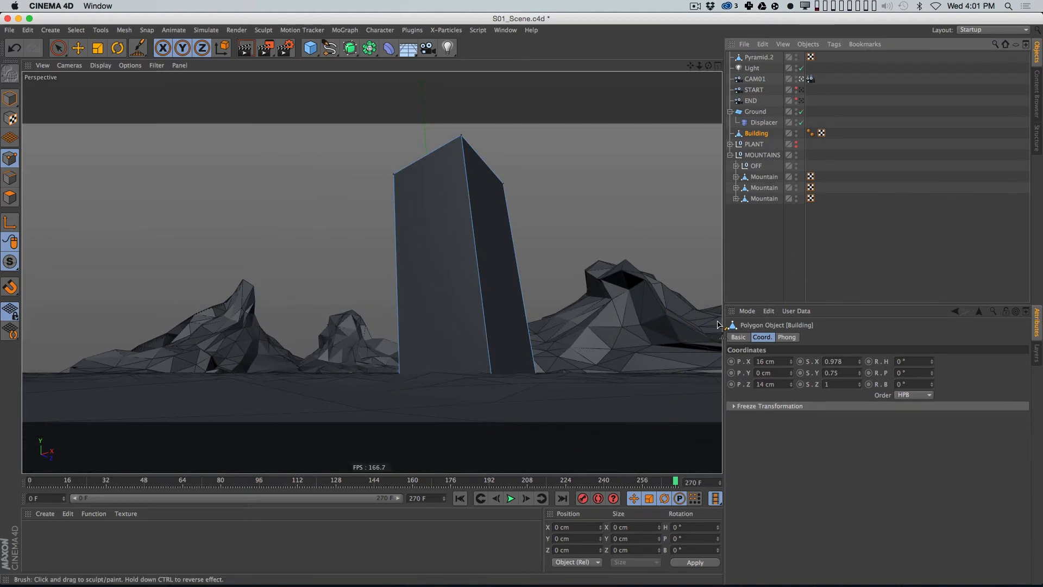
Step: Set the third Mountain's X position to about 42867 cm and resculpt its slope and peak with Brush strokes
click(764, 196)
drag(791, 362, 779, 403)
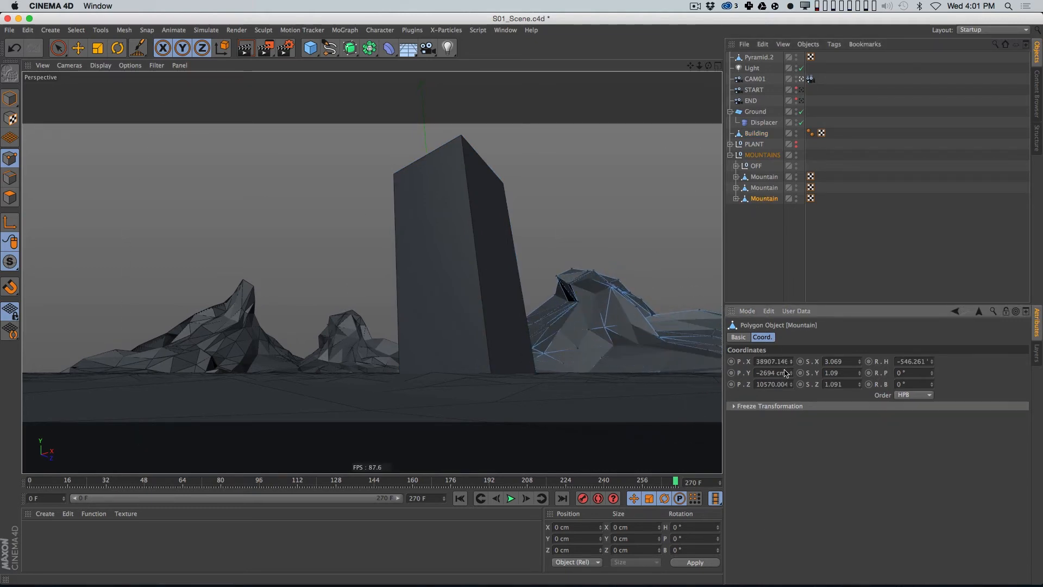
drag(793, 363, 789, 396)
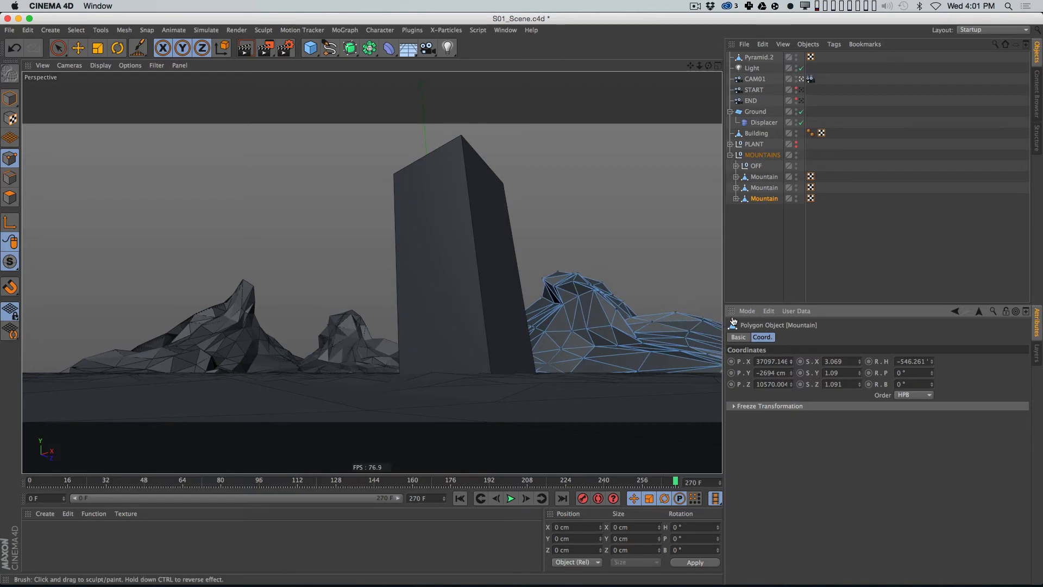
mouse_move(678, 313)
mouse_down()
mouse_move(677, 332)
mouse_move(657, 318)
mouse_move(709, 348)
mouse_move(663, 326)
mouse_move(658, 311)
mouse_move(659, 340)
mouse_move(652, 308)
mouse_move(638, 312)
mouse_up()
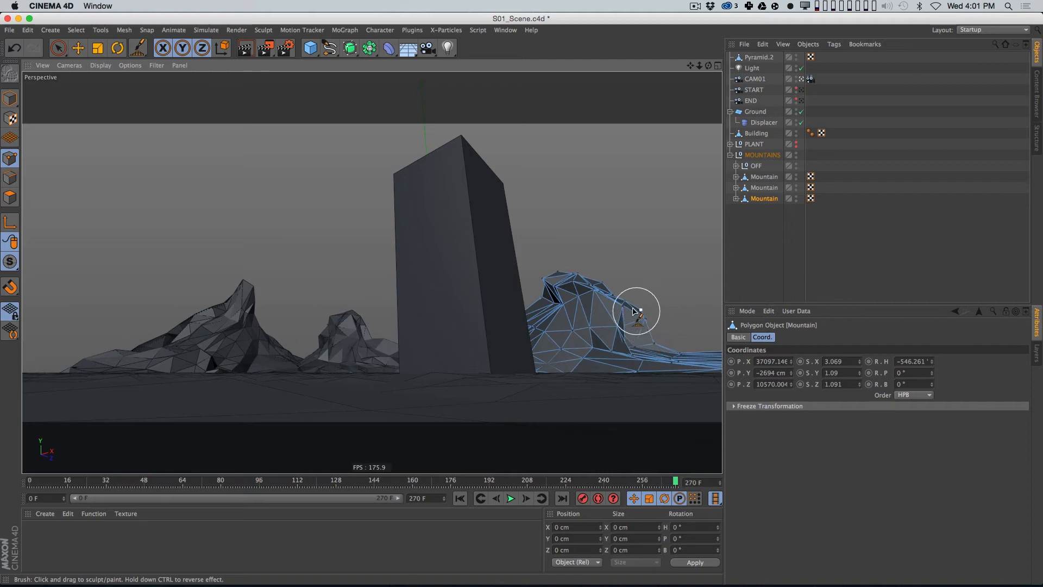
drag(791, 362, 803, 198)
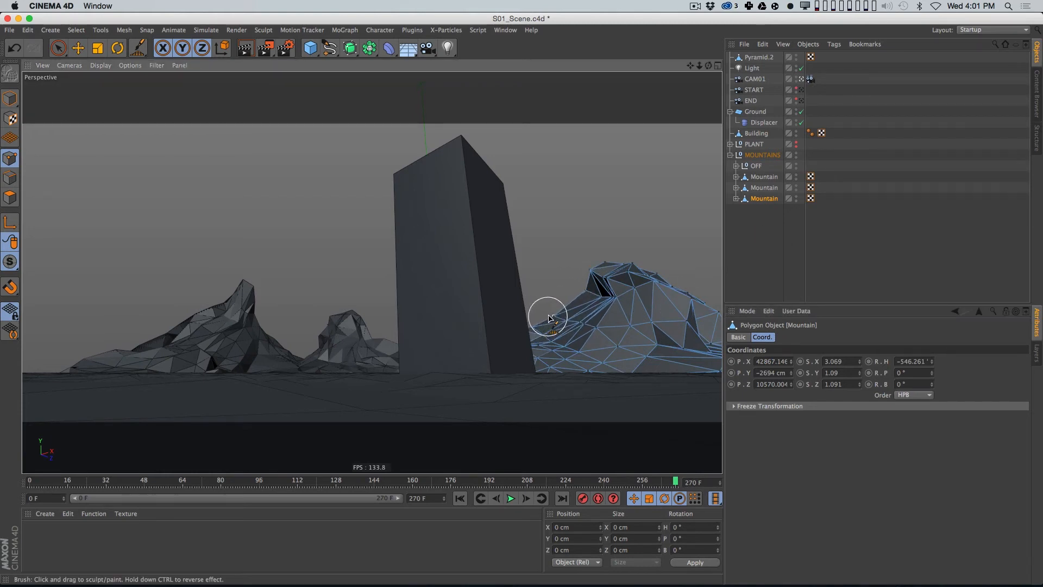
mouse_move(564, 308)
mouse_down()
mouse_move(586, 295)
mouse_move(573, 292)
mouse_move(591, 258)
mouse_move(560, 242)
mouse_up()
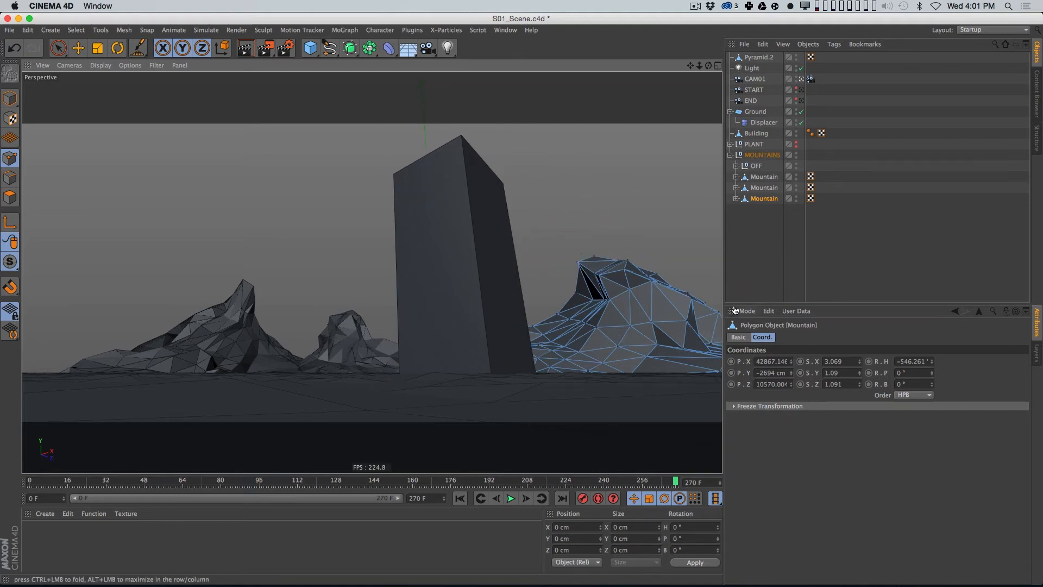
Step: Test-render the camera view, deselect the Mountain, and collapse the MOUNTAINS group
key(ctrl+r)
key(ctrl+r)
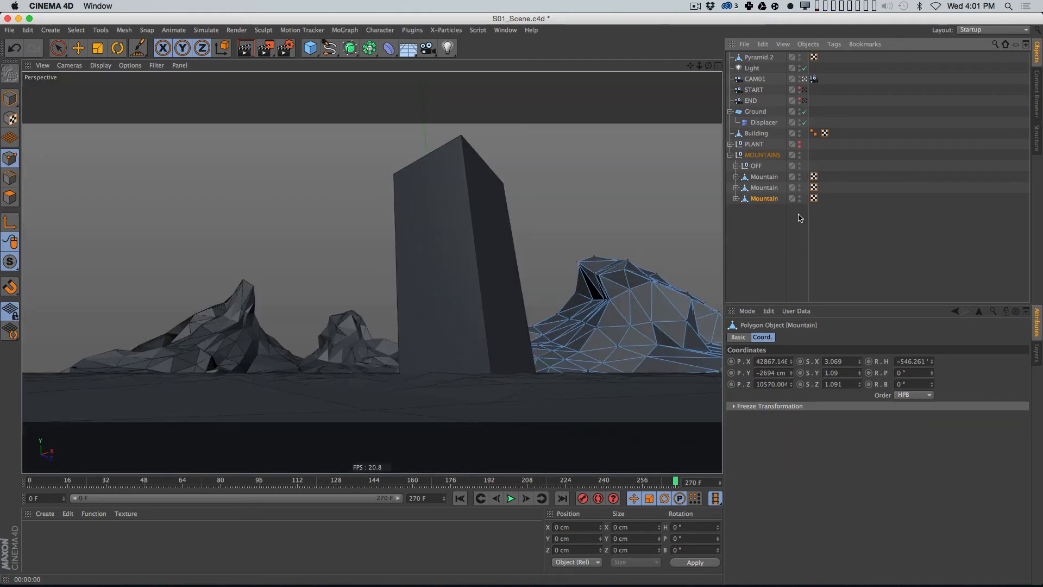
click(800, 216)
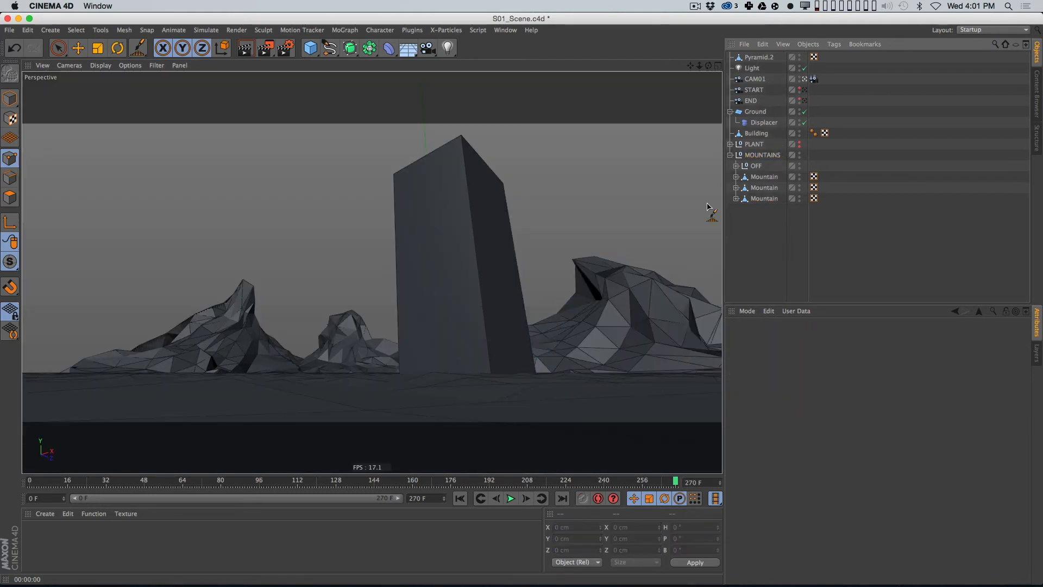
click(730, 155)
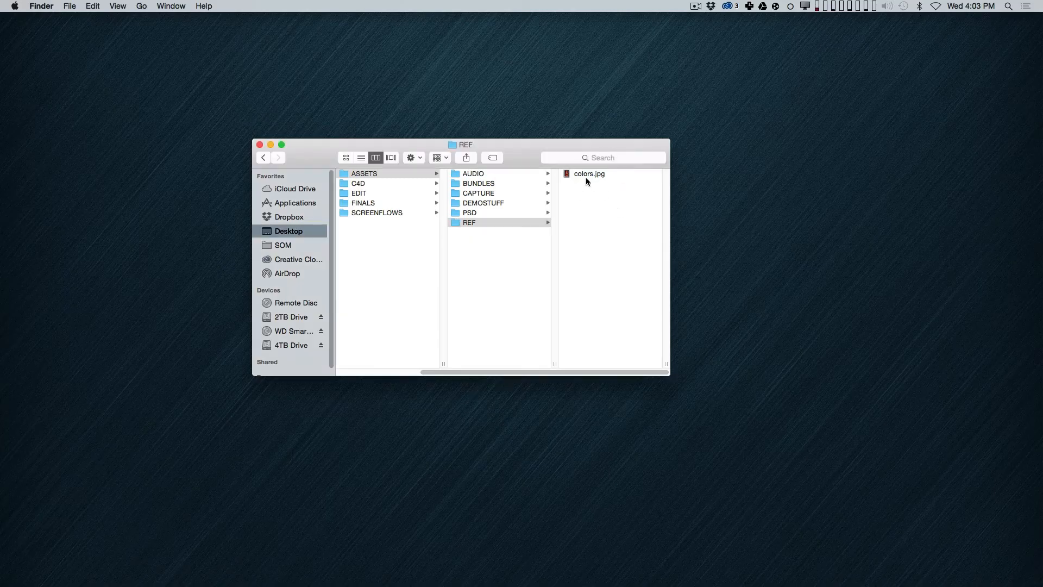
Step: Load colors.jpg from the REF folder into Cinema 4D's Picture Viewer, and dock the viewer beside the Perspective view with the image zoomed out
click(588, 174)
key(space)
key(space)
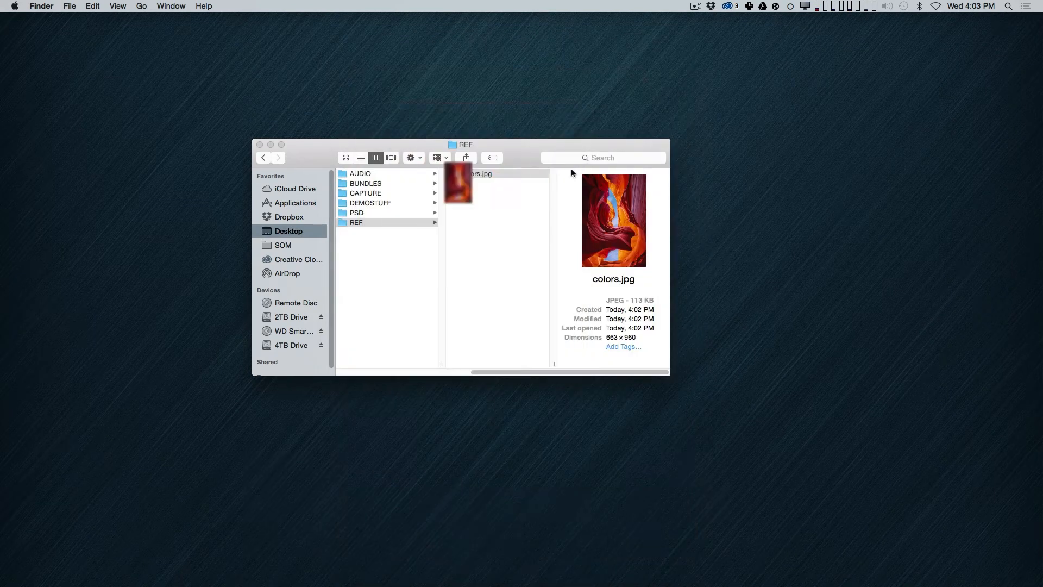
drag(482, 177, 452, 579)
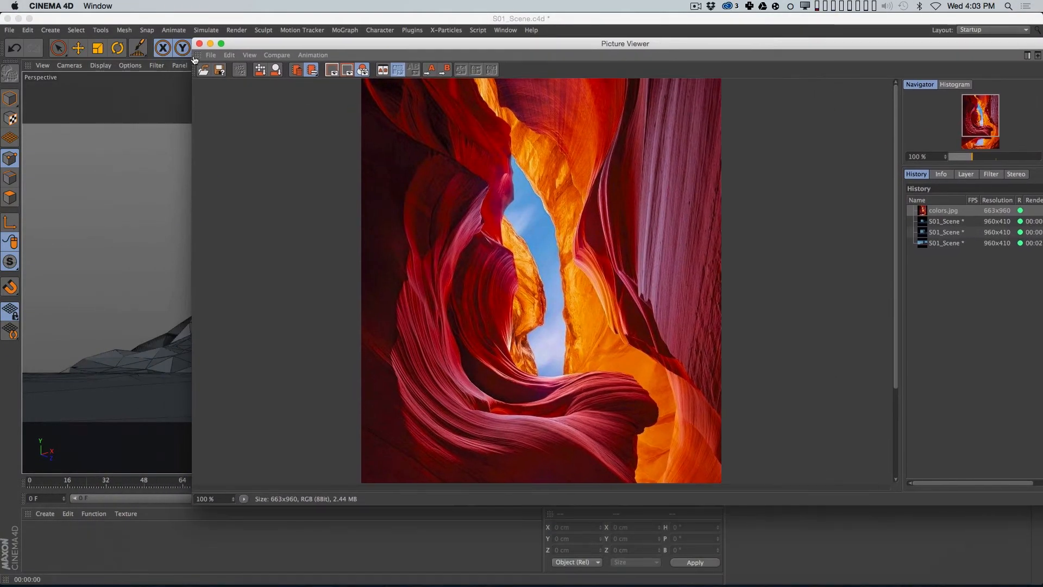
drag(196, 57, 81, 136)
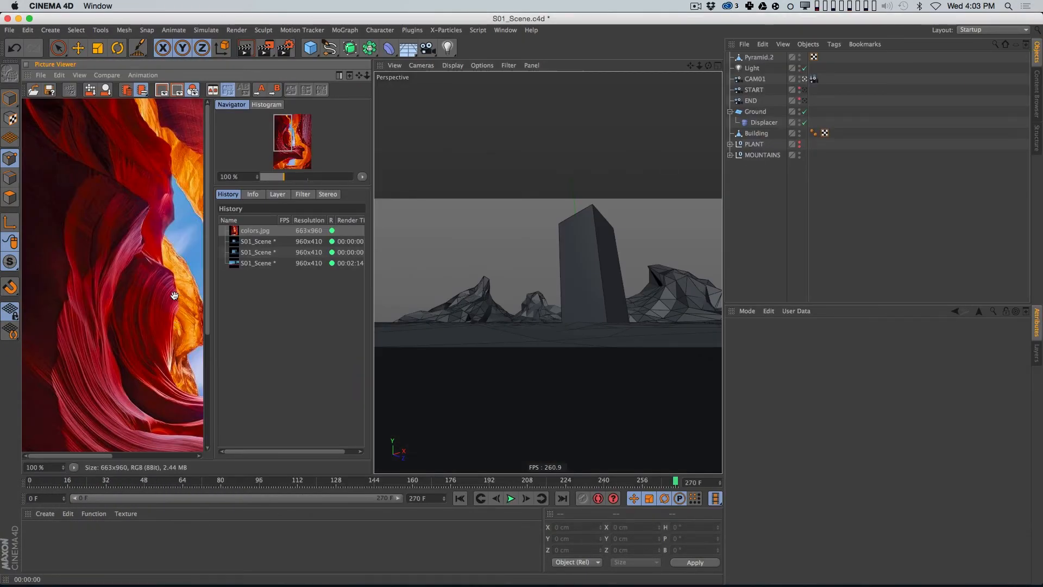
scroll(174, 295, down, 5)
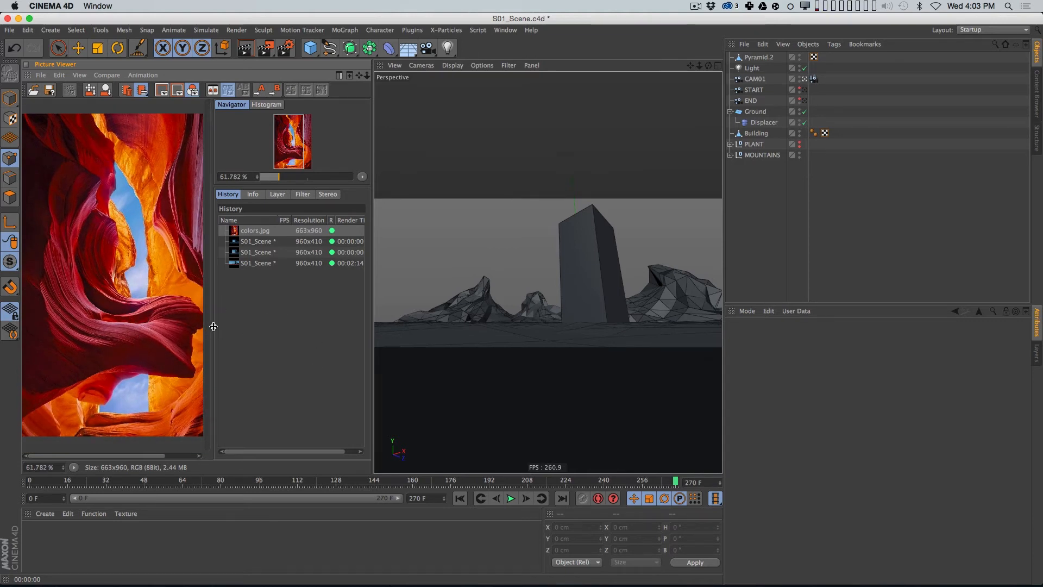
Step: Widen the Picture Viewer's image area to show the full width of colors.jpg, and create a new material
drag(212, 325, 283, 326)
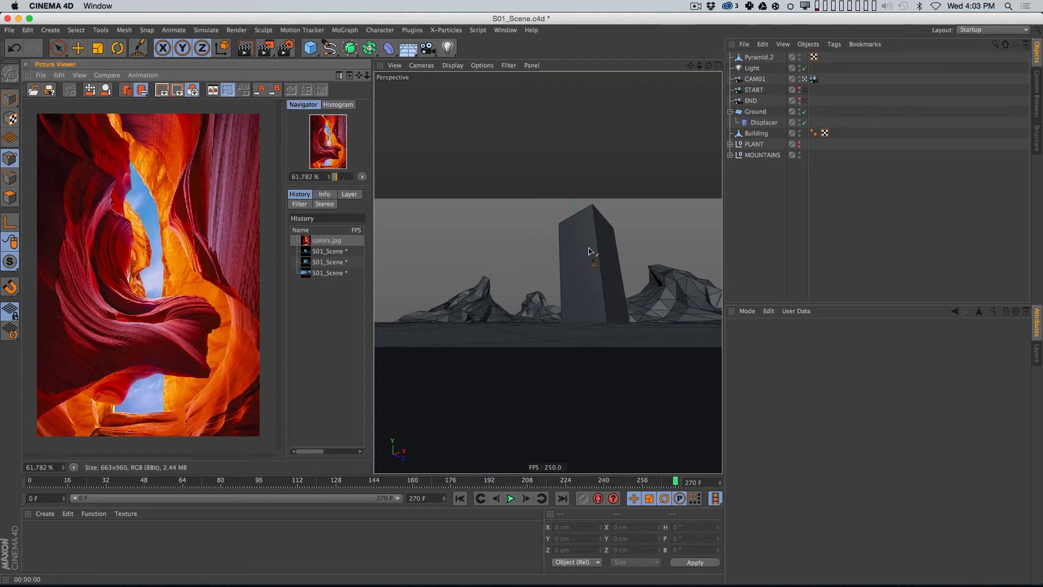
double_click(64, 543)
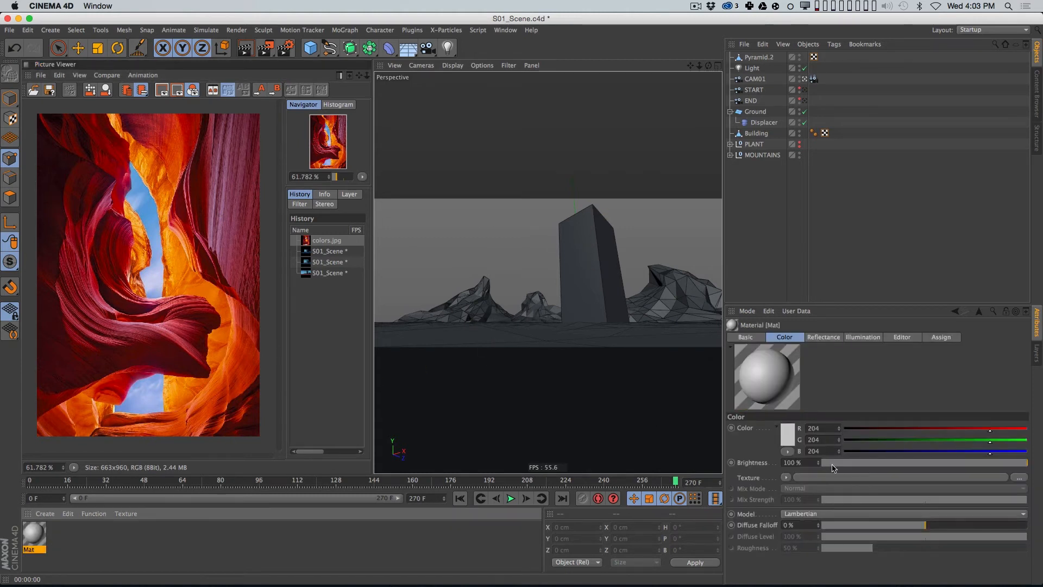
Step: Try to pick the new material's colour from the reference image with the system colour wheel and eyedropper
click(788, 437)
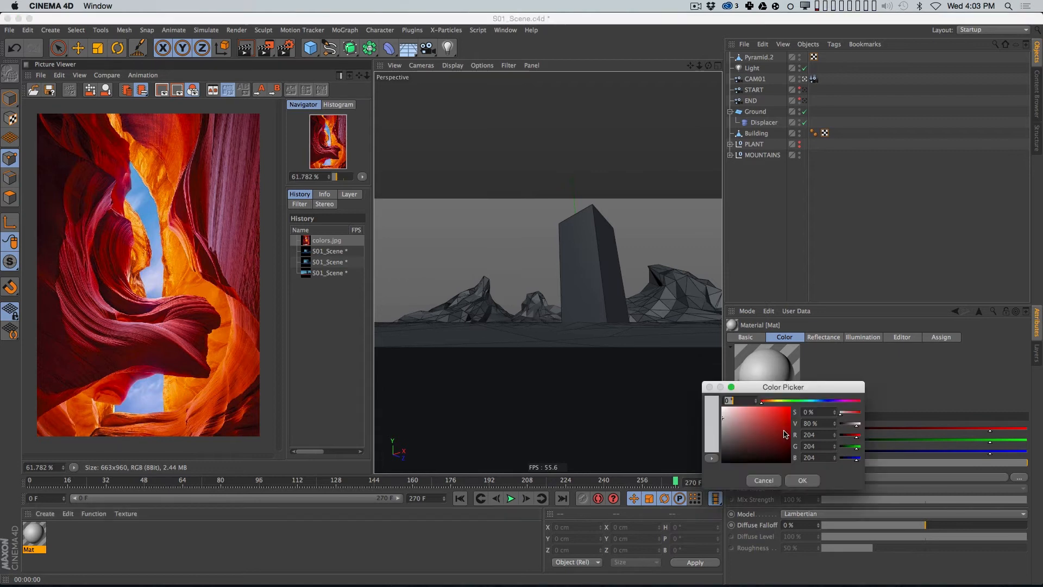
drag(790, 391, 790, 277)
click(712, 343)
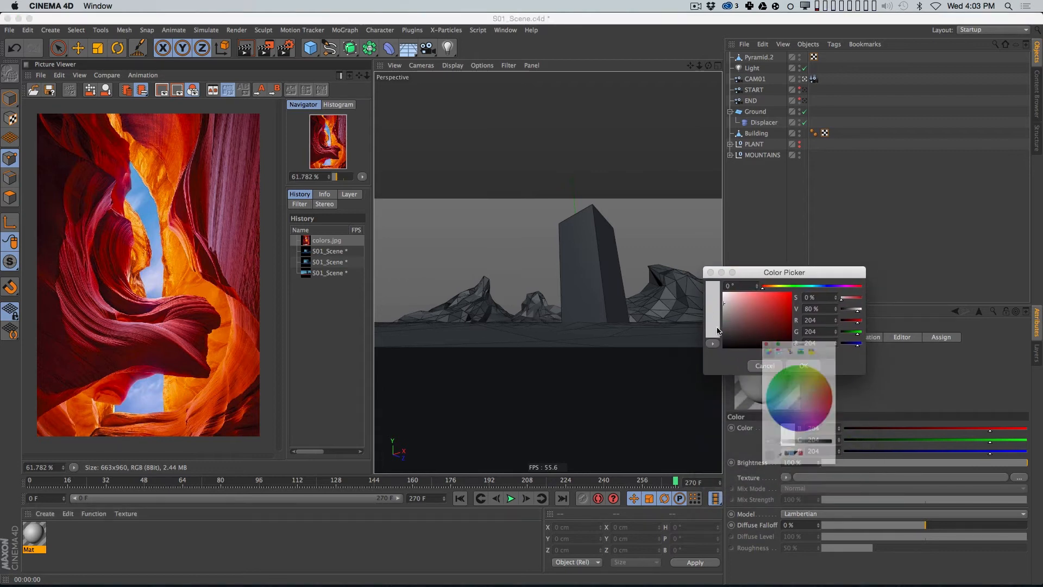
drag(819, 324, 845, 166)
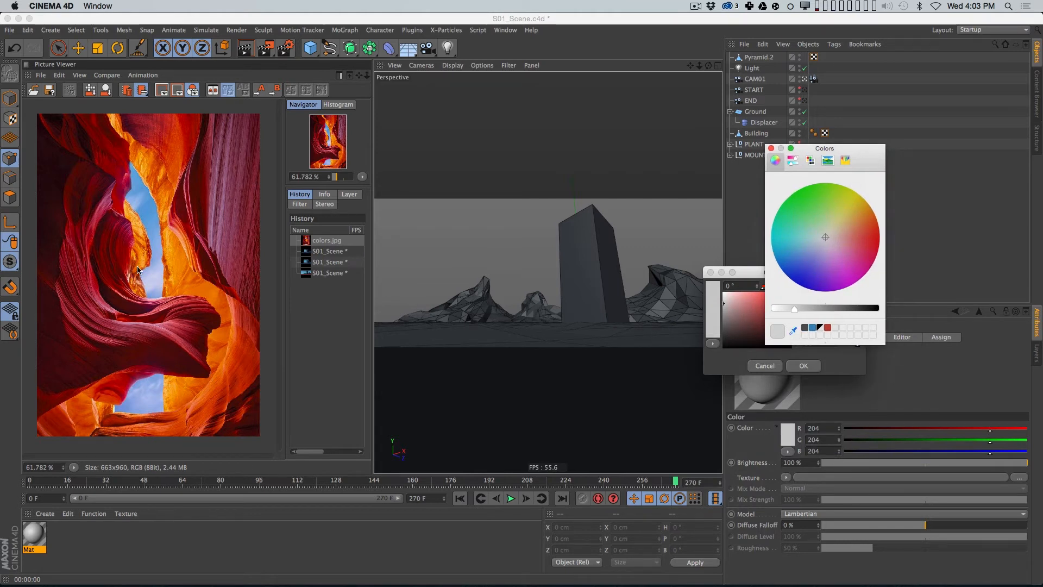
drag(821, 237, 812, 229)
click(771, 148)
click(798, 363)
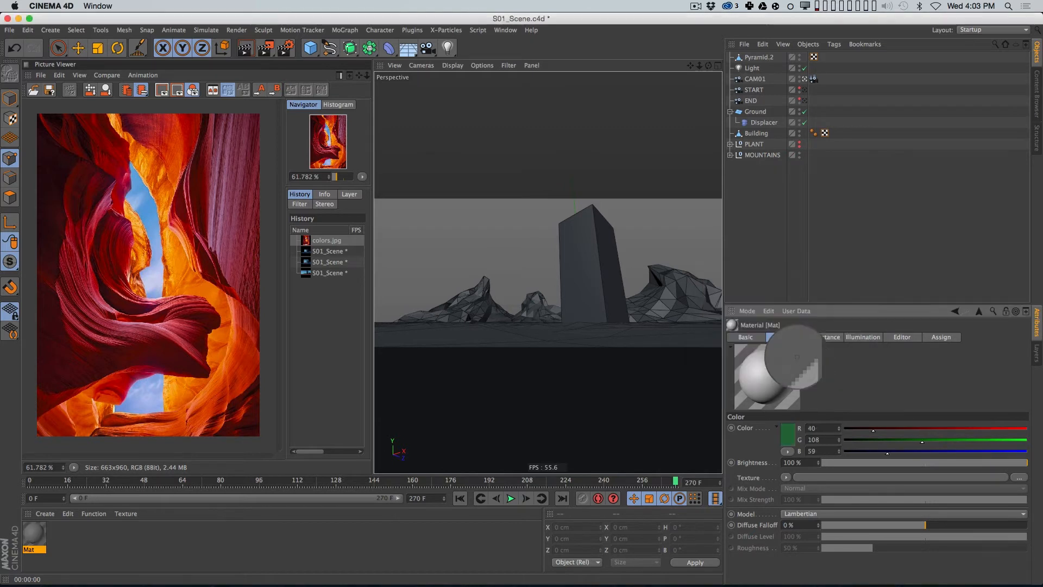
Step: Set the material's colour to a crimson matched to the reference image, with R 173, G 34 and B 73
click(786, 438)
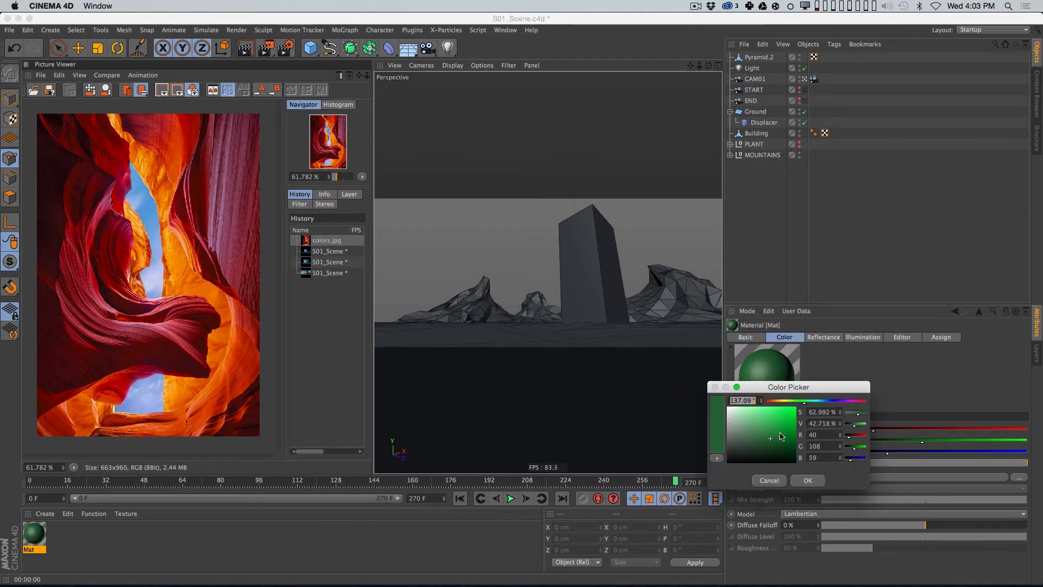
click(771, 401)
click(864, 402)
drag(770, 386, 297, 154)
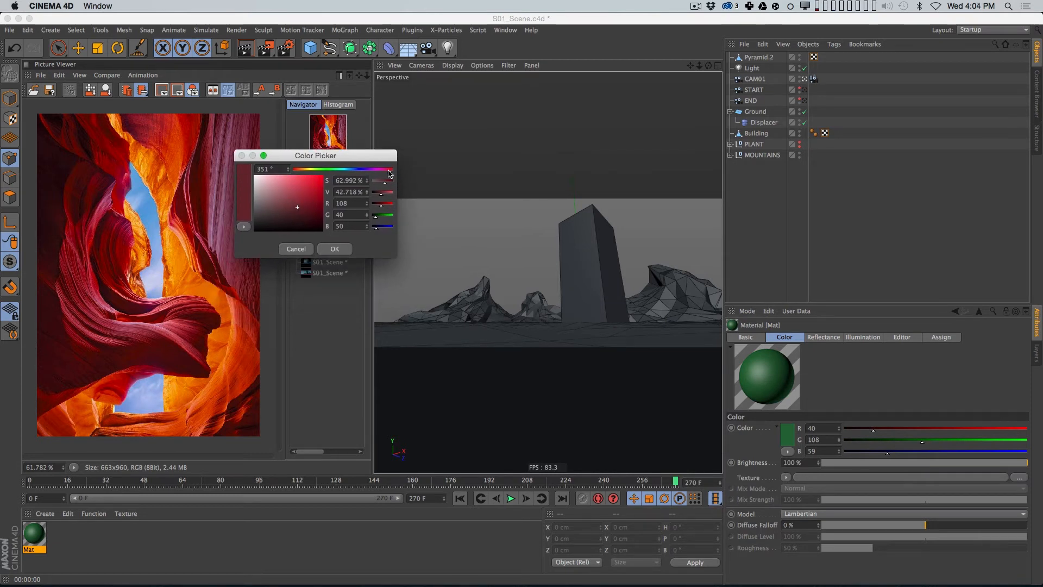
drag(299, 203, 309, 198)
drag(312, 195, 313, 194)
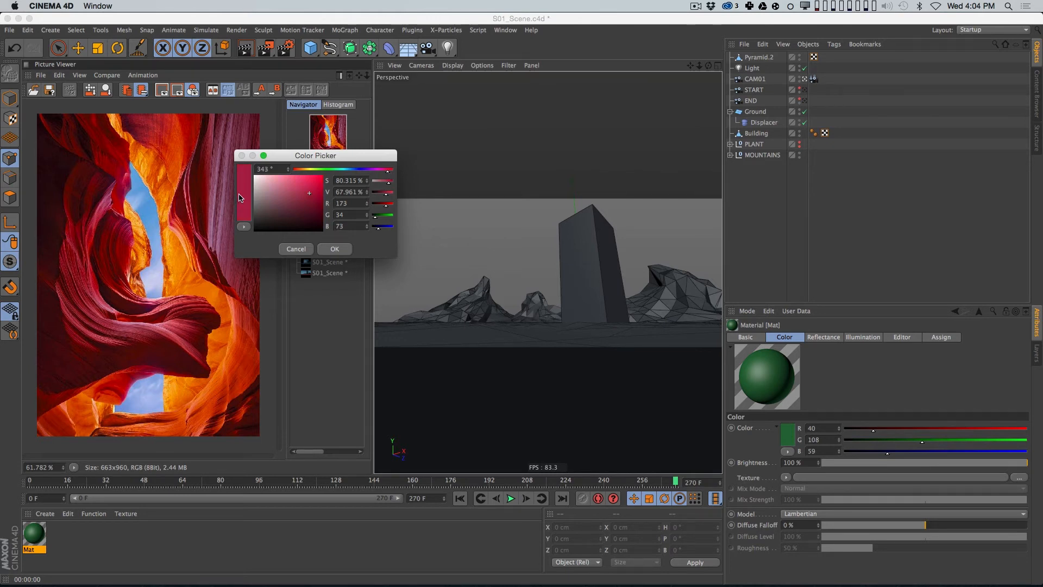
click(334, 249)
Step: Apply the crimson material to the Ground object and the MOUNTAINS group, and rename the material Ground
drag(35, 533, 760, 111)
click(788, 241)
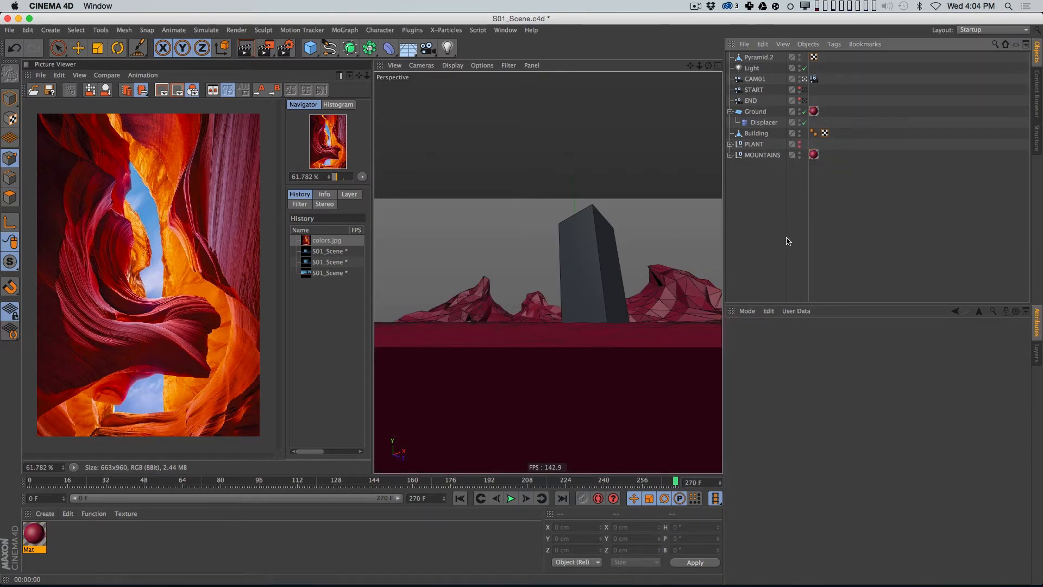
double_click(34, 549)
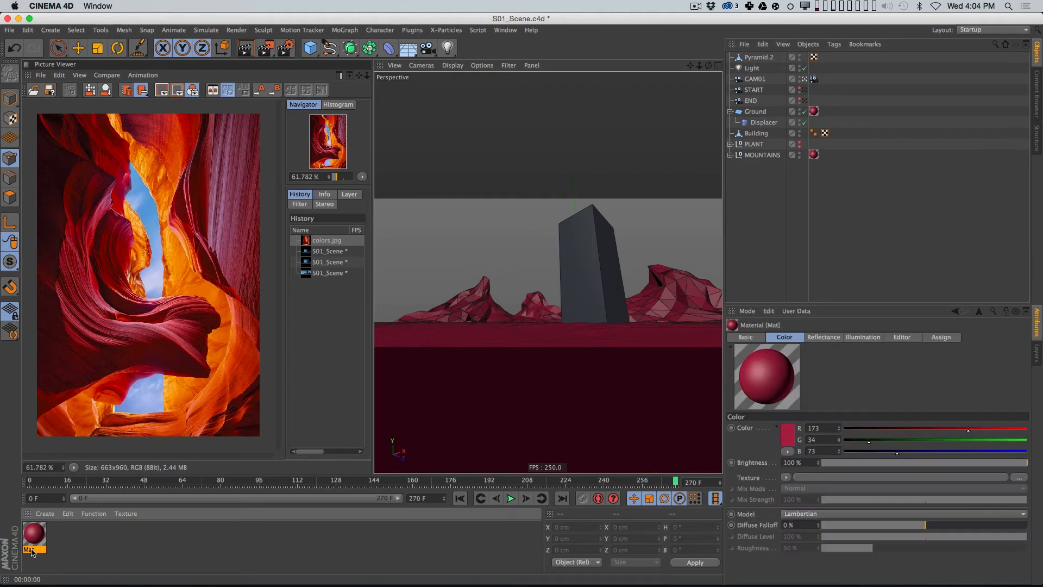
text(Ground)
key(Return)
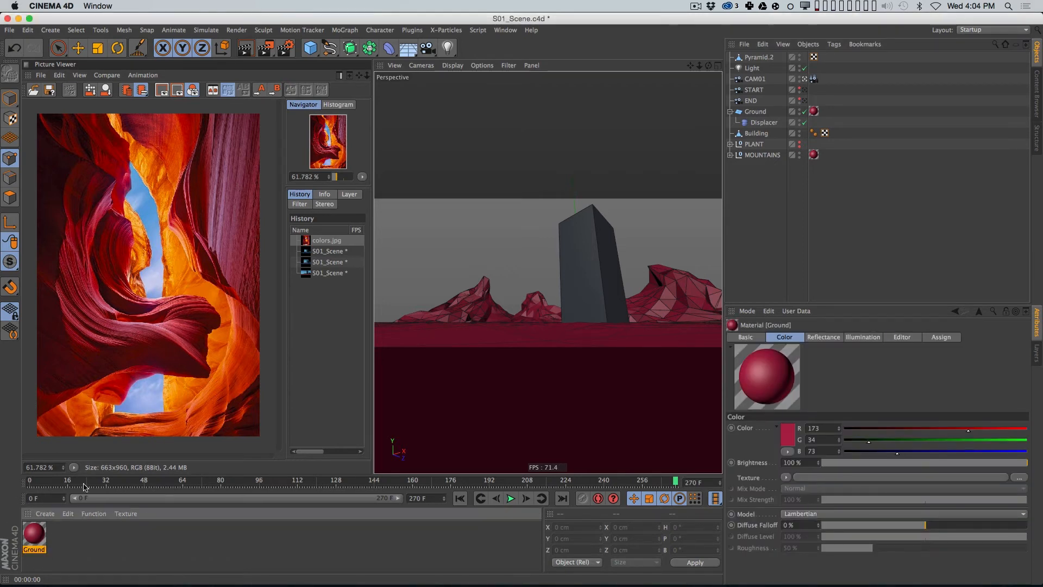
Step: Add a Sky object, and create a second material named Sky placed after the Ground material
click(408, 49)
click(447, 82)
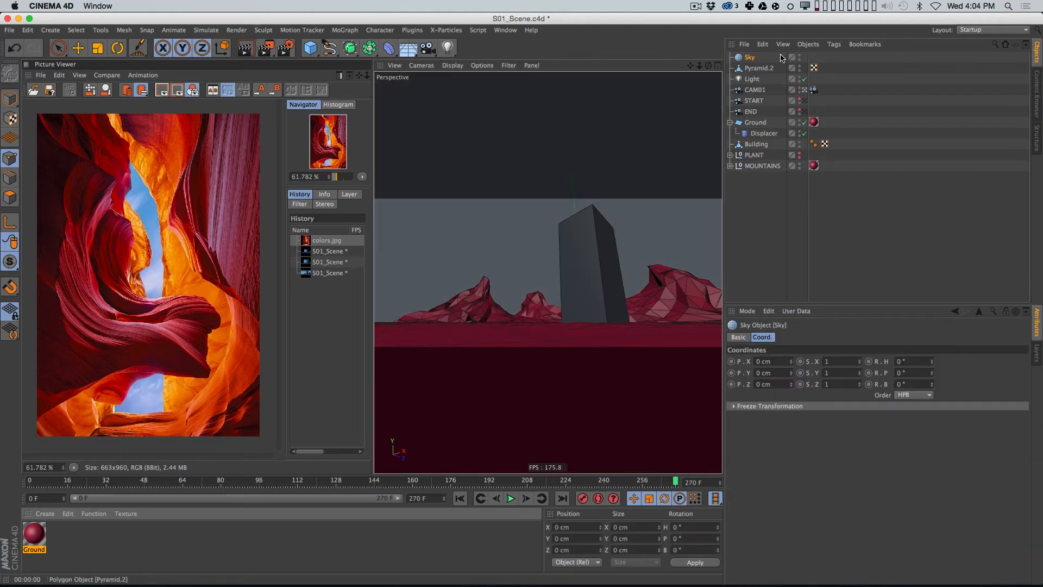
double_click(117, 535)
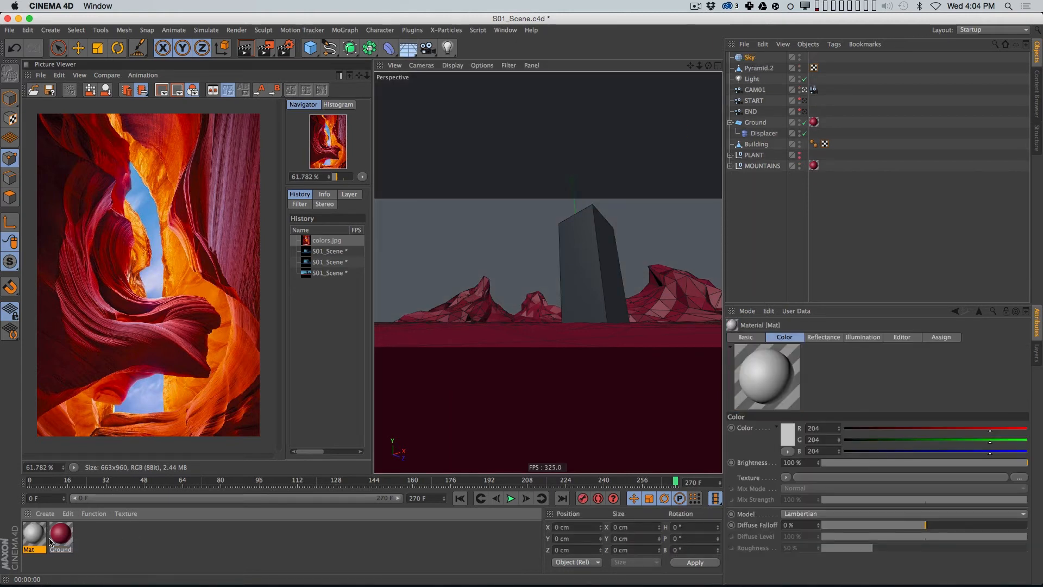
double_click(31, 550)
text(Skt)
key(Return)
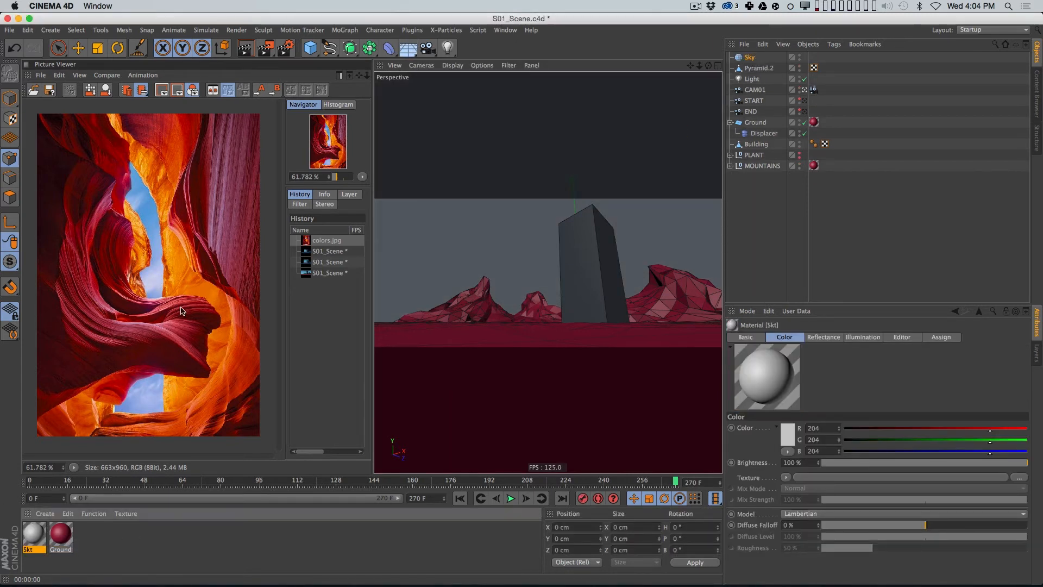
double_click(33, 547)
text(Sky)
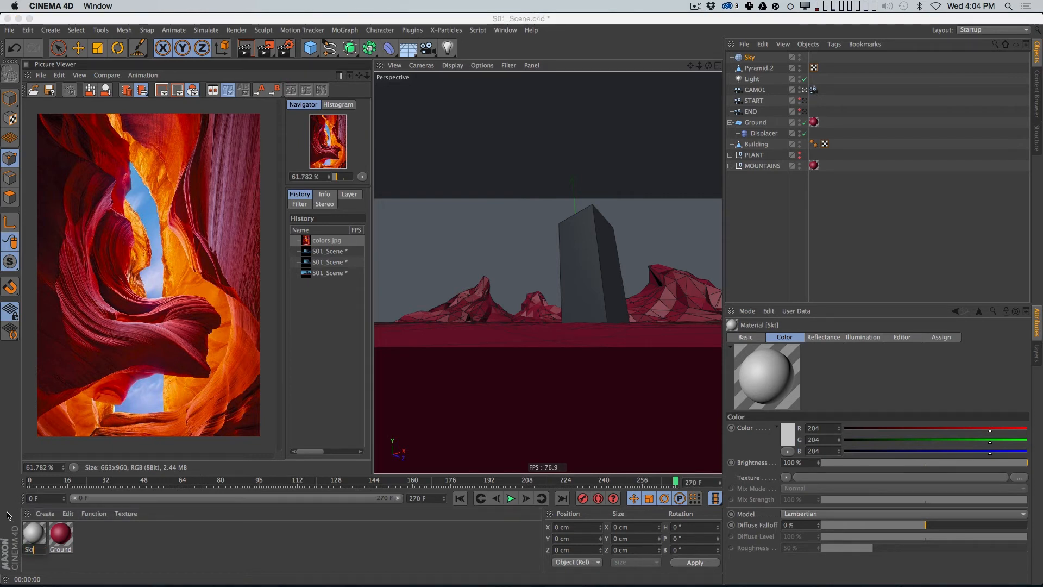
key(Return)
drag(35, 533, 122, 546)
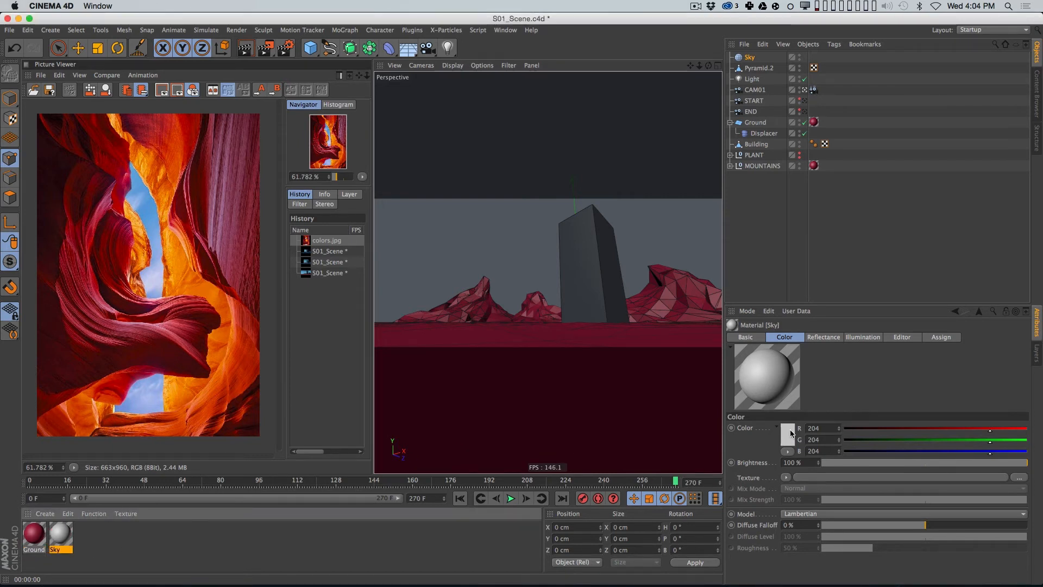
Step: Load a 2D - V Gradient shader as the Sky material's colour texture, and apply the material to the Sky object
click(786, 477)
click(797, 333)
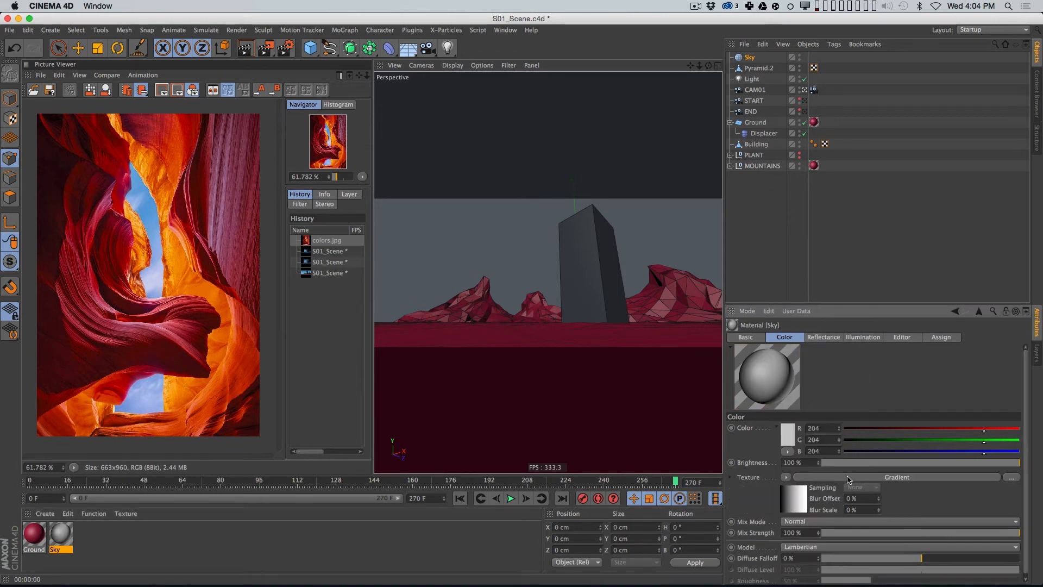
click(848, 479)
click(848, 443)
click(799, 454)
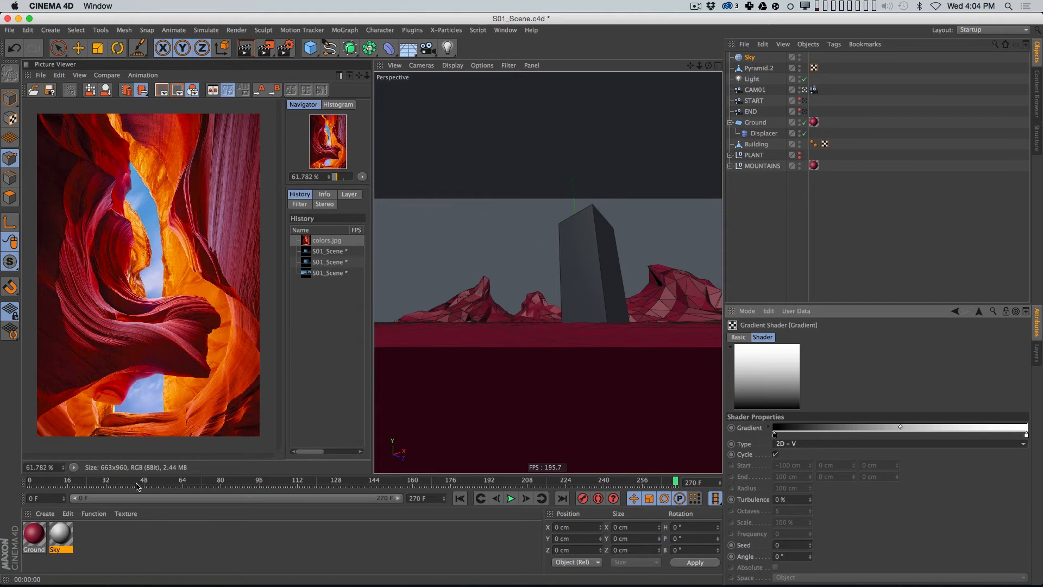
drag(69, 537, 814, 57)
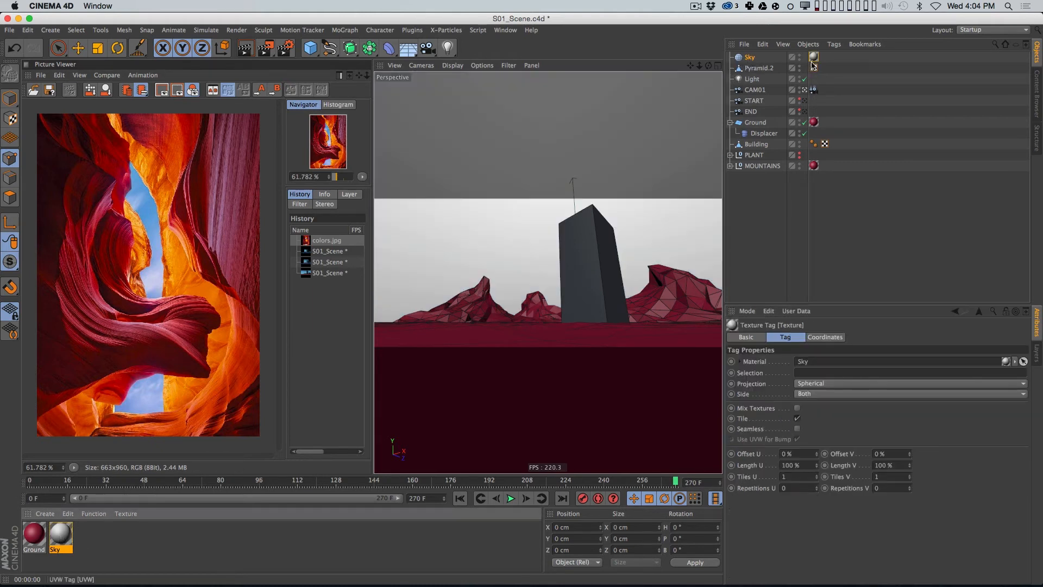
Step: Recolour the black knot of the Sky material's gradient to a reference-matched blue of about R 47, G 122, B 175
double_click(814, 57)
click(883, 478)
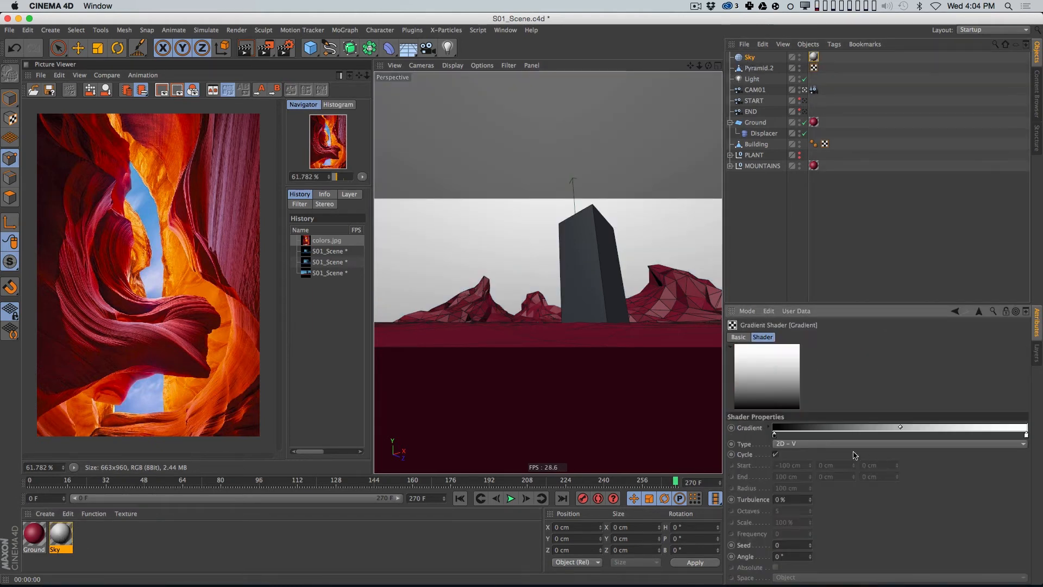
click(773, 435)
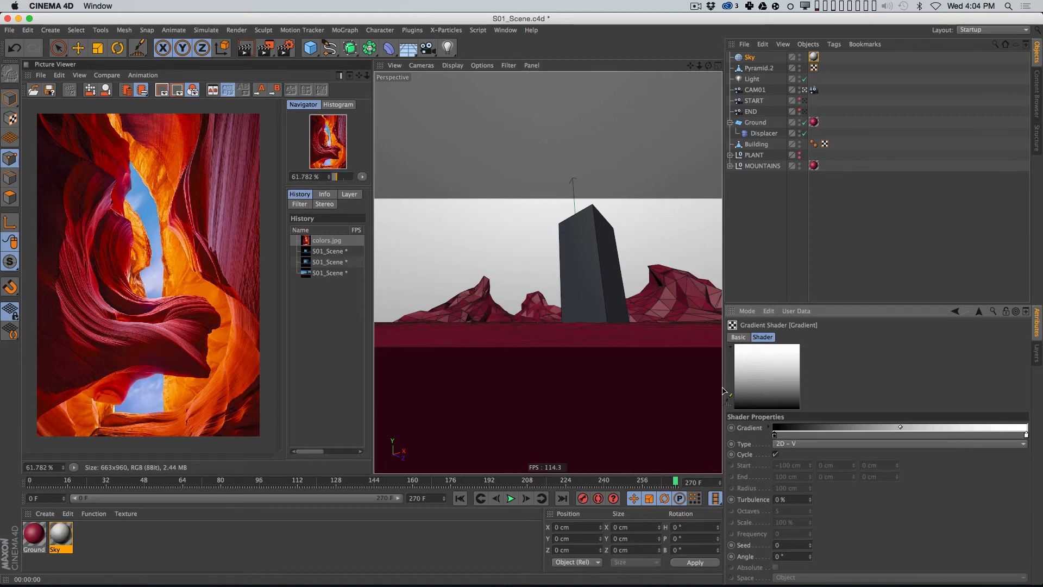
double_click(775, 435)
drag(762, 390, 261, 188)
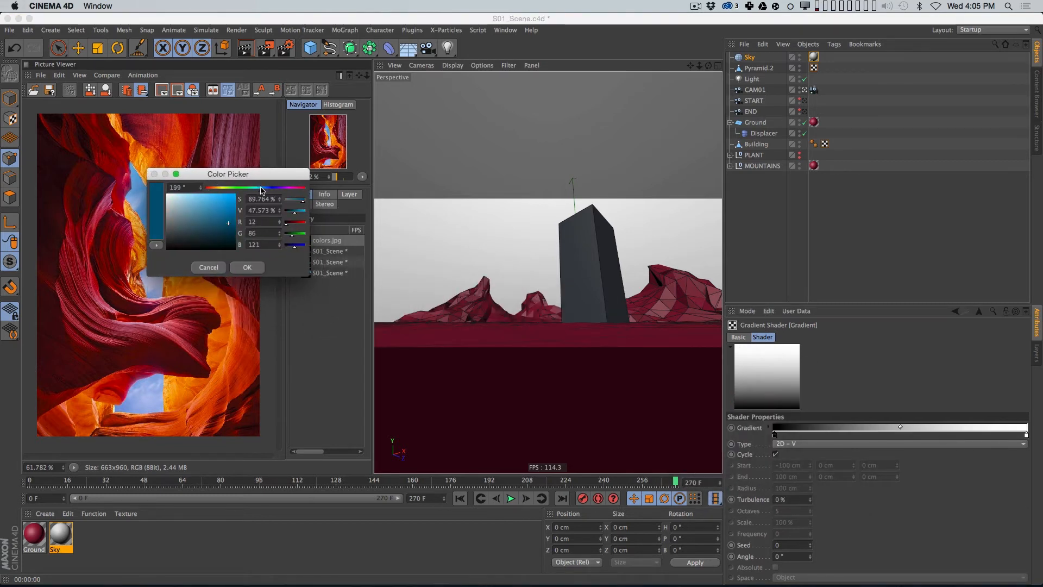
mouse_move(202, 216)
mouse_down()
mouse_move(204, 196)
mouse_move(214, 208)
mouse_up()
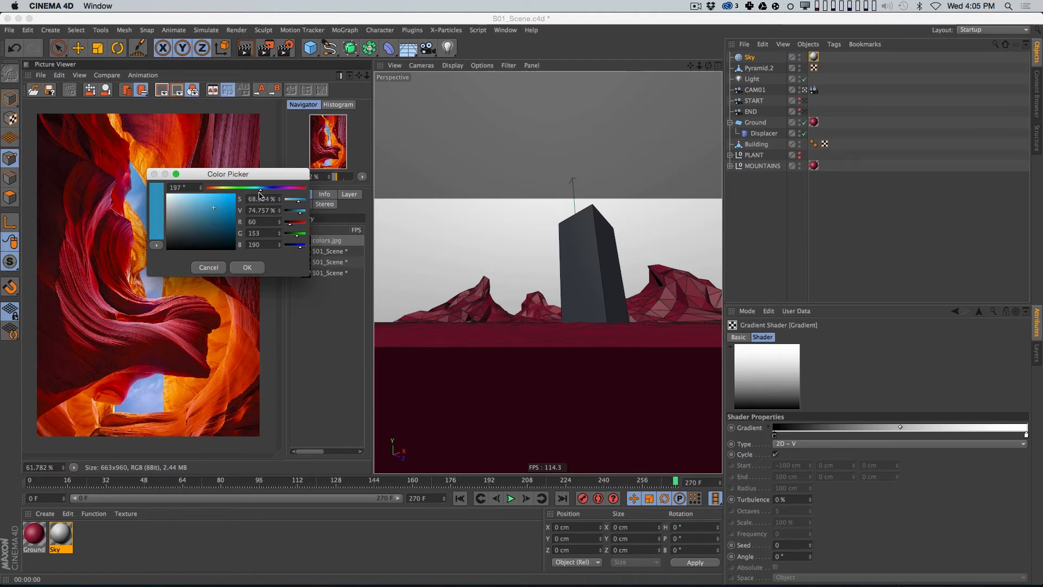
drag(261, 192, 263, 192)
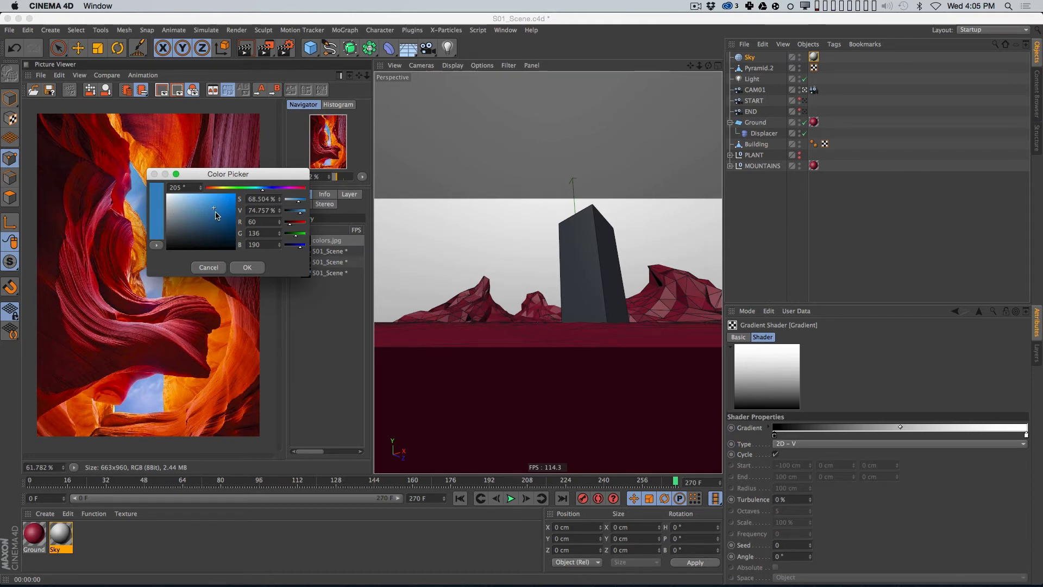
click(216, 216)
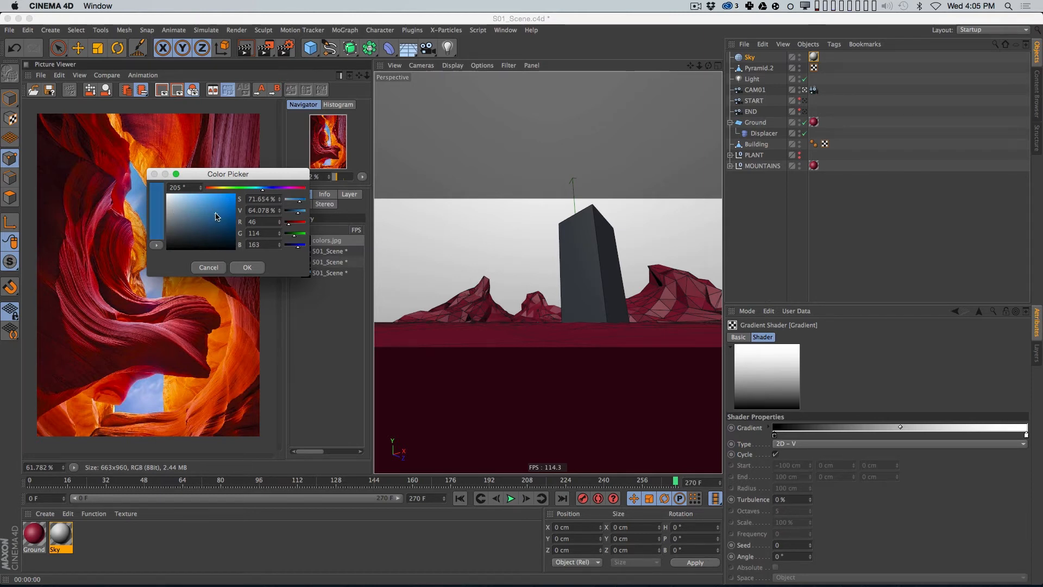
click(246, 267)
Step: Replace the gradient's white end knot with the blue one, and add a new knot at the gradient's start
drag(1027, 435, 948, 461)
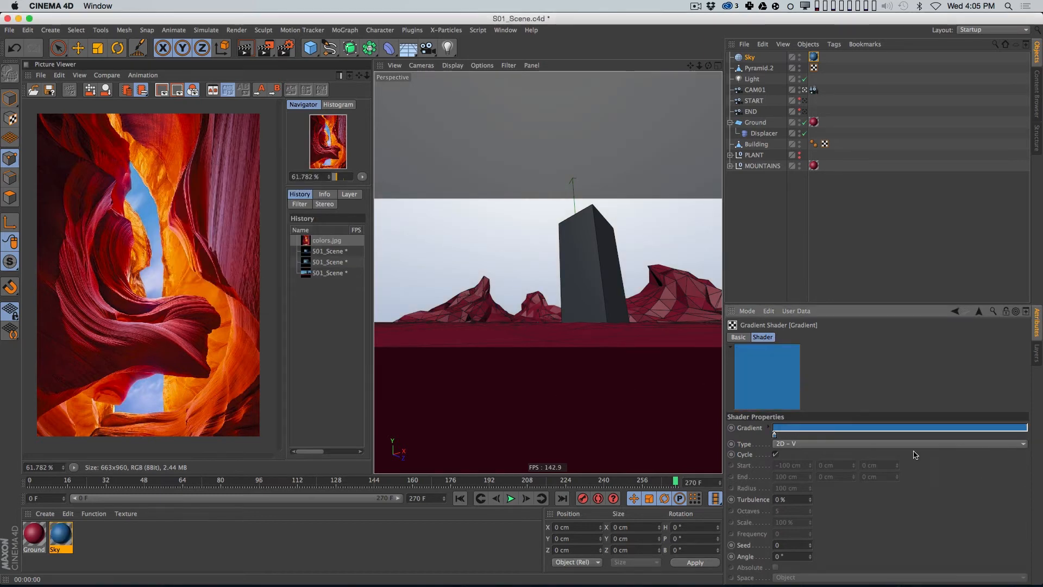
drag(775, 435, 1024, 441)
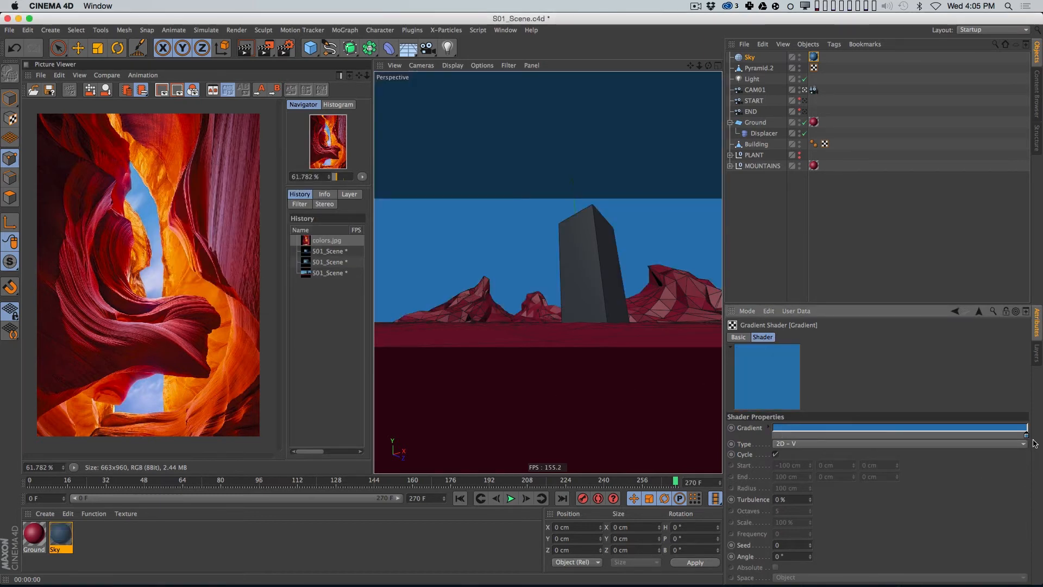
click(775, 435)
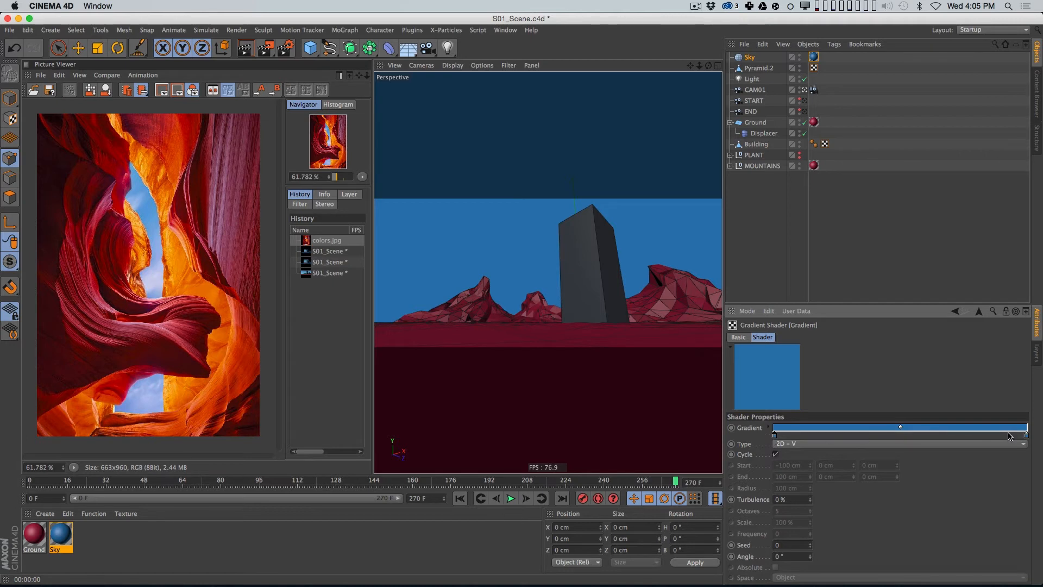
Step: Set the gradient's start knot to a light sky blue
double_click(1026, 435)
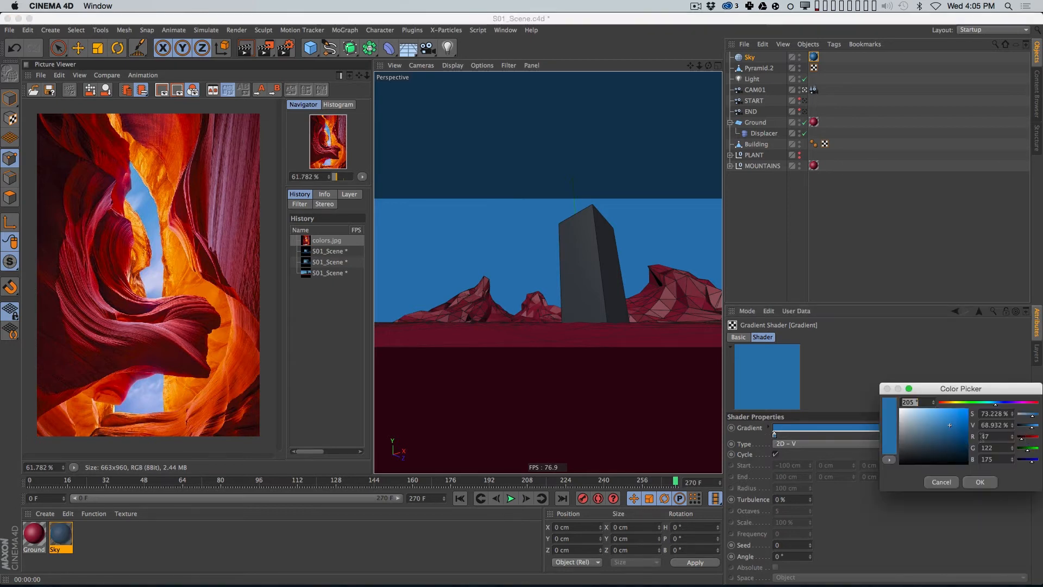
click(948, 479)
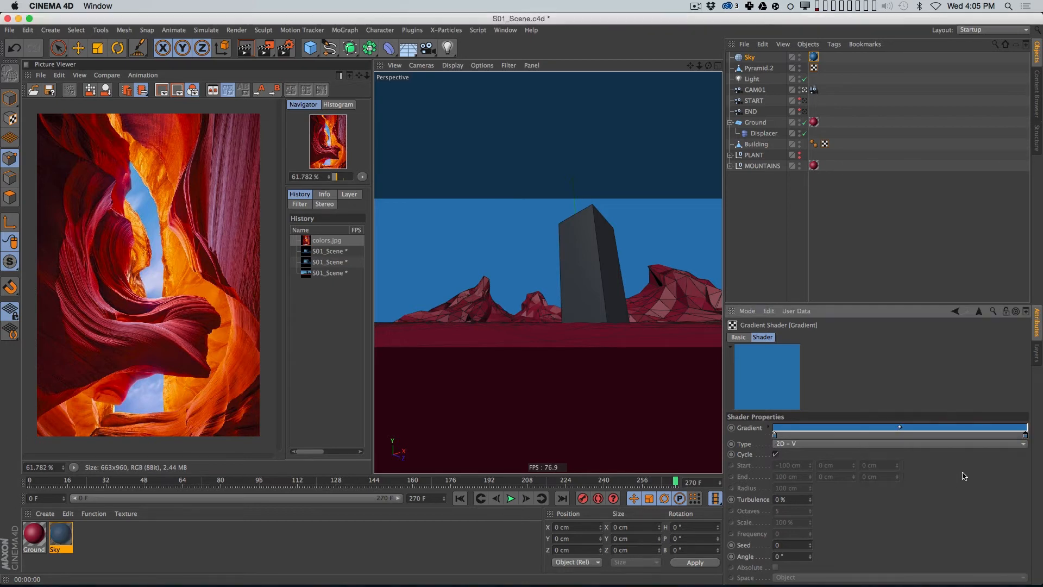
double_click(775, 435)
click(744, 417)
click(793, 481)
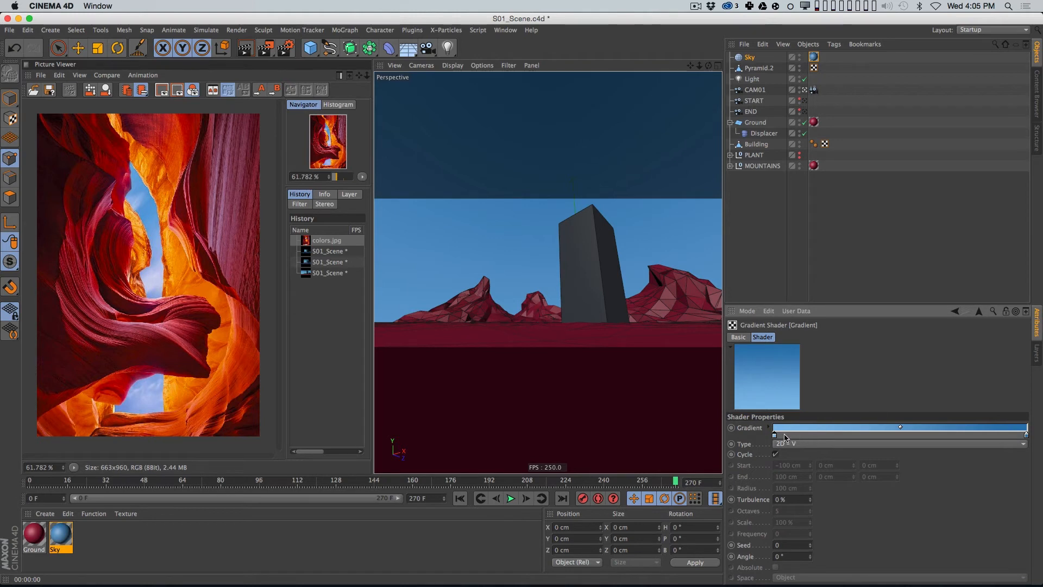
Step: Tighten the sky gradient with the light knot near 48% and the dark knot near 71%, and test-render the view
drag(775, 435, 899, 444)
drag(1027, 438, 952, 437)
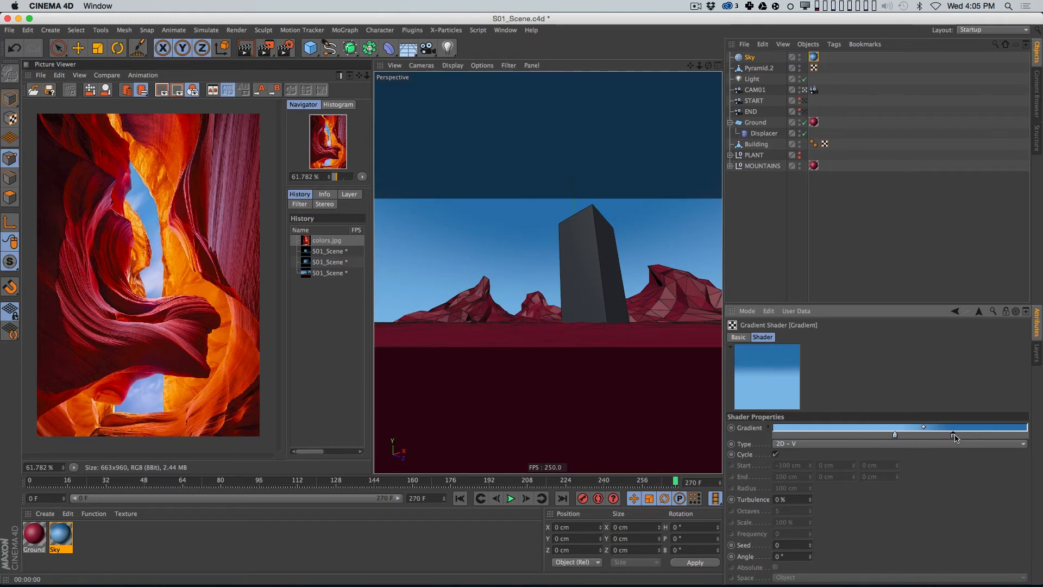
key(super+r)
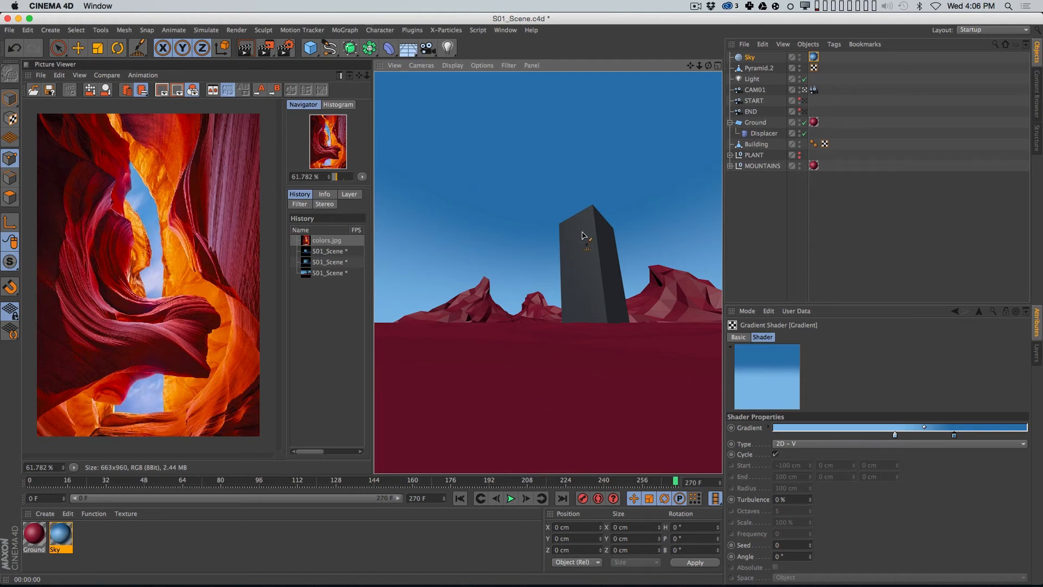
click(763, 241)
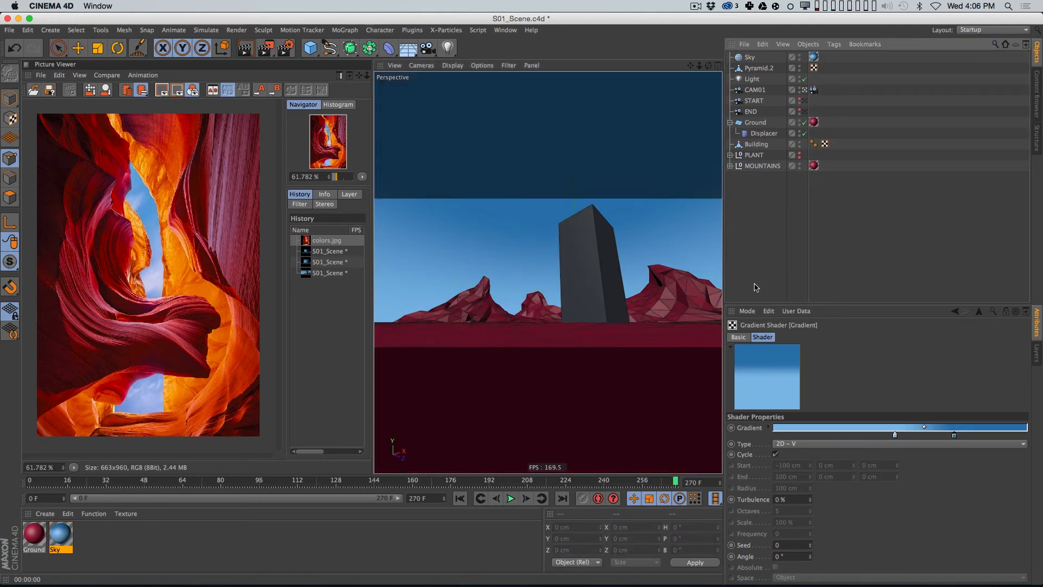
Step: Close the Picture Viewer, delete the existing Light object and collapse the Ground's hierarchy
click(25, 64)
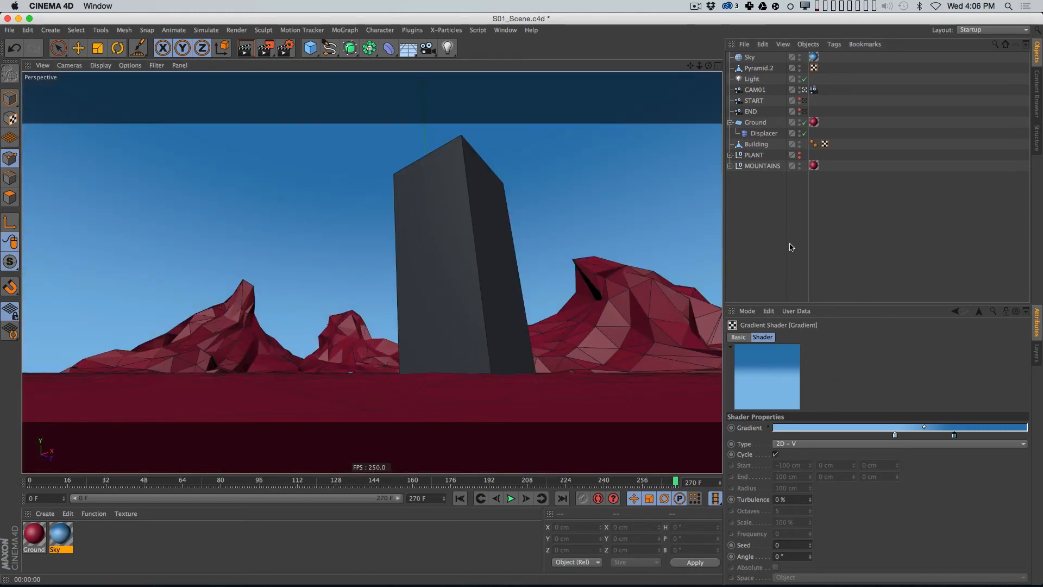
click(752, 78)
key(Delete)
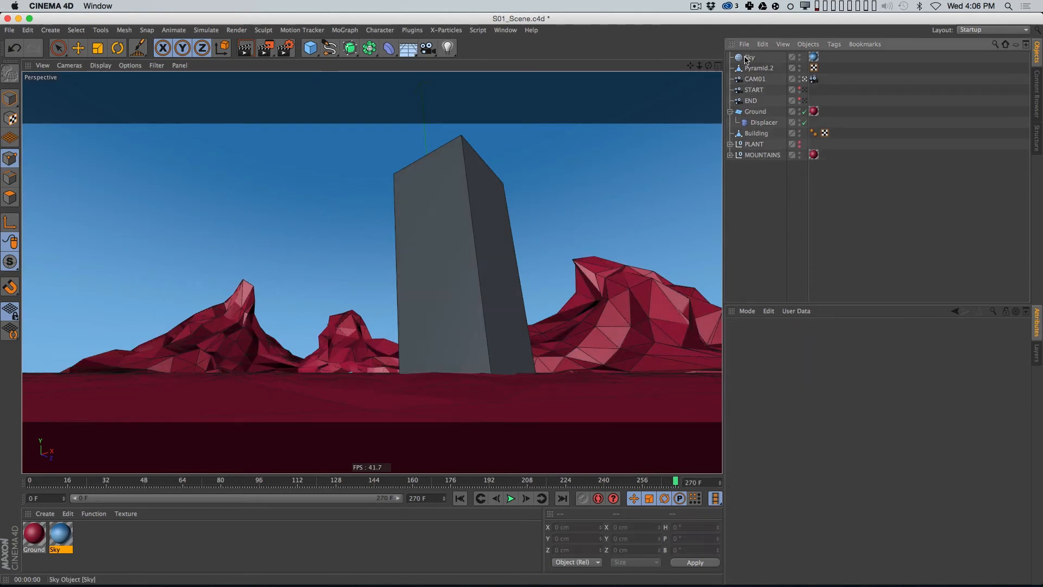
click(764, 123)
key(Delete)
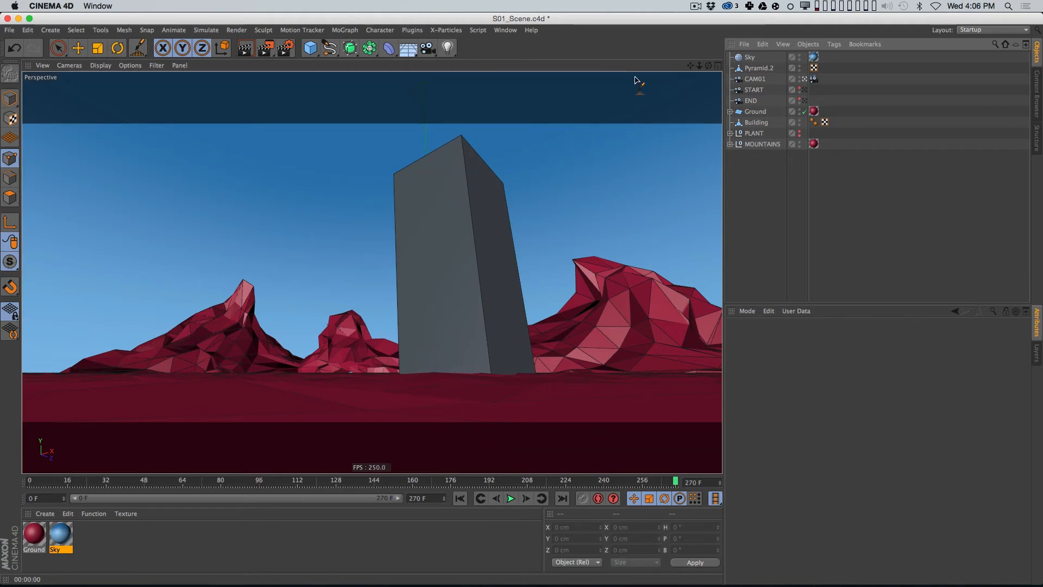
Step: Open the recent file S02.c4d, copy its Light object and close that file again
click(448, 48)
click(9, 30)
mouse_move(55, 221)
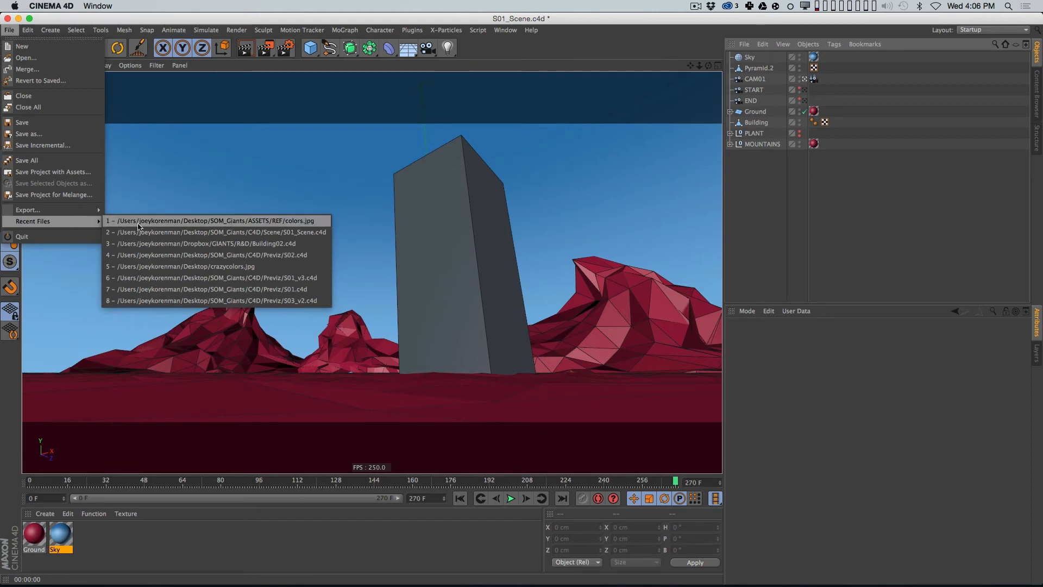
click(186, 255)
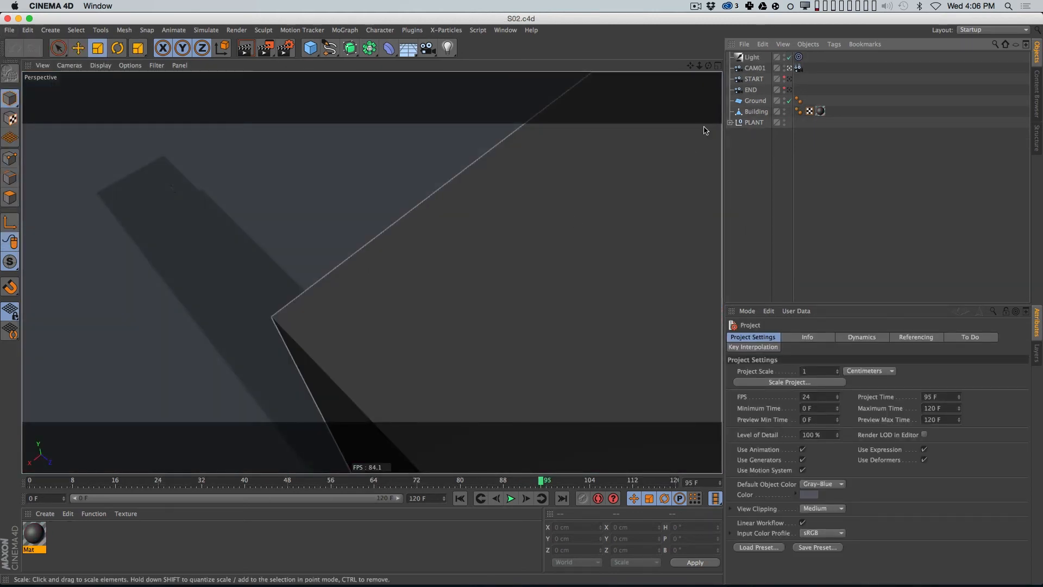
click(752, 57)
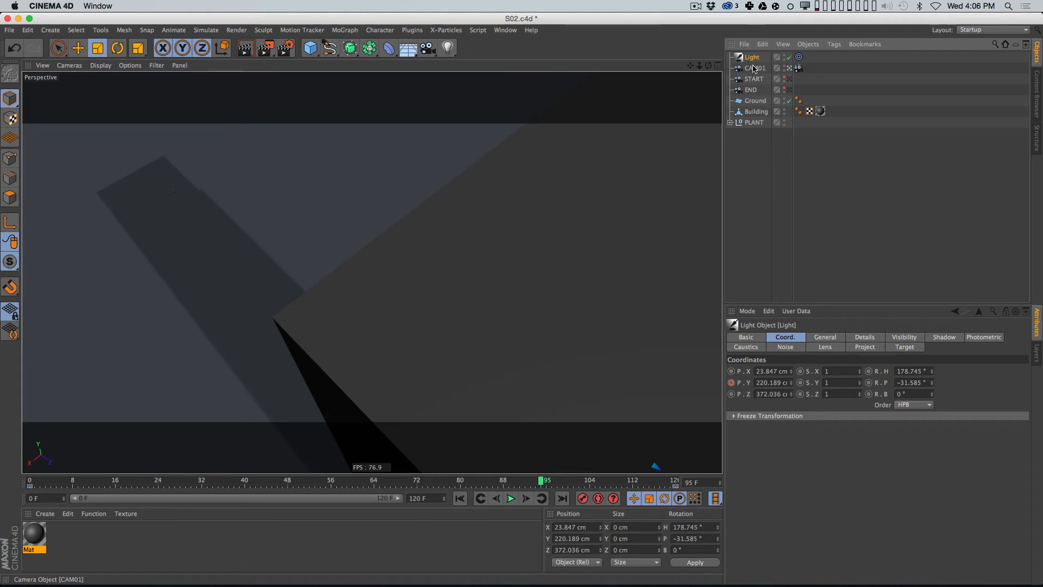
click(794, 194)
key(super+w)
click(492, 202)
click(792, 205)
key(super+w)
click(484, 203)
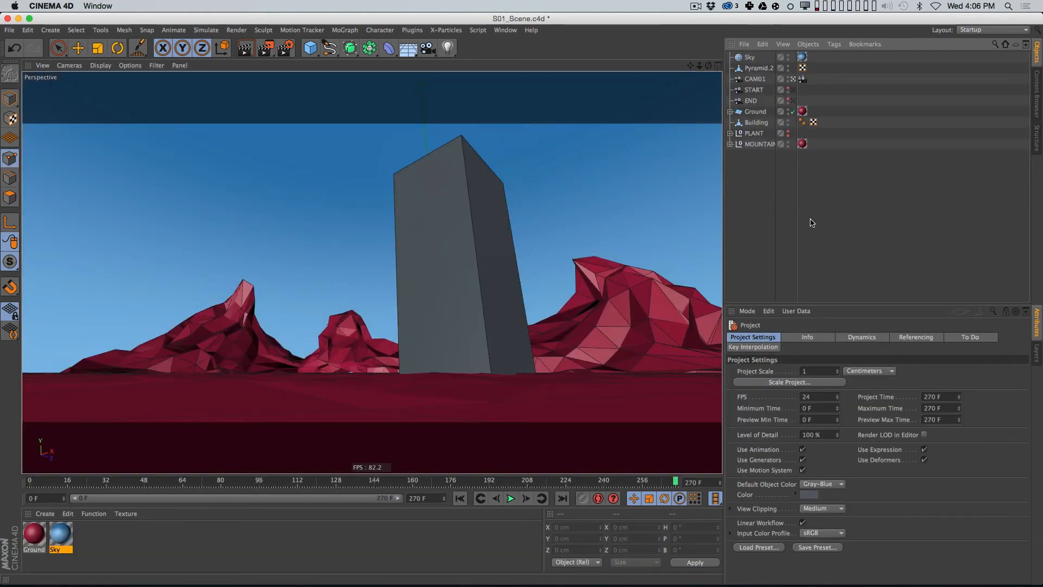
Step: Paste the copied light into S01_Scene.c4d and set the Building as its Target Object
key(super+v)
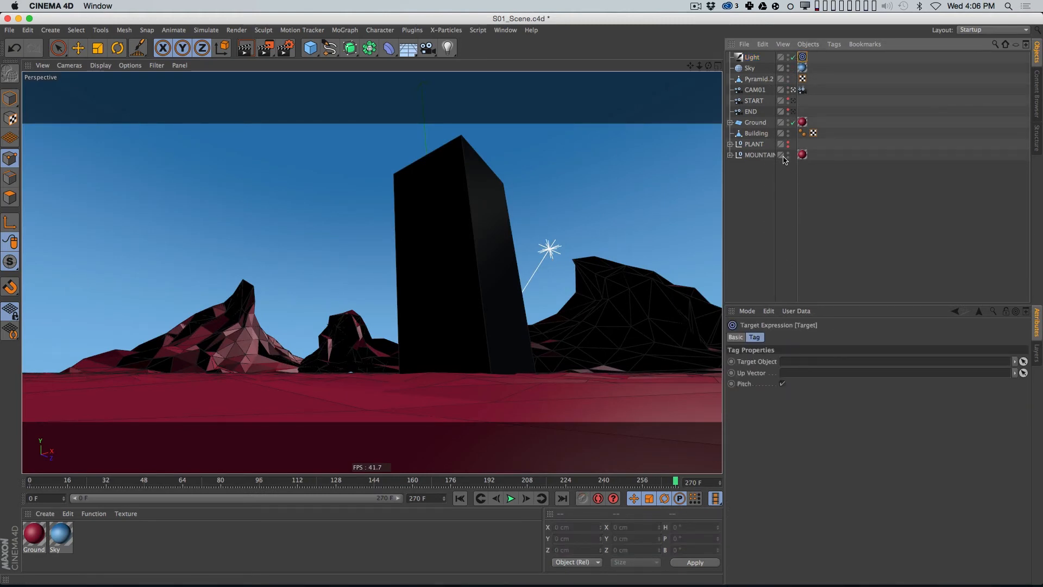
drag(756, 133, 787, 355)
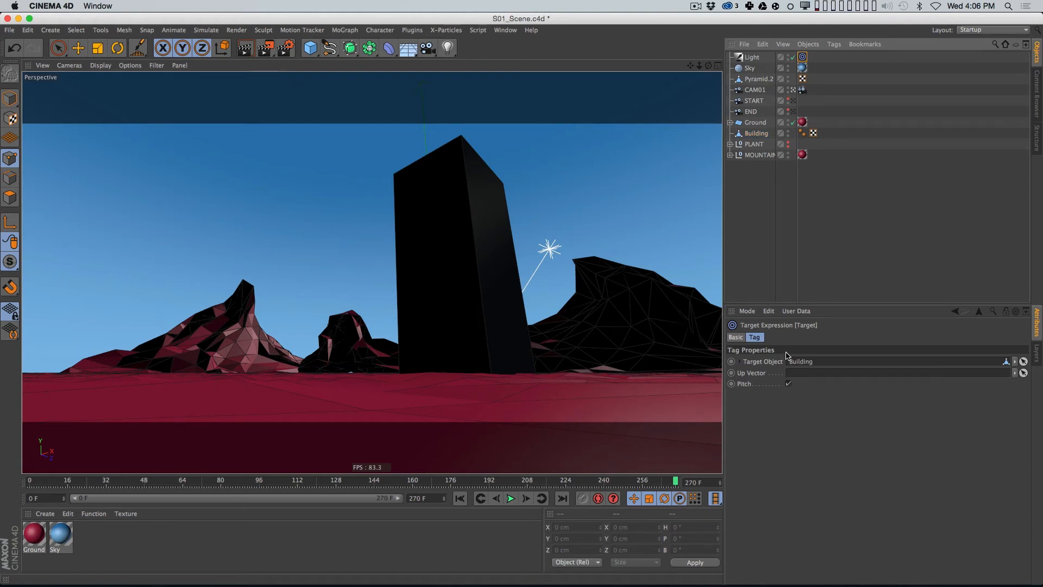
click(836, 267)
Step: Switch to the Animation layout and delete the Light's Position animation from the Timeline
click(753, 58)
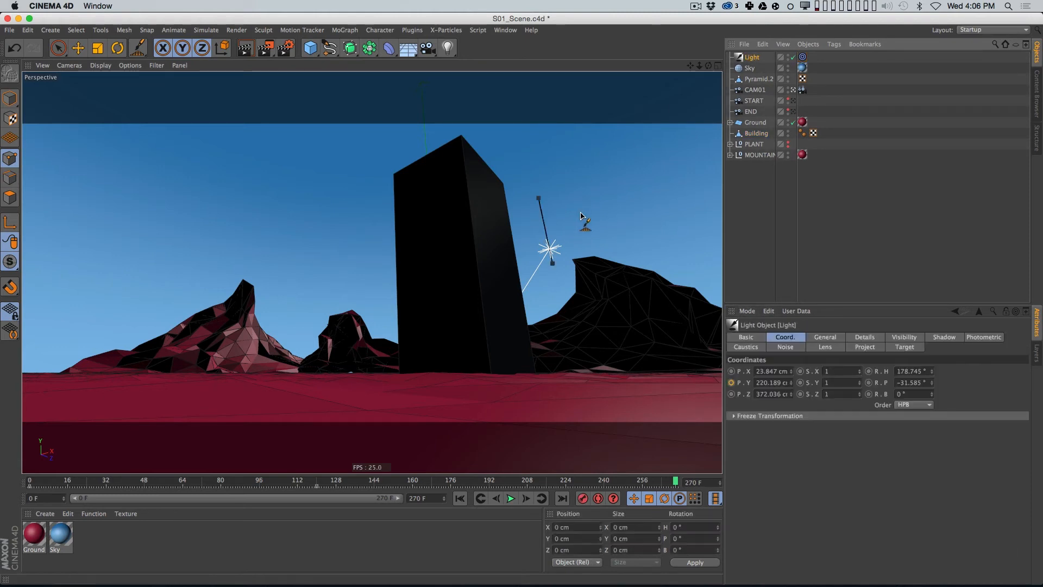
click(993, 29)
click(978, 40)
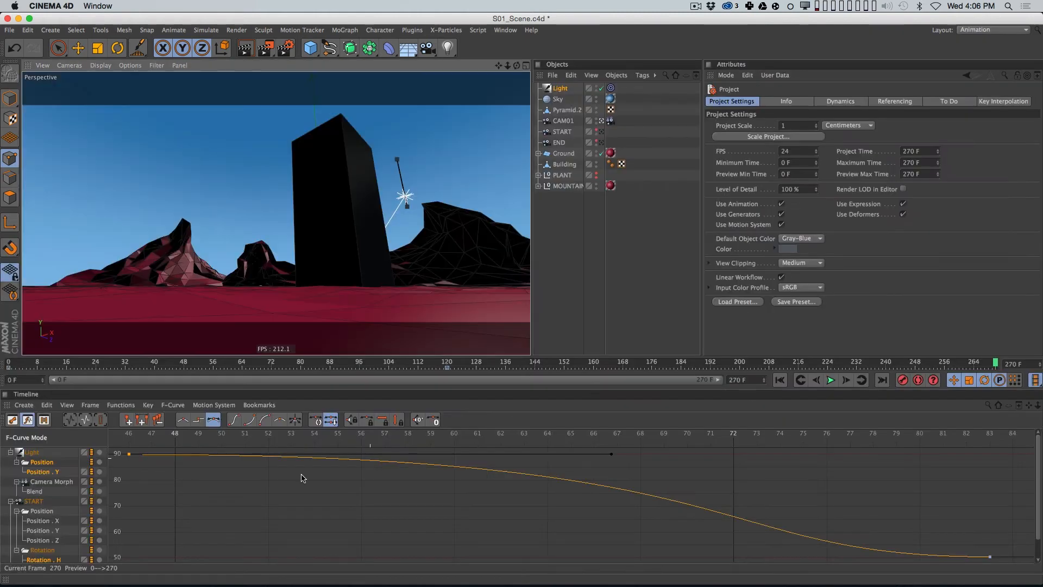
click(17, 462)
click(37, 461)
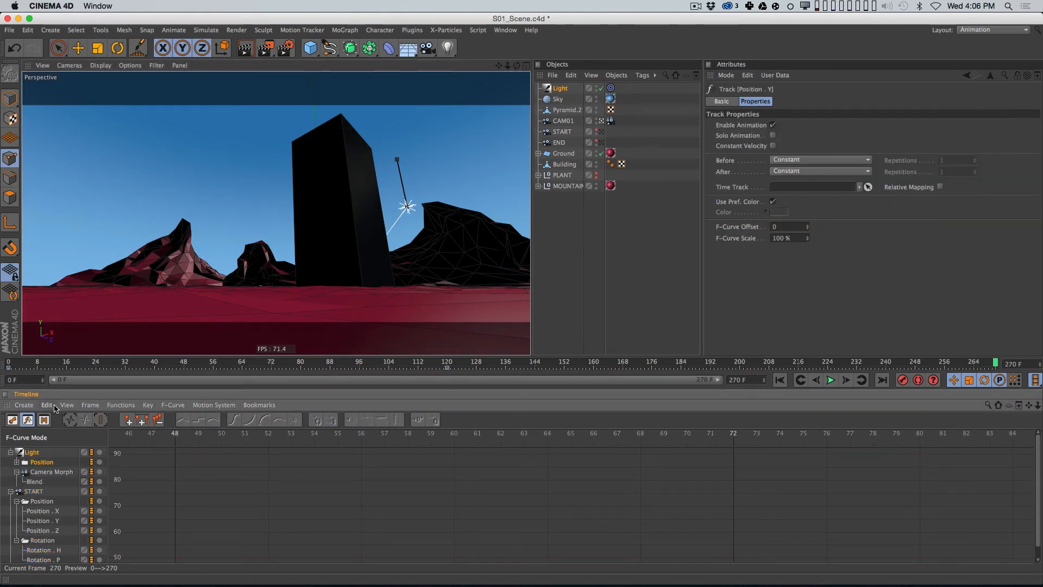
key(Delete)
Step: Raise the Light to a Y position of about 366 cm and test-render the view
click(560, 88)
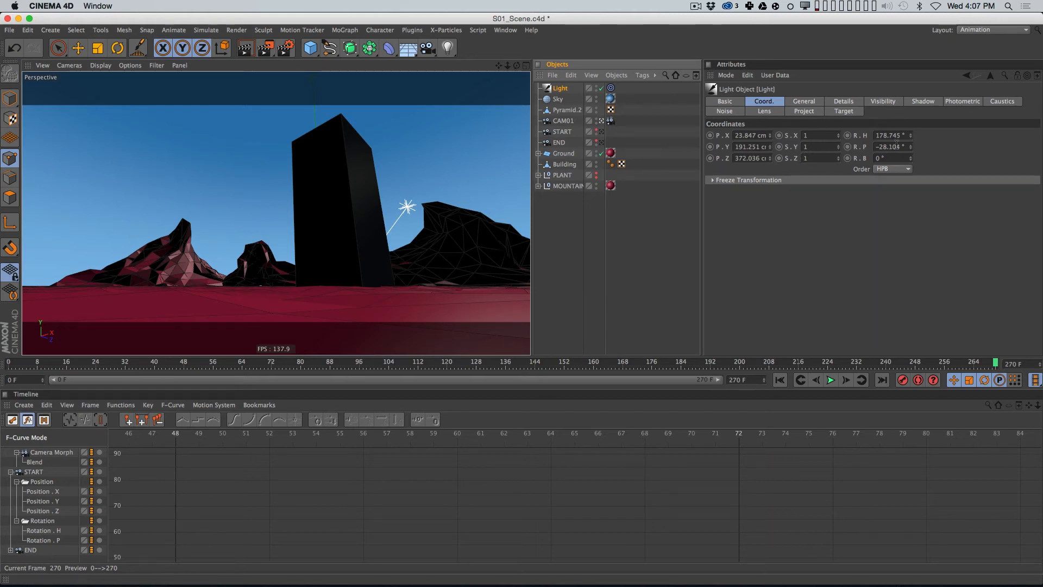
drag(770, 147, 751, 61)
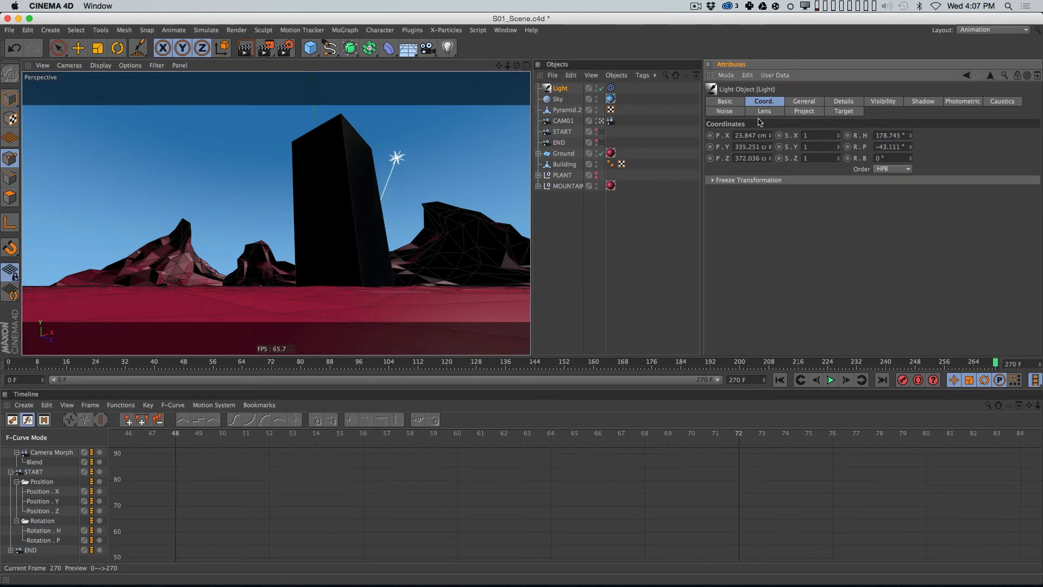
drag(769, 149, 766, 131)
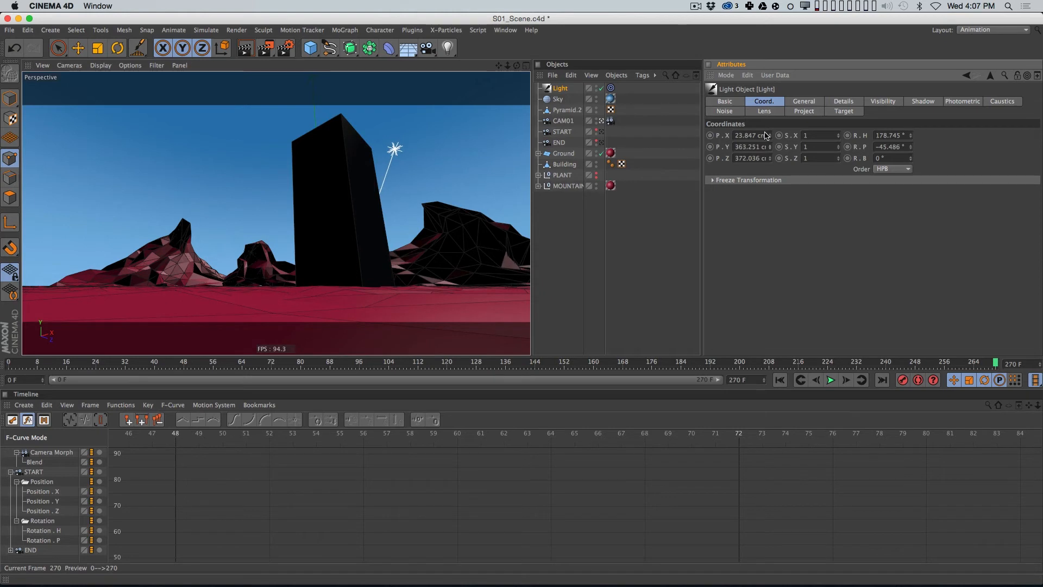
key(ctrl+r)
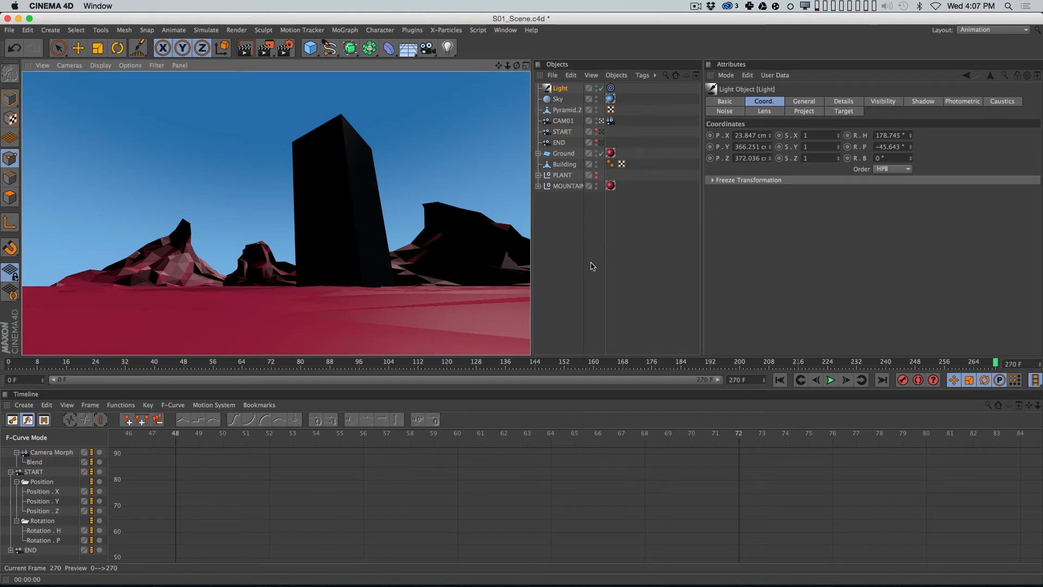
Step: Open the Light's shadow settings
click(617, 258)
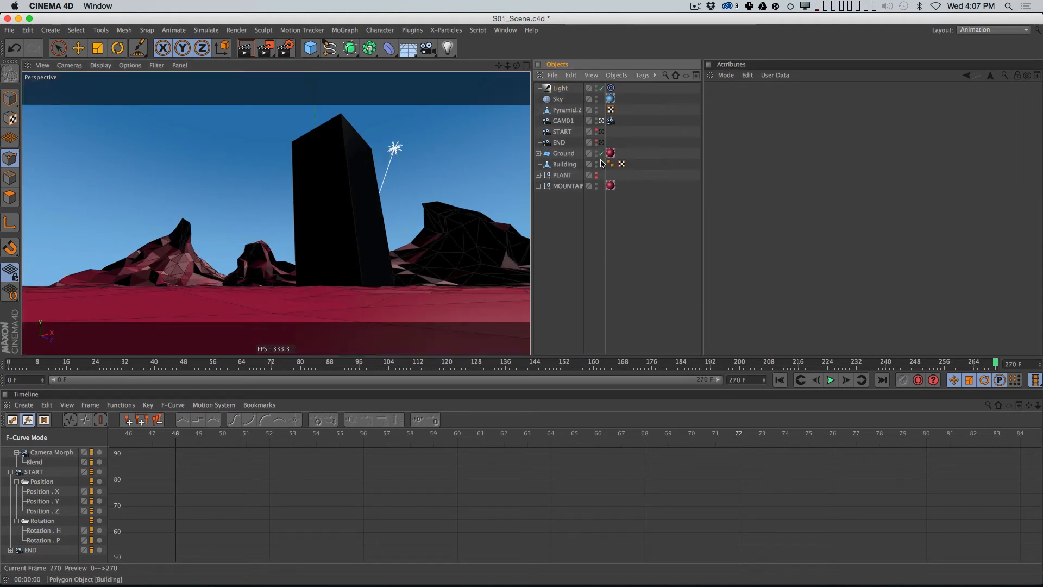
click(561, 90)
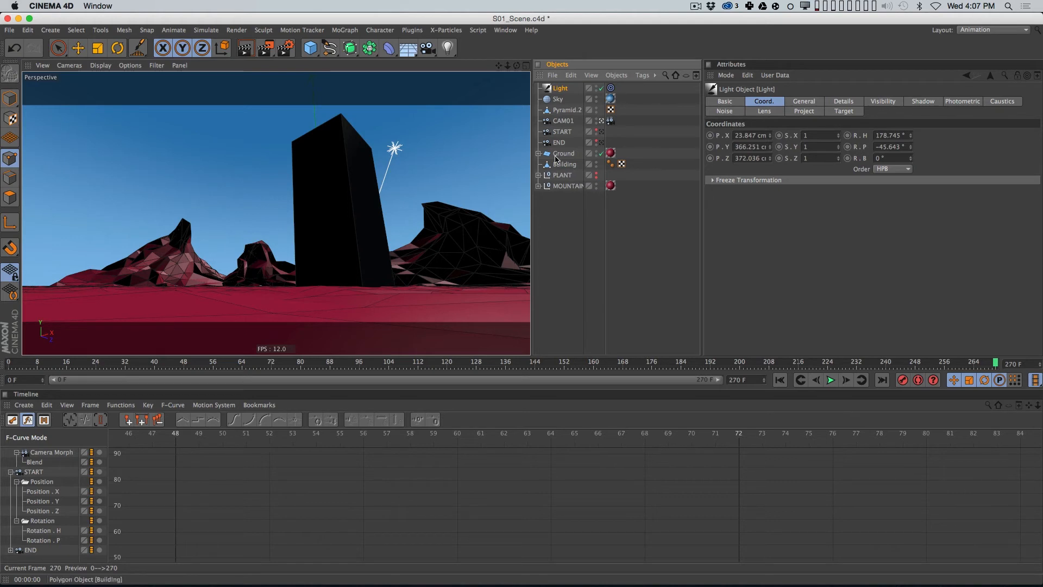
click(922, 105)
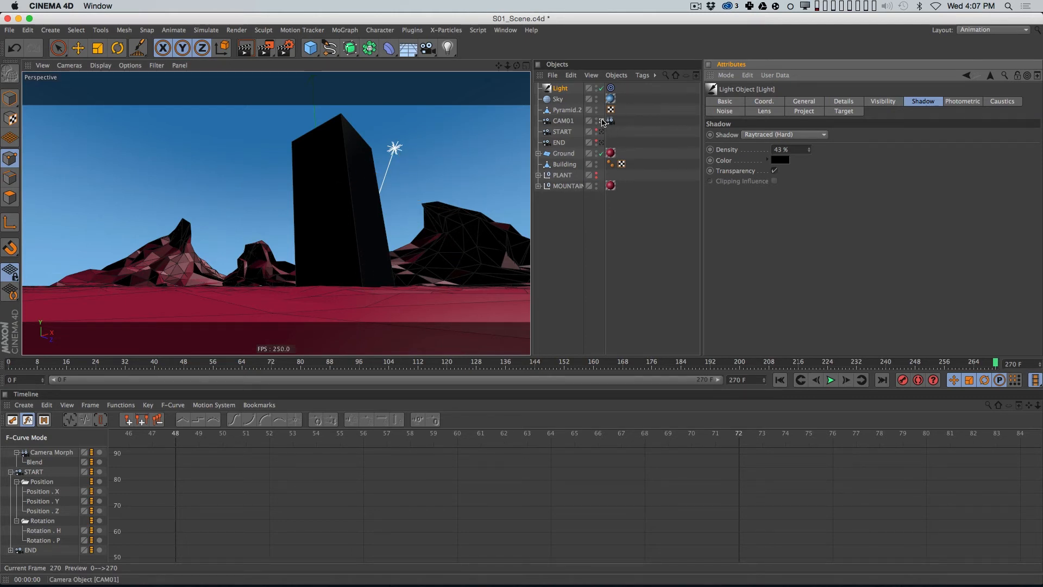
Step: Leave the CAM01 view, frame the Building from above and enable Shadows in the viewport options
click(602, 121)
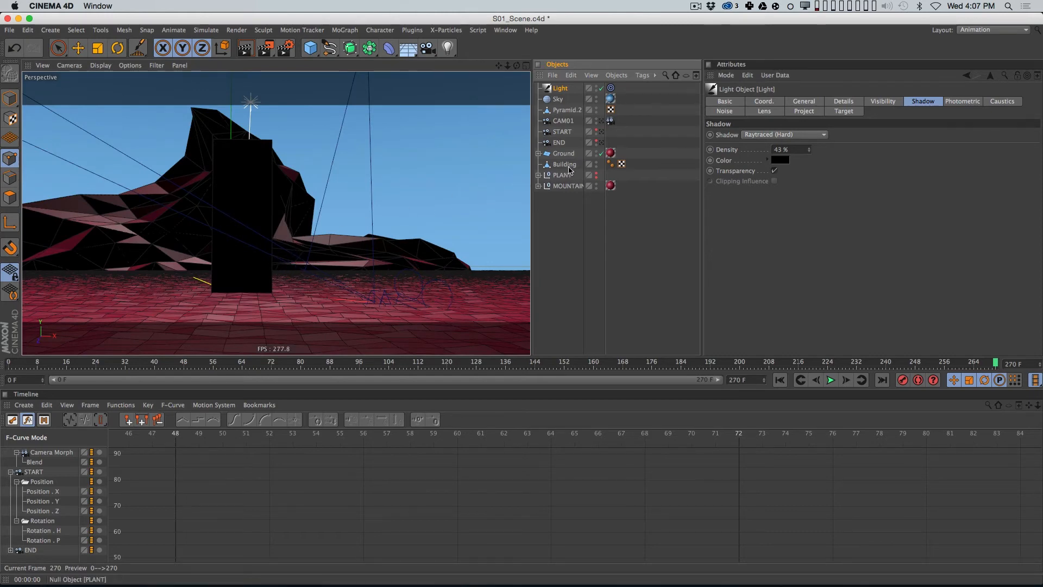
click(565, 164)
key(o)
alt+drag(310, 108, 136, 168)
click(100, 65)
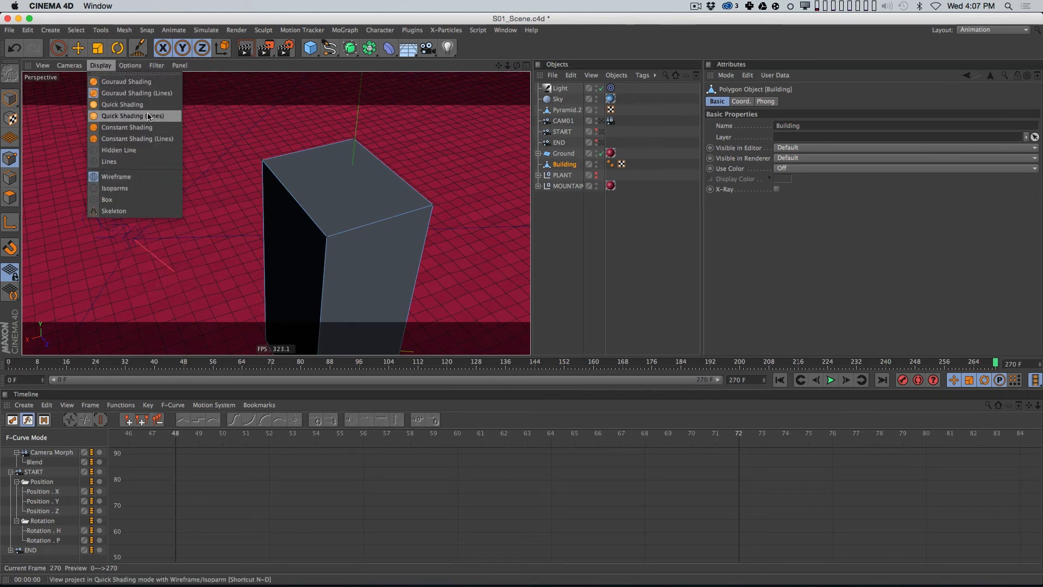
click(130, 65)
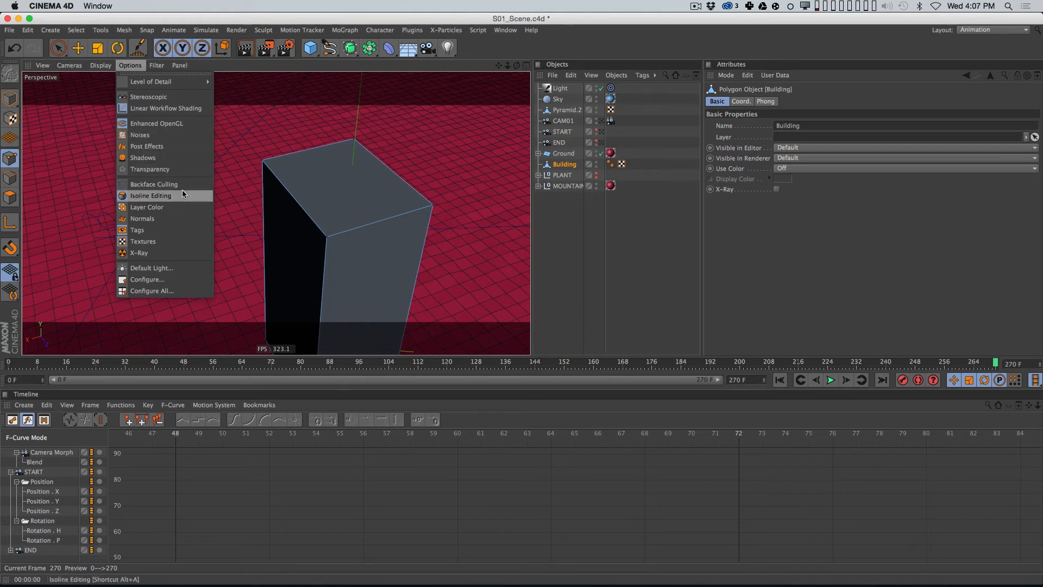
click(167, 159)
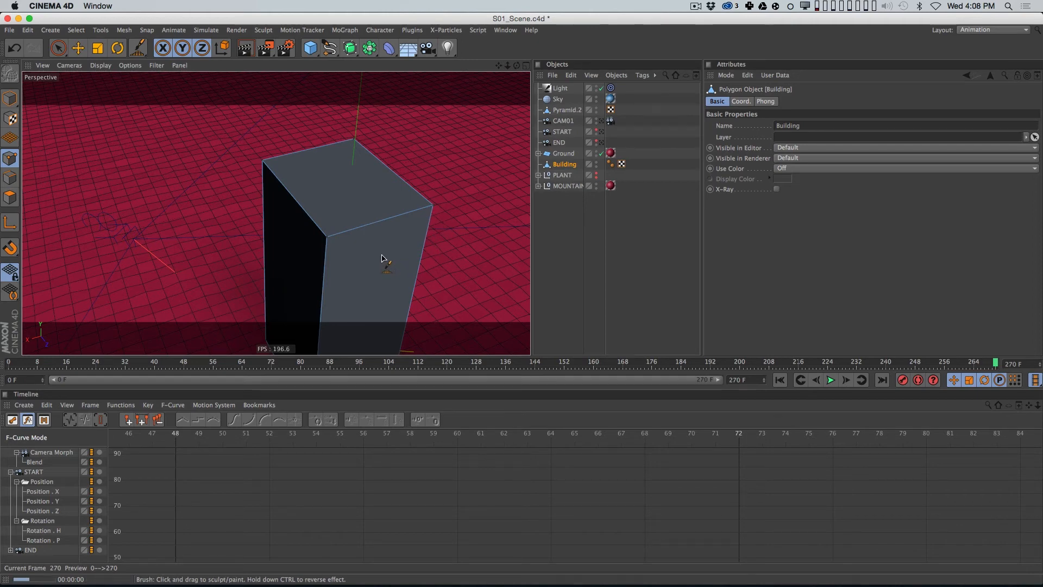
Step: Test-render the elevated view of the Building to check the shadow, and reselect the Light
key(super+r)
click(624, 261)
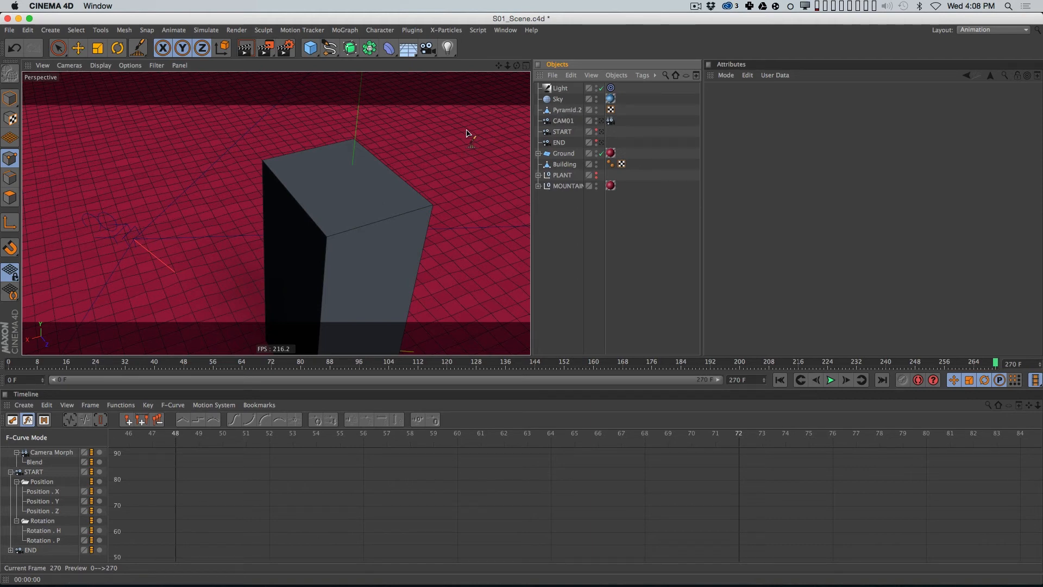
click(560, 89)
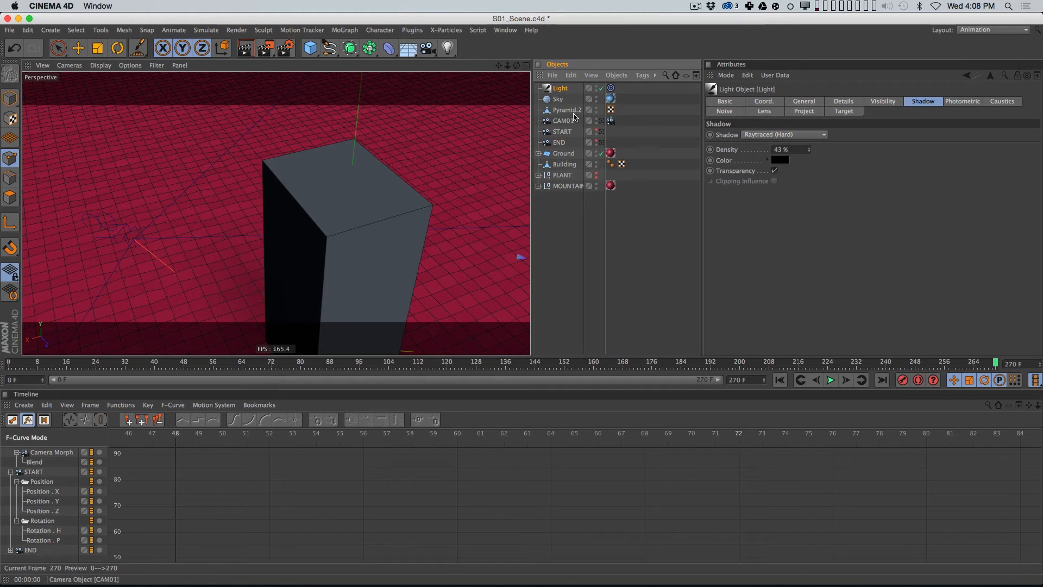
Step: Make the hidden PLANT object visible and scale it with the Scale tool
click(563, 175)
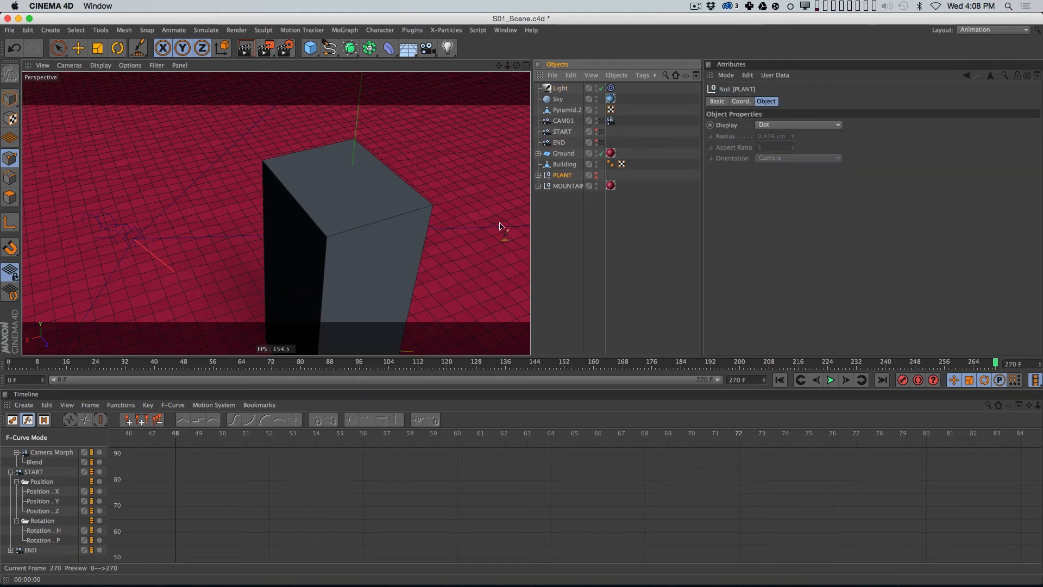
alt+click(596, 177)
key(t)
drag(193, 243, 304, 217)
drag(187, 272, 282, 190)
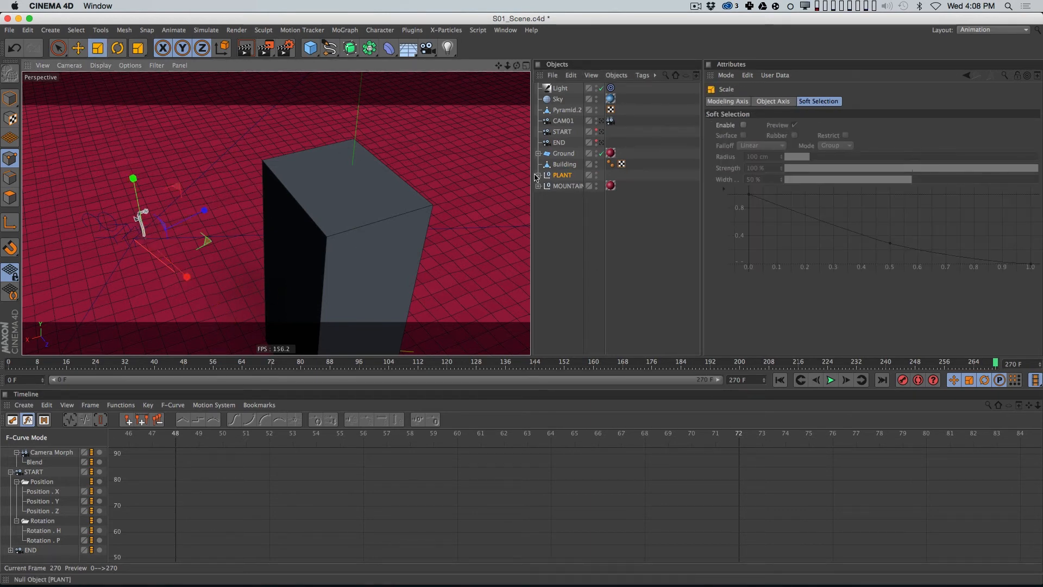
Step: Start an interactive render region and place it over the plant and the ground beside the Building
mouse_move(270, 50)
mouse_down()
mouse_move(304, 86)
mouse_move(321, 212)
mouse_up()
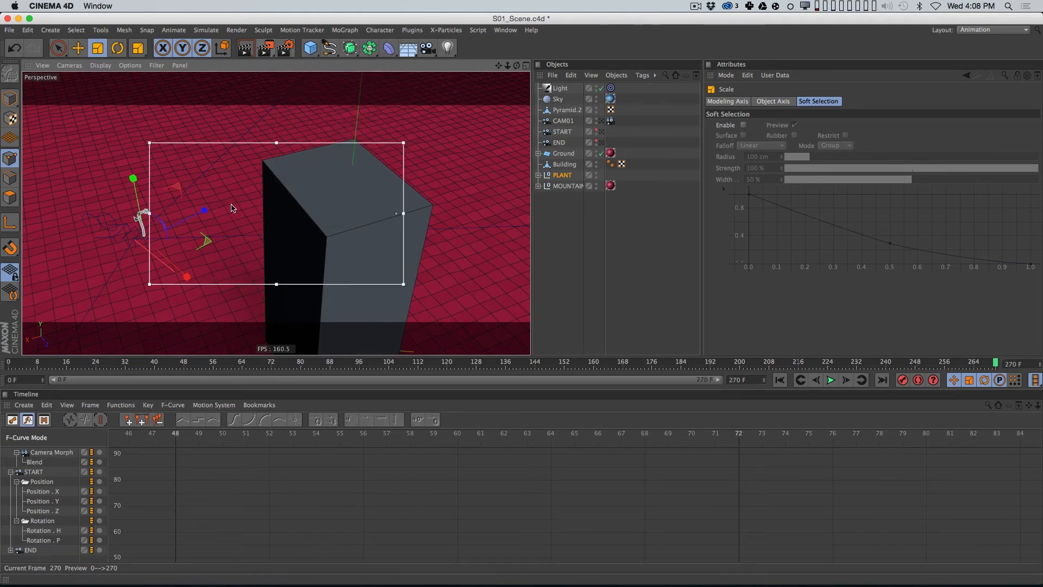
drag(256, 143, 151, 143)
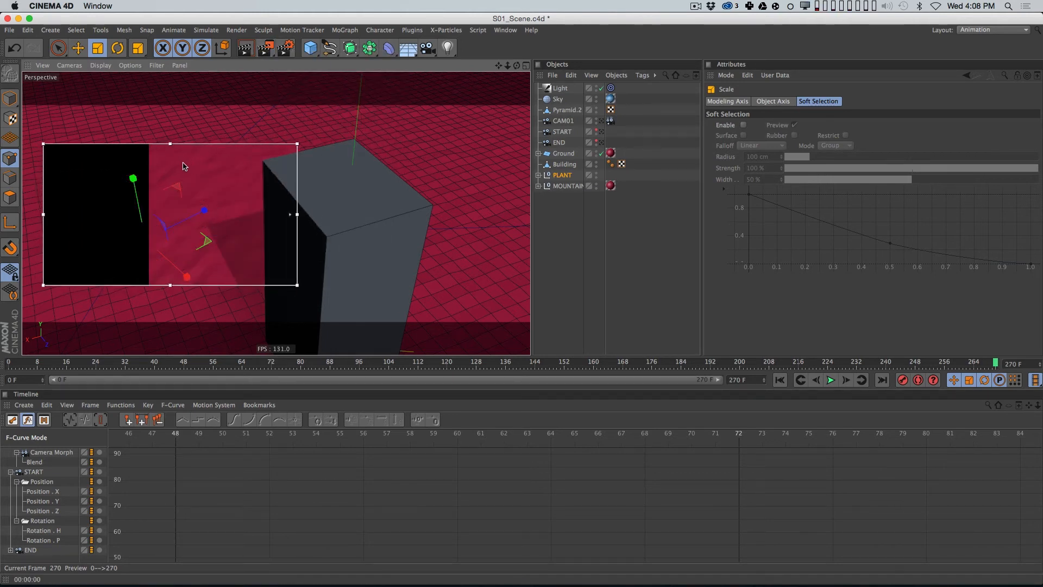
Step: Move the Light to an X position of about -186 cm so the Building's shadow falls near the plant
click(560, 88)
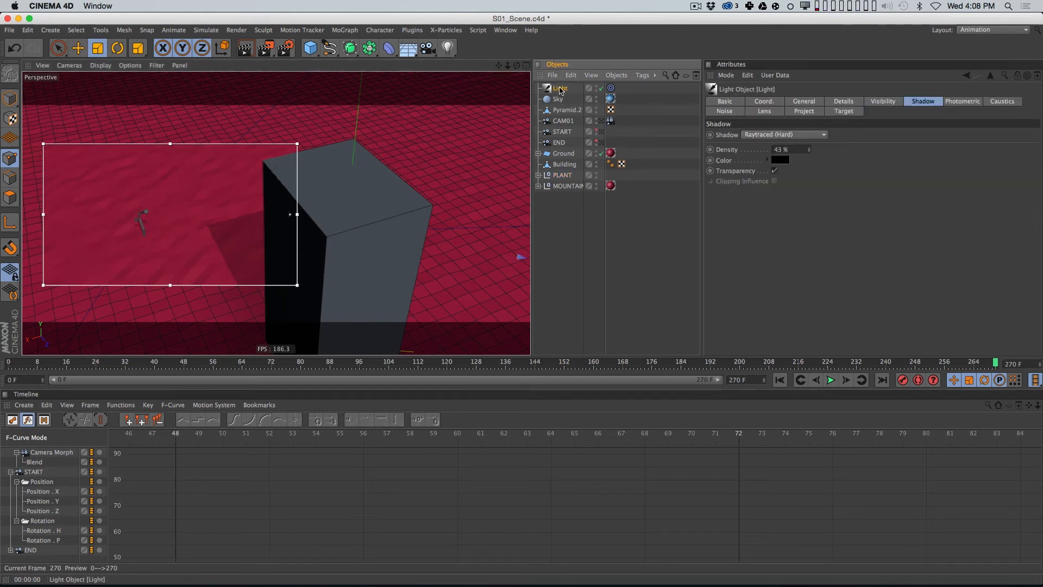
click(763, 101)
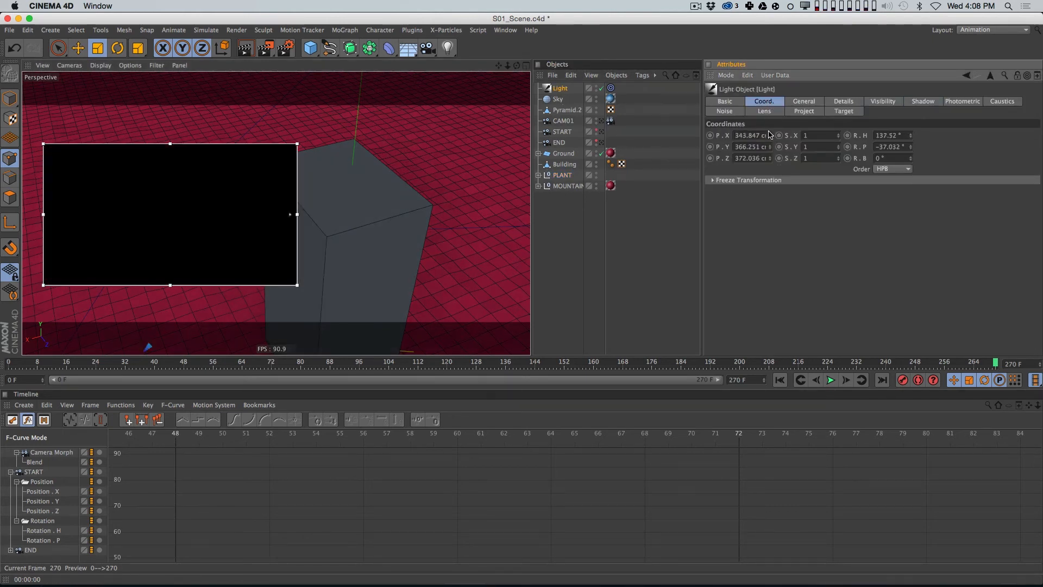
drag(769, 135, 772, 143)
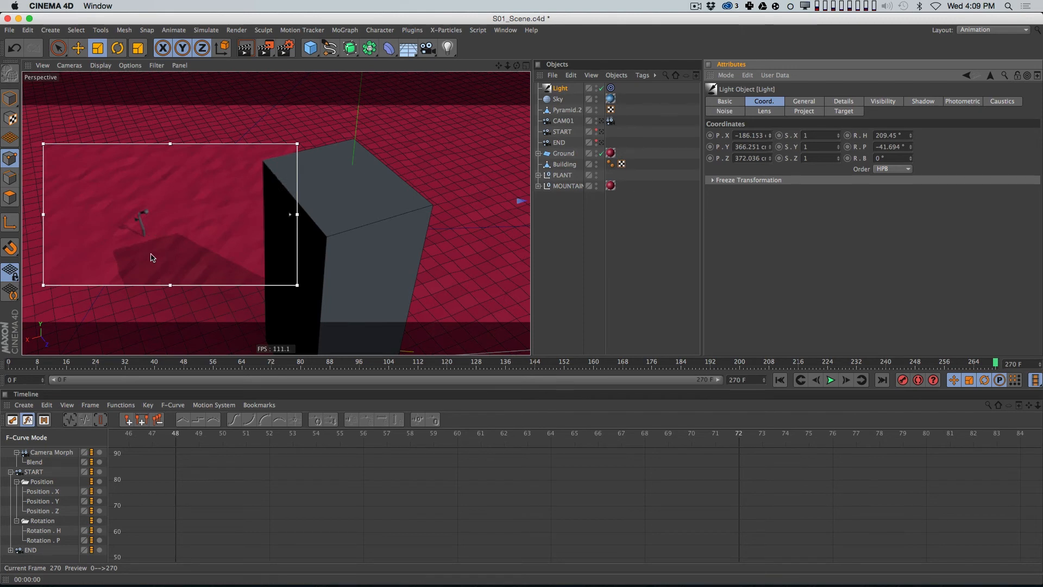
Step: Return to the CAM01 view and move and widen the render region to cover the foreground and the Building's base
click(601, 122)
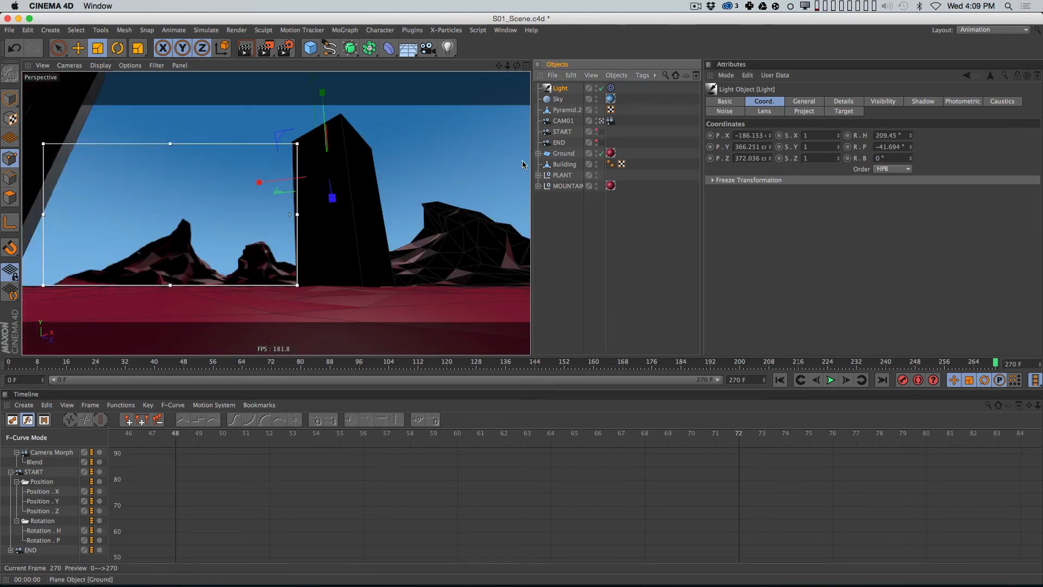
drag(210, 149, 299, 212)
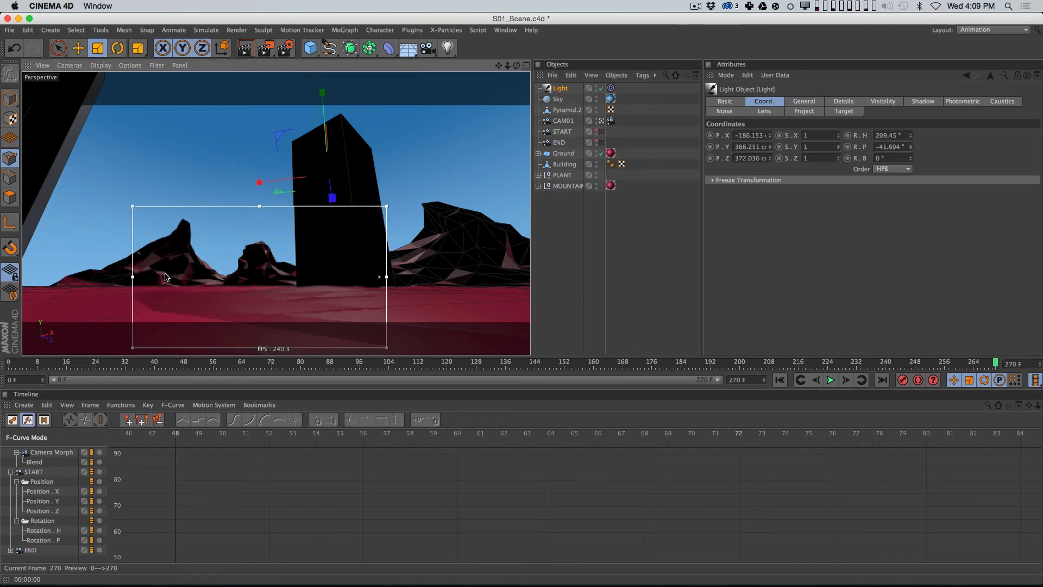
drag(133, 276, 49, 277)
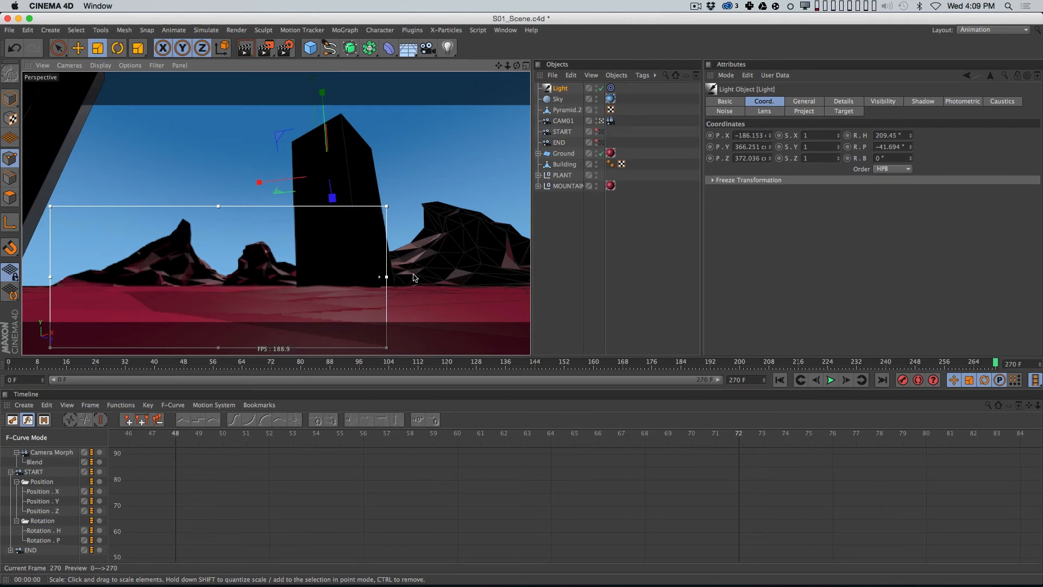
Step: Widen the render region to the far edge of the view and move the animation to frame 186
drag(386, 276, 529, 276)
drag(656, 363, 688, 360)
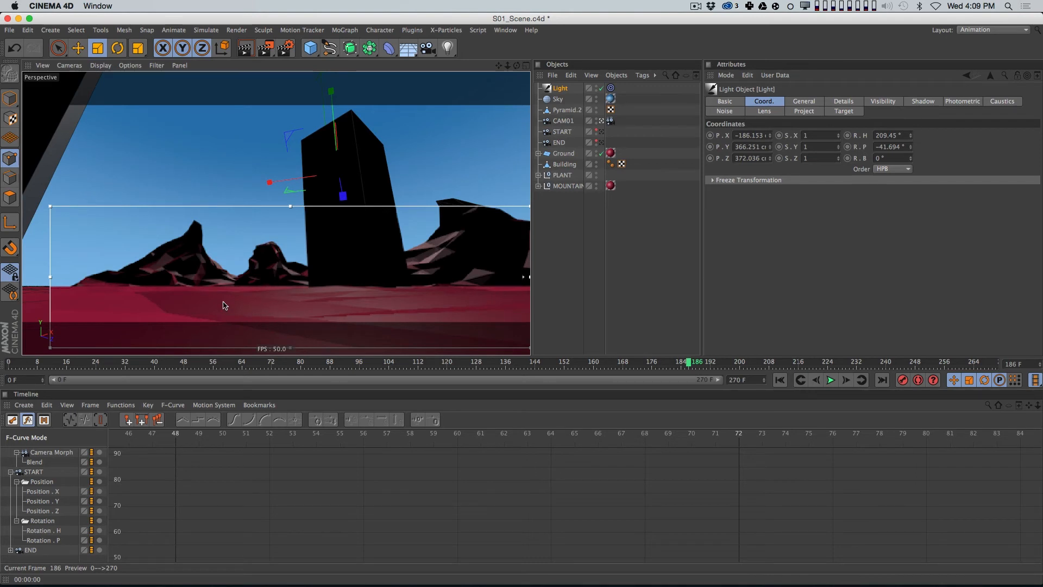
Step: Resize the PLANT object in the foreground with the Scale tool
click(581, 173)
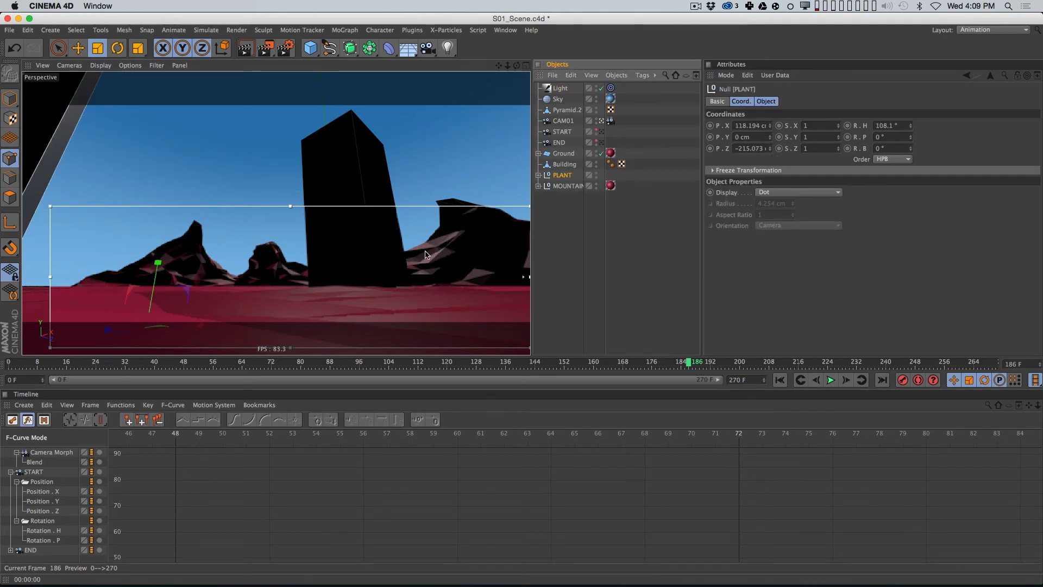
key(t)
drag(426, 185, 215, 374)
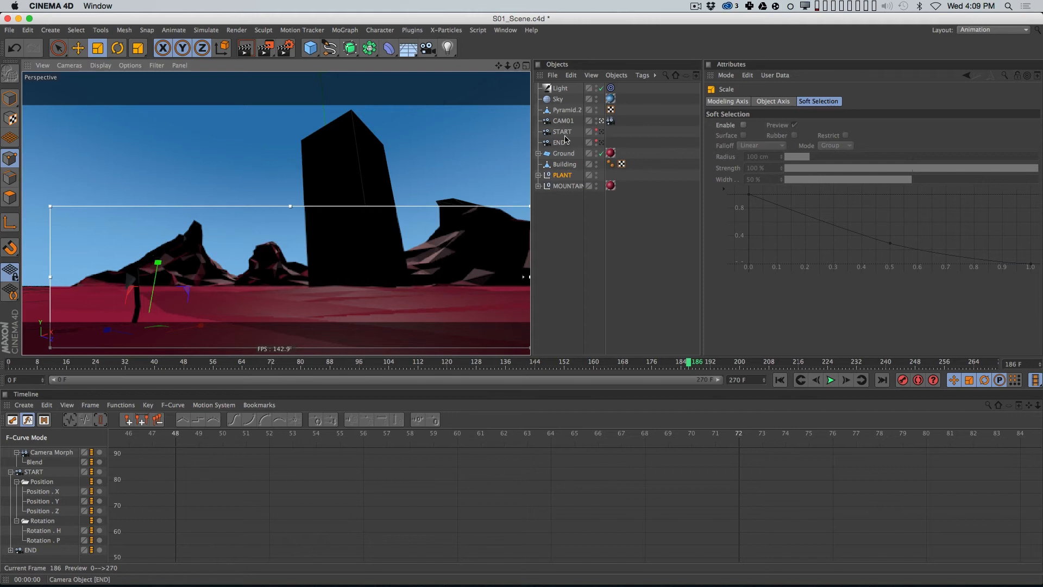
Step: Move the Light to about -111 cm in X and about 339 cm in Y to reposition the Building's shadow
click(560, 88)
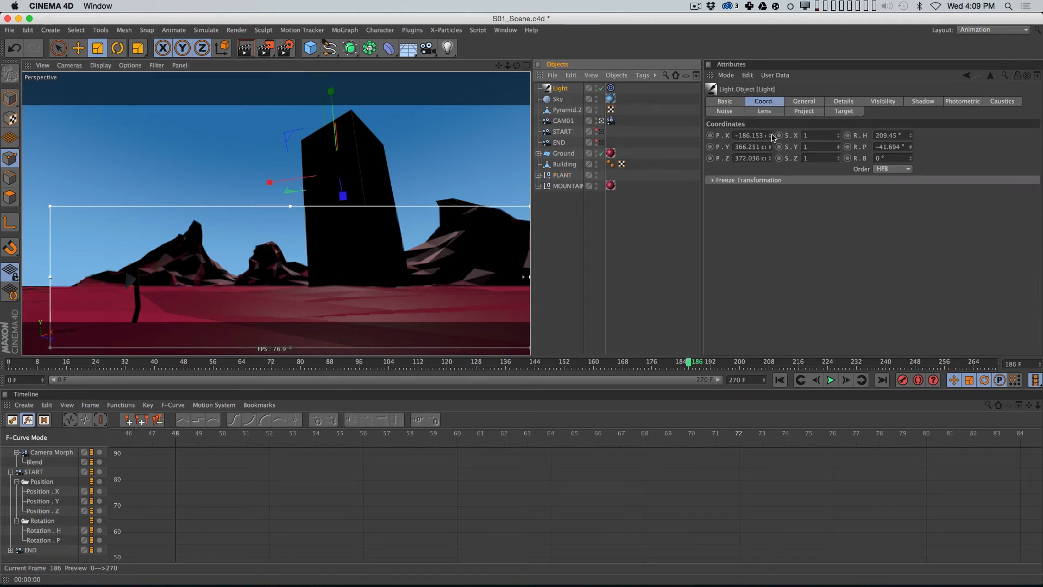
drag(769, 136, 769, 144)
click(769, 138)
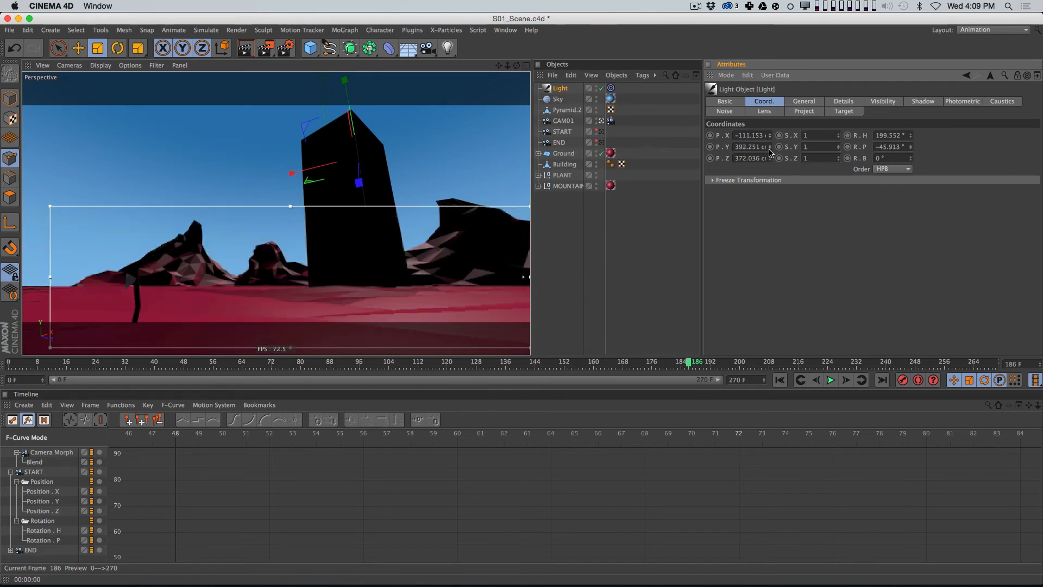
click(770, 150)
drag(771, 148, 771, 170)
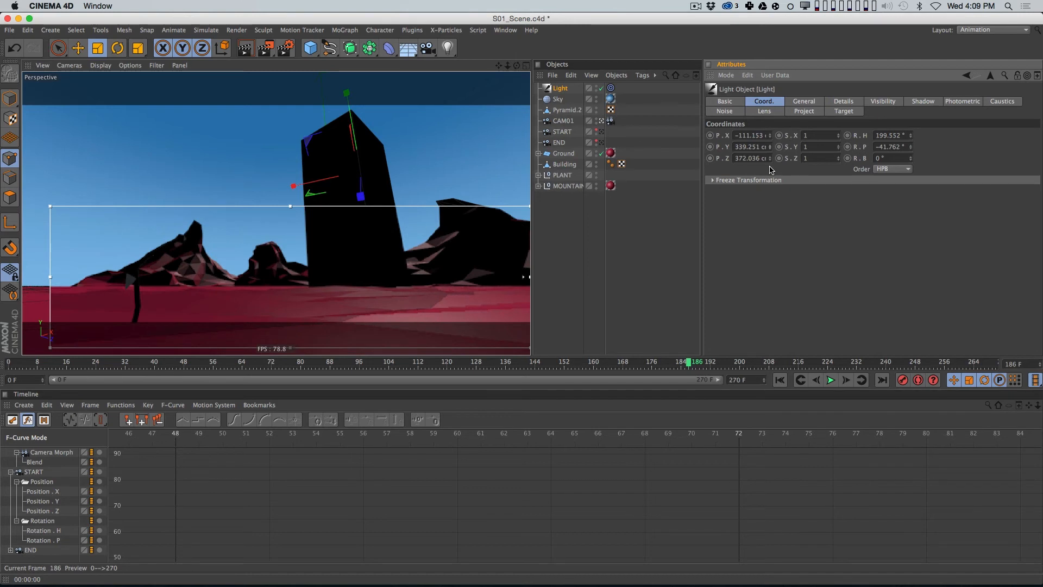
Step: Turn off the interactive render region and render the full camera view
click(633, 251)
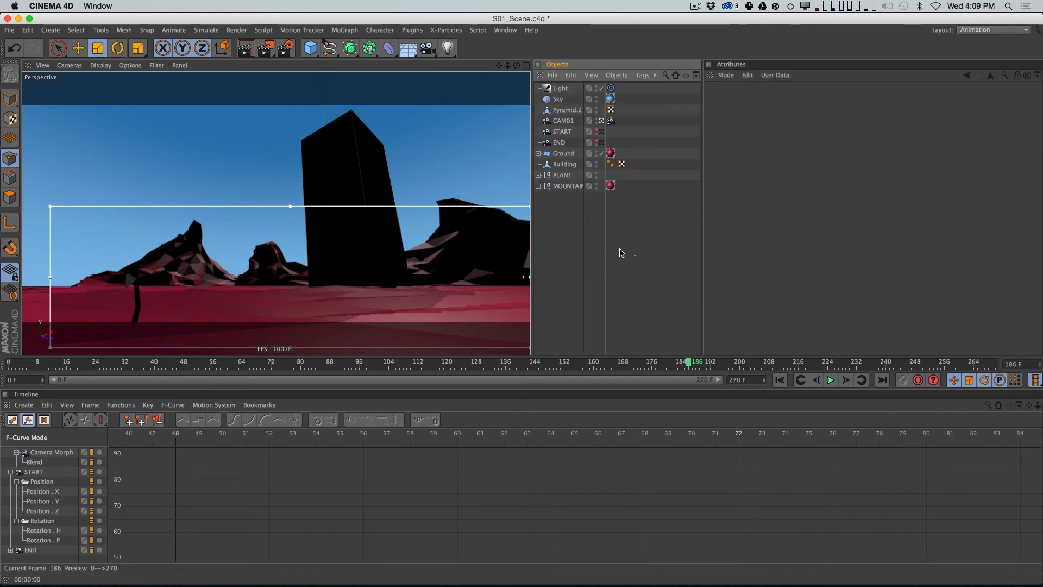
click(286, 50)
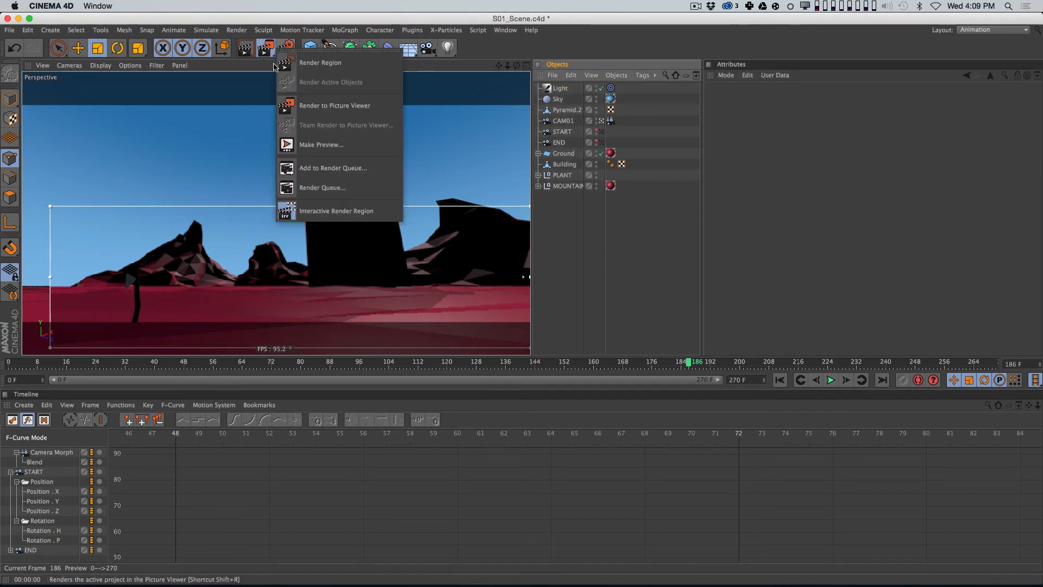
click(325, 210)
key(ctrl+r)
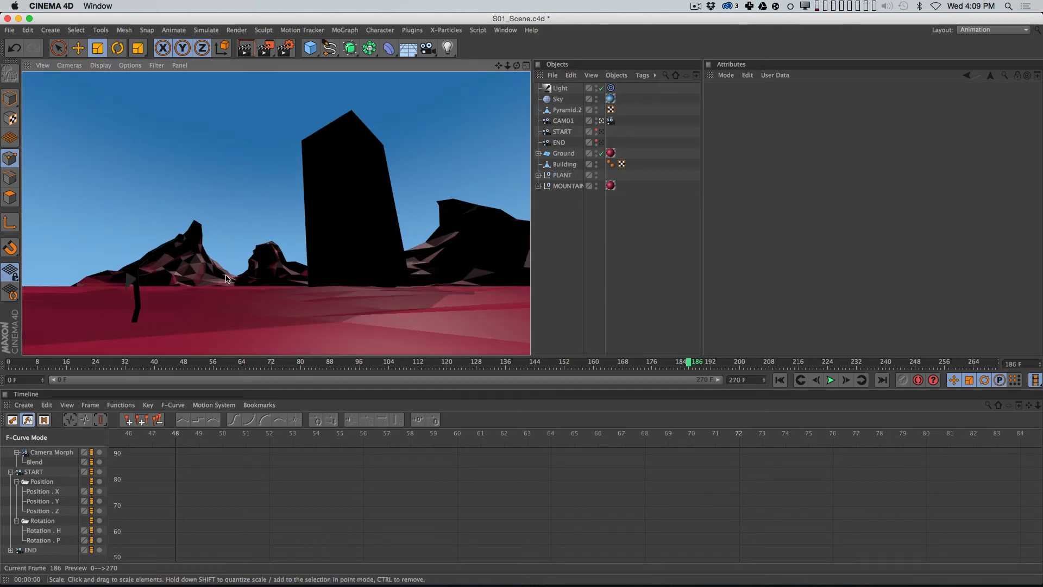
Step: Set the Light's shadow density to 80% and render the view
click(560, 88)
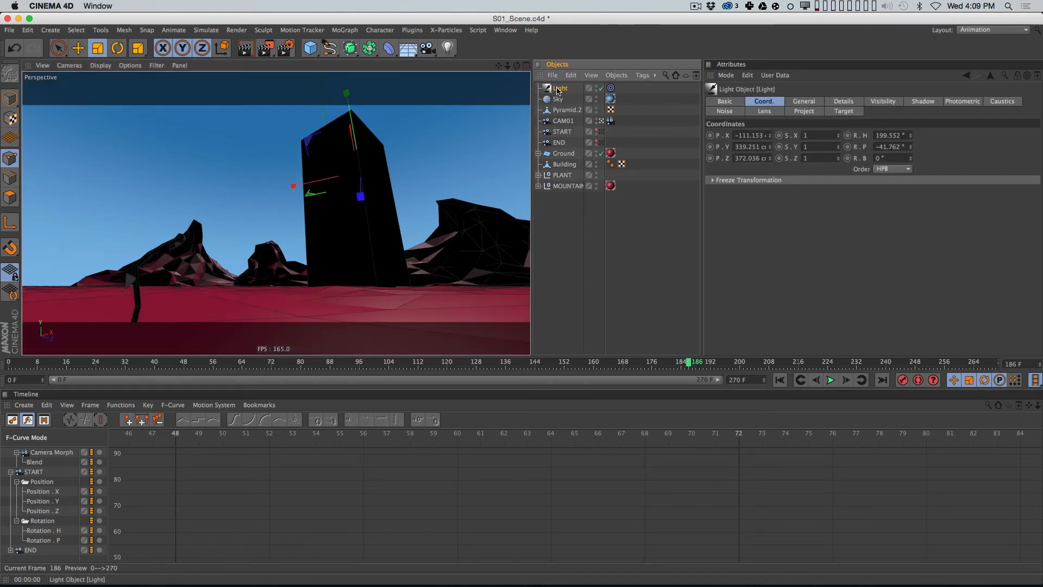
click(843, 101)
click(922, 101)
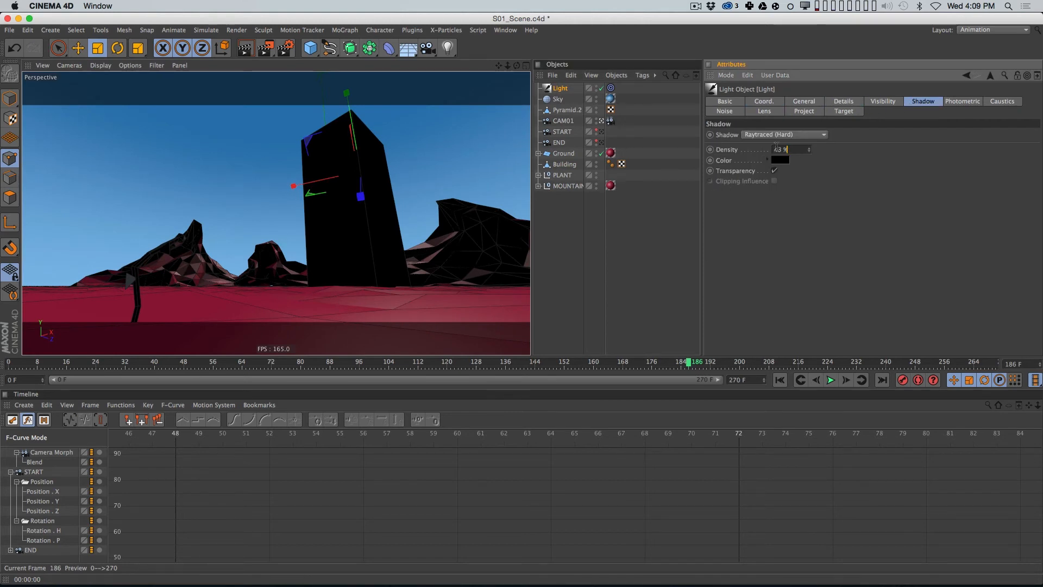
text(80)
key(Return)
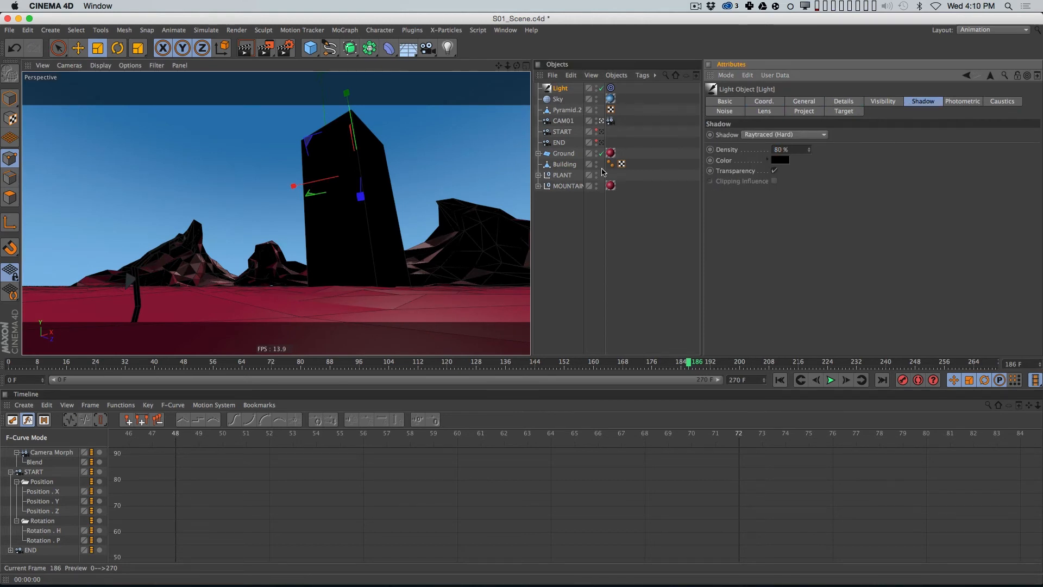
key(ctrl+r)
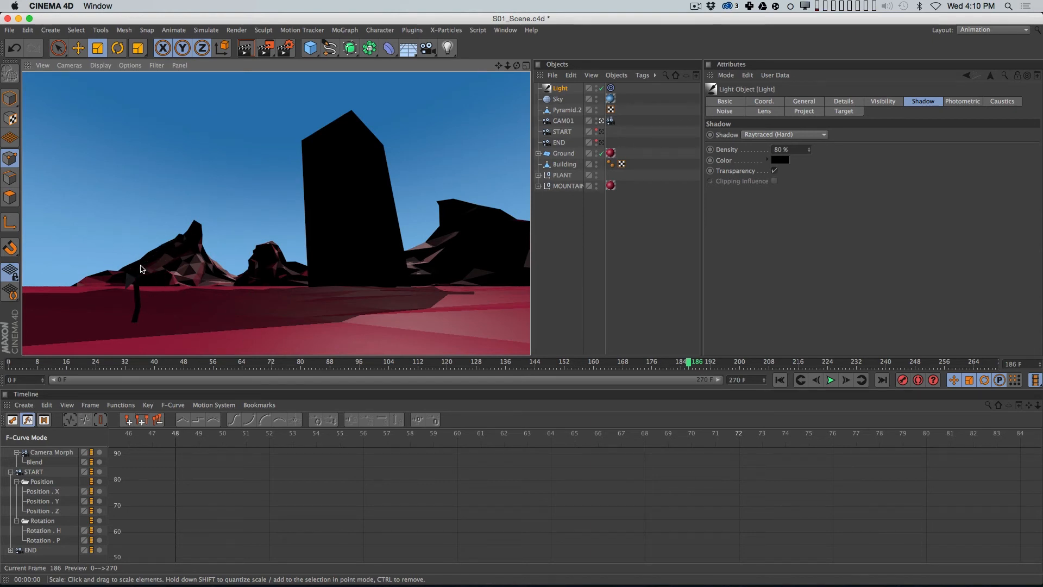
Step: Hide the PLANT object in both the editor and the render
click(552, 275)
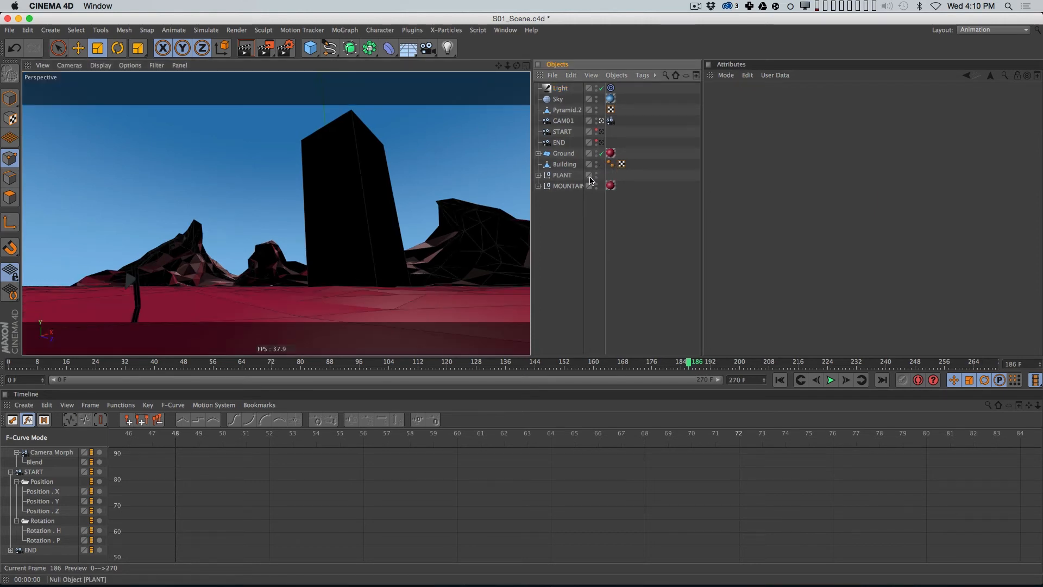
click(596, 175)
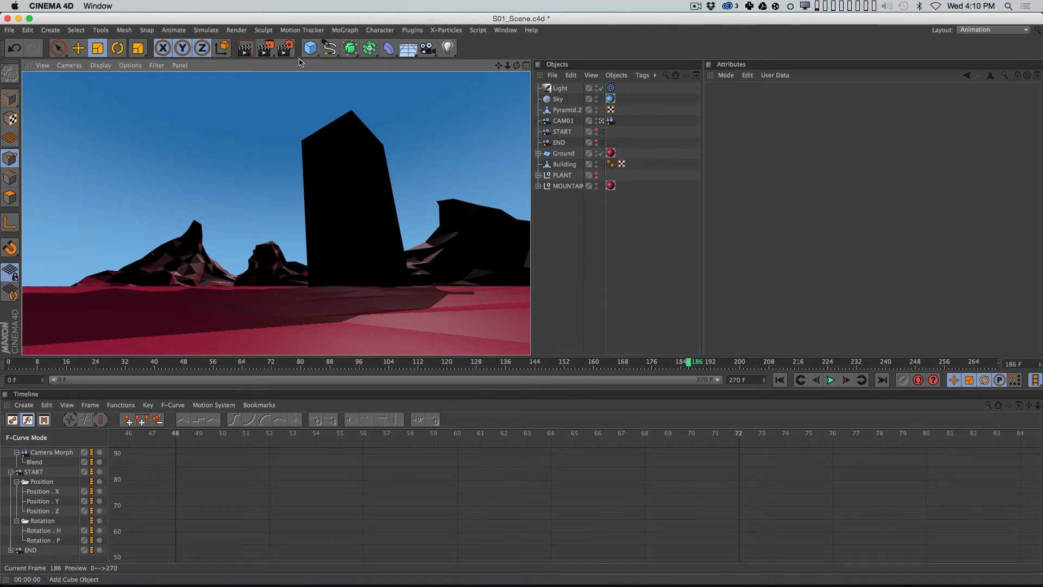
Step: Add the Global Illumination effect to the Basic Crappy render settings and render the view
click(286, 48)
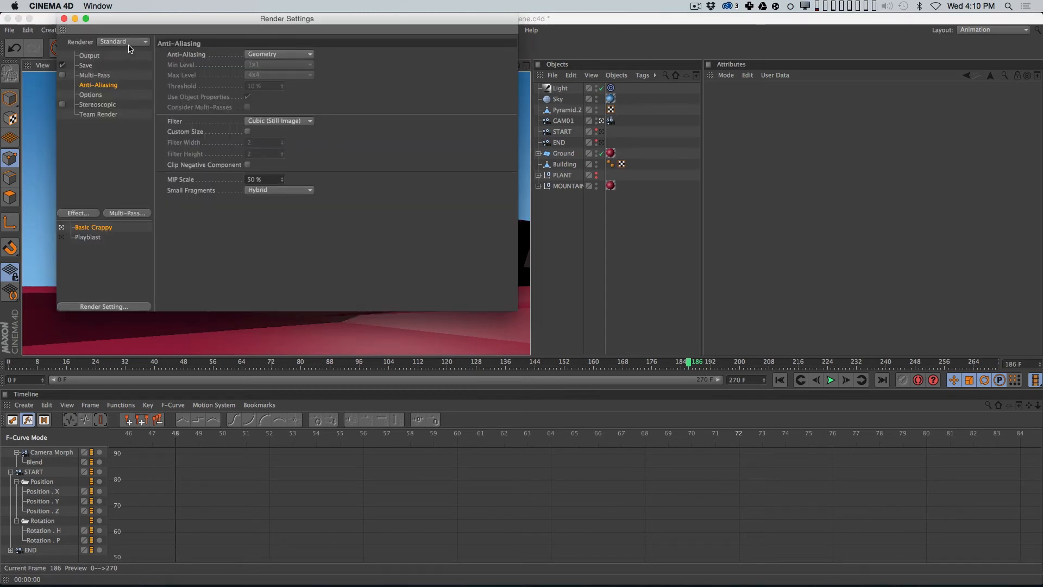
click(78, 213)
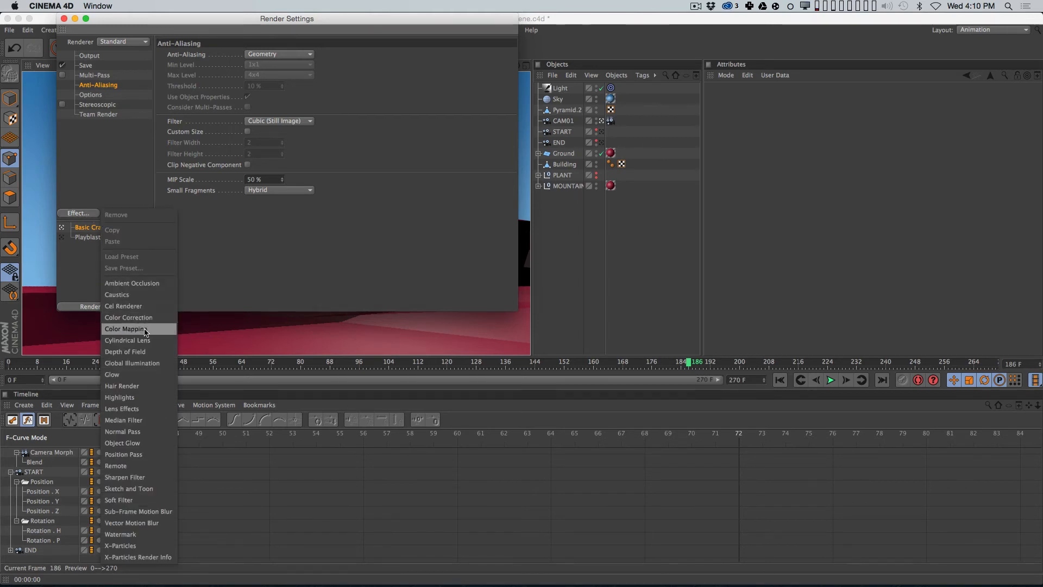
click(151, 364)
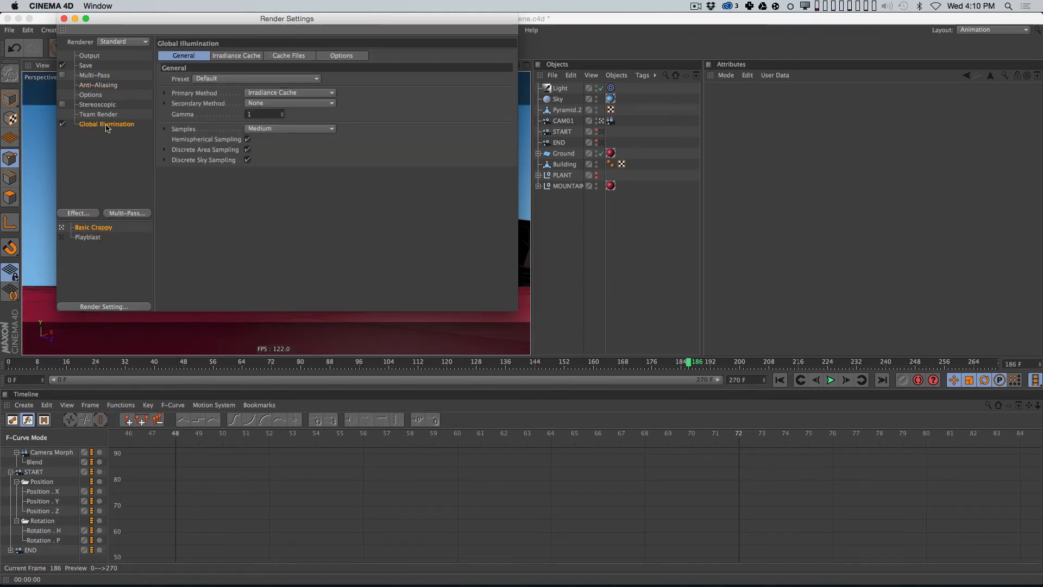
drag(165, 23, 679, 70)
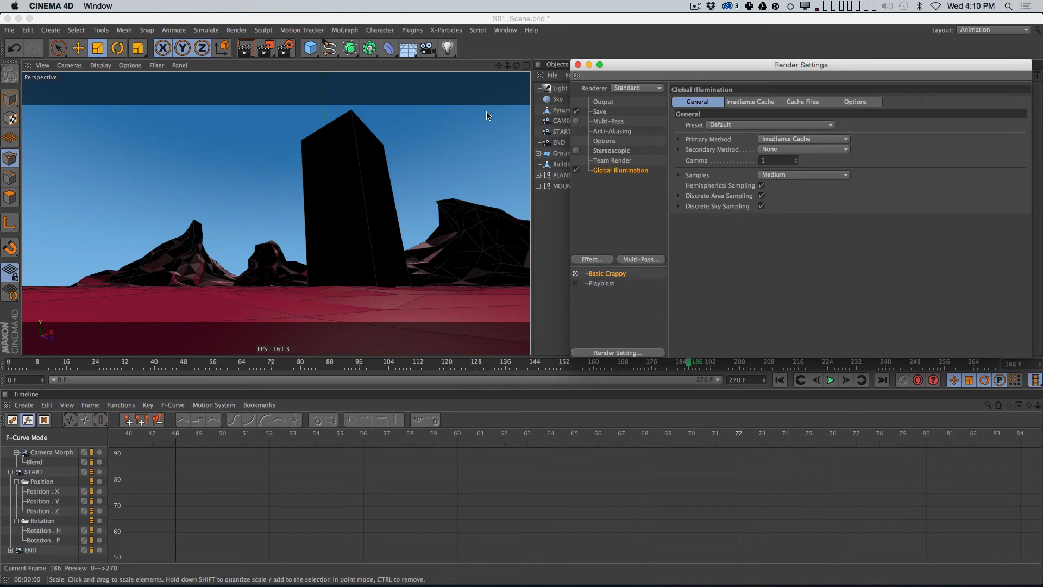
click(578, 65)
key(ctrl+r)
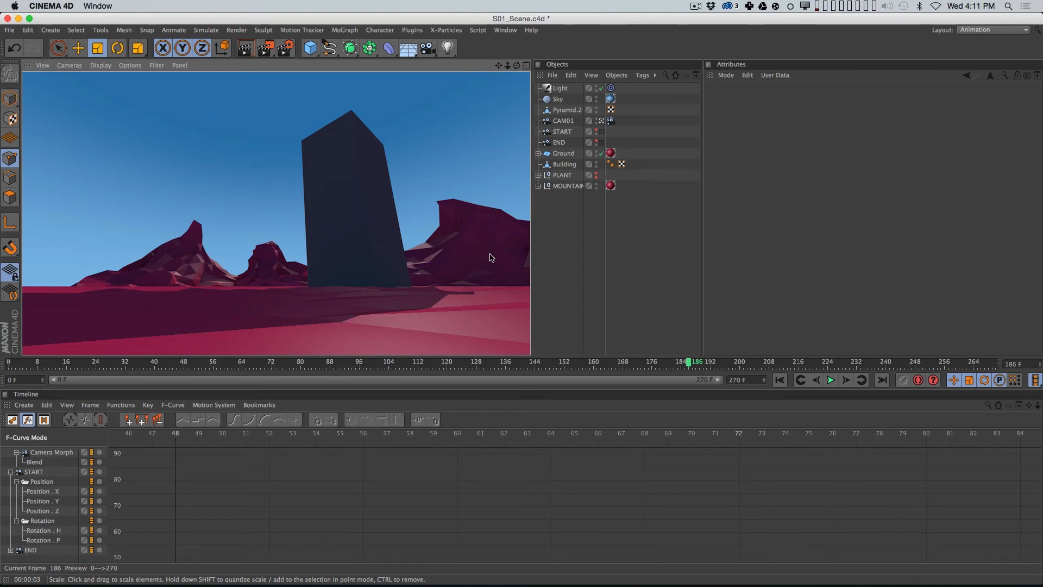
Step: Add a light object and rename it Fill
click(601, 251)
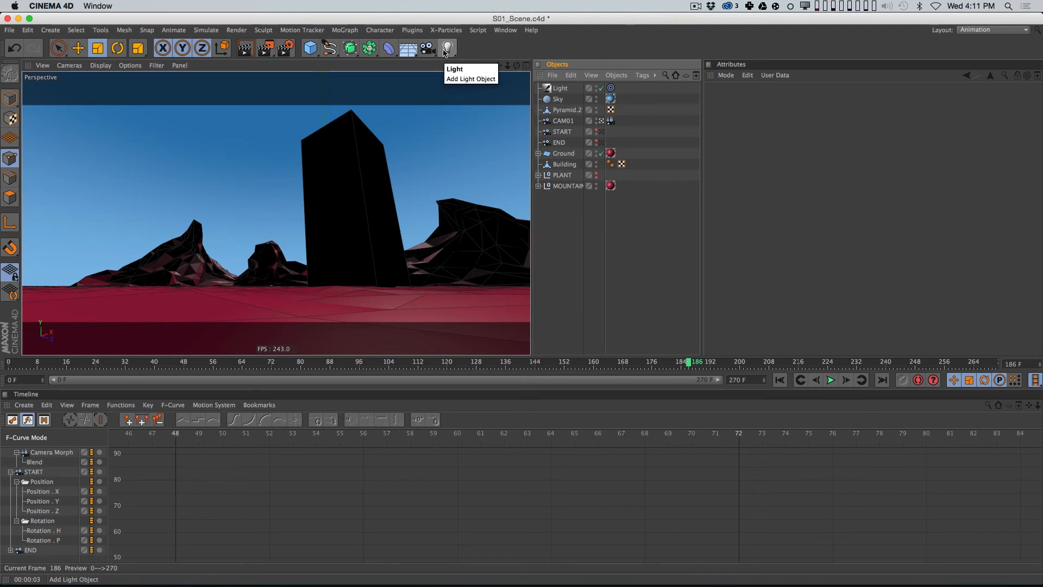
click(449, 53)
double_click(562, 88)
text(Fill)
key(Return)
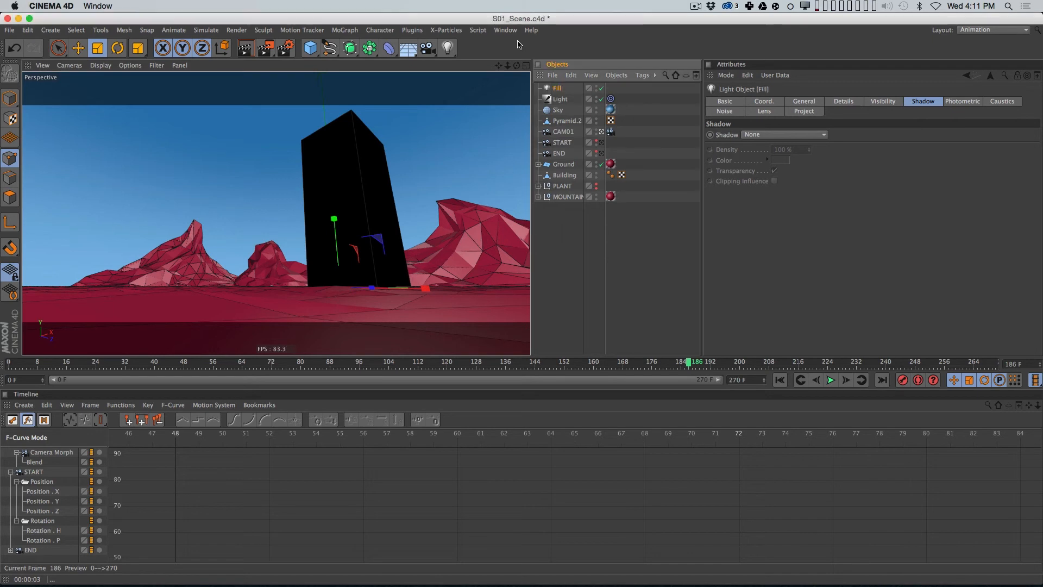
Step: Move the Fill light in front of and above the Building using the Top and Front views, and return to the full perspective view
middle_click(506, 99)
mouse_move(477, 163)
alt+right_down()
mouse_move(452, 174)
mouse_move(473, 171)
alt+right_up()
alt+middle_drag(497, 203, 455, 163)
key(e)
drag(457, 173, 473, 201)
drag(474, 273, 473, 259)
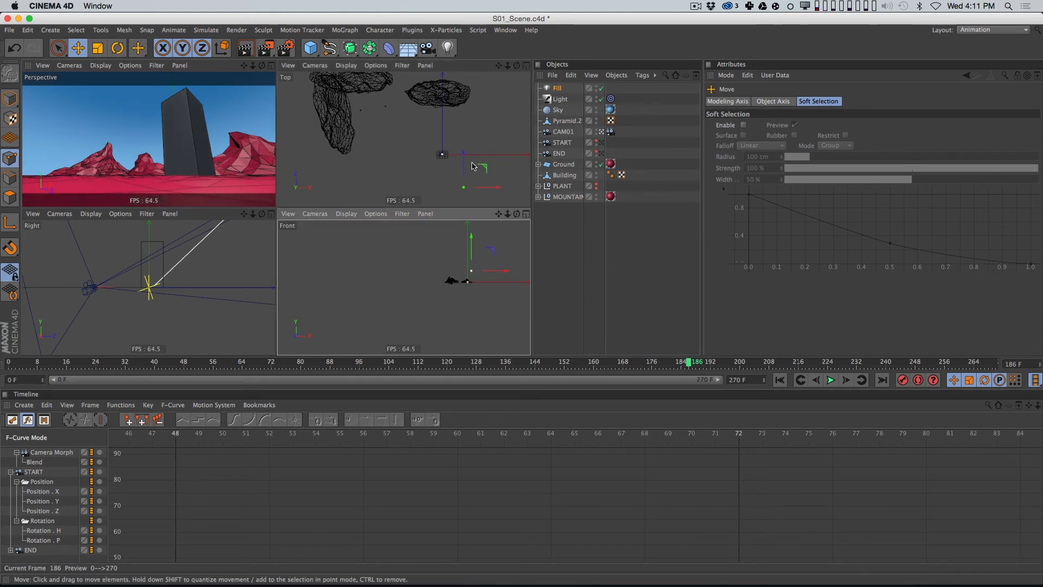
click(271, 67)
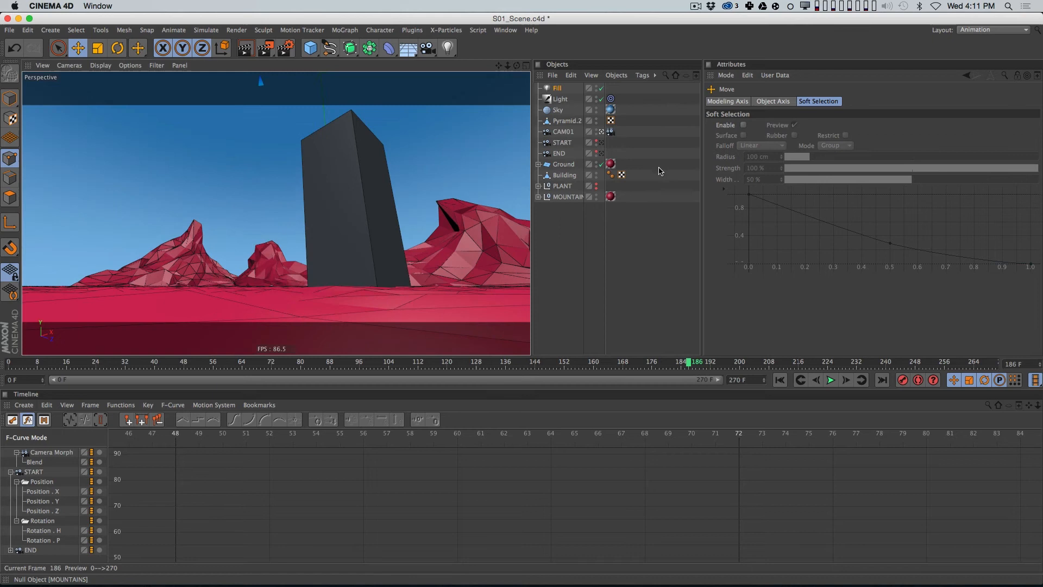
Step: Set the Fill light's intensity to 20% and render the view
click(558, 88)
click(801, 101)
double_click(774, 169)
text(20)
key(Return)
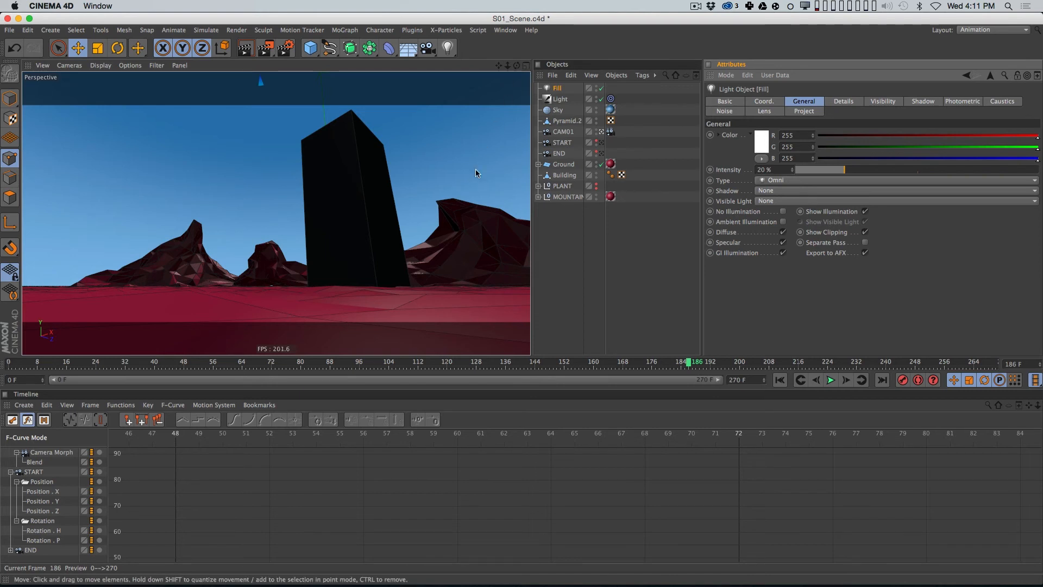
key(super+r)
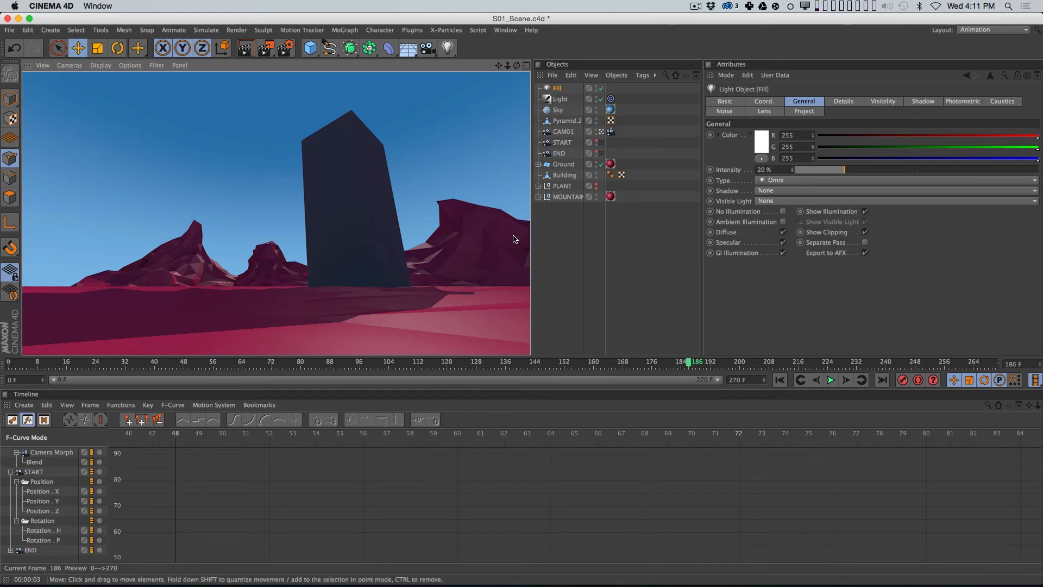
Step: Lock the render output's aspect ratio and set its width to 960 pixels
click(286, 50)
click(601, 102)
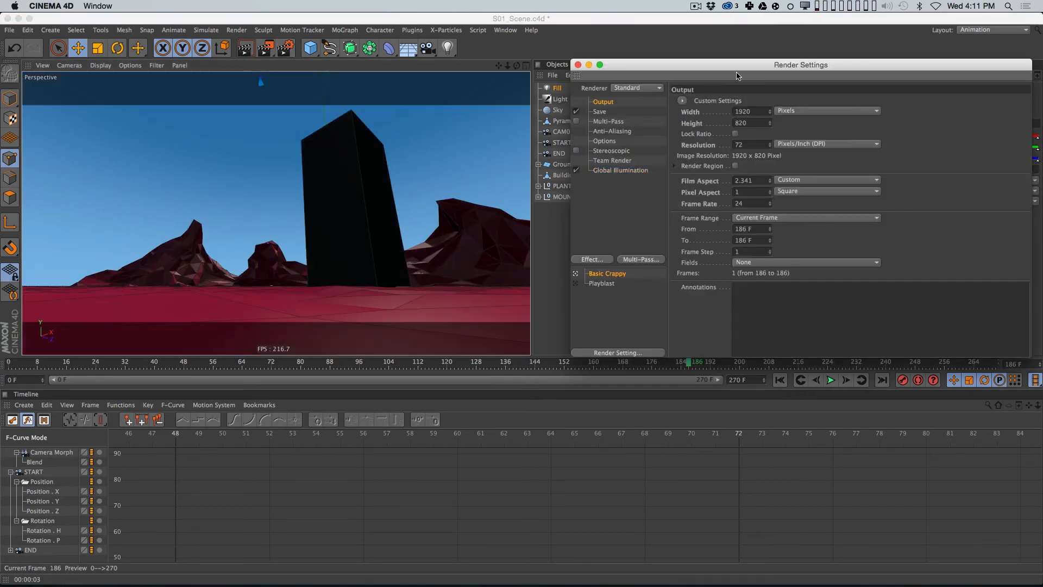
drag(782, 66, 630, 67)
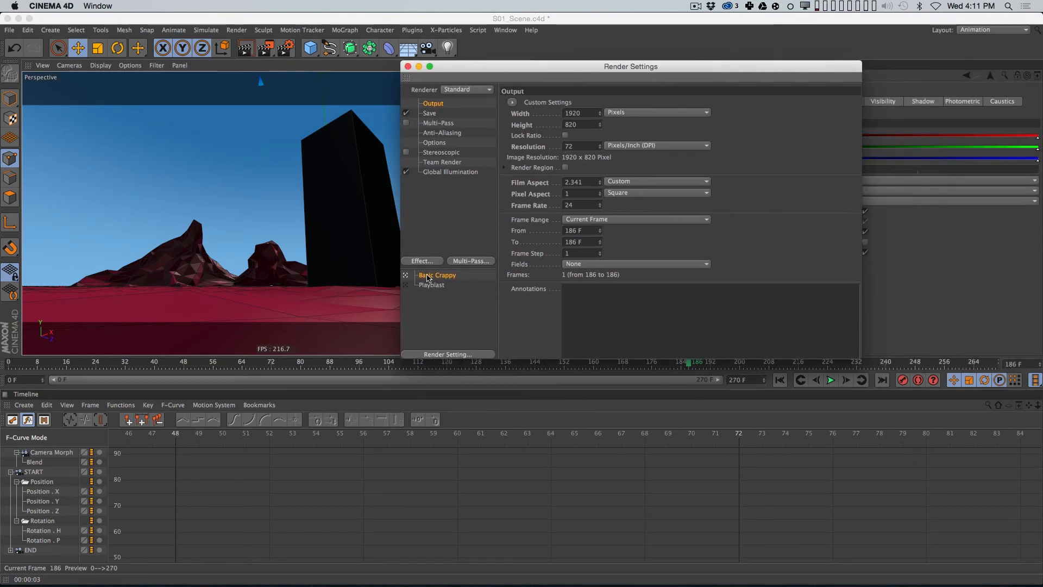
click(565, 135)
text(960)
key(Return)
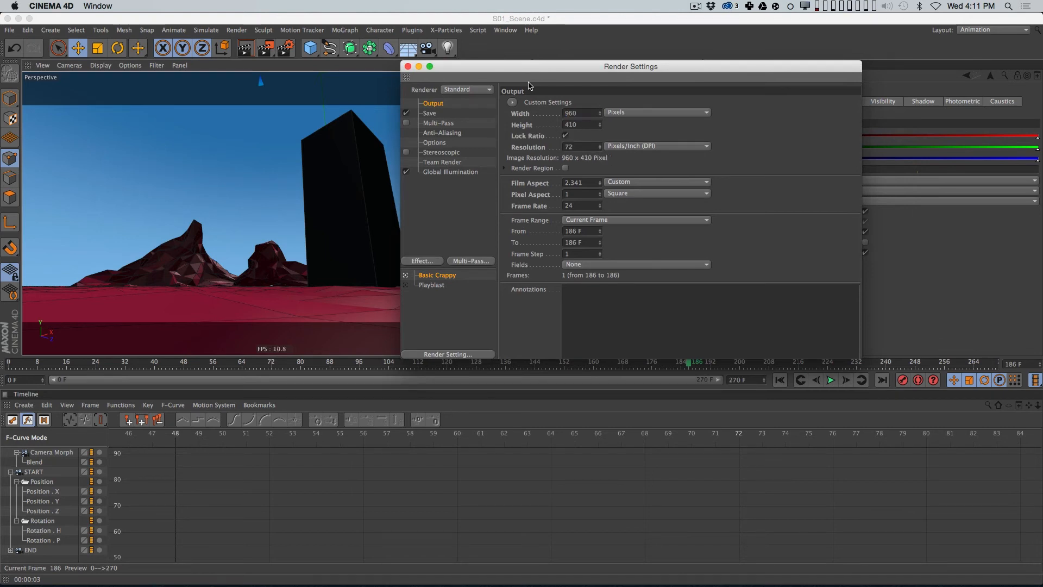
click(407, 67)
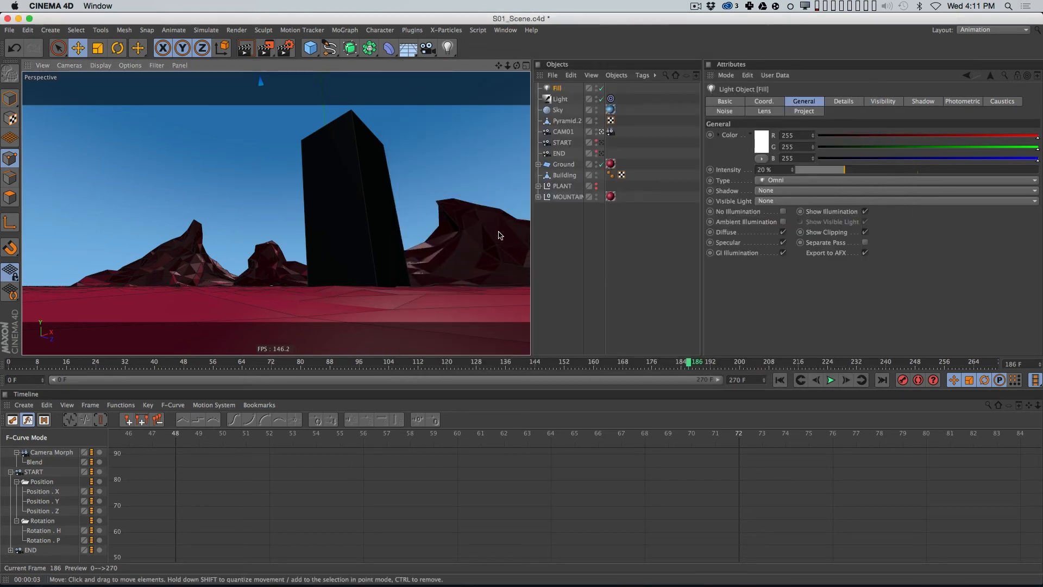
Step: Render the current frame to the Picture Viewer and move the viewer window clear of the object list
key(shift+r)
drag(517, 109, 642, 106)
alt+right_drag(419, 299, 630, 211)
drag(815, 495, 910, 547)
drag(682, 107, 660, 284)
Step: Disable the Fill light and render the frame again to the Picture Viewer
click(600, 110)
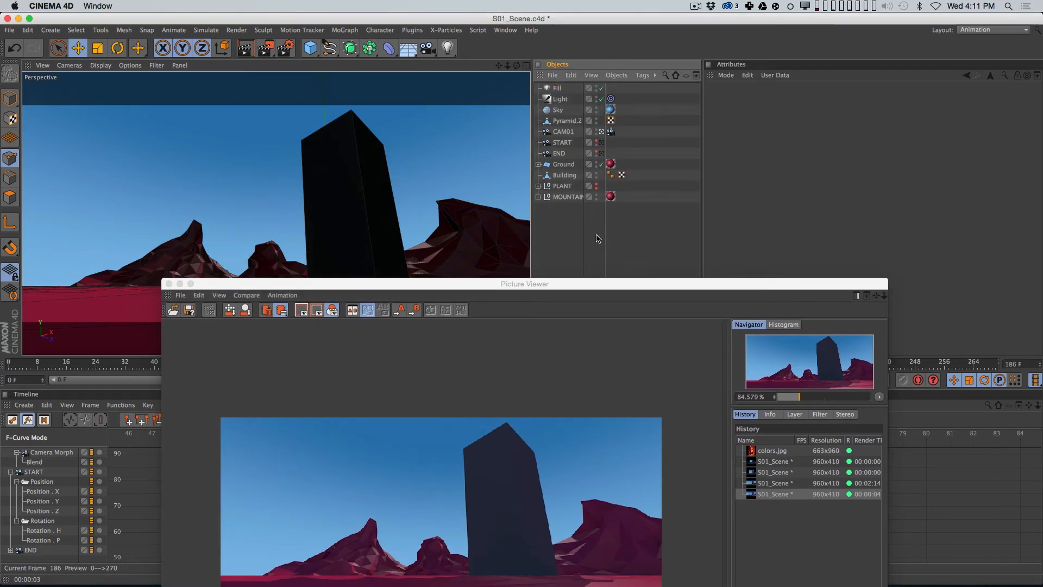
key(shift+r)
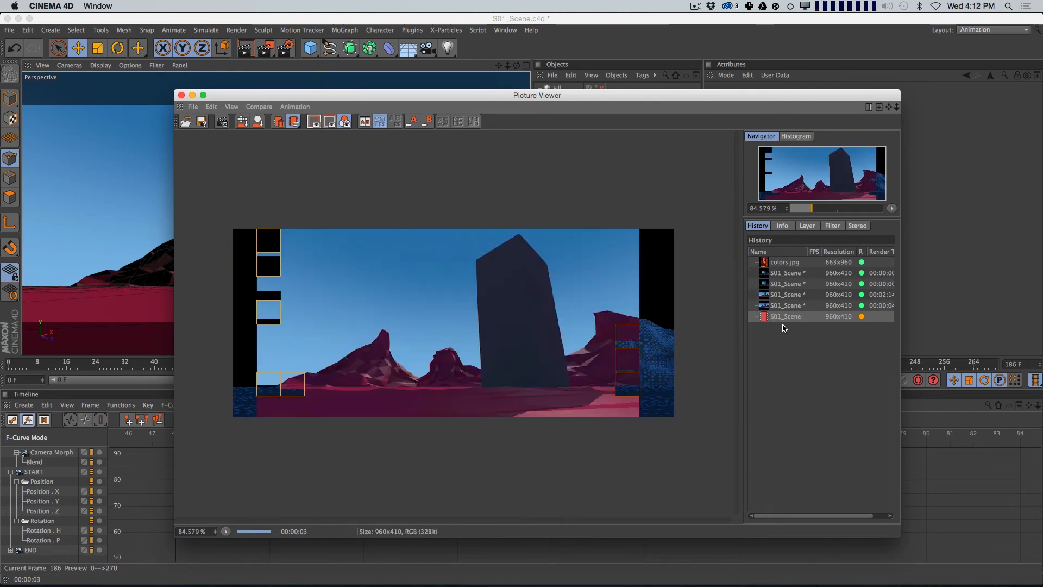
Step: Compare the last two S01_Scene renders in the Picture Viewer history to judge the Fill light's effect
click(795, 306)
click(793, 315)
click(794, 308)
click(794, 317)
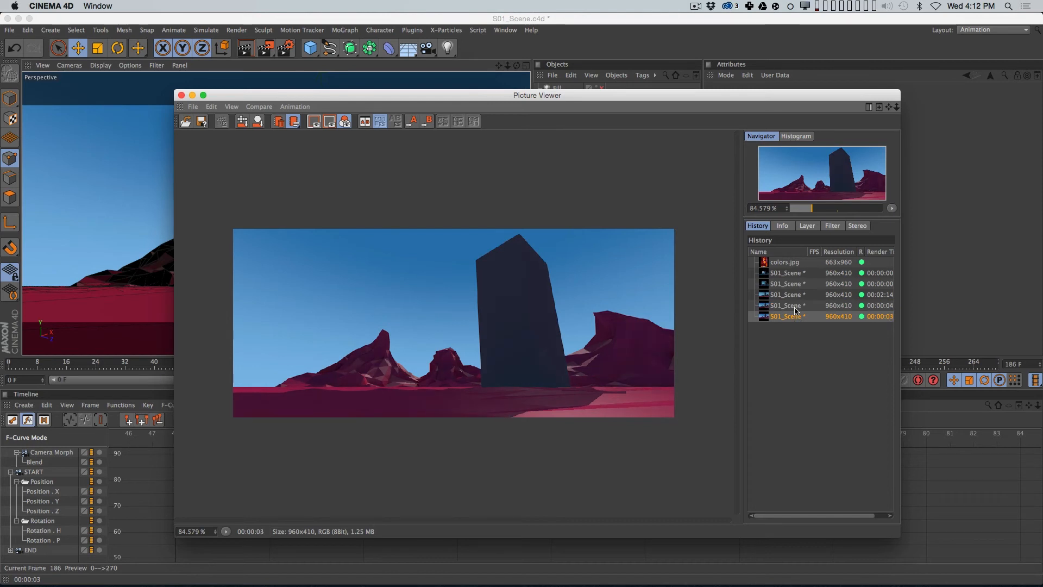
click(795, 306)
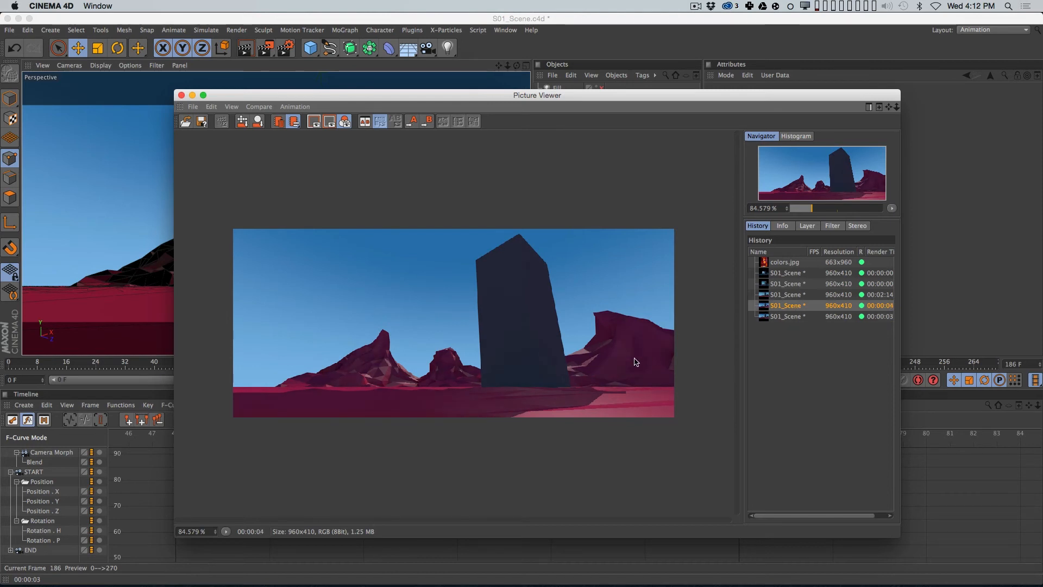
click(797, 316)
click(797, 307)
click(796, 316)
click(797, 306)
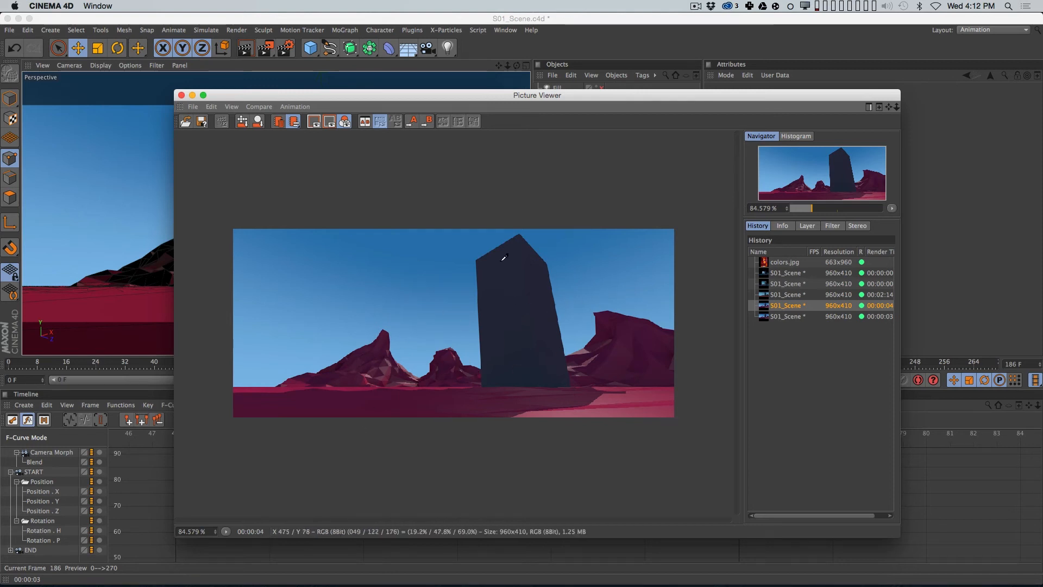
Step: Close the Picture Viewer and switch the interface to the Startup layout
key(super+w)
click(978, 30)
click(970, 120)
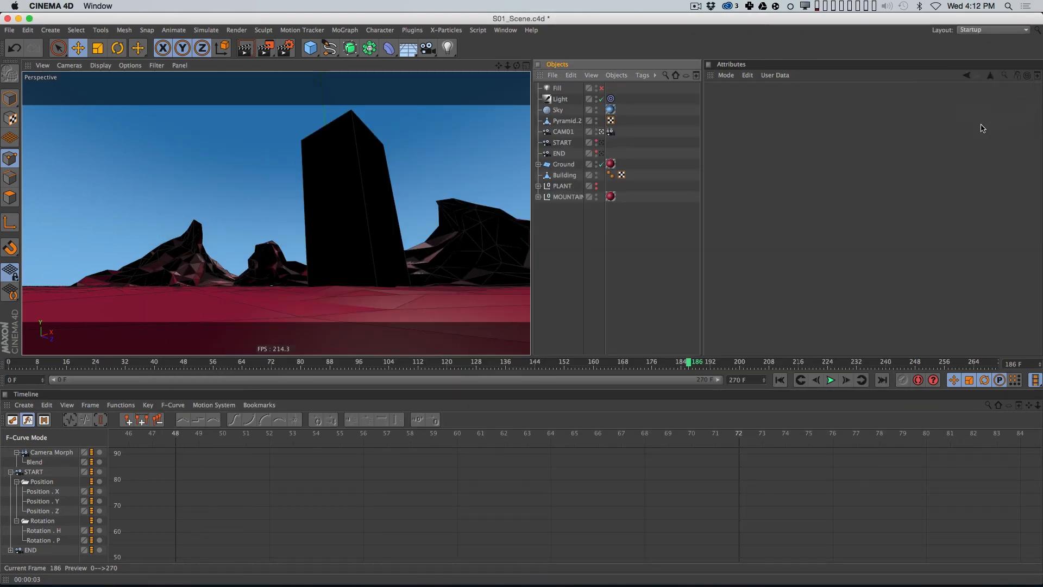
Step: Enable the Bump channel on the Ground material and load a Noise shader as its texture
click(33, 538)
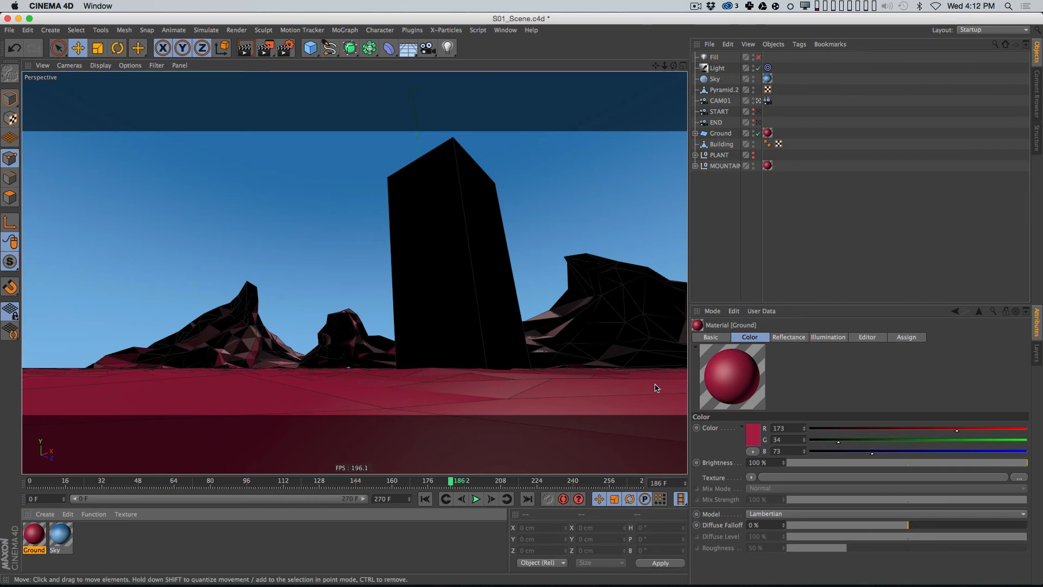
click(711, 337)
click(810, 482)
click(830, 341)
click(739, 454)
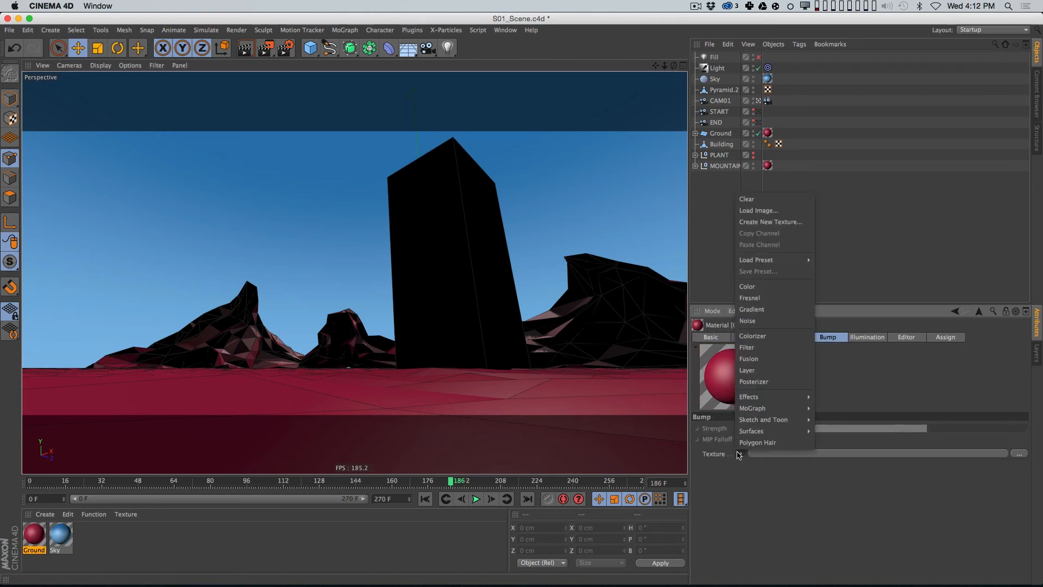
click(748, 321)
Step: Open the bump's Noise shader and change its noise type to Poxo
click(799, 469)
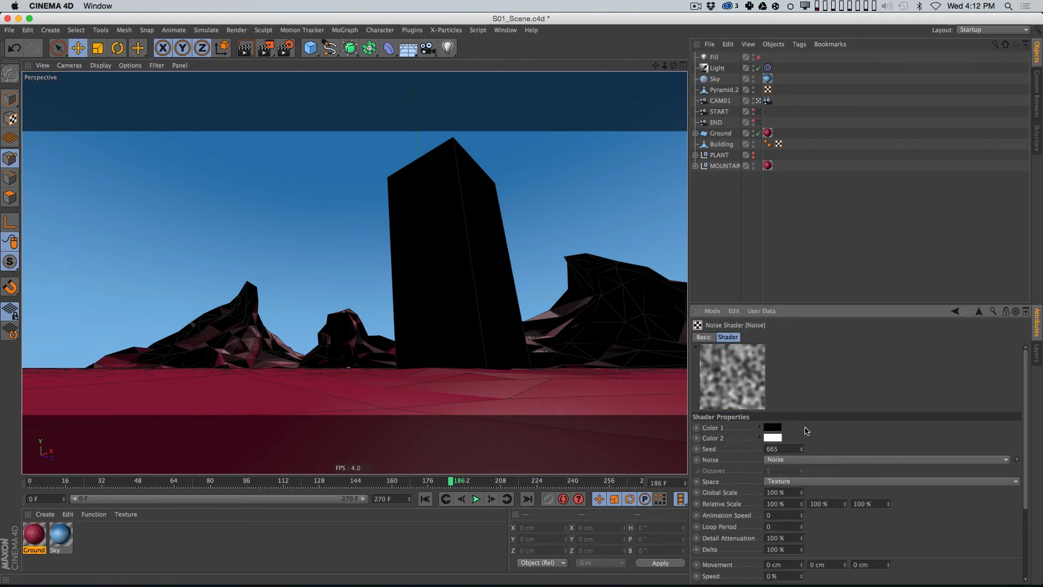
click(1006, 460)
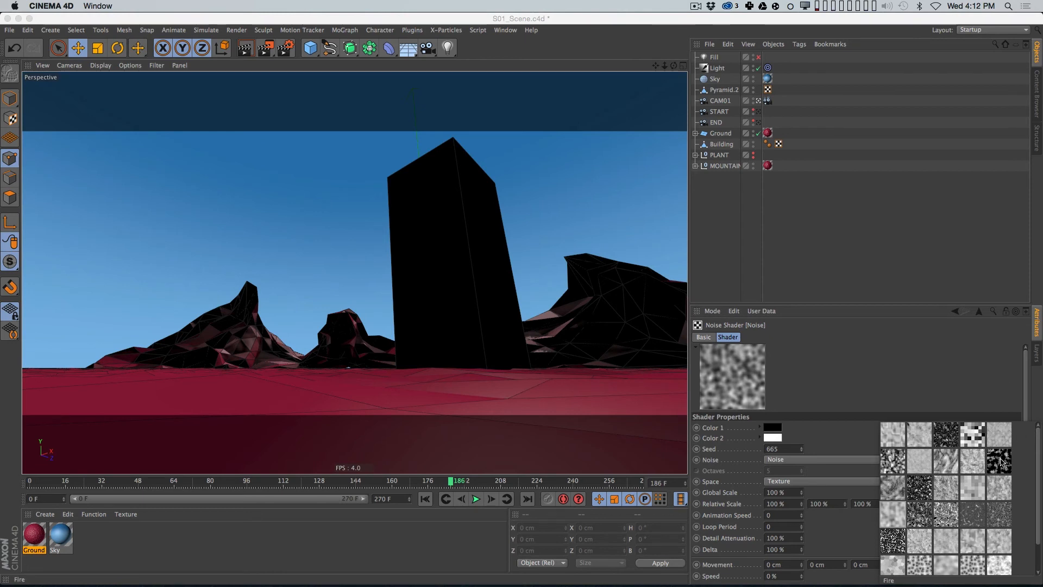
click(997, 516)
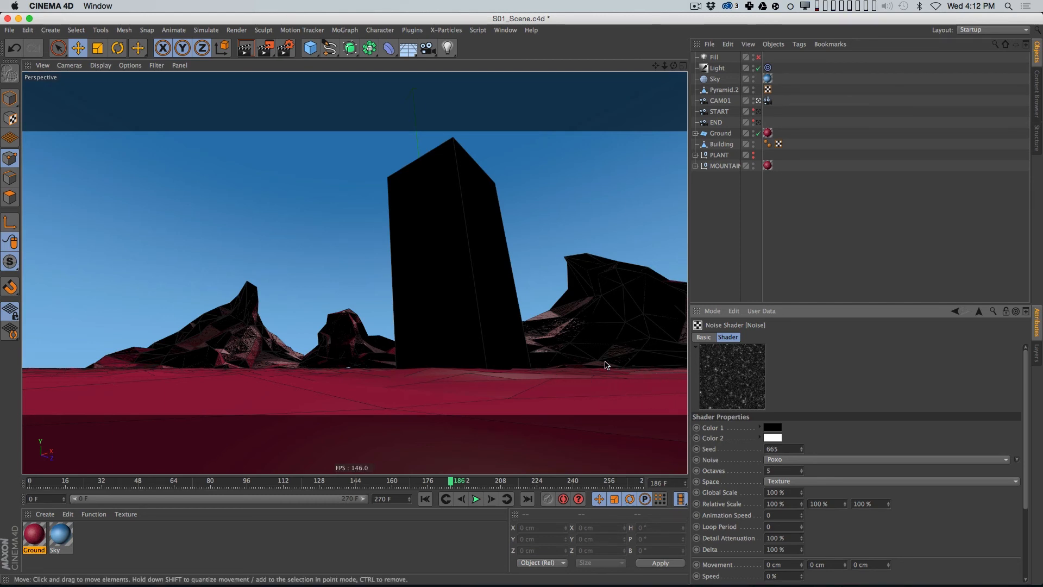
Step: Test-render the bumpy ground in the view and in the Picture Viewer, and close the viewer
key(super+r)
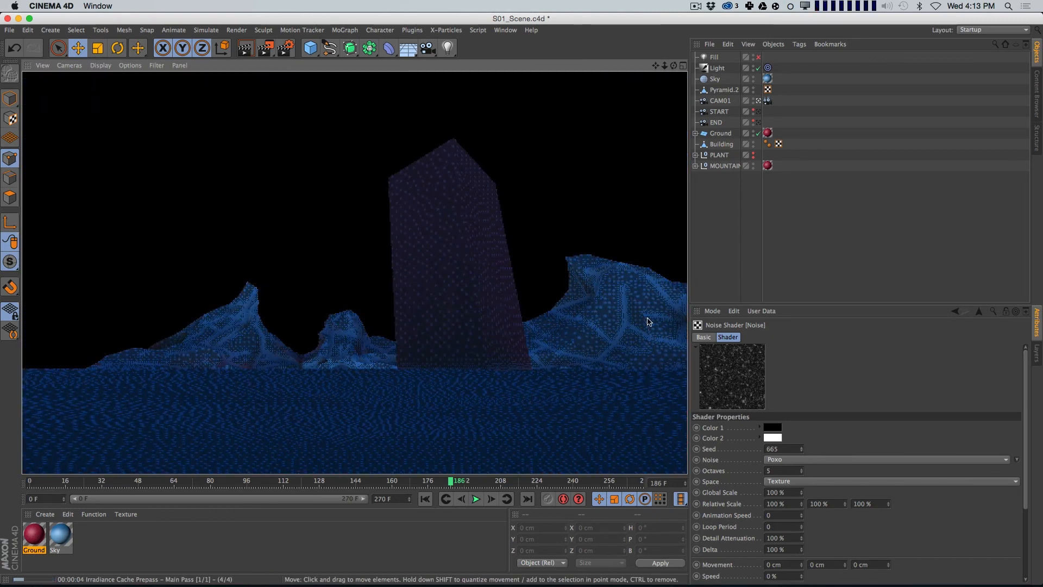
click(682, 65)
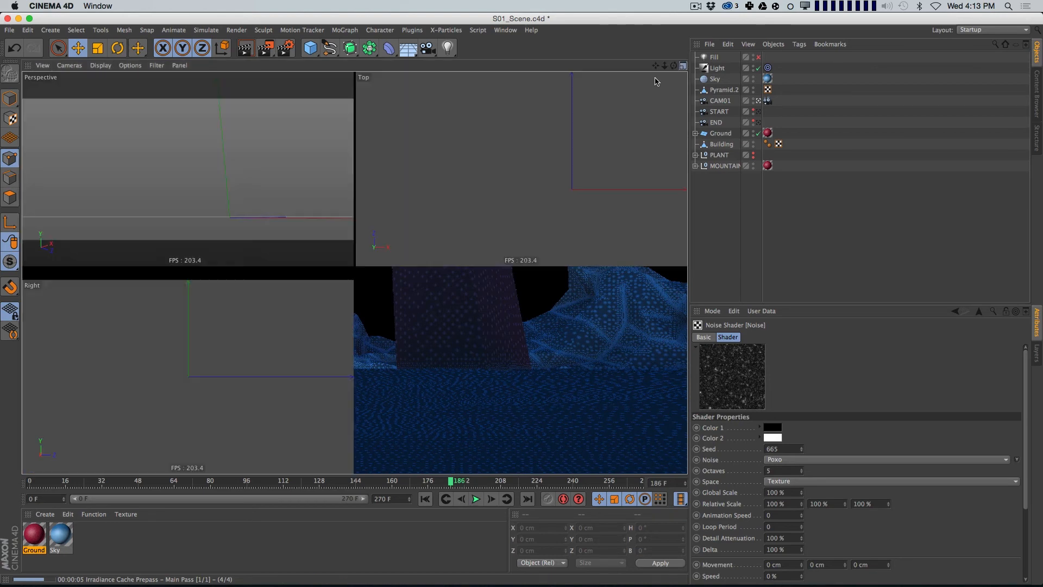
key(shift+r)
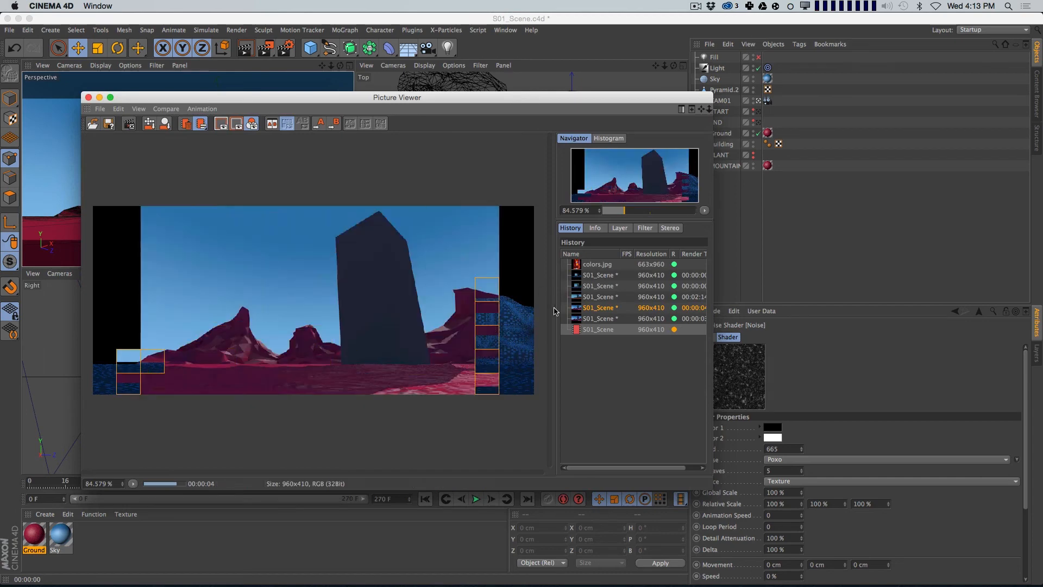
click(88, 98)
Step: Enable Auto Load for the Global Illumination irradiance cache files and render the frame to the Picture Viewer
key(super+b)
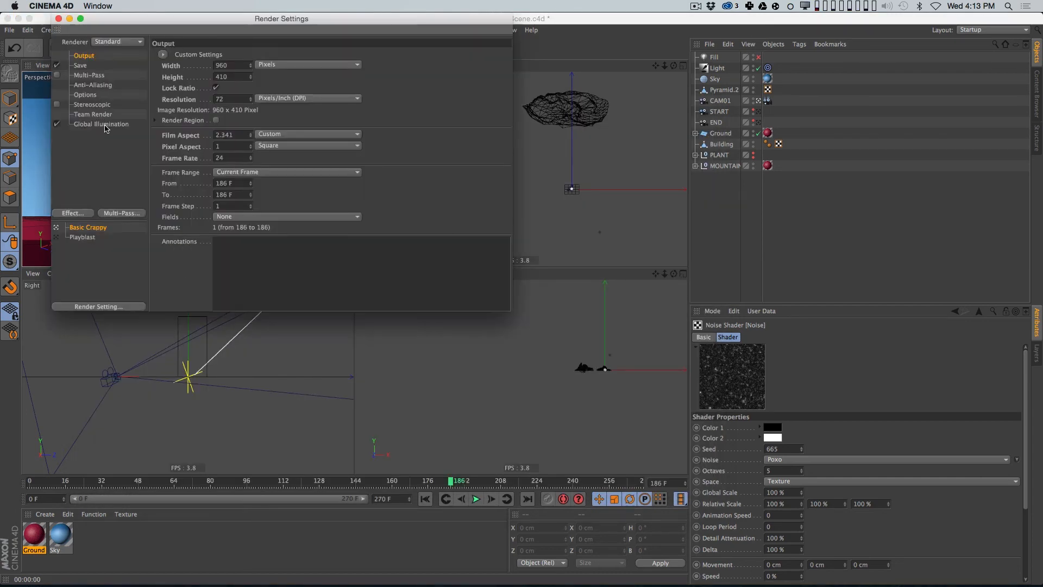
click(104, 126)
click(285, 56)
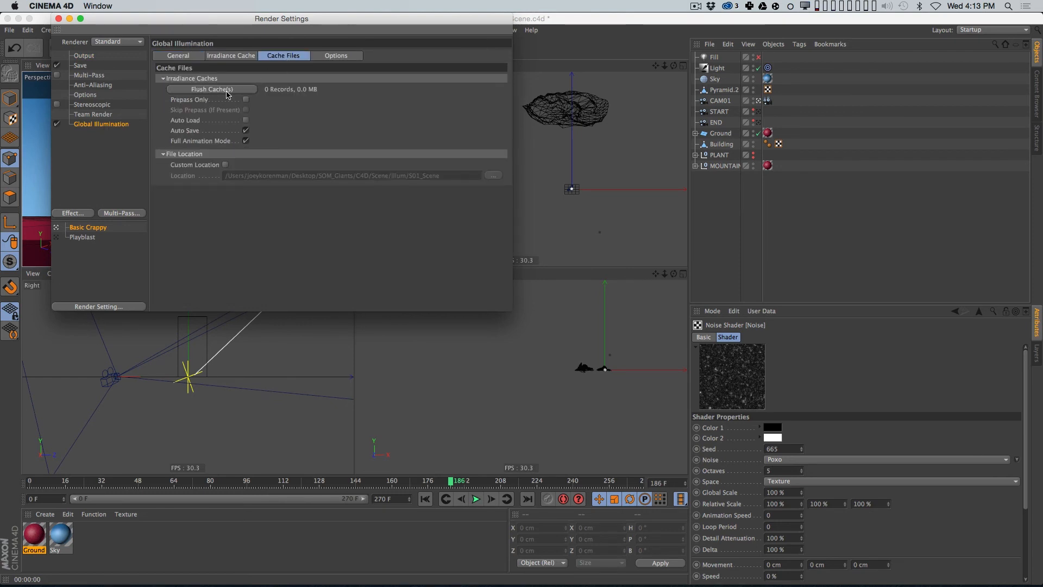
click(246, 120)
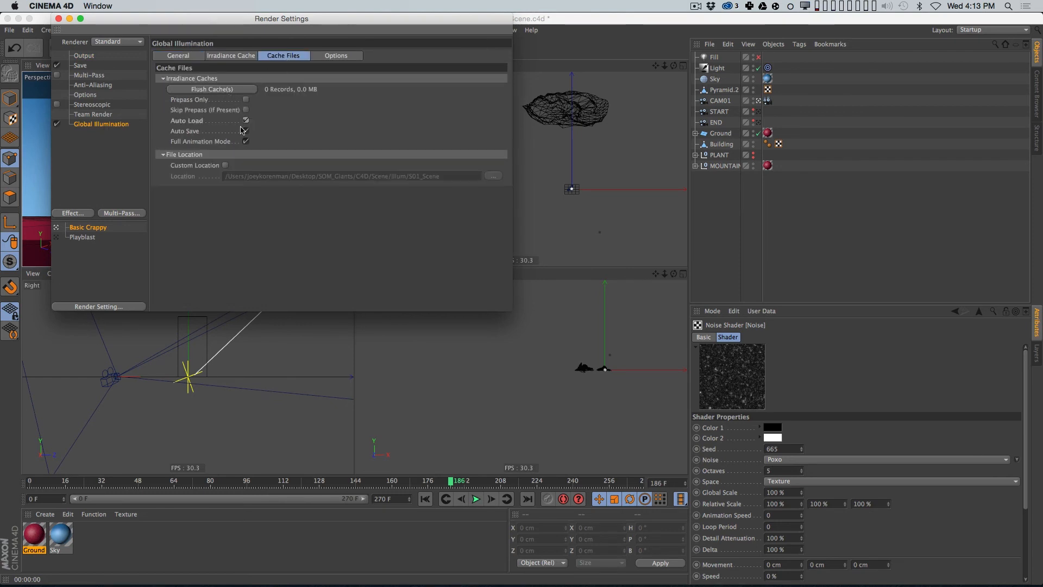
click(59, 19)
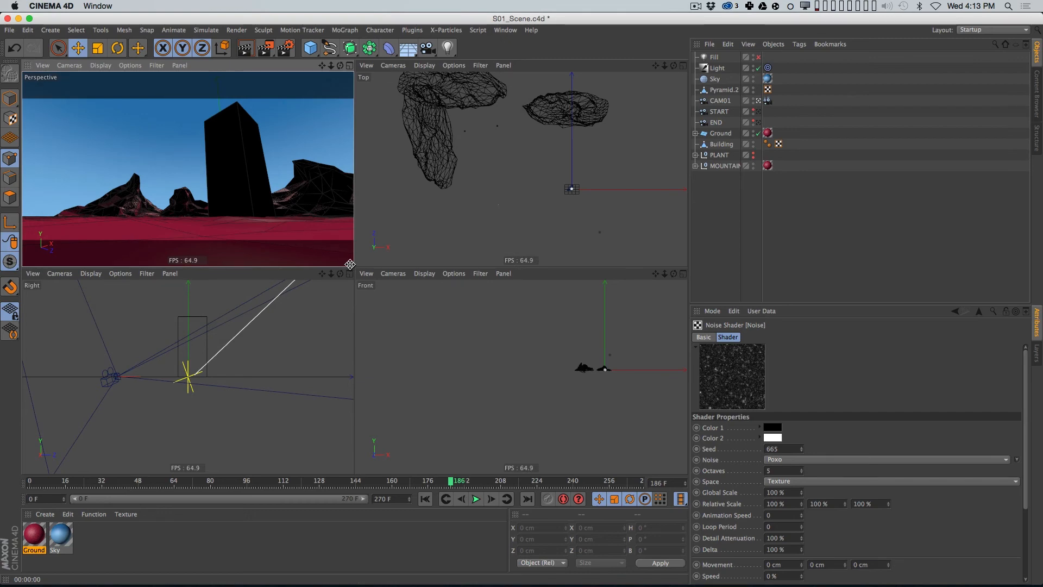
key(shift+r)
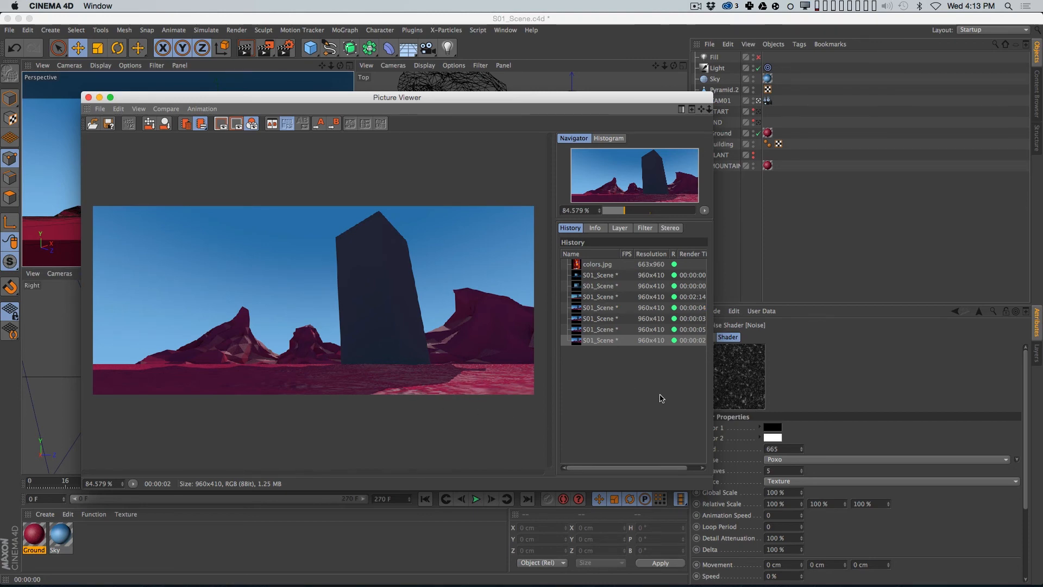
Step: Set the bump noise's Space to World and Global Scale to 25%, and render the frame to the Picture Viewer
click(811, 455)
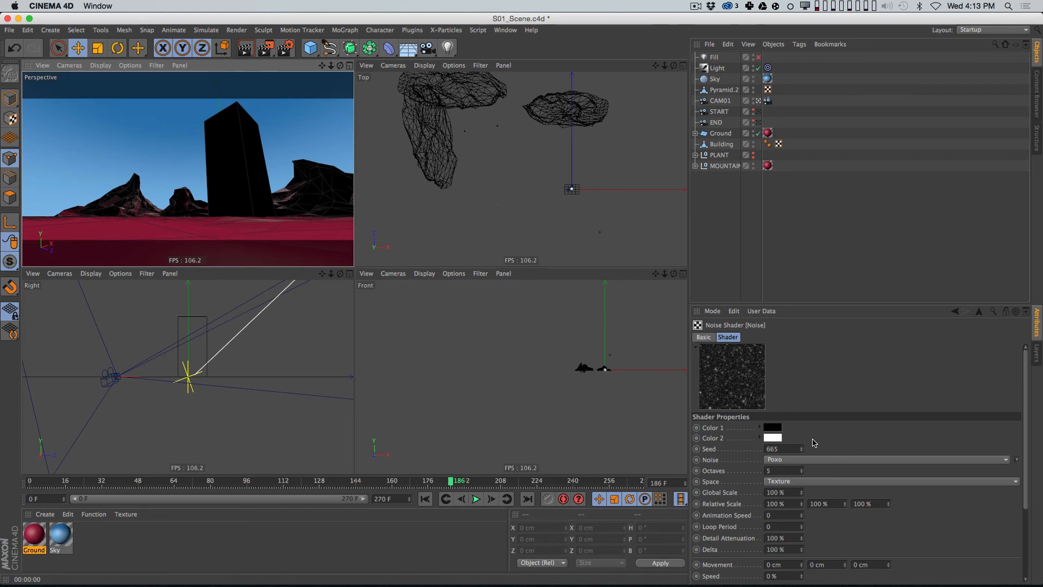
click(780, 482)
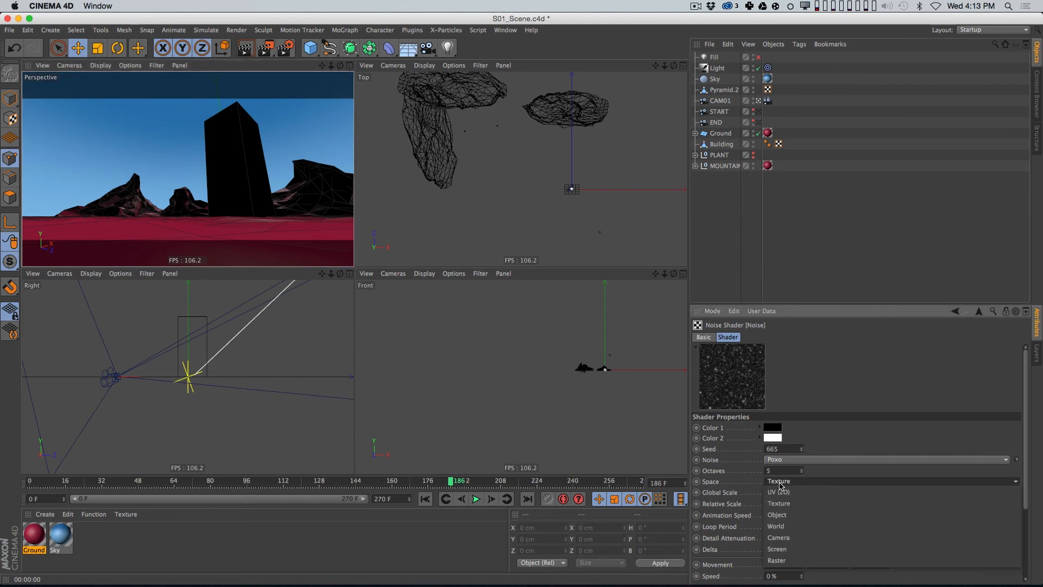
click(777, 526)
click(797, 492)
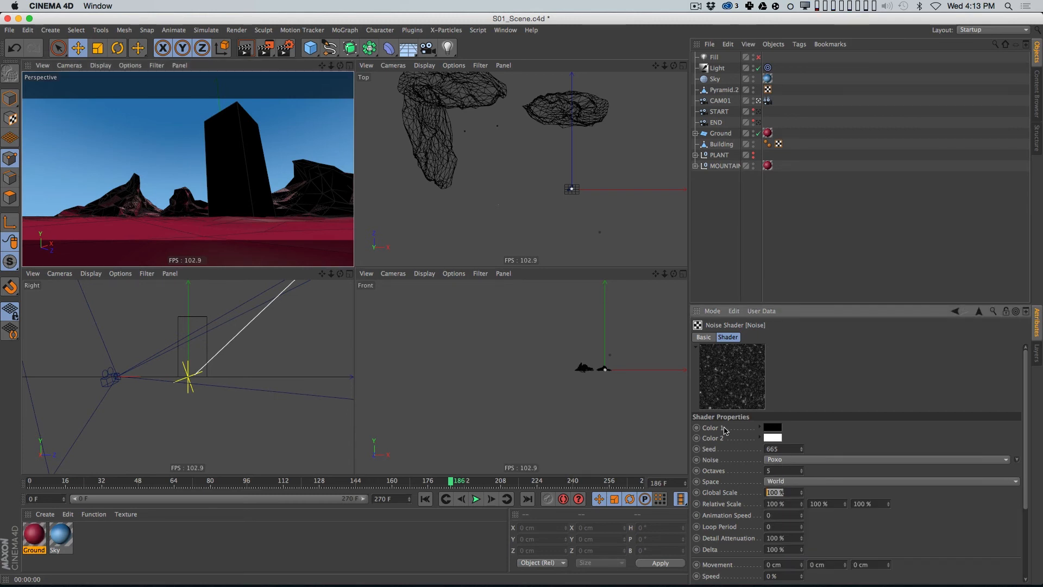
text(25)
key(Return)
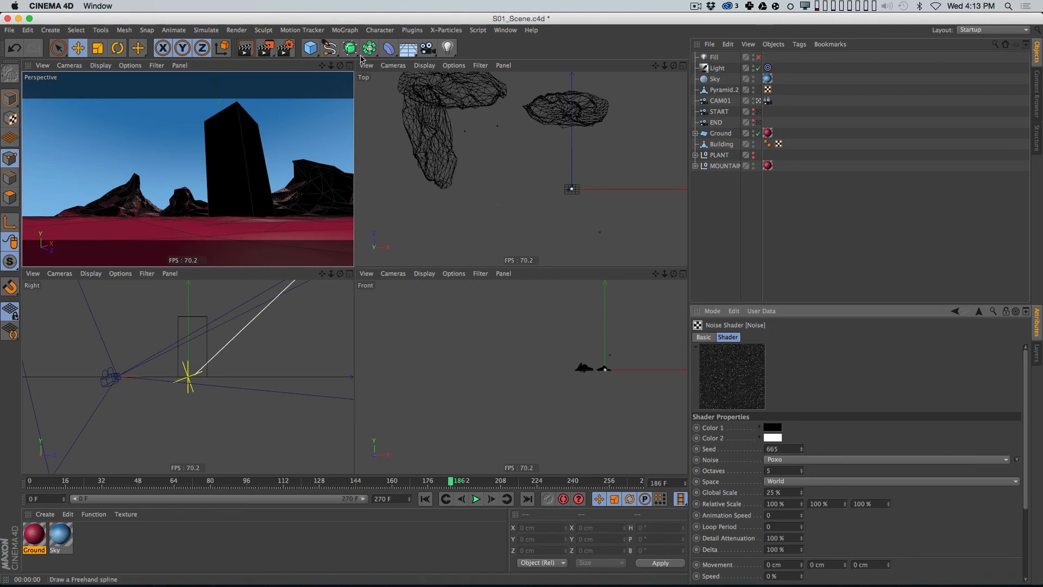
key(shift+r)
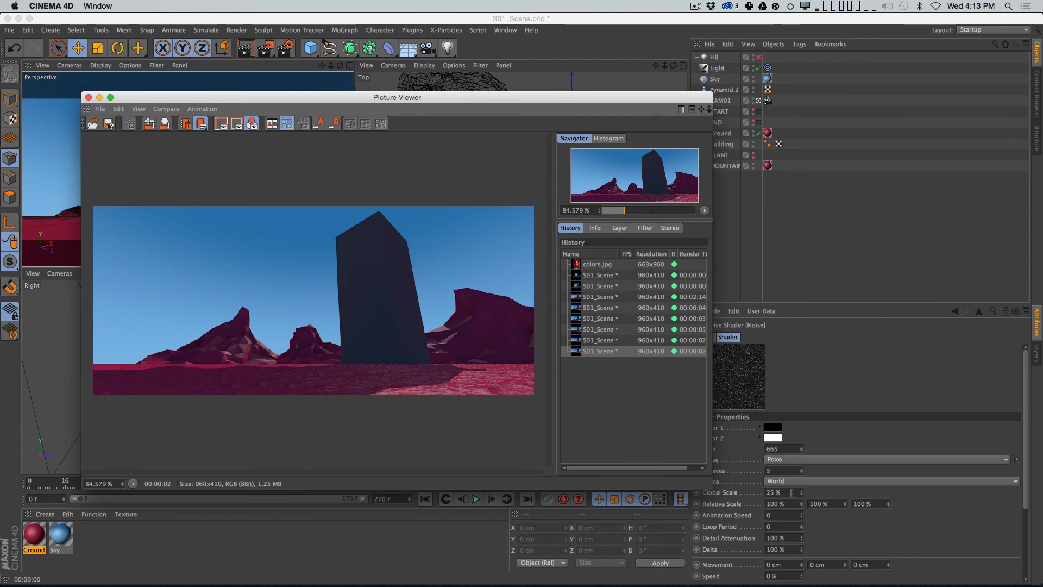
Step: Reduce the bump noise's Global Scale to 5% and render the frame again to check the ground texture
click(791, 493)
key(Return)
key(shift+r)
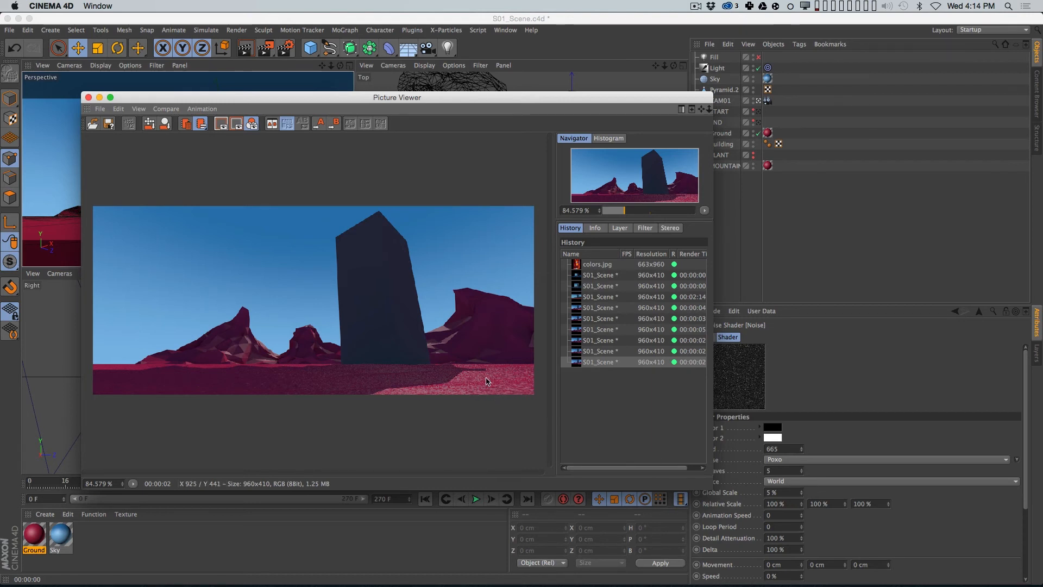
click(805, 426)
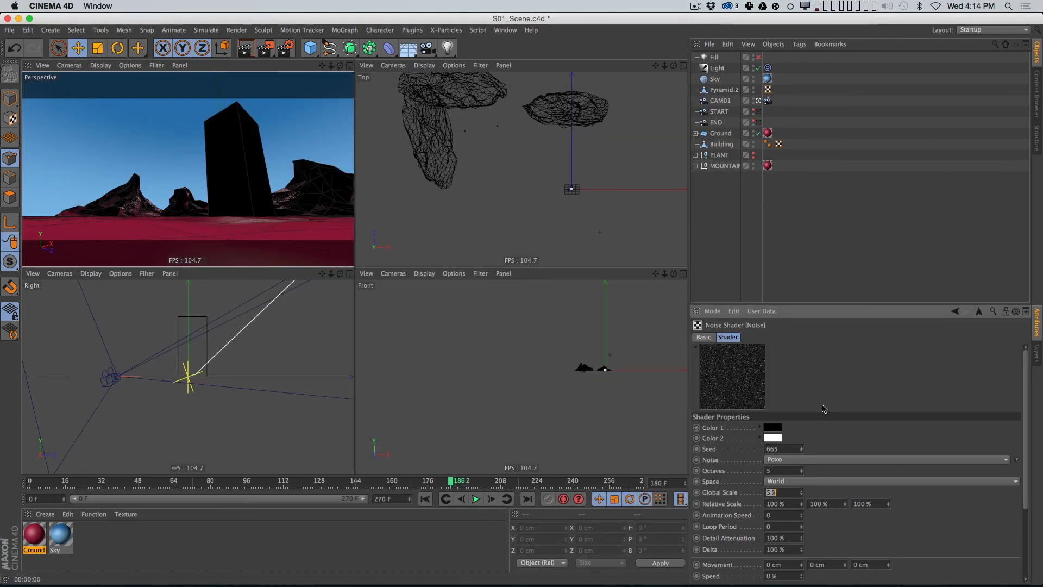
Step: Return to the Ground material's Bump channel and copy its Noise shader
click(953, 313)
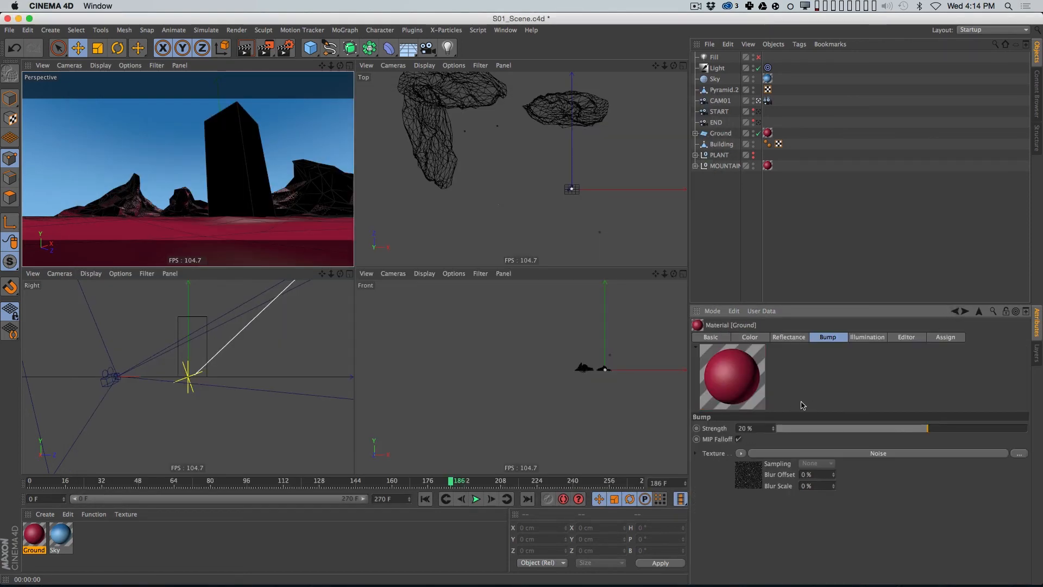
click(740, 453)
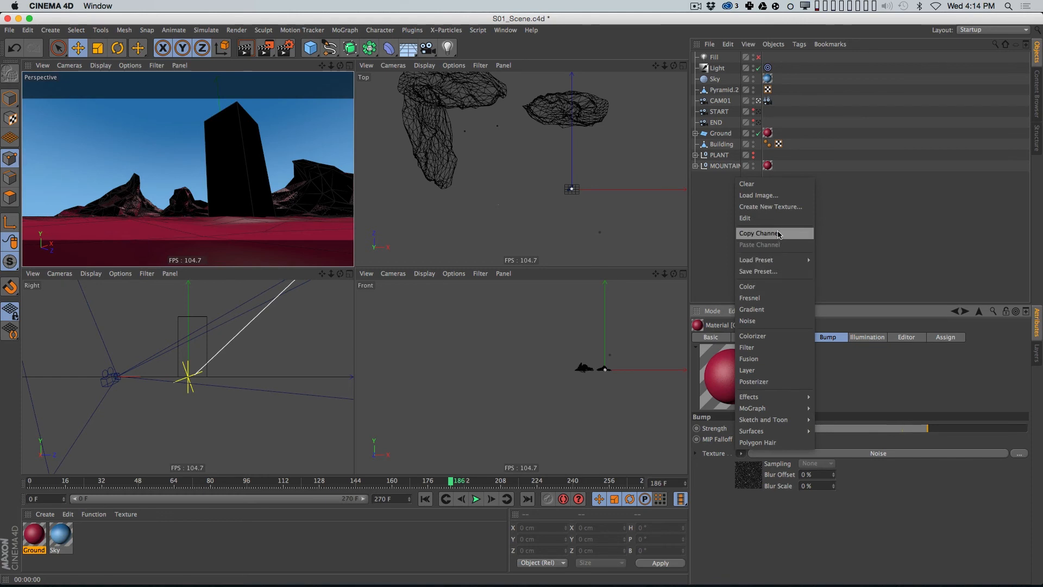
click(759, 234)
Step: Enable the Diffusion channel on the Ground material and paste the copied Noise shader into its texture
click(711, 337)
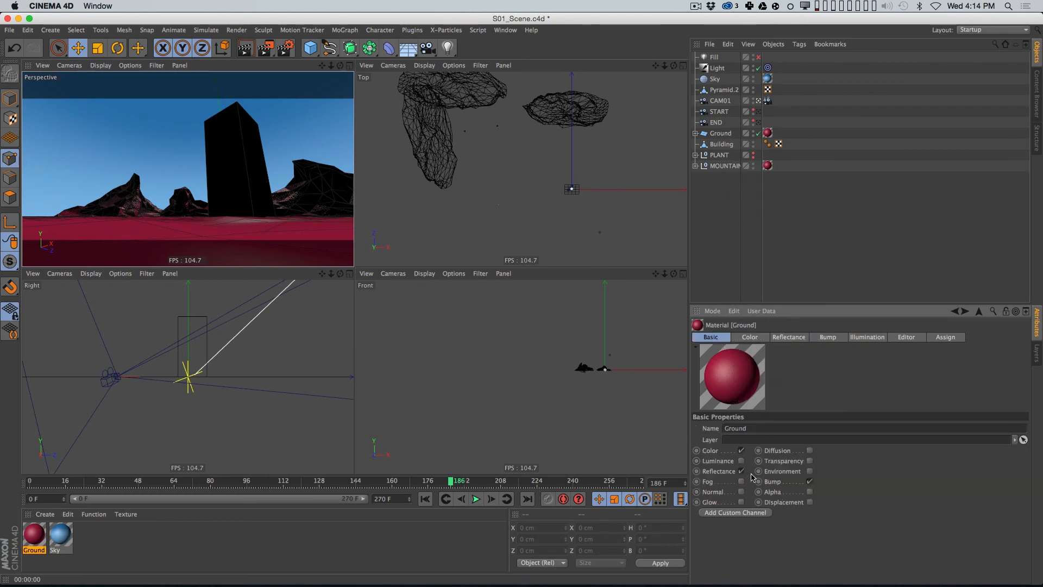
click(810, 450)
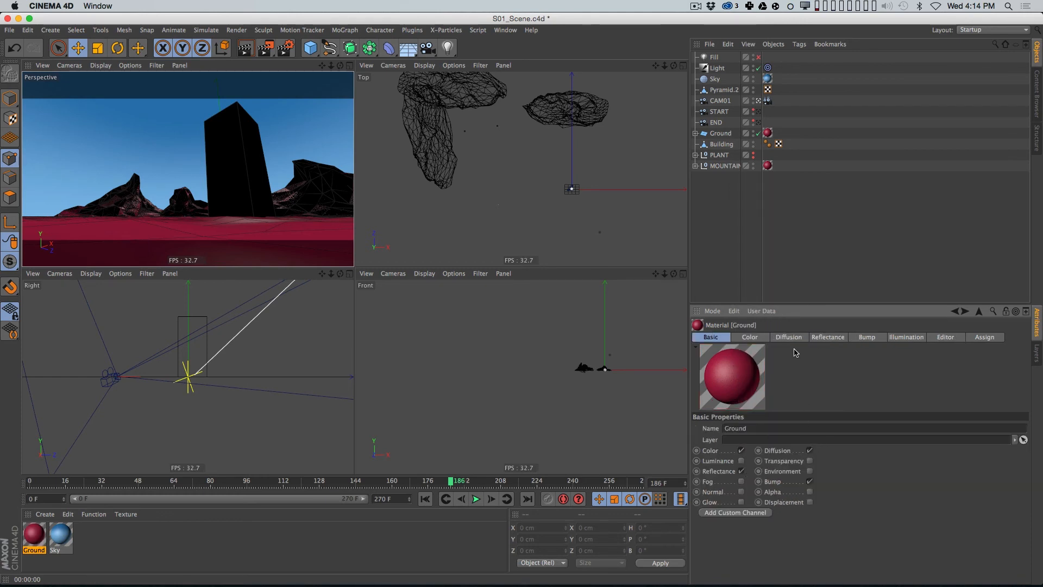
click(790, 338)
click(761, 474)
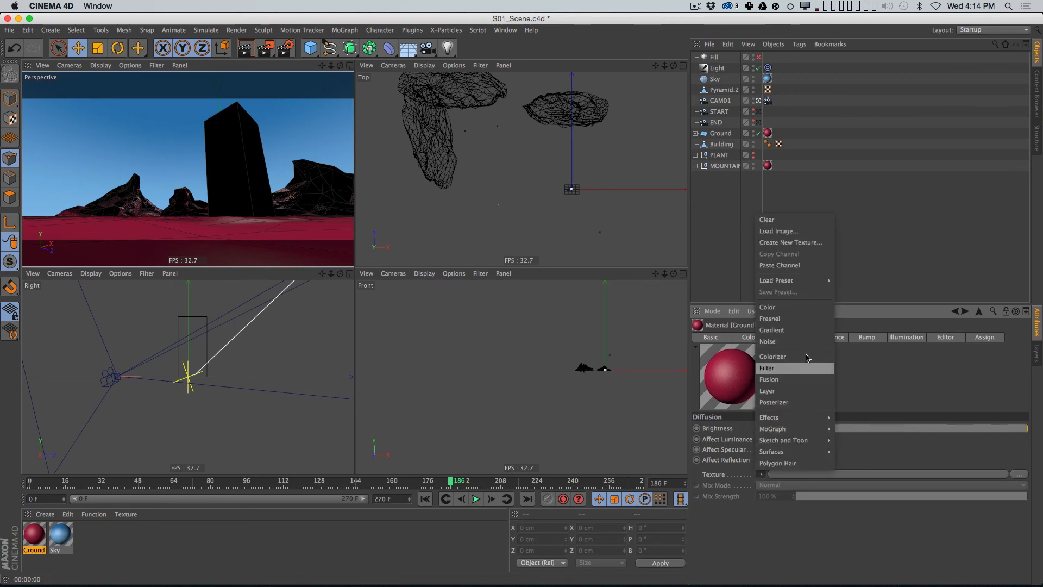
key(Escape)
click(761, 474)
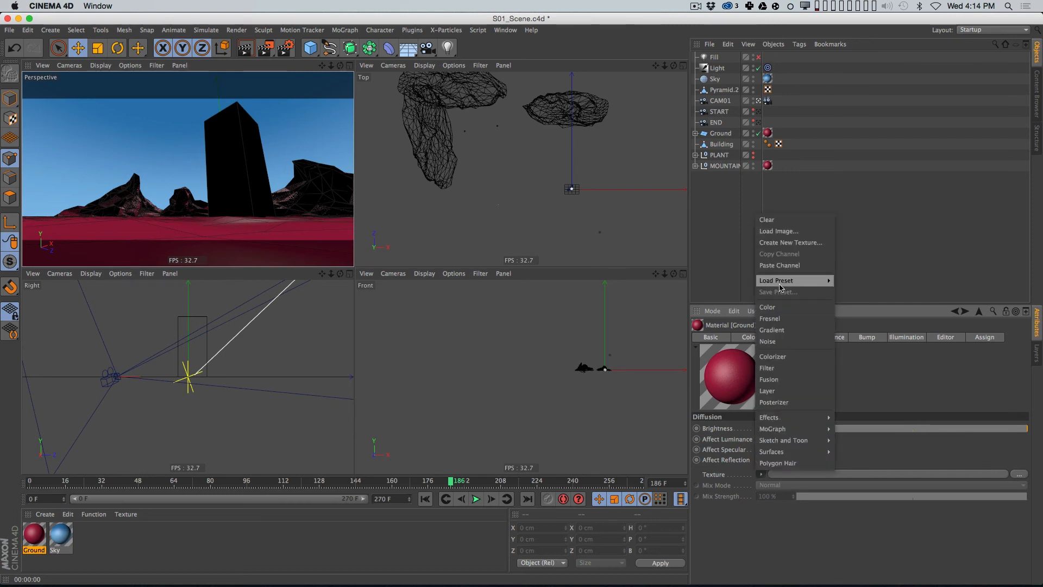
click(781, 313)
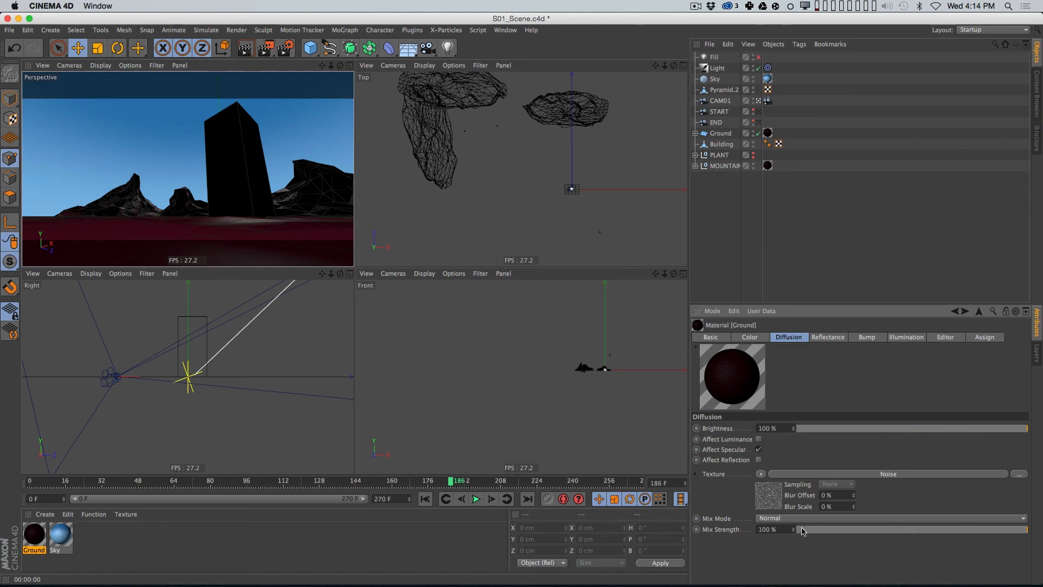
Step: Set the Diffusion texture's Mix Strength to 30% and enable Affect Reflection, test-rendering the perspective view
drag(844, 536, 873, 535)
drag(780, 533, 676, 456)
text(30)
key(Return)
key(super+r)
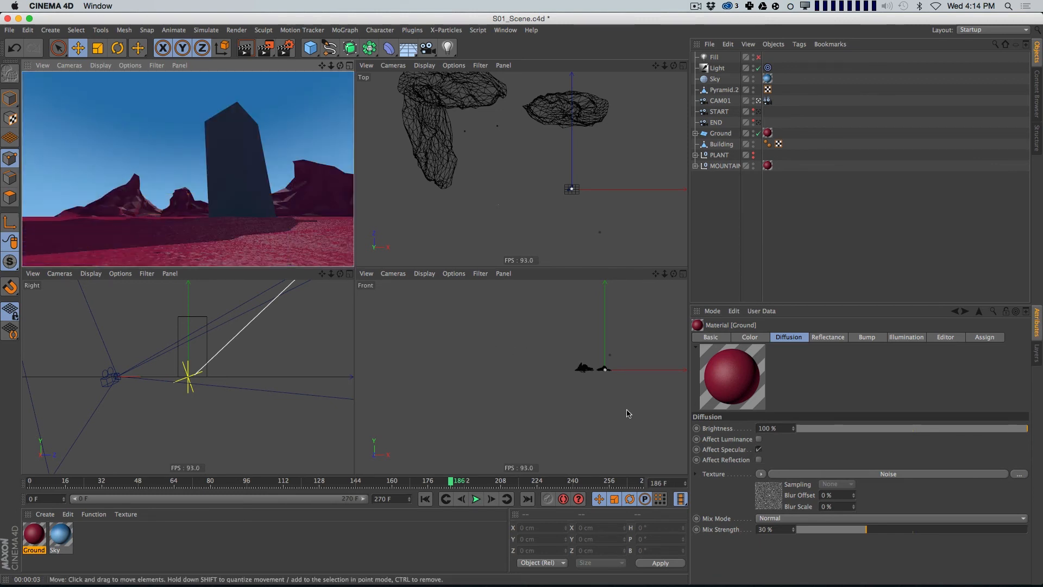
click(758, 459)
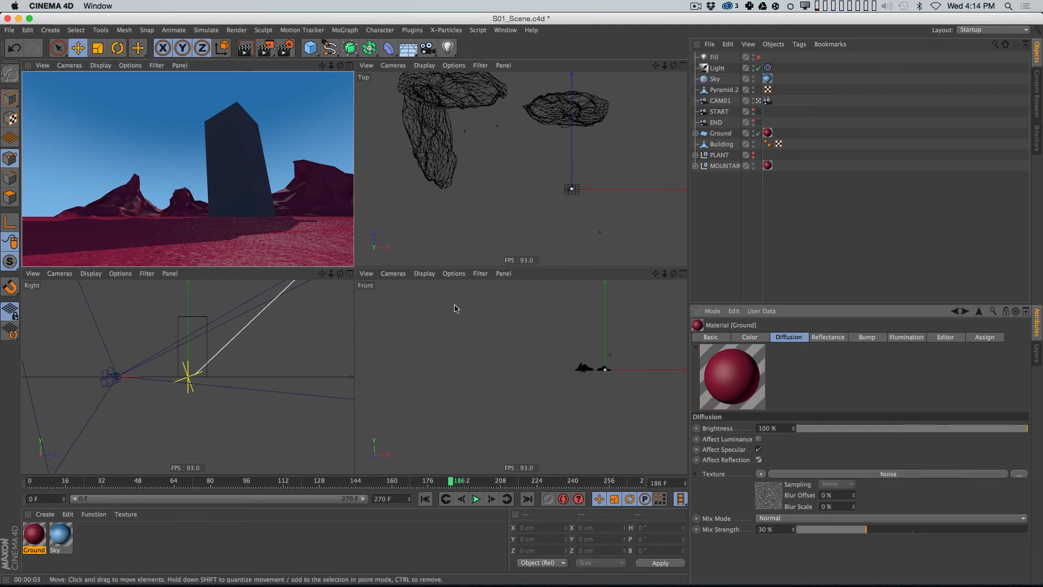
key(ctrl+r)
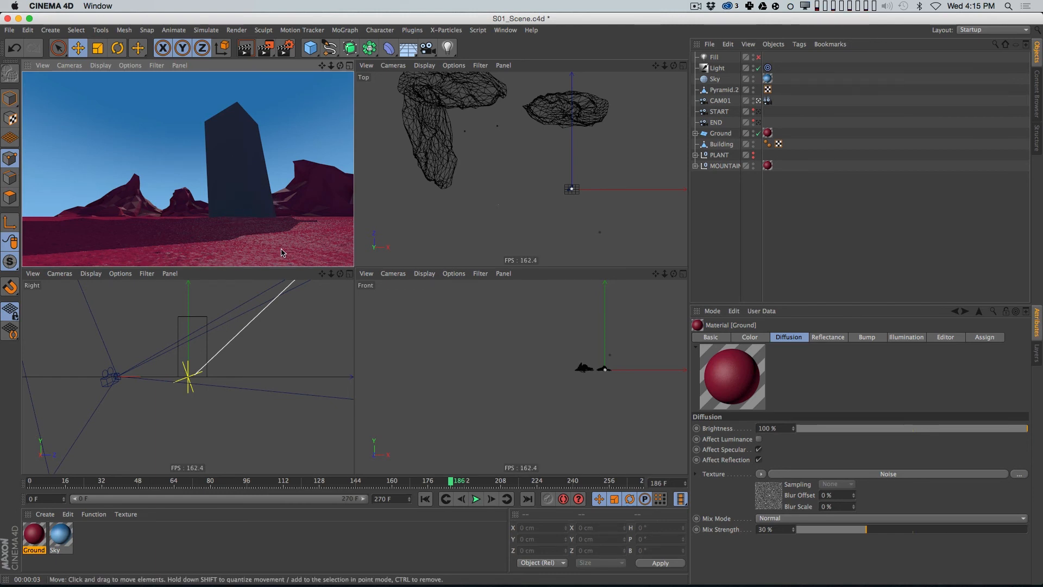
Step: Enlarge the attribute area and add a Beckmann layer to the Ground material's Reflectance channel
click(830, 338)
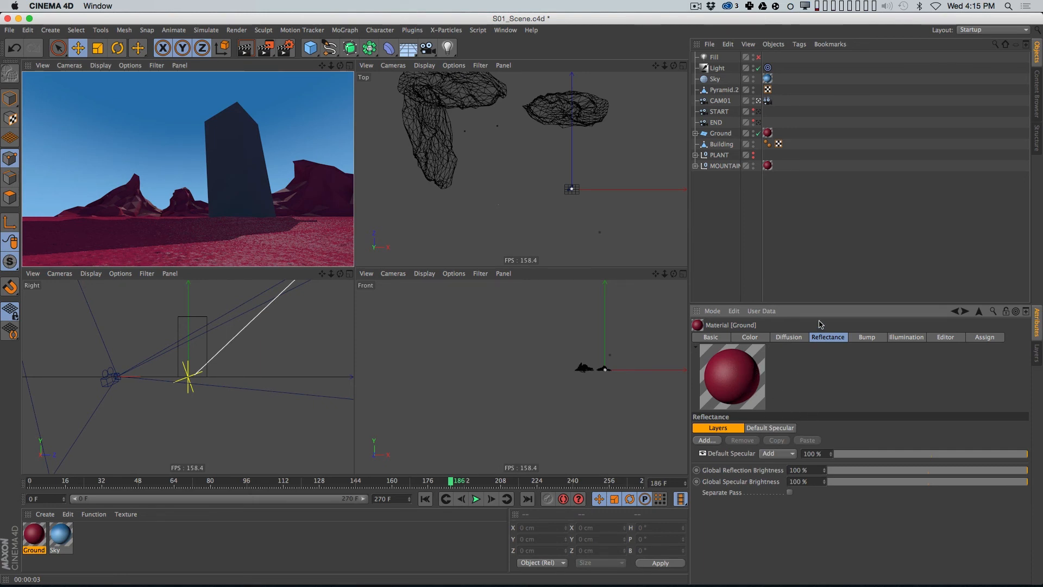
drag(821, 305, 820, 254)
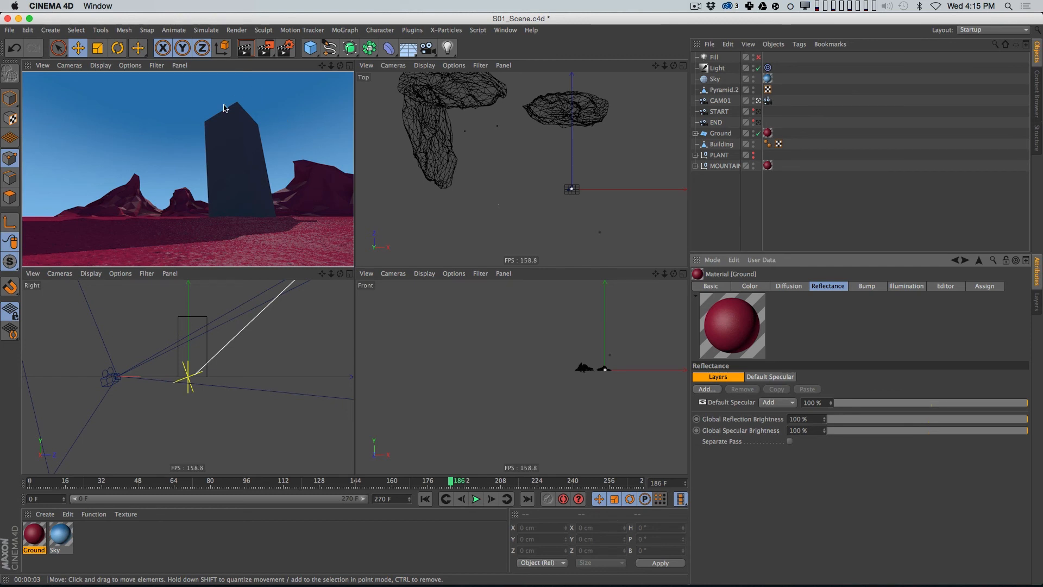
click(712, 389)
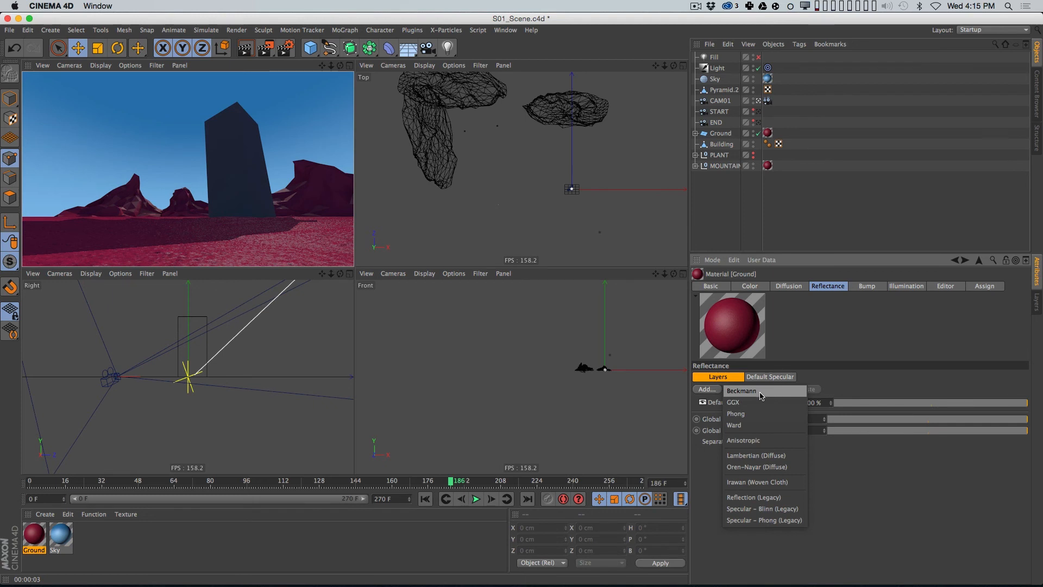
click(754, 393)
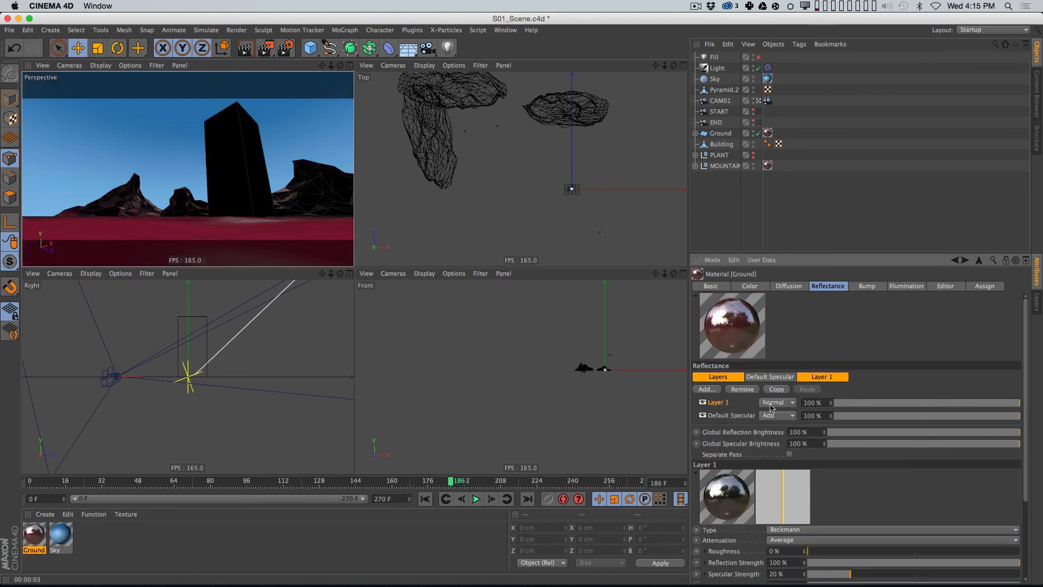
Step: Remove the Default Specular layer from the Ground material's Reflectance channel and rename the remaining layer to Beckmann
click(764, 379)
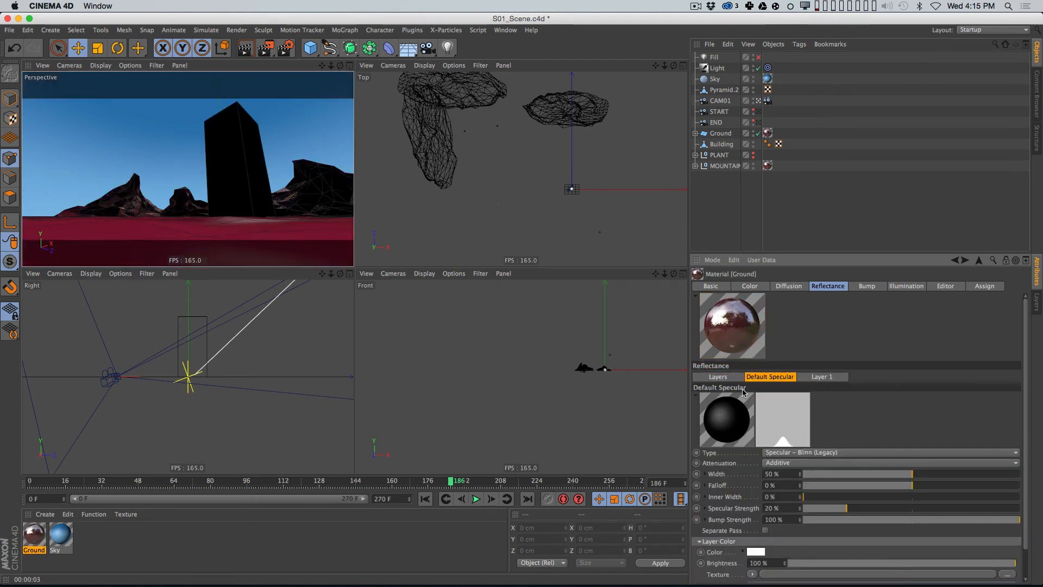
click(726, 378)
click(727, 415)
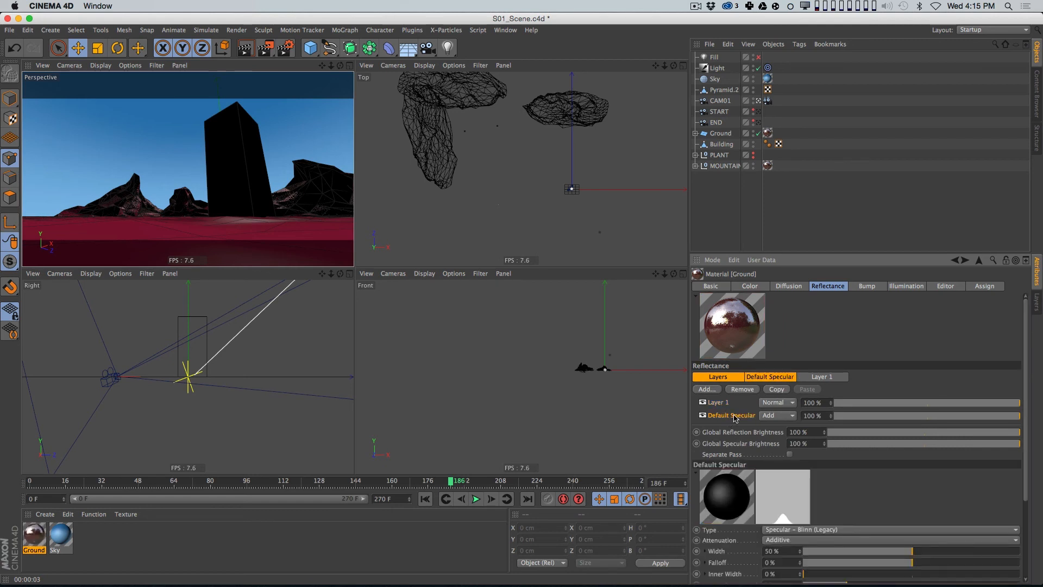
click(741, 389)
double_click(716, 402)
text(Beckmann)
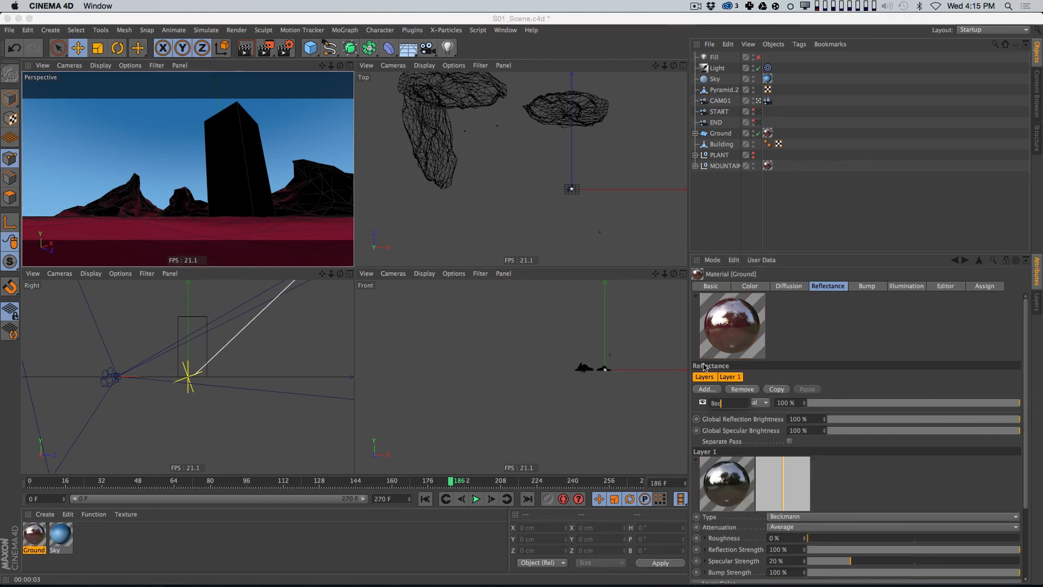
key(Return)
Step: Set the Ground material's Global Reflection Brightness to 10% and Global Specular Brightness to 25%
drag(832, 254, 831, 243)
double_click(799, 407)
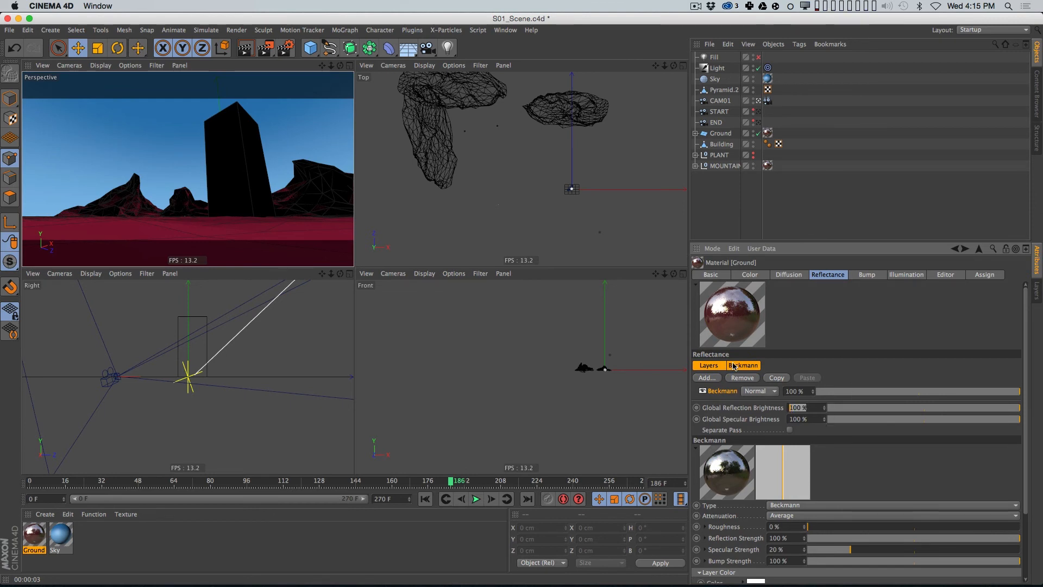
text(10)
key(Return)
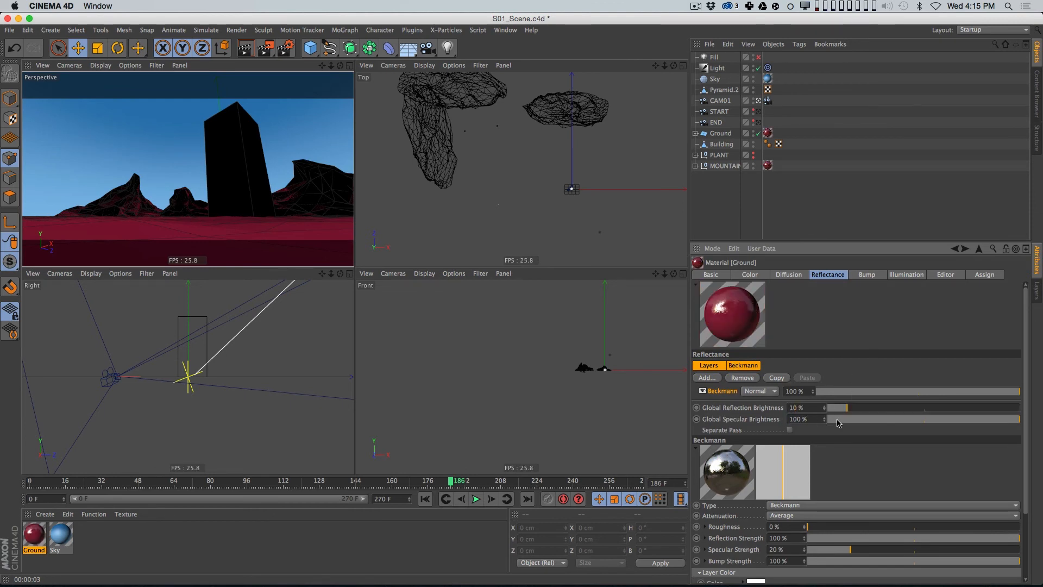
drag(942, 425, 876, 421)
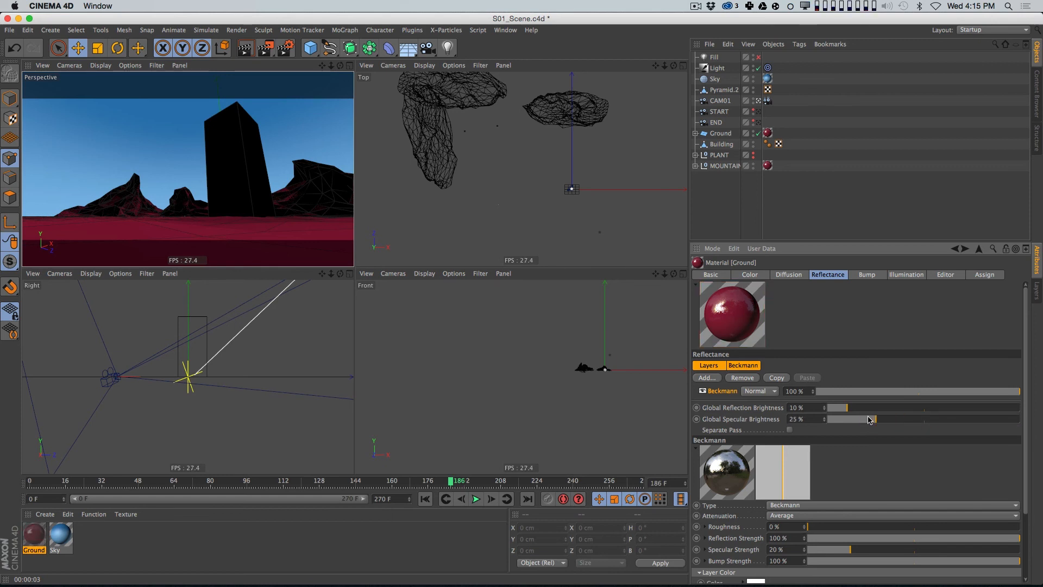
Step: Set the Beckmann layer's Roughness to 5% and render the frame to the Picture Viewer
double_click(774, 526)
text(5)
key(Return)
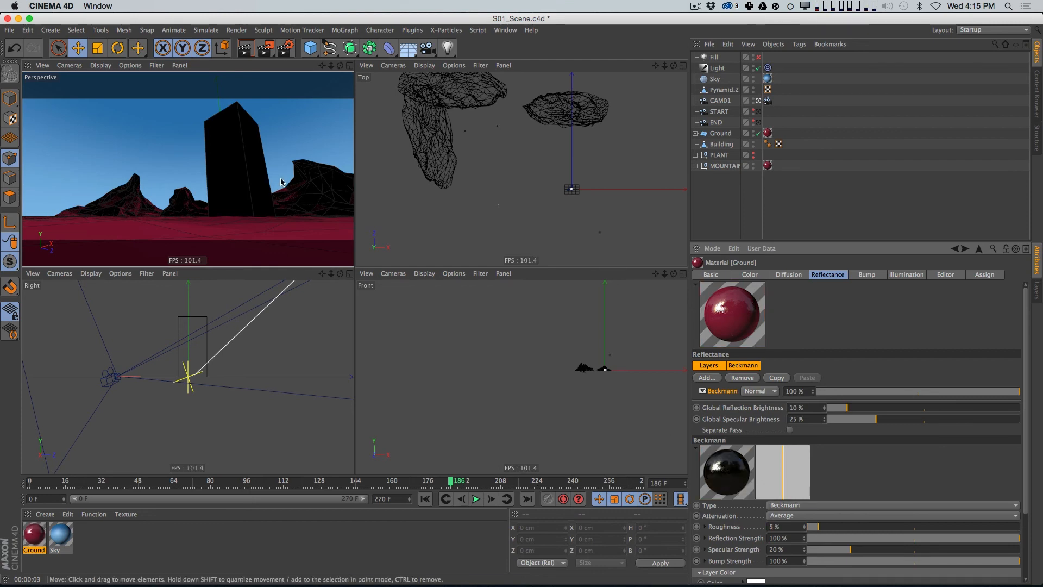
key(shift+r)
drag(576, 79, 577, 77)
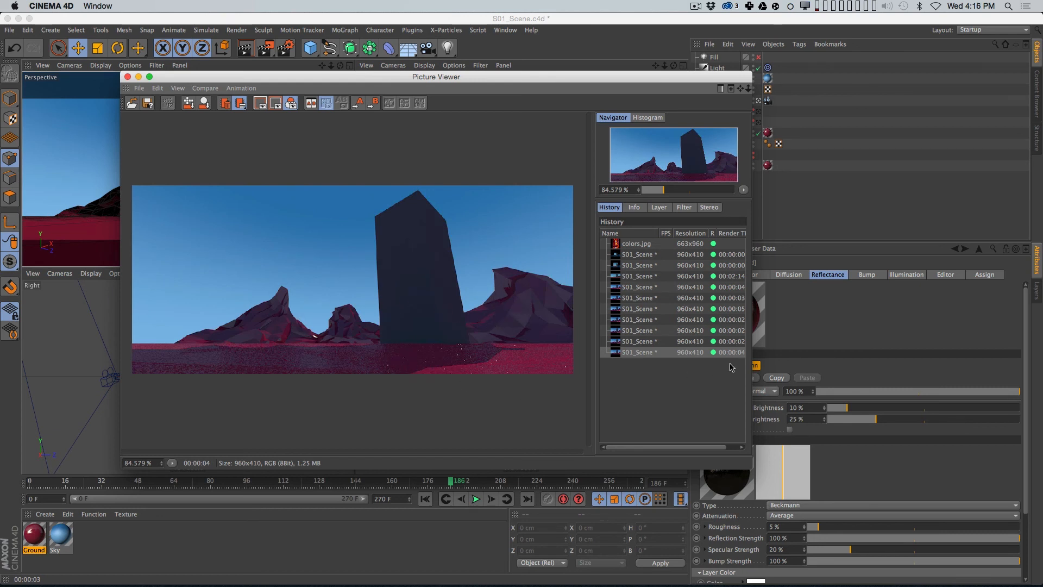
Step: Set Global Reflection Brightness to 2% and the Beckmann layer's Roughness to 10%, rendering the frame again
click(828, 421)
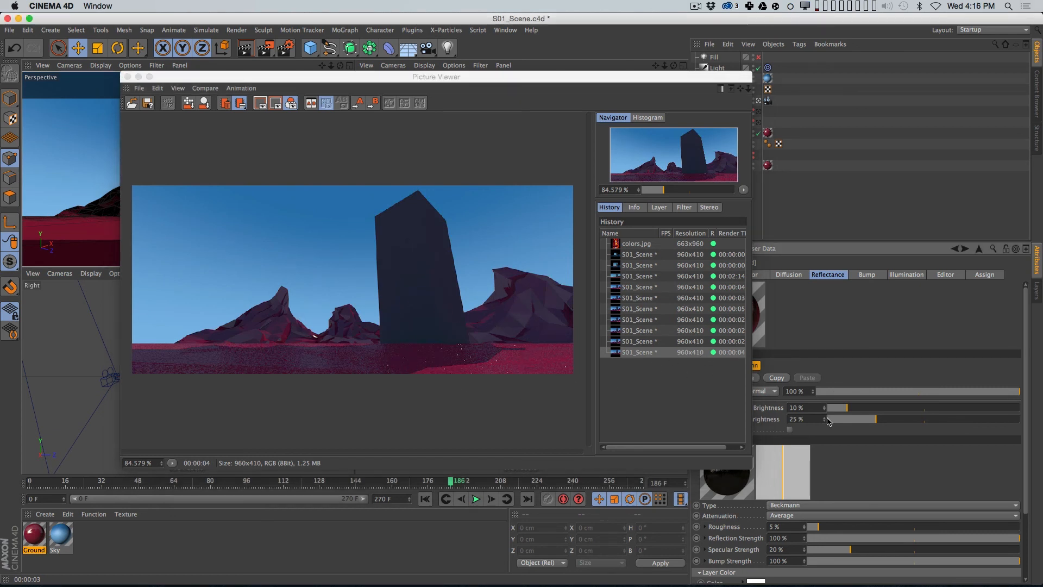
click(812, 409)
text(2)
key(Return)
click(790, 526)
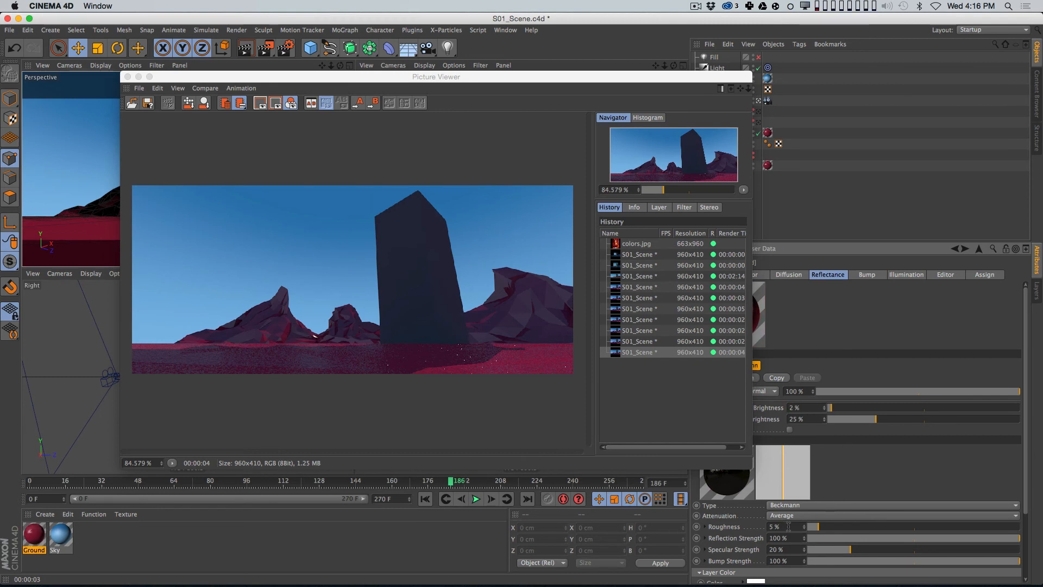
text(10)
key(Return)
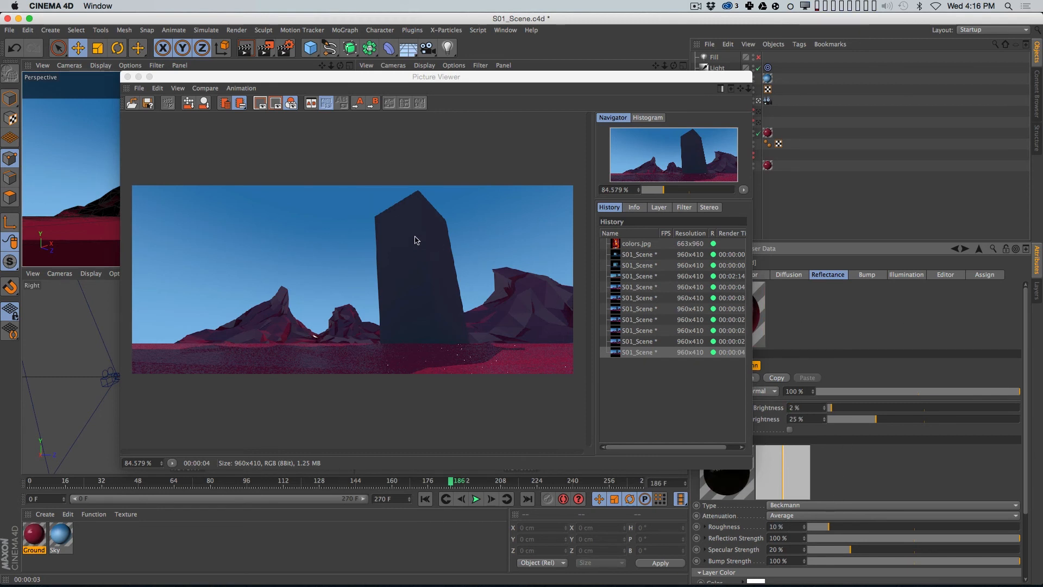
key(shift+r)
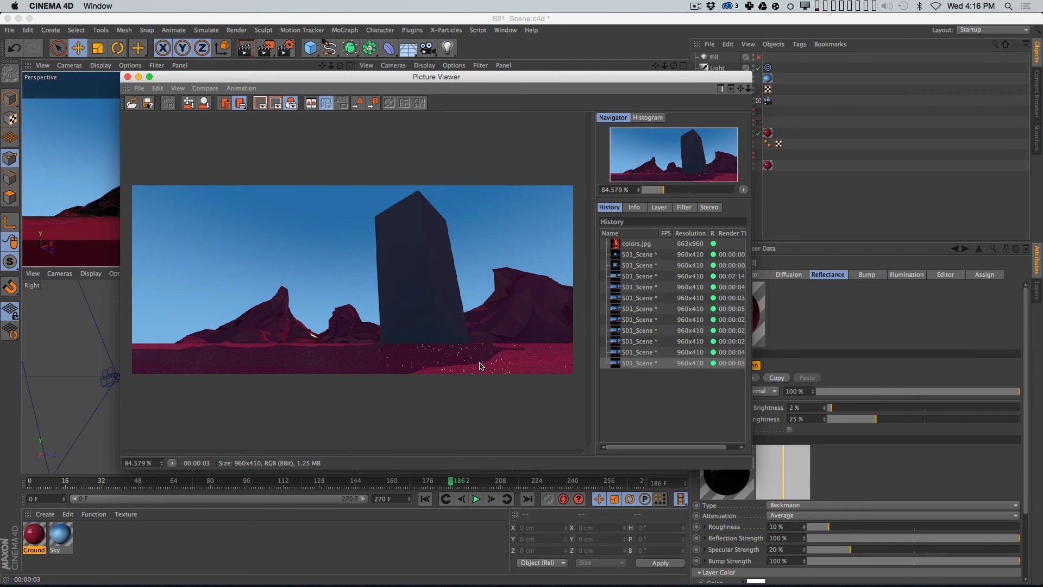
Step: Replace the Beckmann layer in the Ground material's Reflectance channel with an Oren-Nayar (Diffuse) layer
click(773, 386)
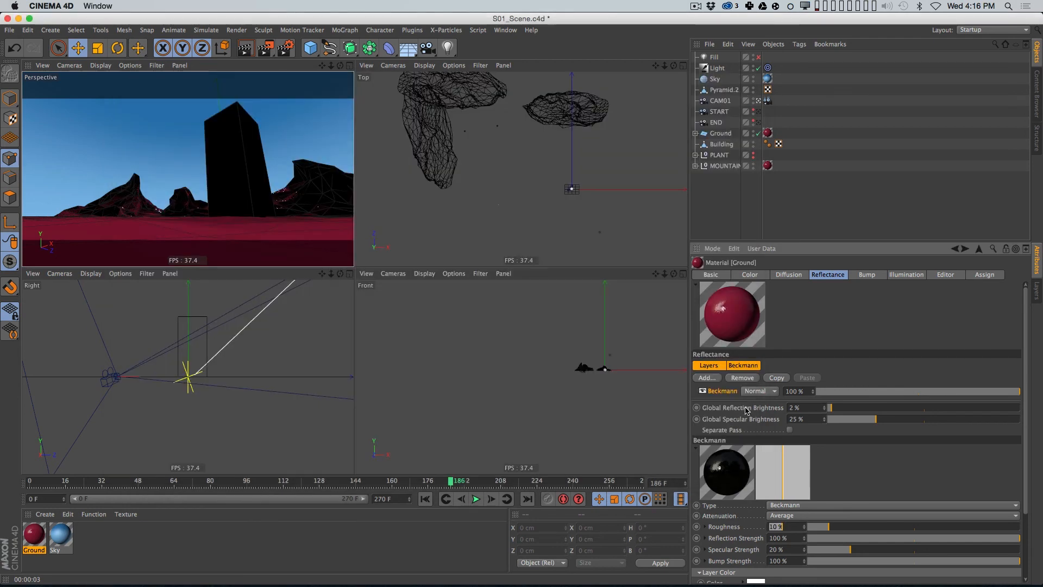
click(751, 378)
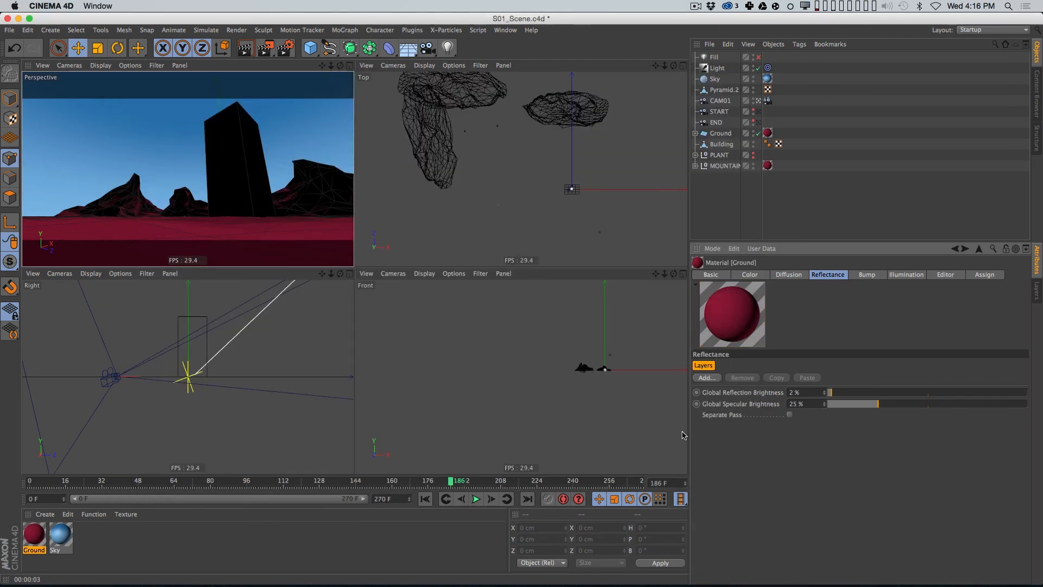
click(709, 380)
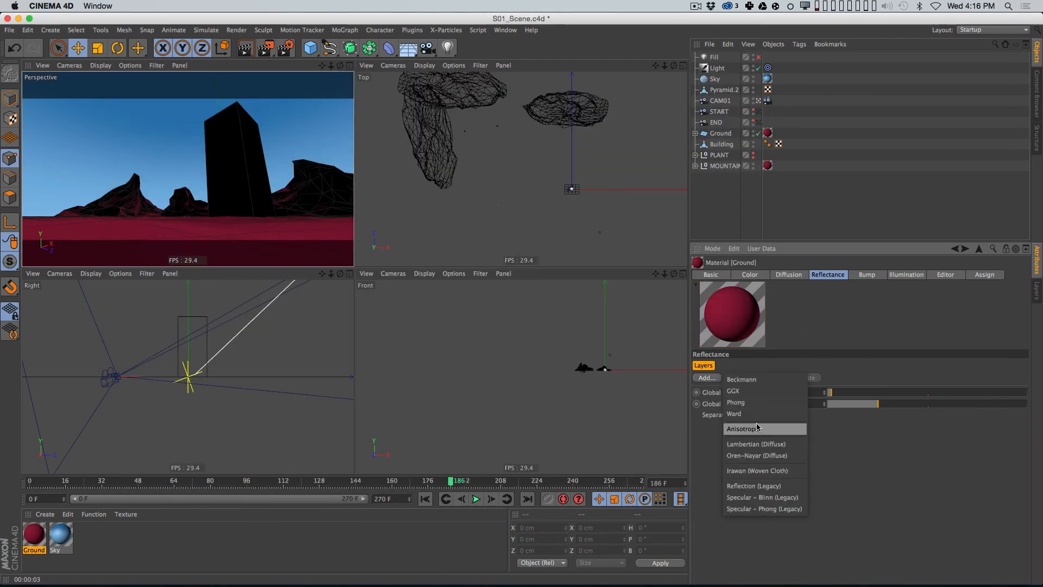
click(748, 458)
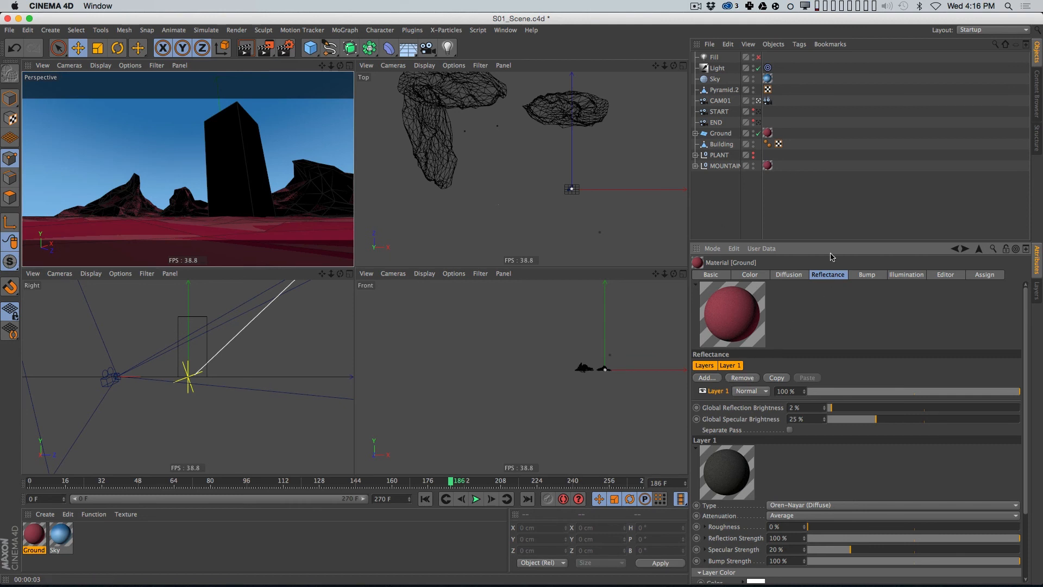
Step: Rename the Oren-Nayar layer to ON and set its Roughness to 10%, test-rendering the frame
drag(826, 242, 826, 195)
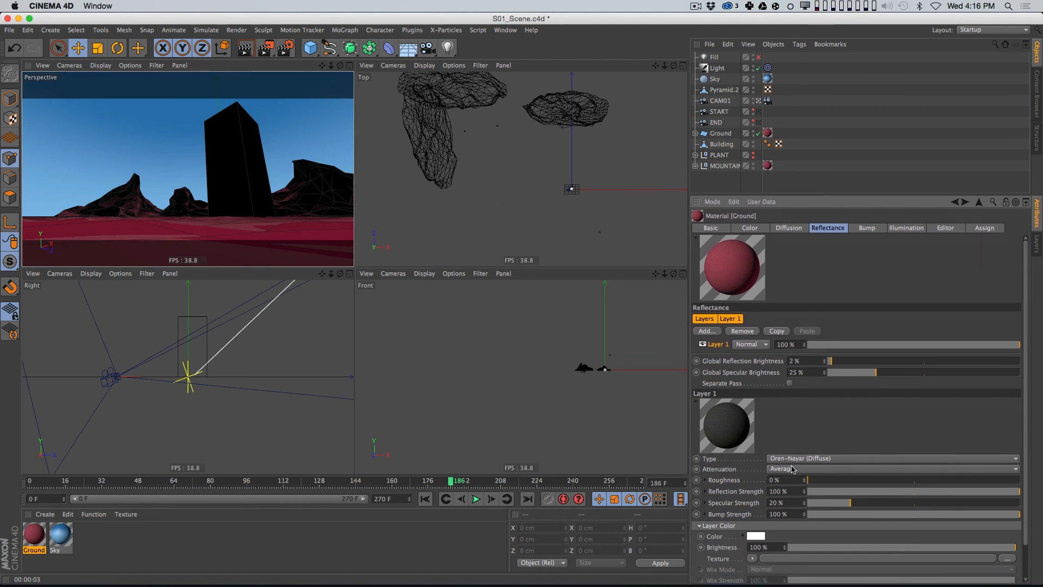
double_click(717, 345)
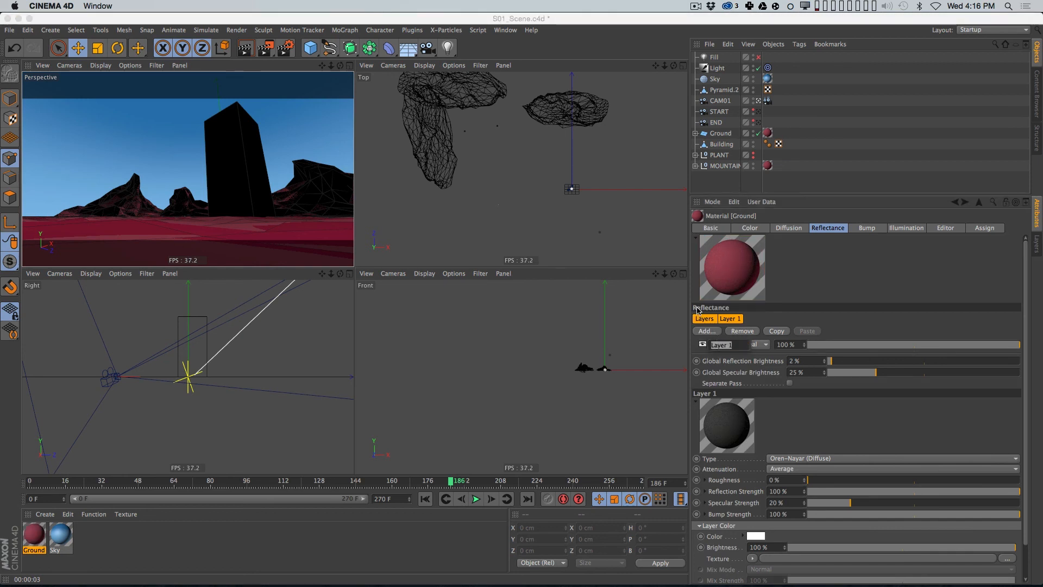
text(ON)
key(Return)
double_click(785, 479)
text(10)
key(Return)
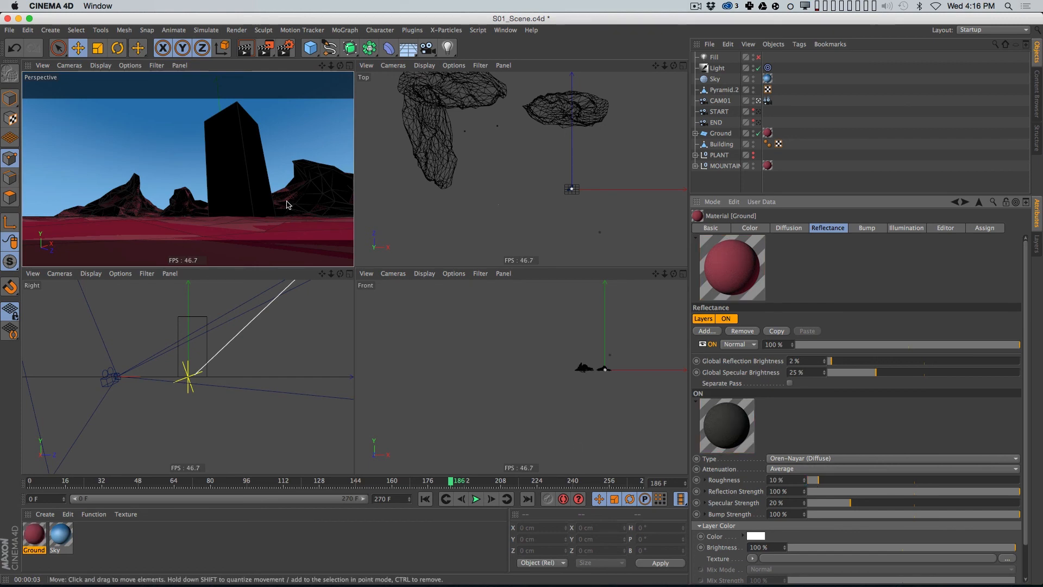
key(shift+r)
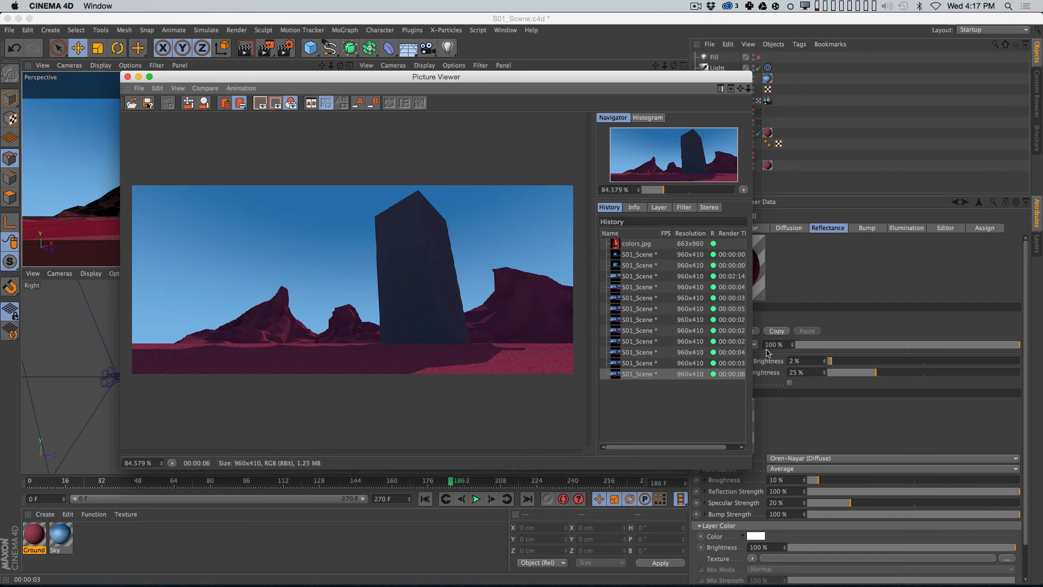
Step: Raise the Ground material's Global Reflection Brightness to 10% and render the frame to the Picture Viewer
drag(805, 361, 756, 331)
text(10)
key(Return)
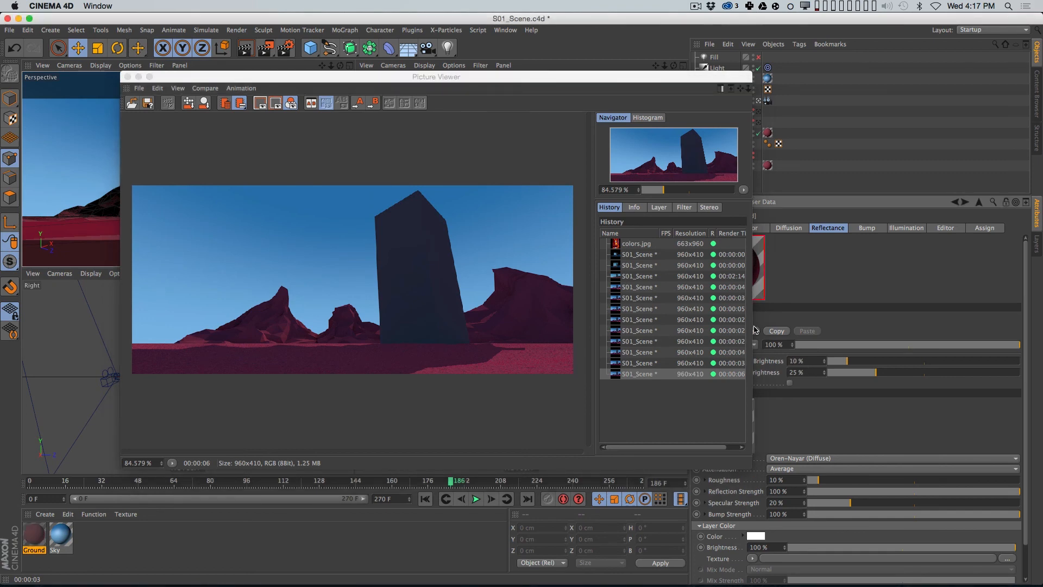
key(shift+r)
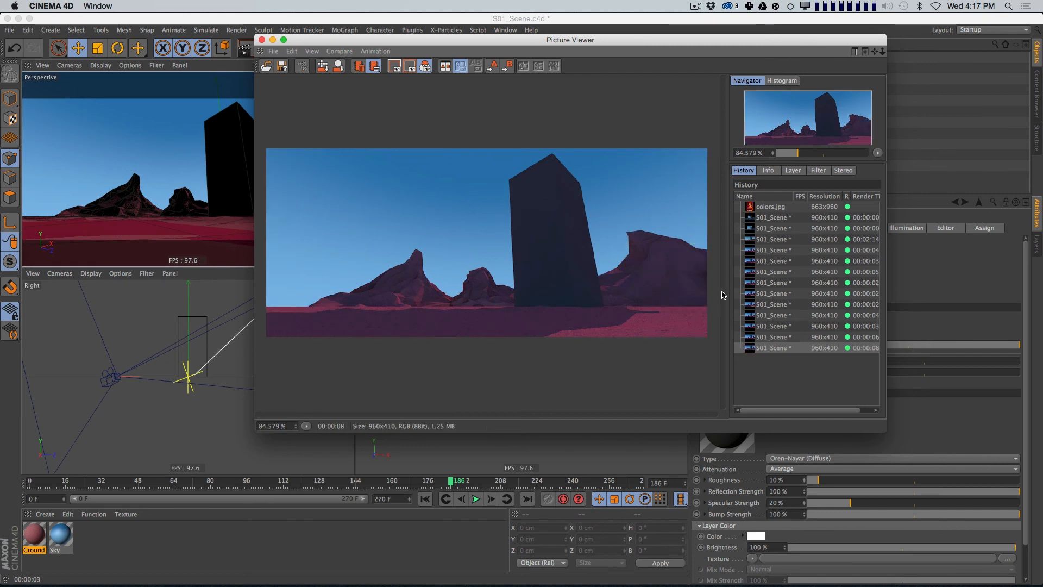
Step: Compare the last two renders in the Picture Viewer's history and close the viewer
click(775, 337)
click(778, 348)
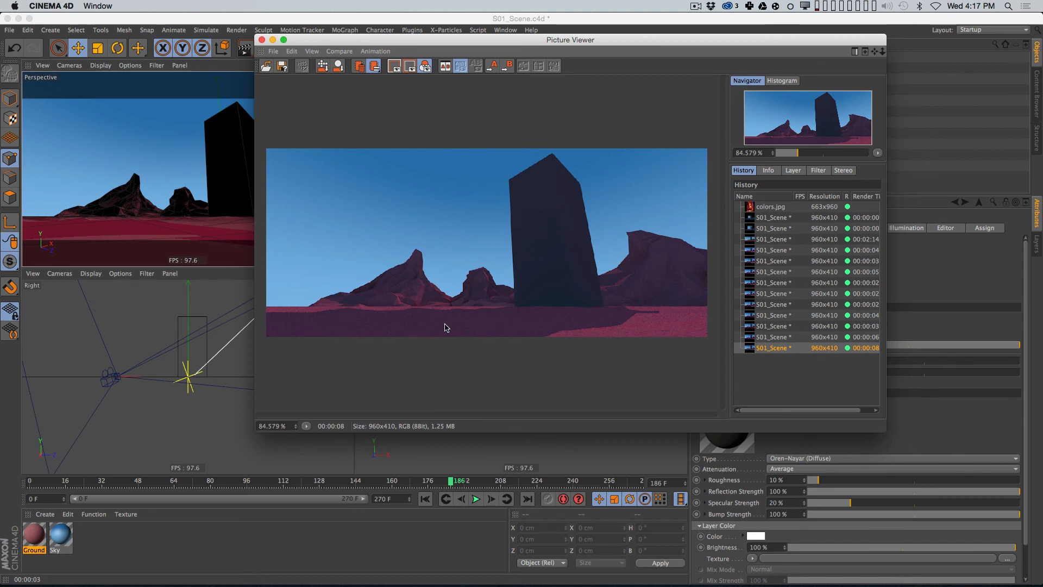
click(782, 337)
click(790, 348)
key(super+w)
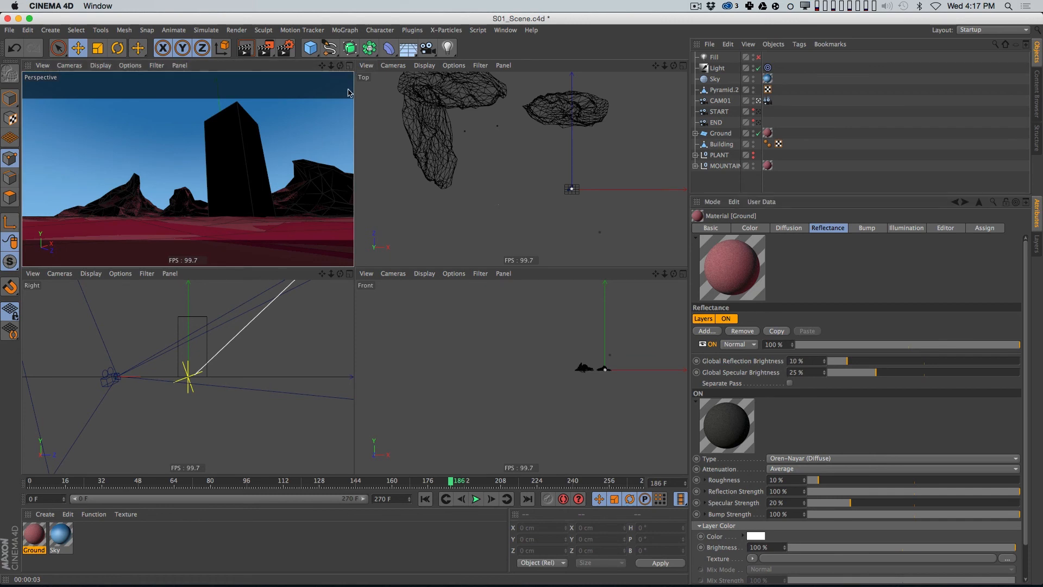
Step: Go to frame 12 and check the camera's composition in the enlarged perspective view
key(F1)
drag(216, 483, 56, 481)
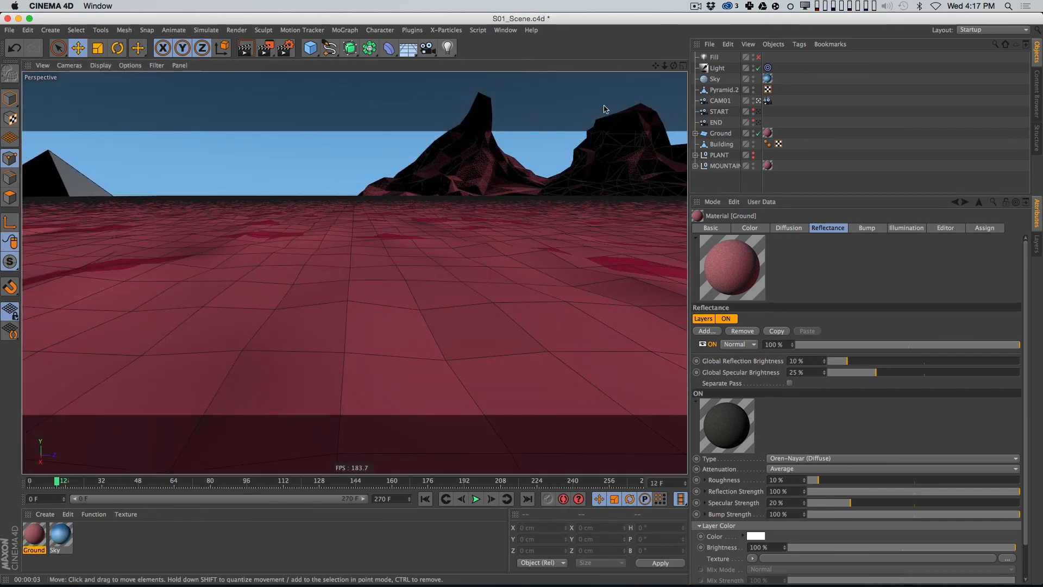
key(F5)
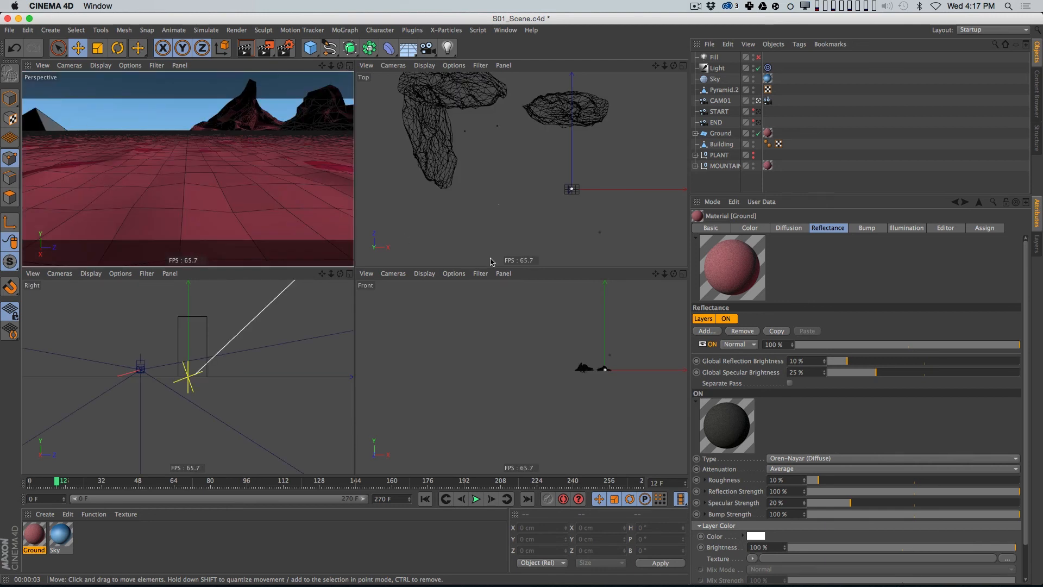
Step: Move the Pyramid.2 object into the mountain group, placing it directly below the OFF null
scroll(508, 218, down, 5)
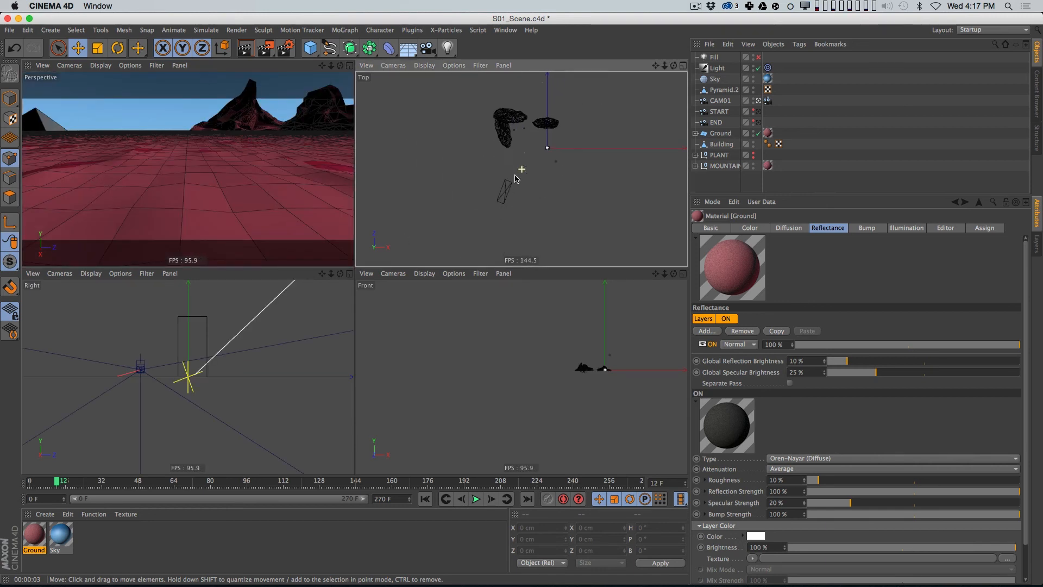
click(696, 166)
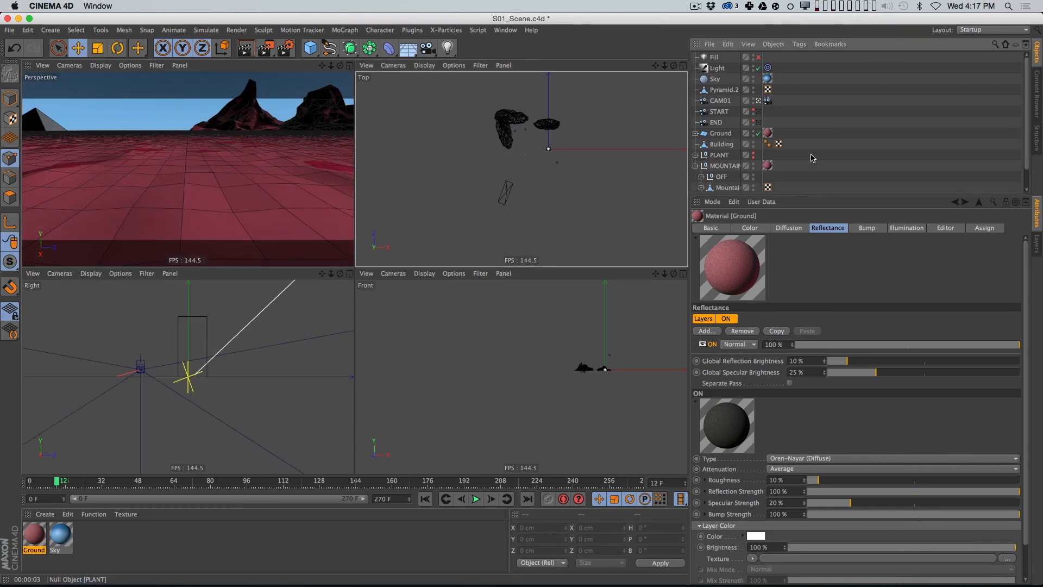
scroll(780, 141, down, 2)
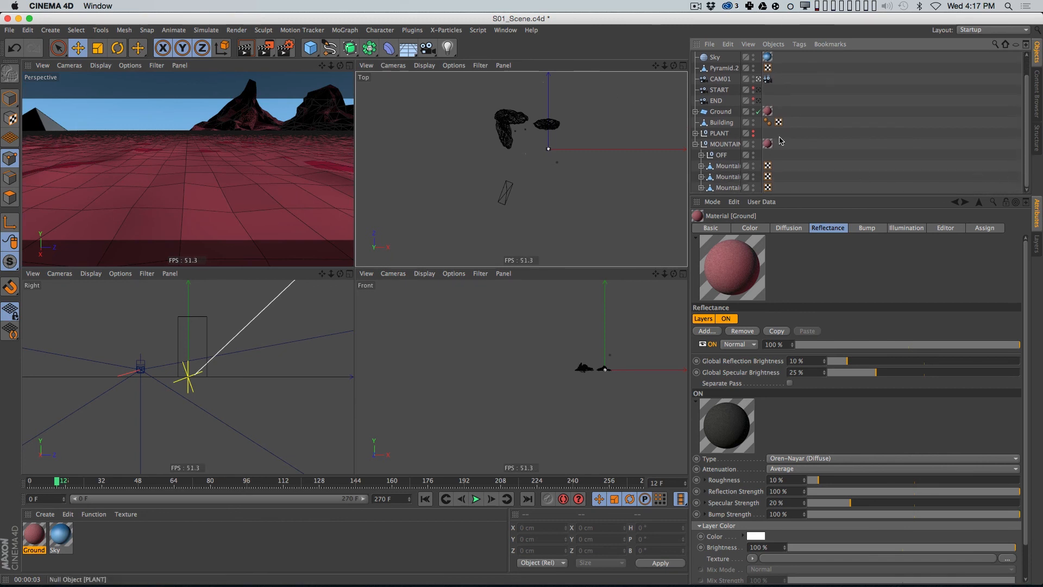
drag(727, 68, 713, 156)
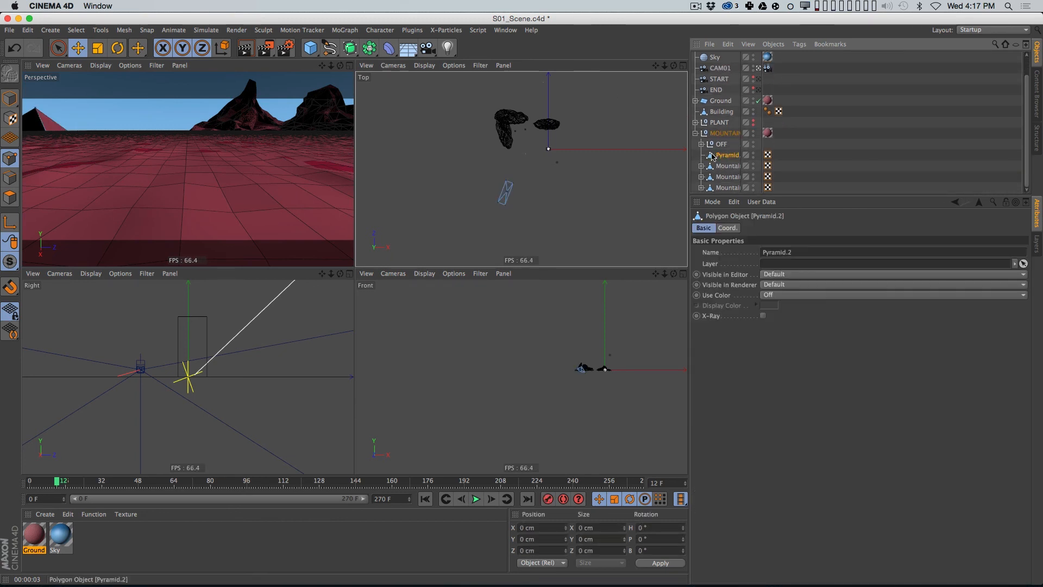
Step: Duplicate the Mountain object, move the copy over the pyramid in the Top view and rotate it to a heading of about -117°
click(728, 166)
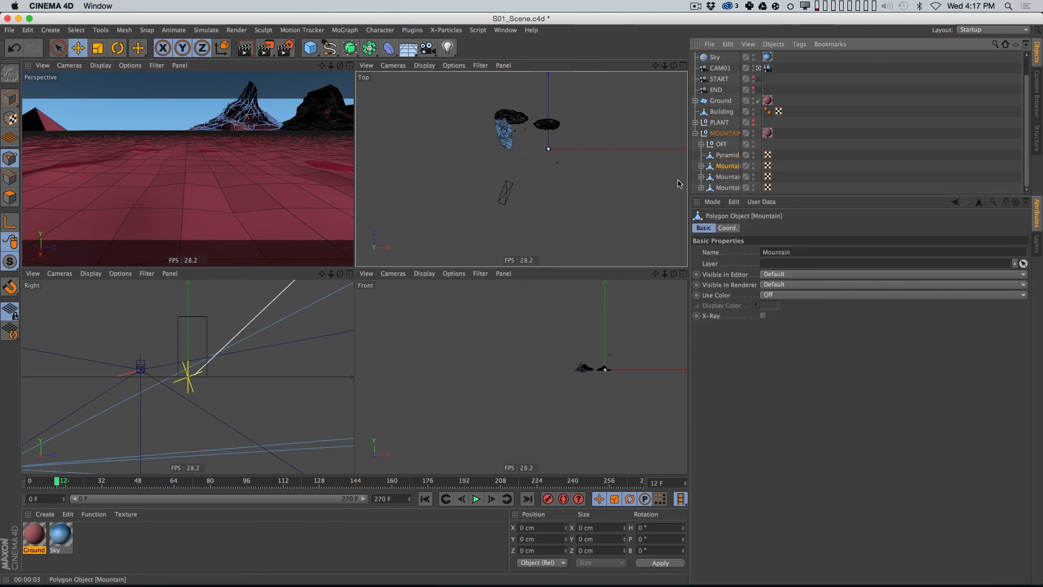
click(729, 177)
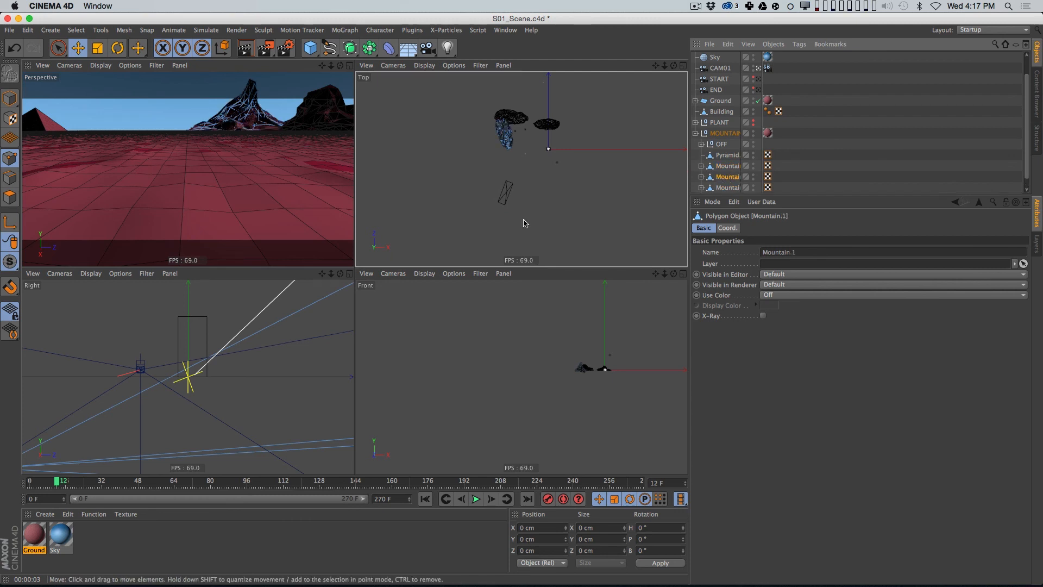
key(e)
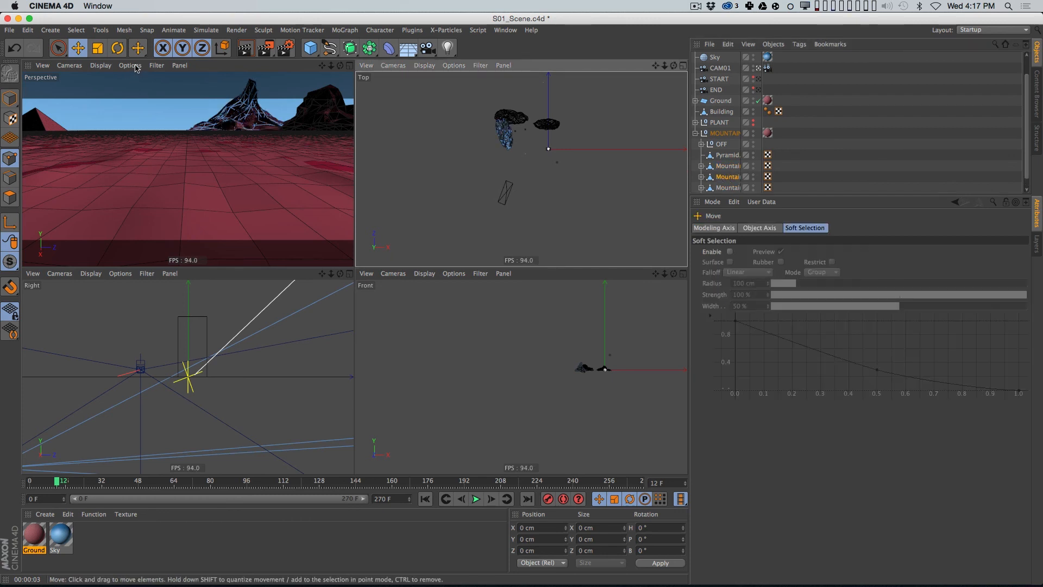
click(10, 98)
drag(528, 203, 521, 233)
key(r)
drag(515, 180, 541, 194)
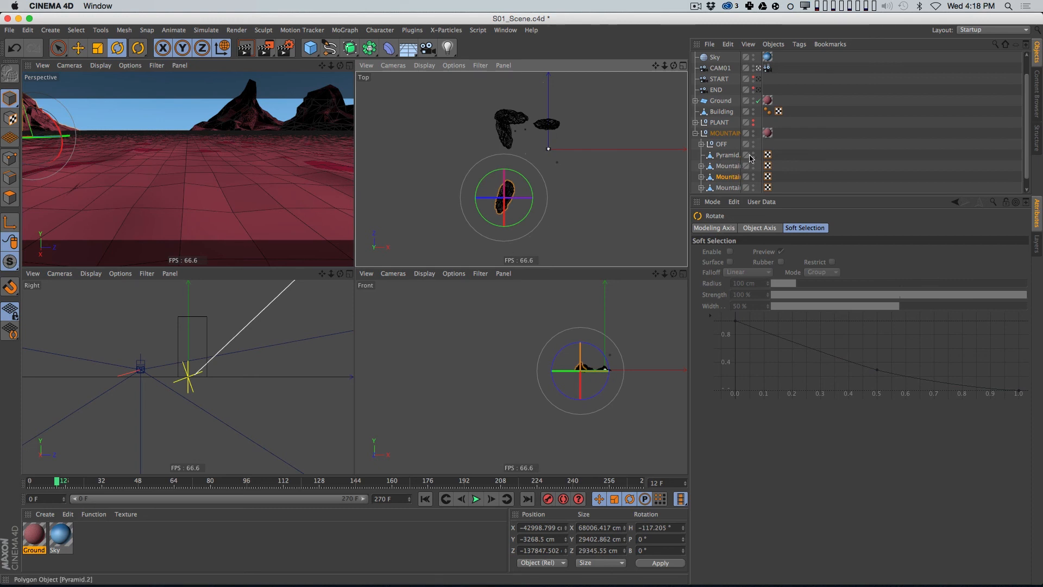
Step: Move Pyramid.2 into the OFF null and collapse that group
drag(733, 157, 725, 144)
click(702, 144)
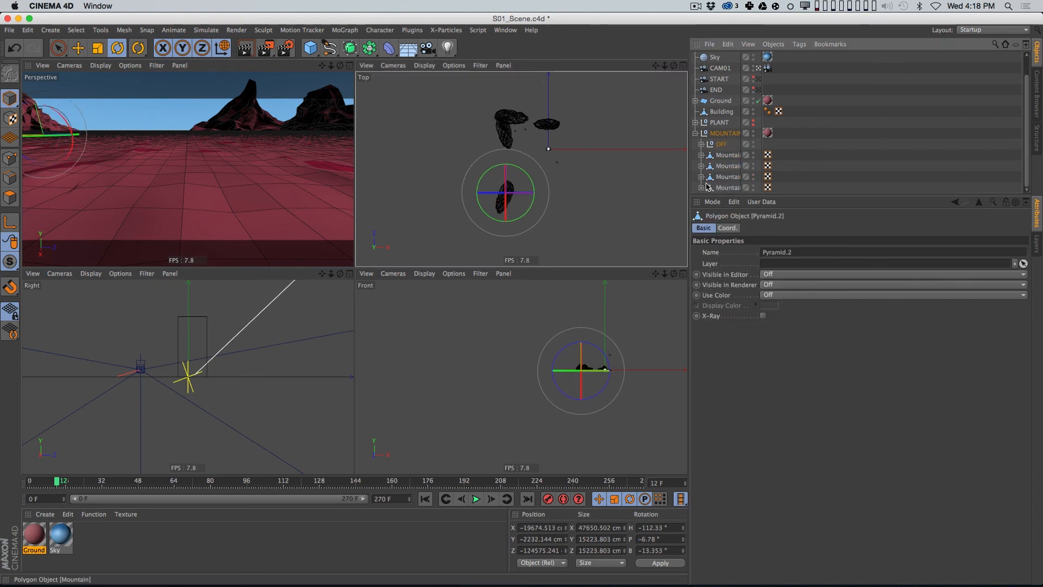
Step: Go to frame 0 and render a test image of the scene to the Picture Viewer
drag(71, 482, 30, 482)
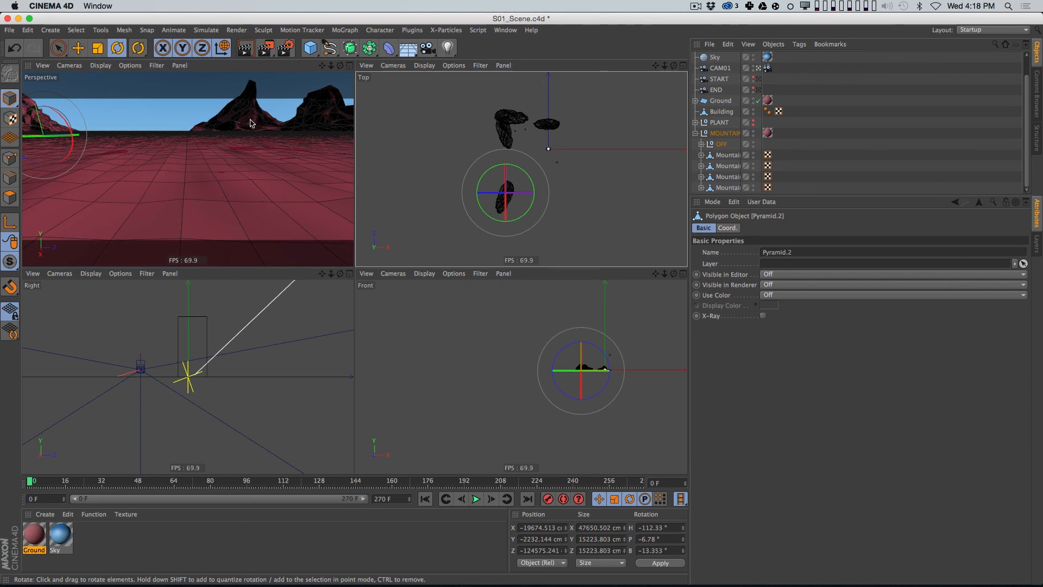
key(shift+r)
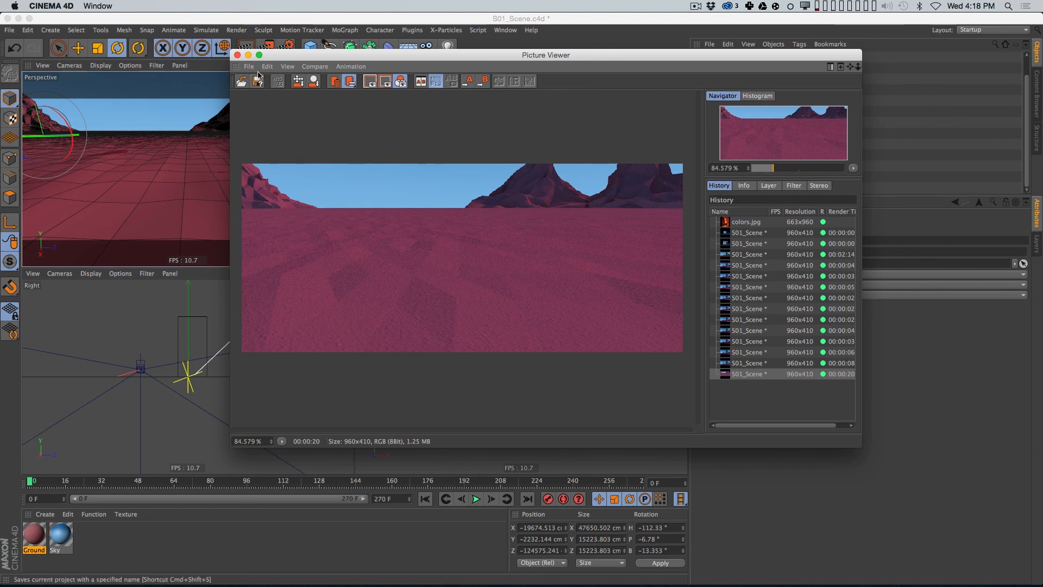
click(237, 55)
Step: Scrub through the camera move to the last frame, 270, and render a test image of the building and mountains
drag(51, 485, 310, 482)
key(F8)
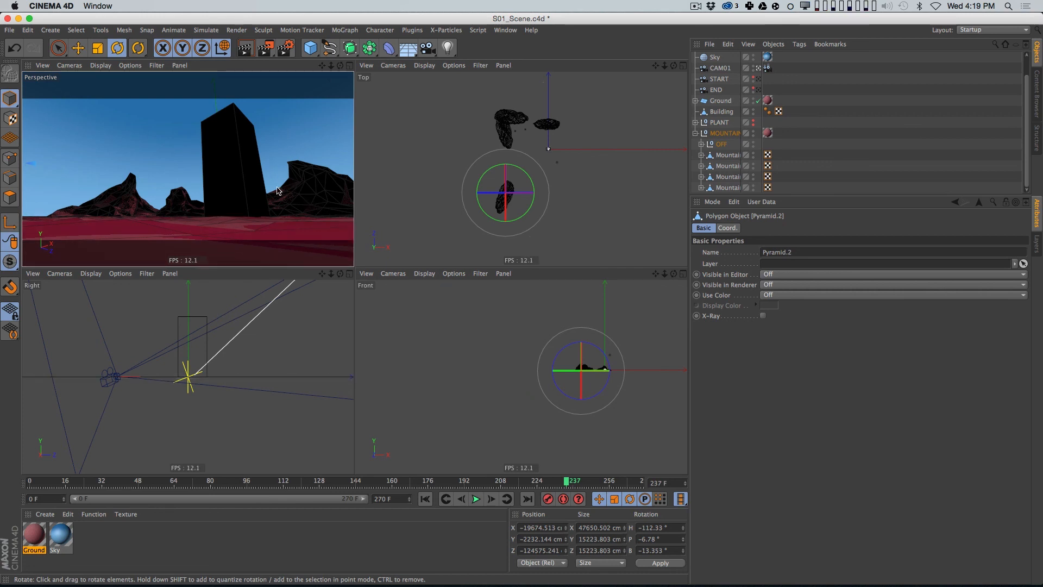
click(178, 485)
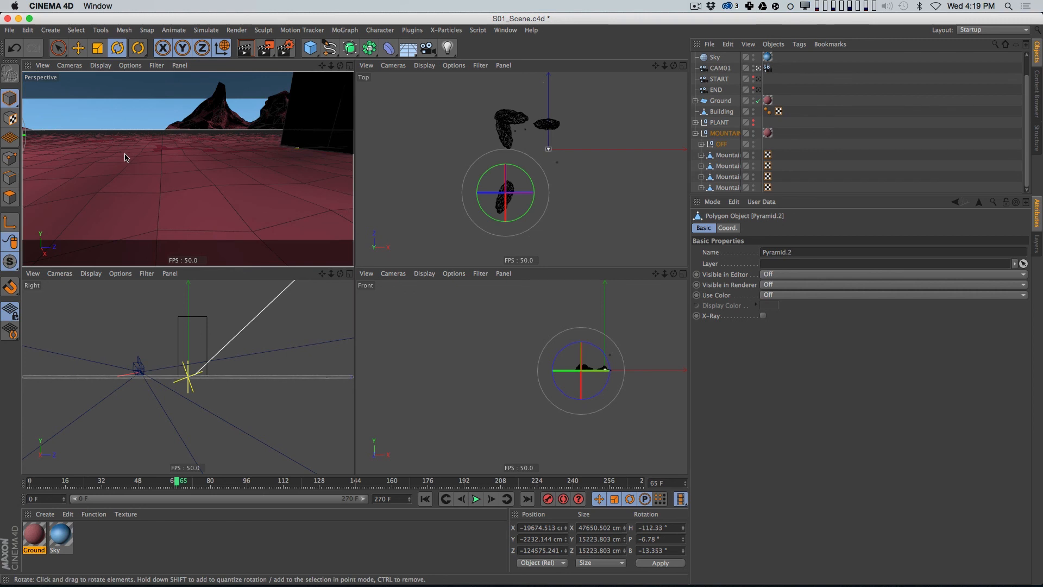
drag(179, 484, 641, 485)
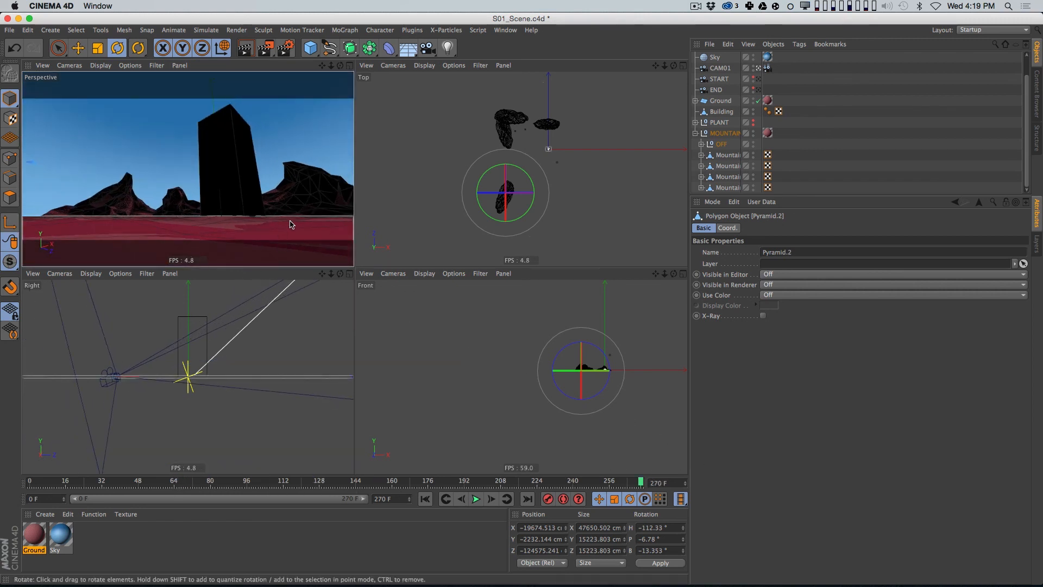
click(263, 205)
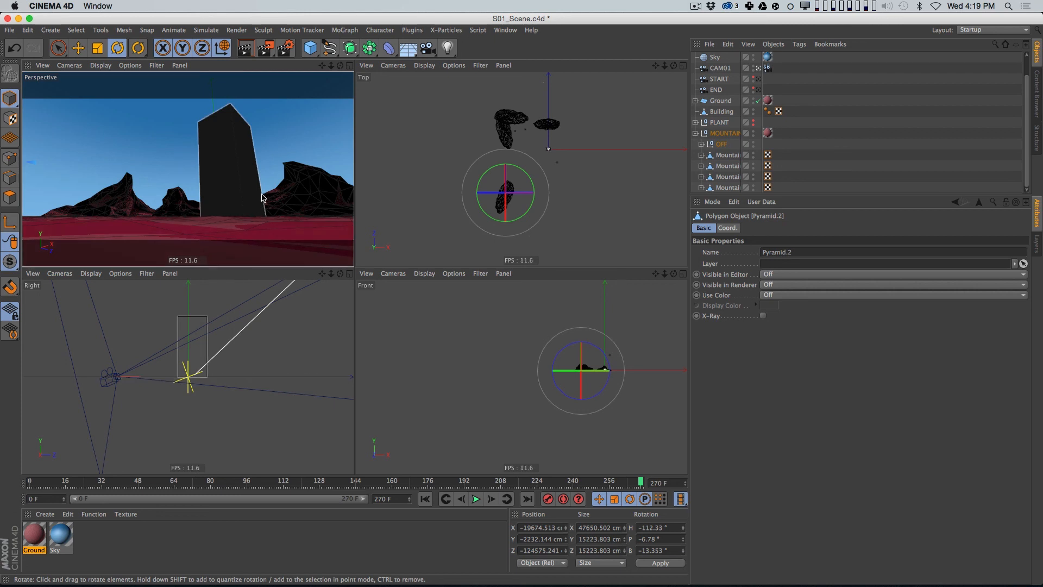
key(shift+r)
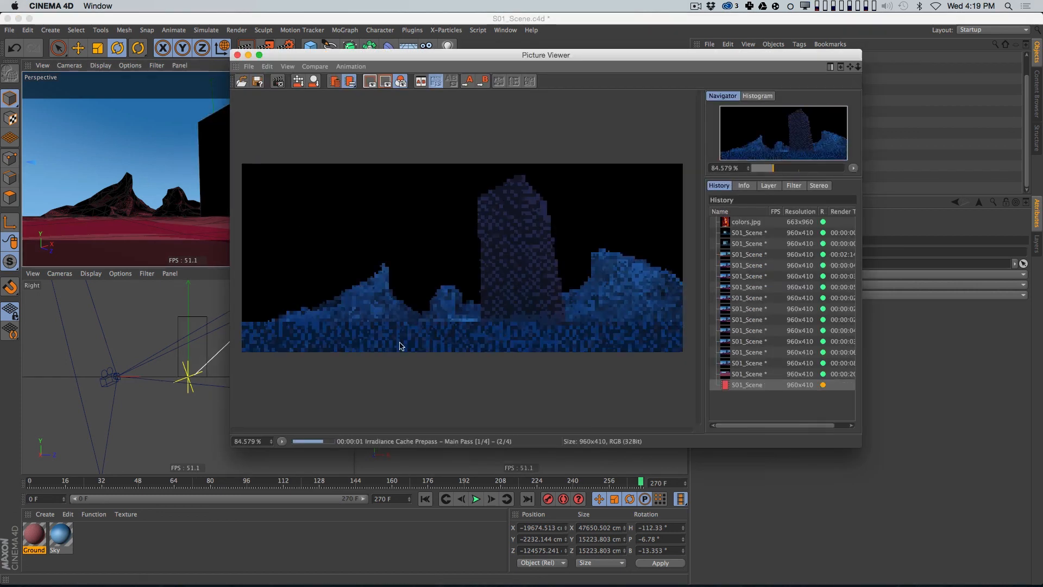
click(133, 225)
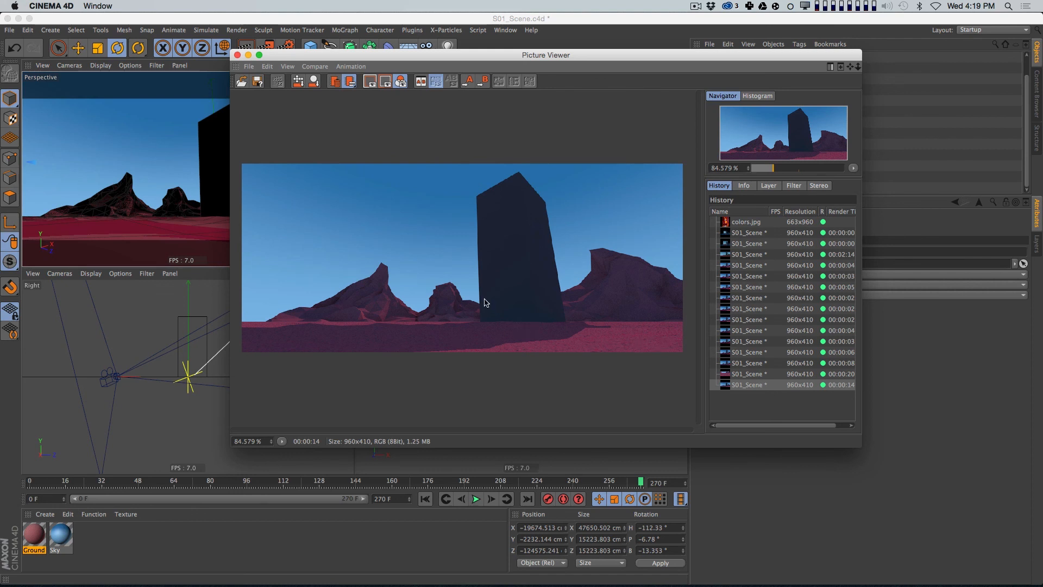
click(237, 54)
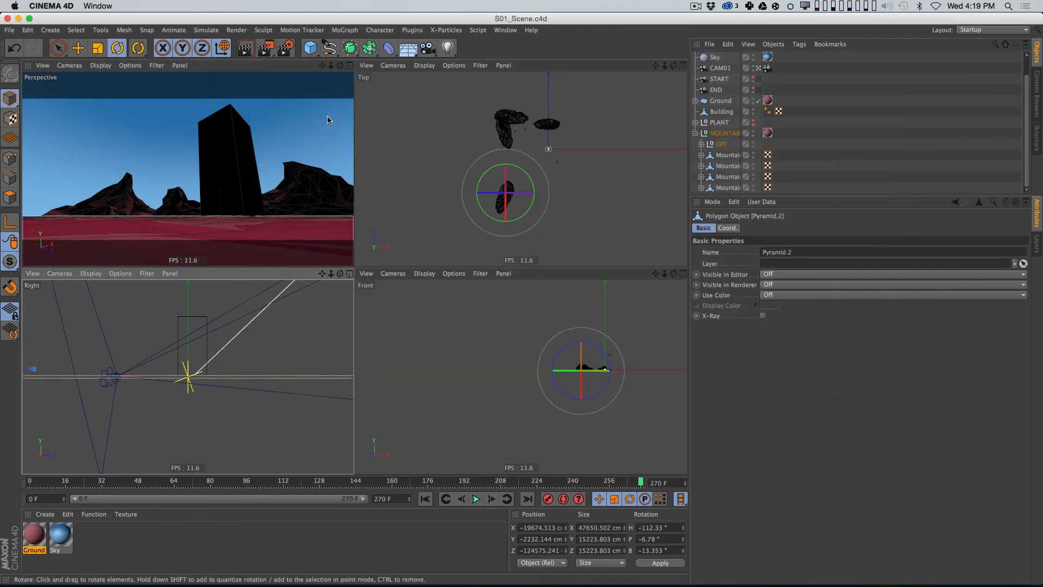
Step: Duplicate the Ground plane, hide the original and convert the copy into an editable polygon object
click(696, 133)
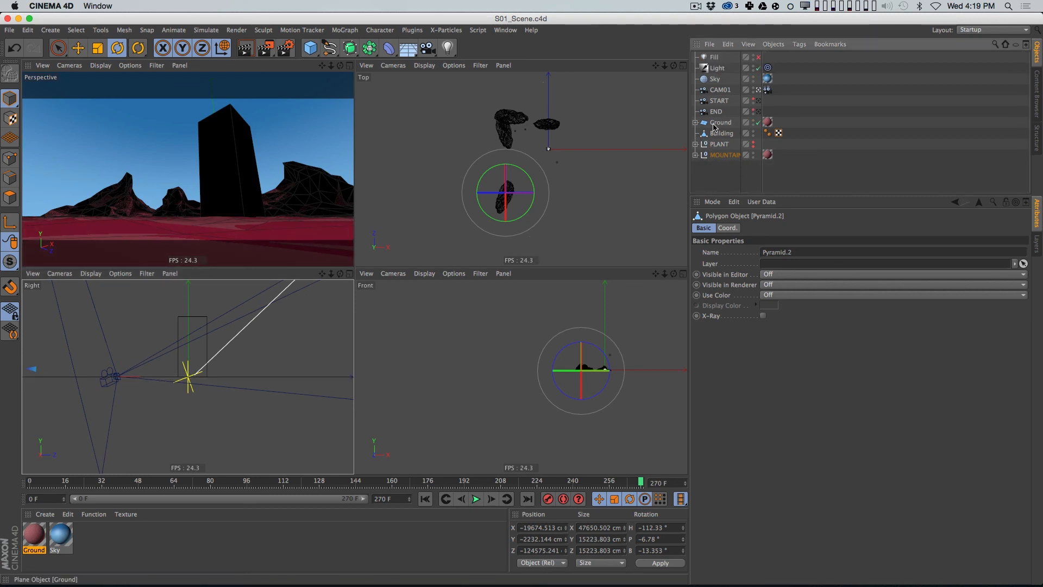
click(720, 123)
click(695, 122)
click(696, 122)
ctrl+drag(718, 122, 722, 118)
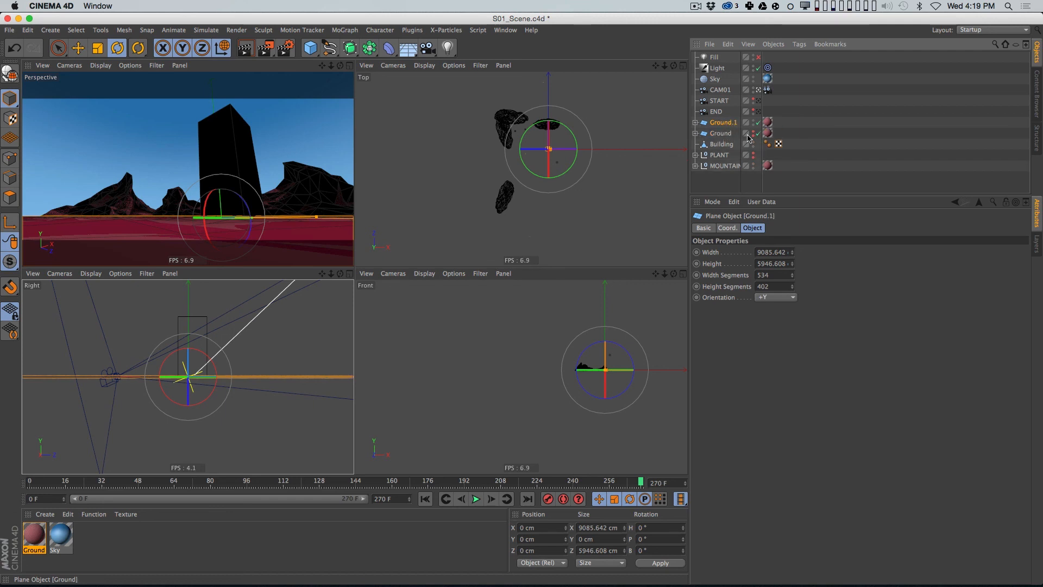
key(c)
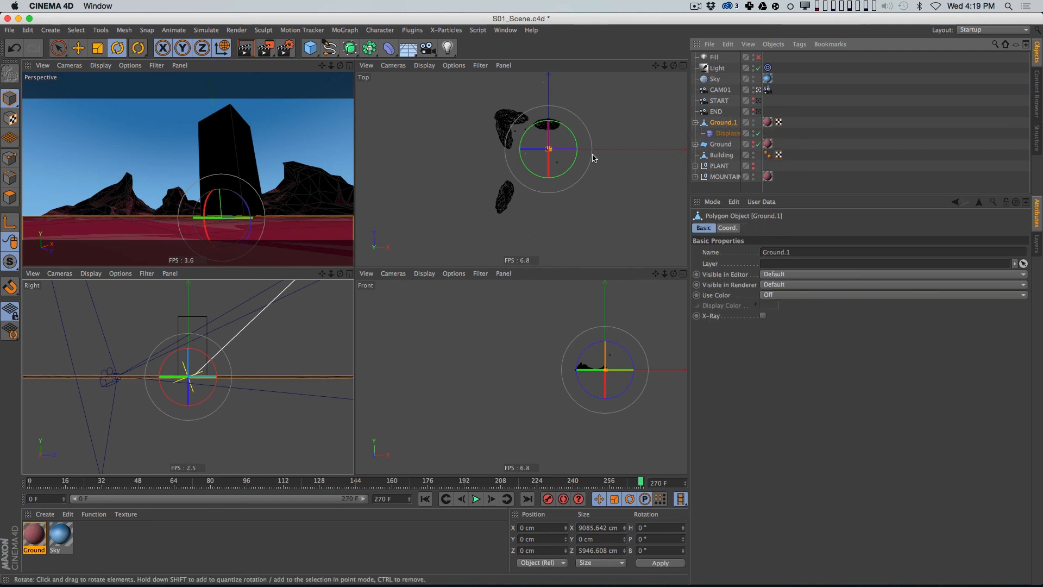
Step: Select the foreground polygons of Ground.1 in the Perspective view with Live Selection and subdivide them
click(3, 196)
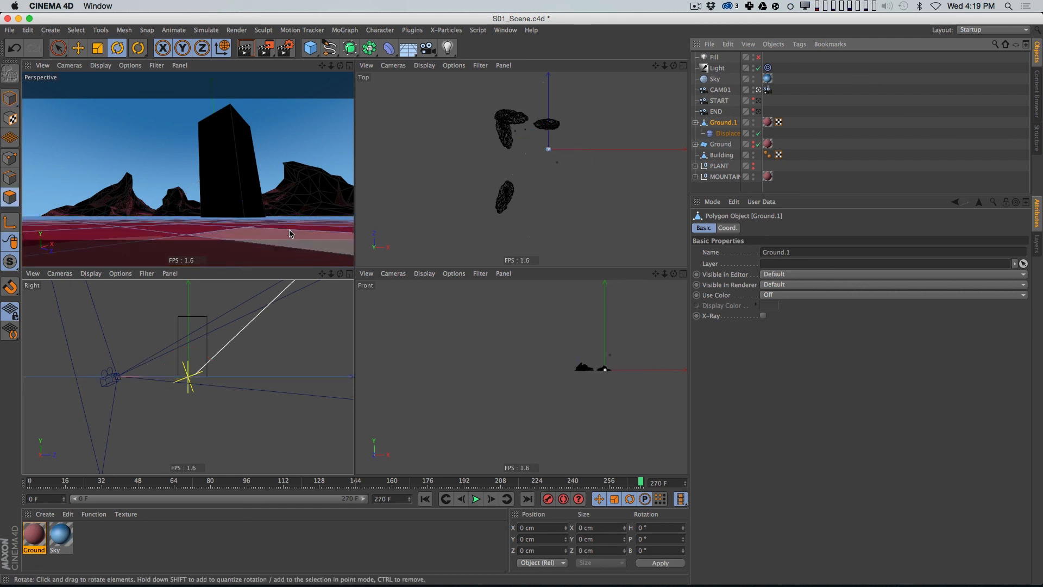
key(9)
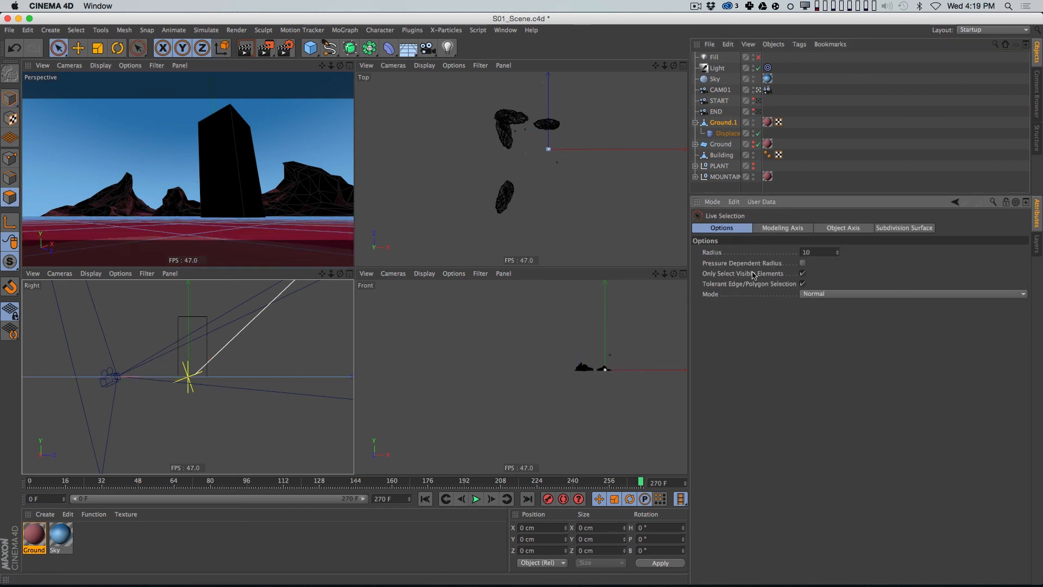
click(195, 251)
mouse_move(141, 251)
mouse_down()
mouse_move(38, 234)
mouse_move(228, 228)
mouse_move(347, 243)
mouse_up()
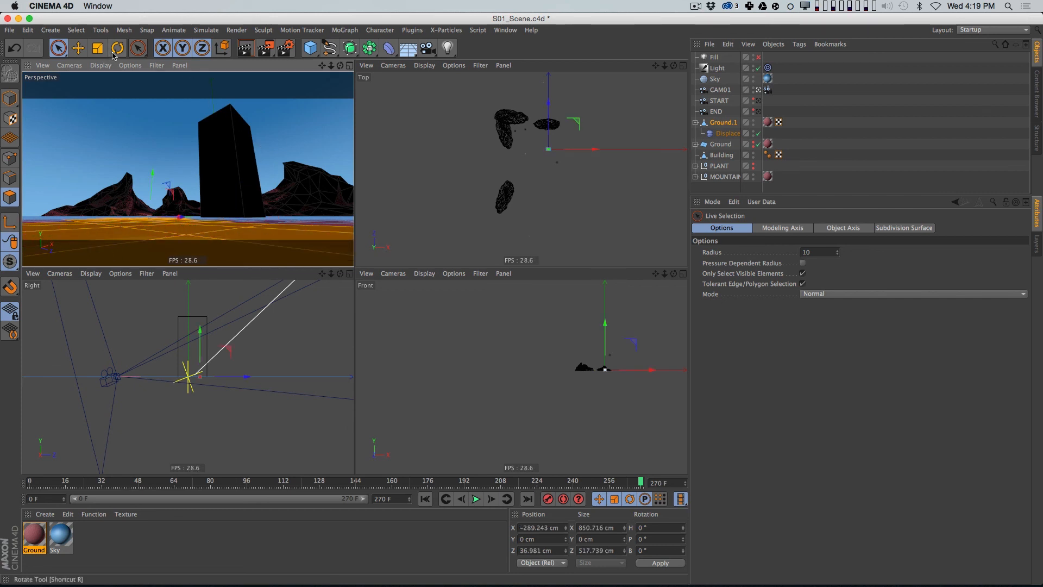
click(126, 31)
mouse_move(143, 58)
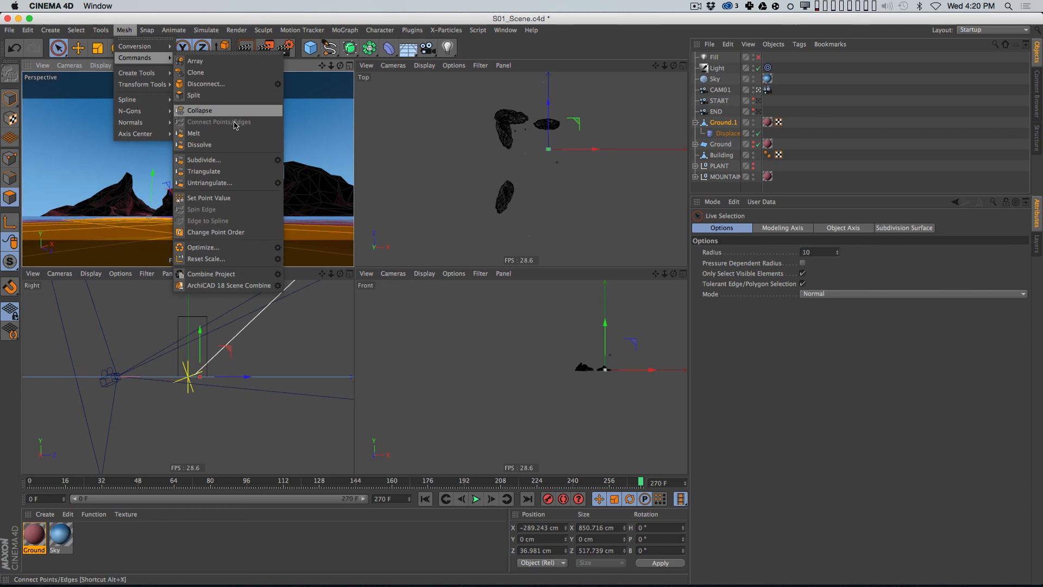
click(251, 163)
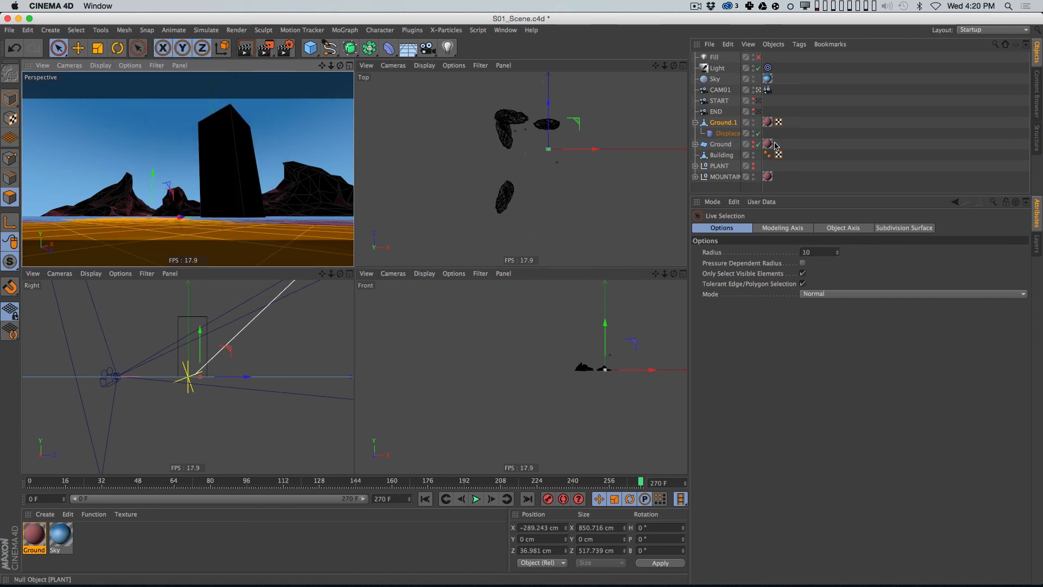
click(804, 137)
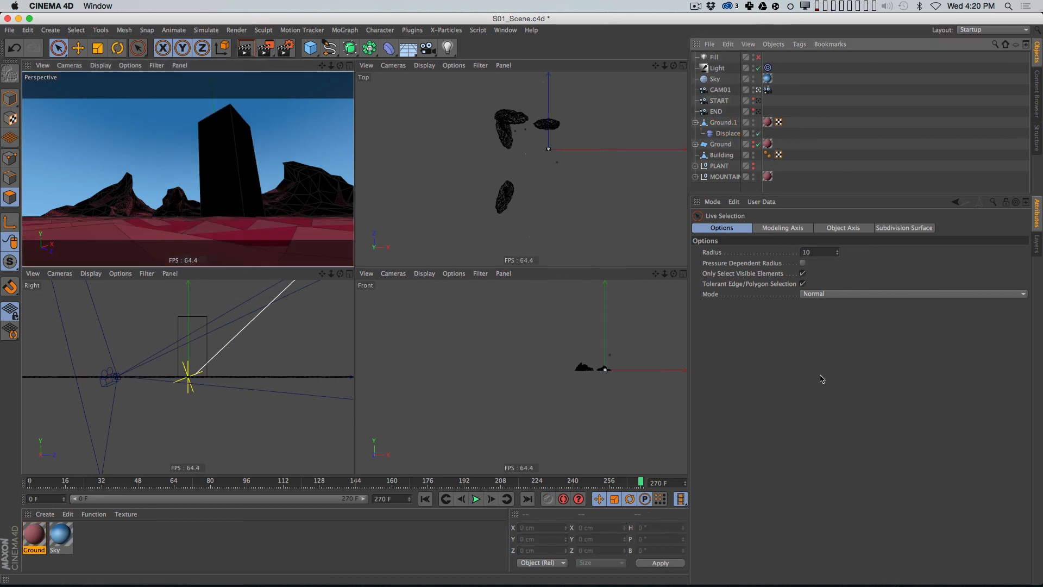
Step: Render frame 270 again to check the subdivided ground in front of the building
drag(255, 483, 643, 456)
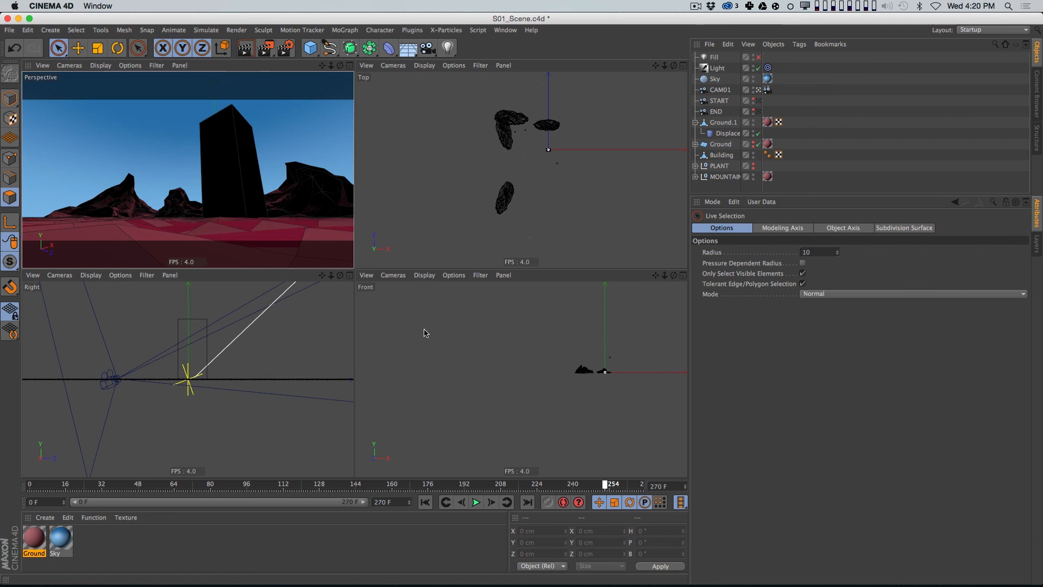
key(shift+r)
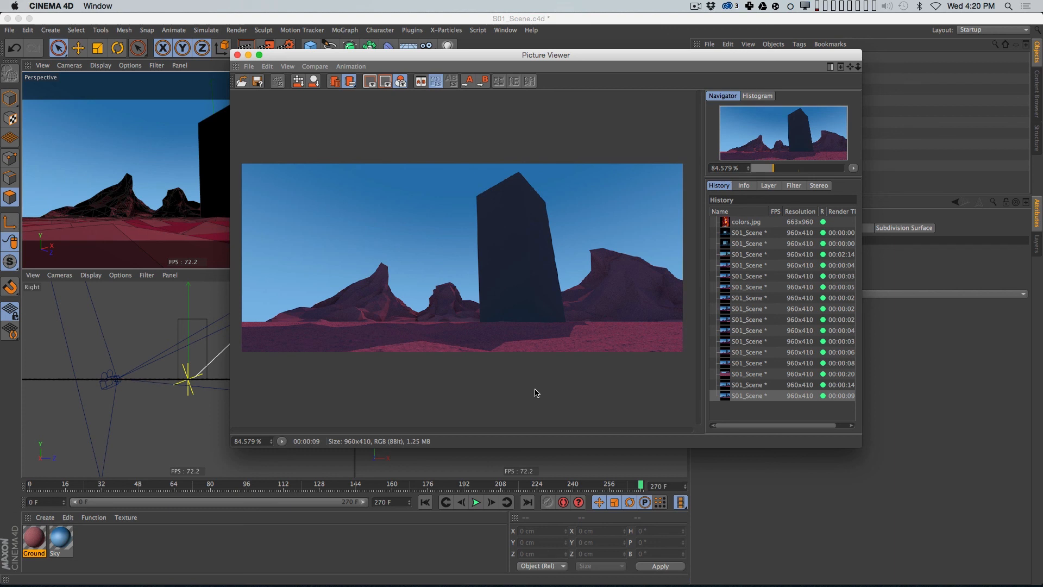
key(super+w)
Step: Render a test image at frame 54 to check the ground there, and return to frame 268
drag(614, 486, 152, 485)
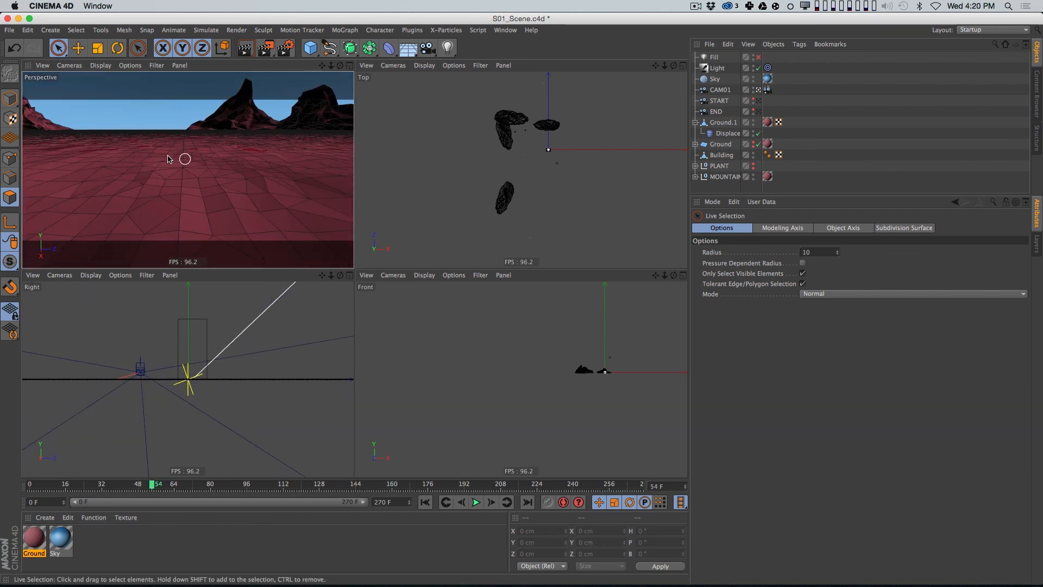
key(shift+r)
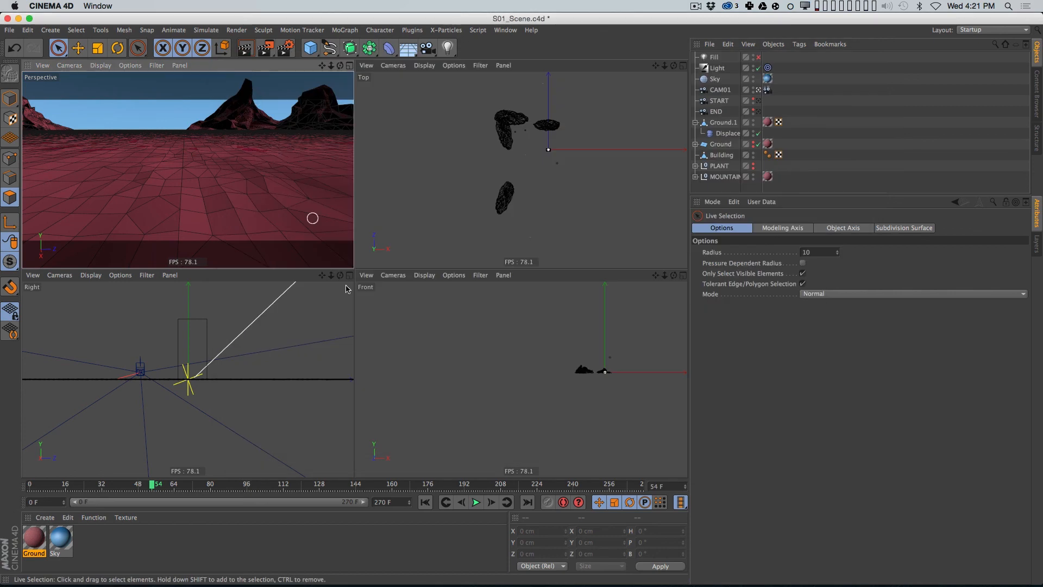
click(238, 55)
drag(463, 486, 637, 466)
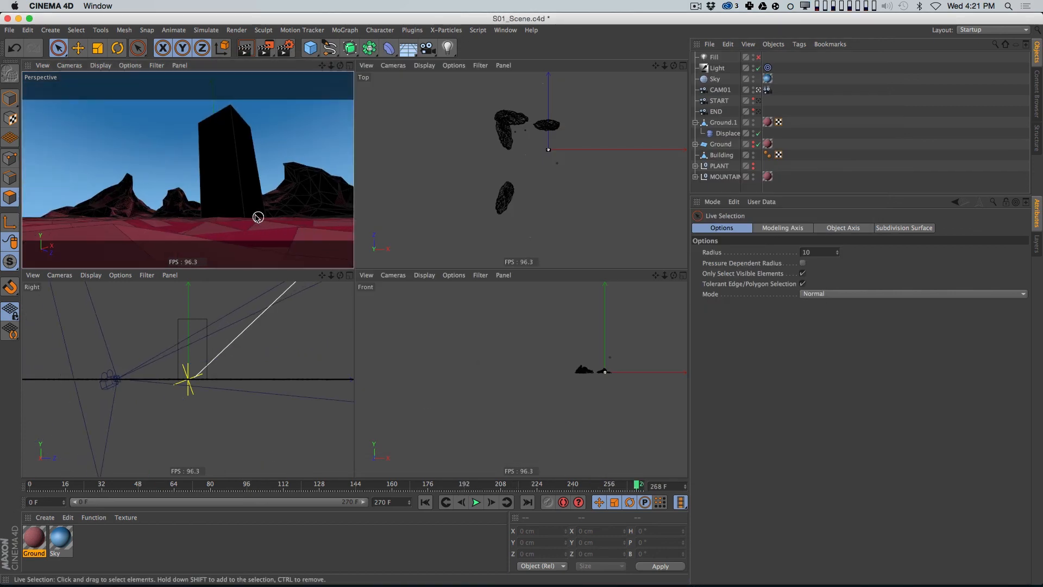